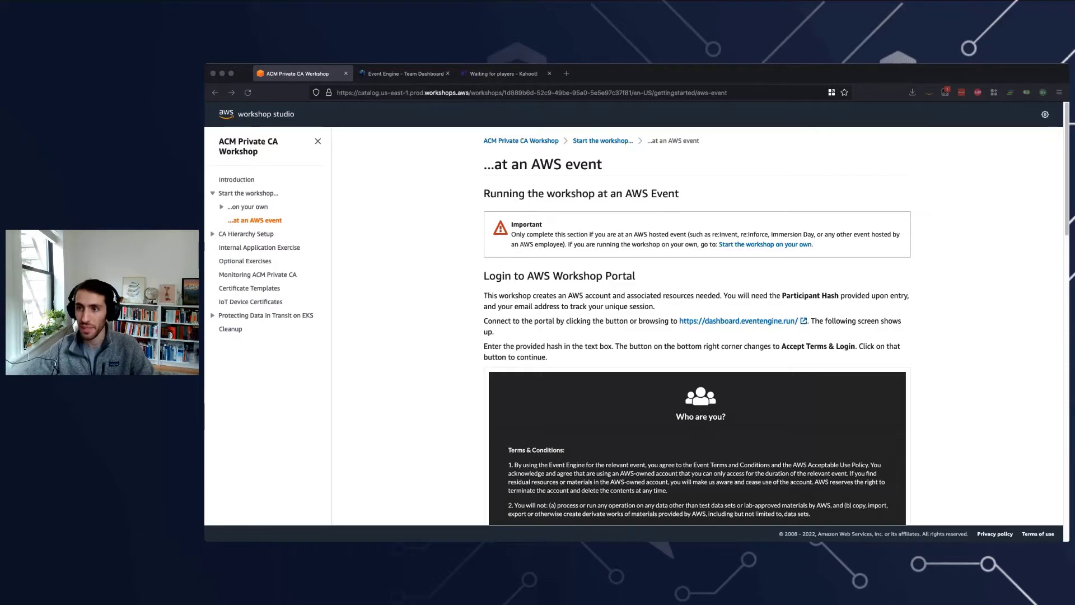
Step: Open the Event Engine dashboard linked in the workshop guide, enter the event hash, and accept the terms to log in
key(super+Tab)
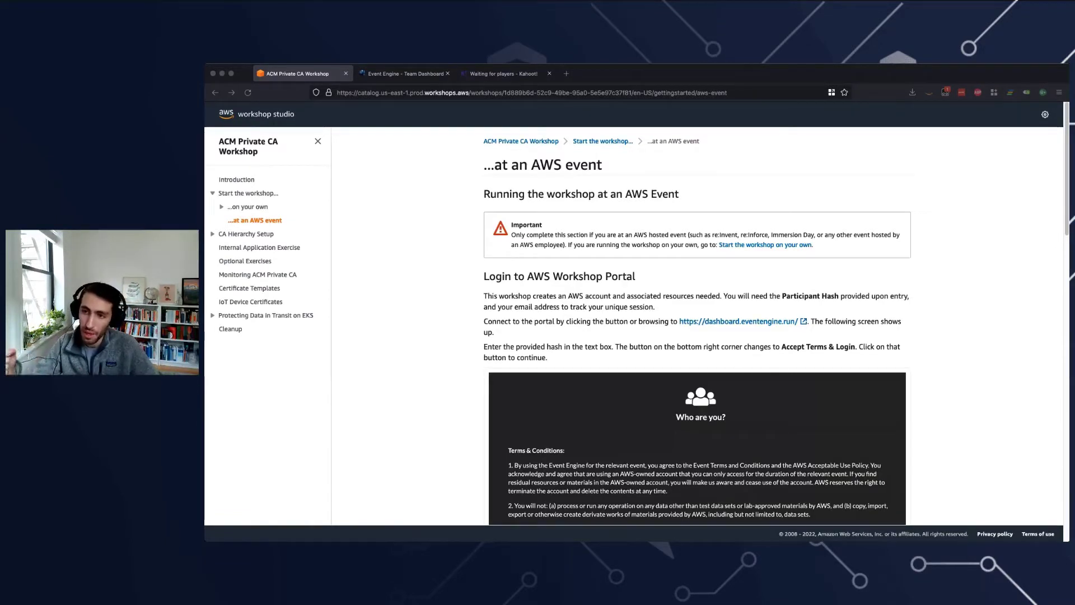
key(super+Tab)
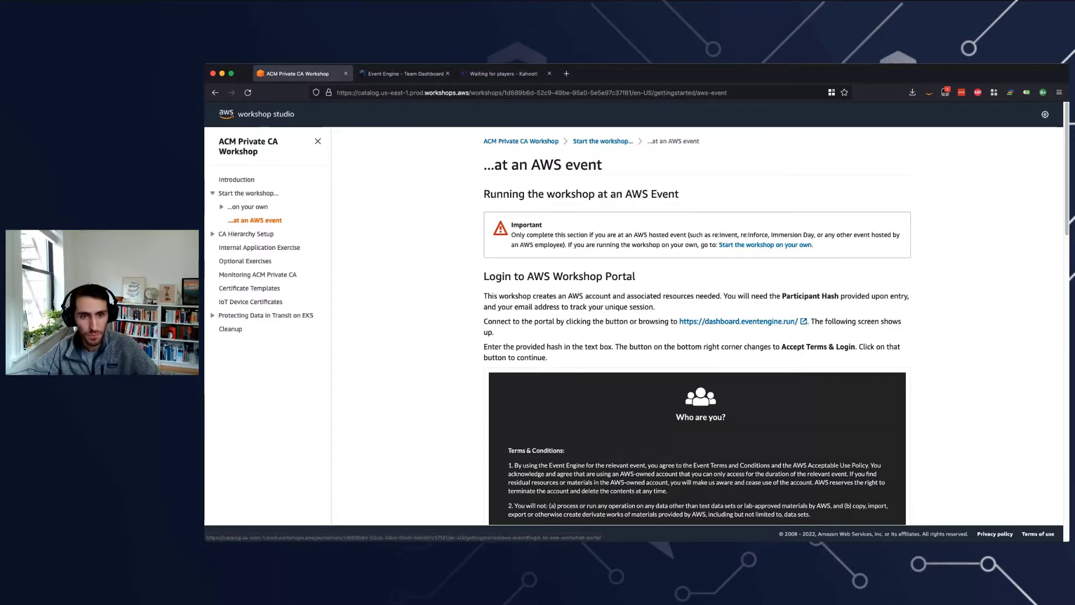
scroll(582, 225, down, 2)
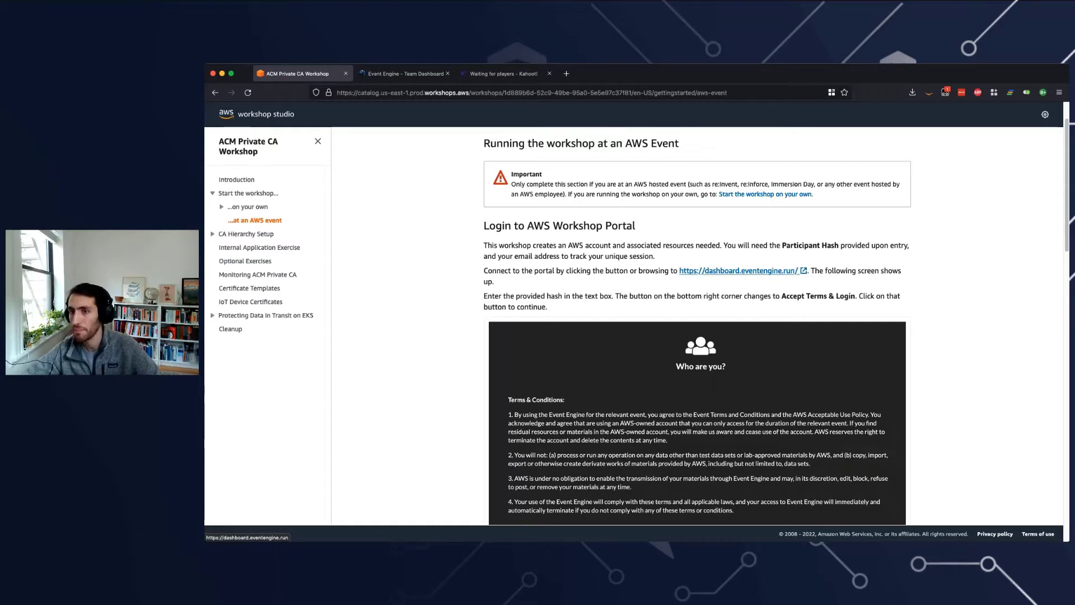
super+click(739, 270)
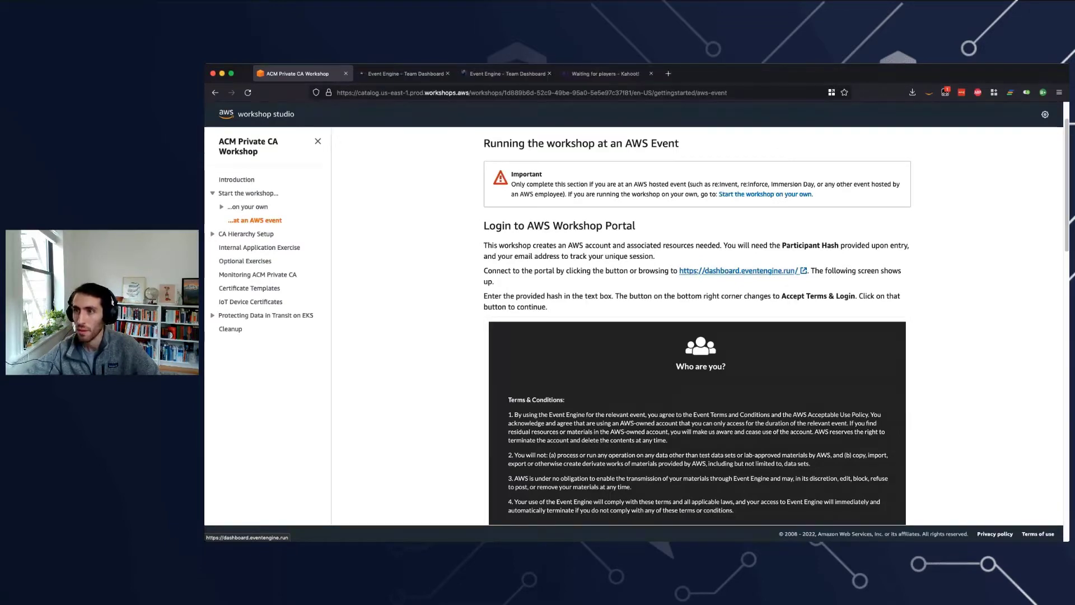
click(405, 73)
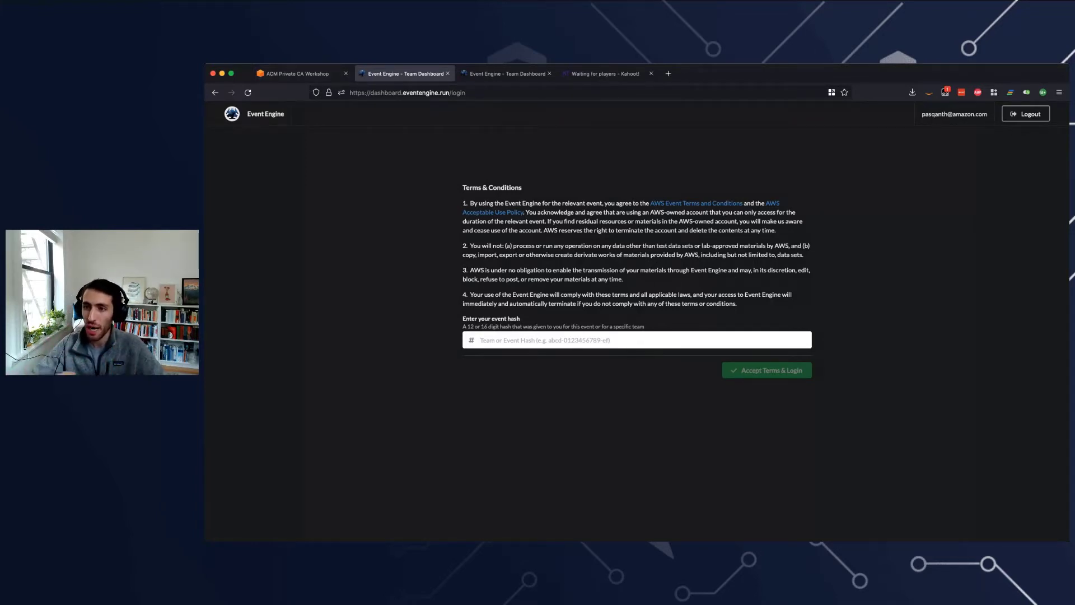
key(super+v)
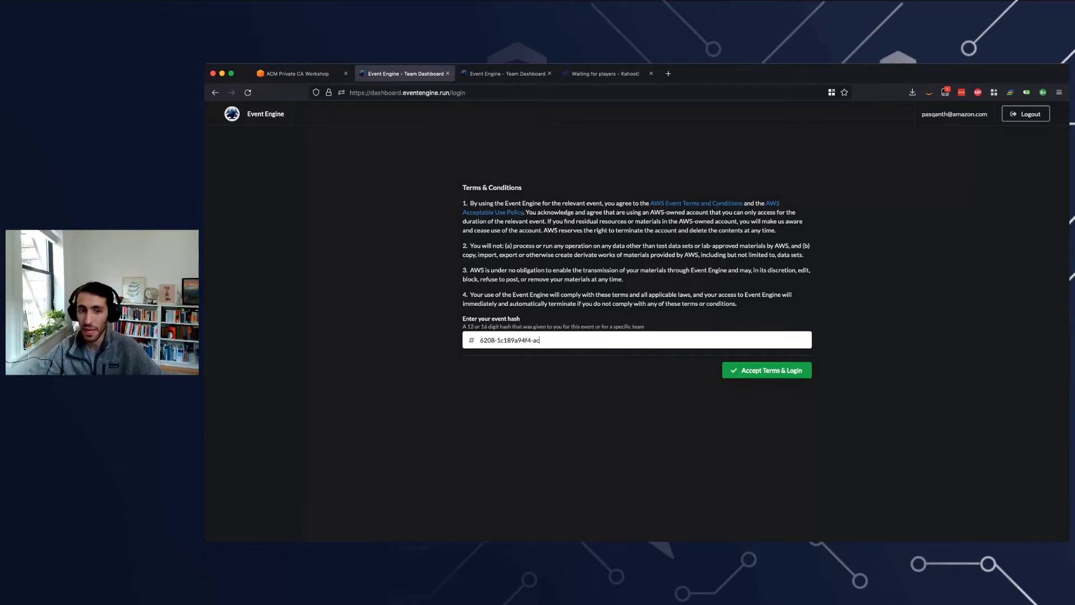
key(Return)
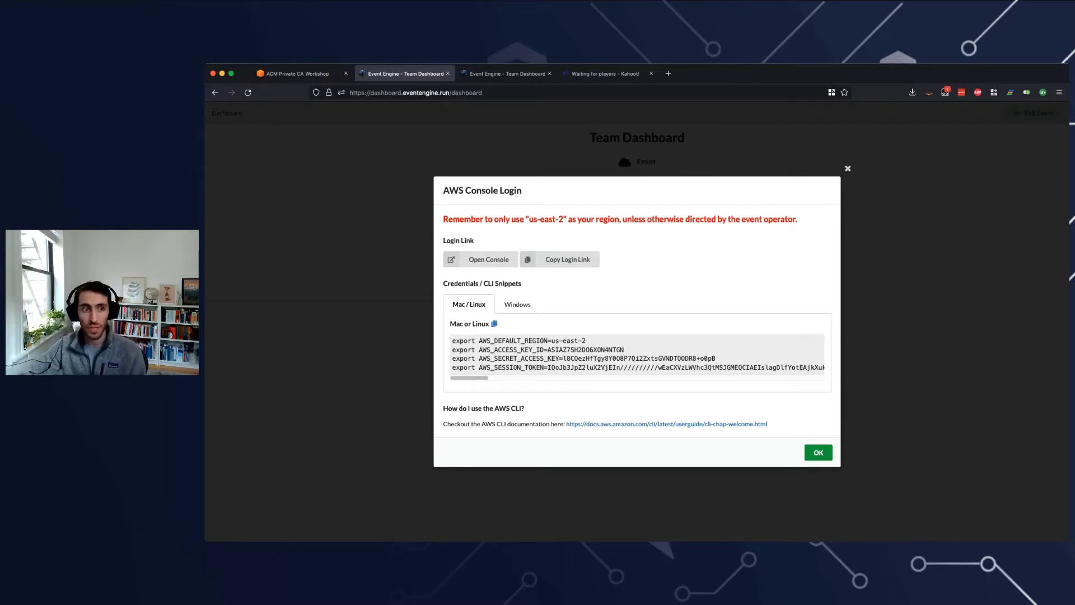
Step: Open the event account's AWS console with the new Console Home, placed directly beside the workshop guide in the browser
drag(526, 219, 563, 219)
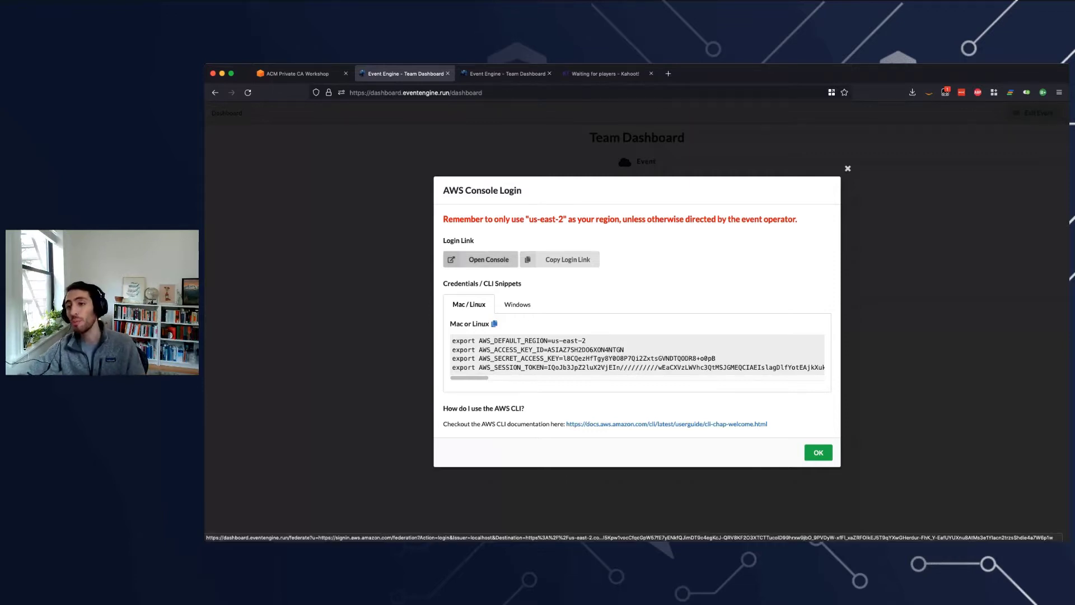
click(485, 259)
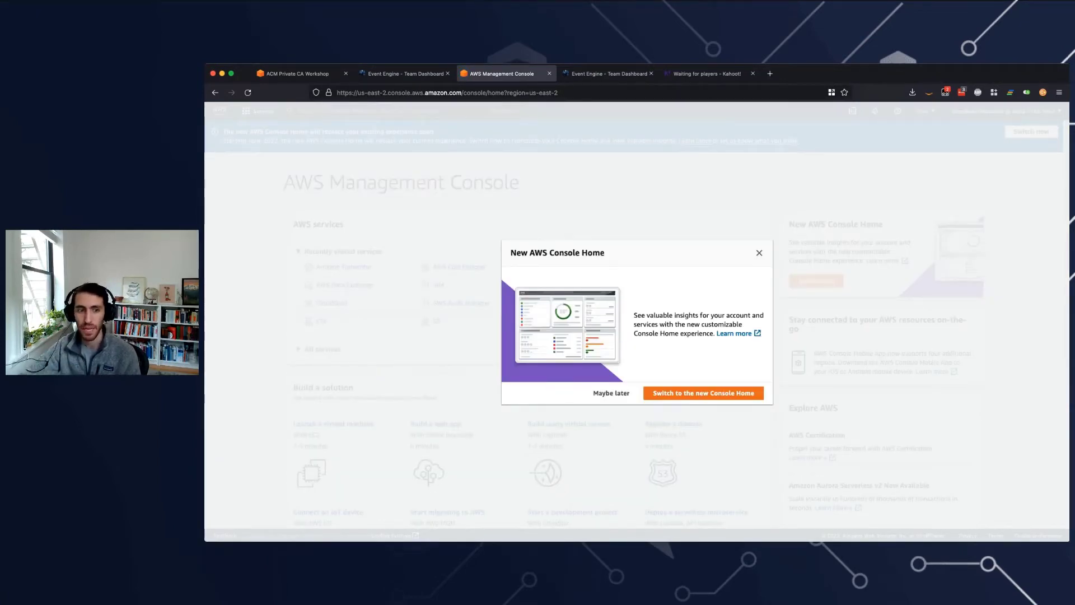
click(676, 390)
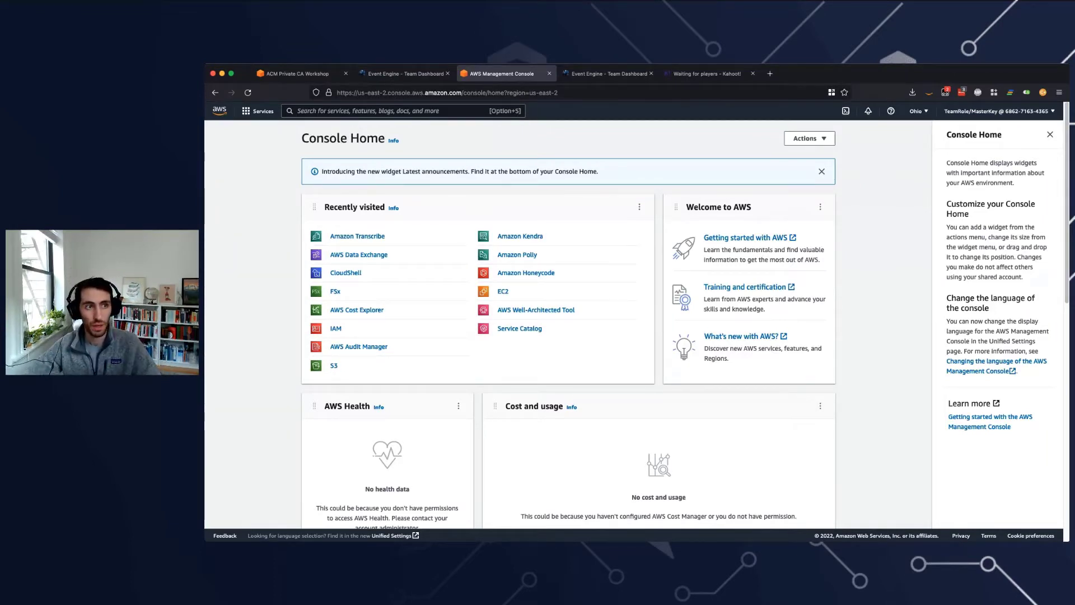
drag(501, 73, 399, 73)
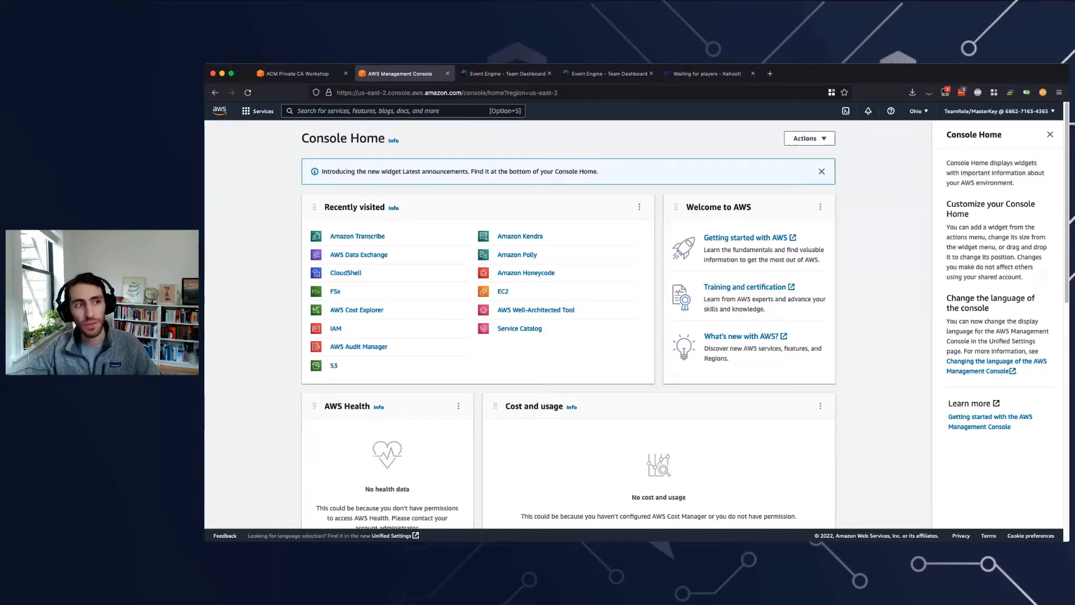
mouse_move(400, 73)
mouse_down()
mouse_move(411, 73)
mouse_move(400, 73)
mouse_up()
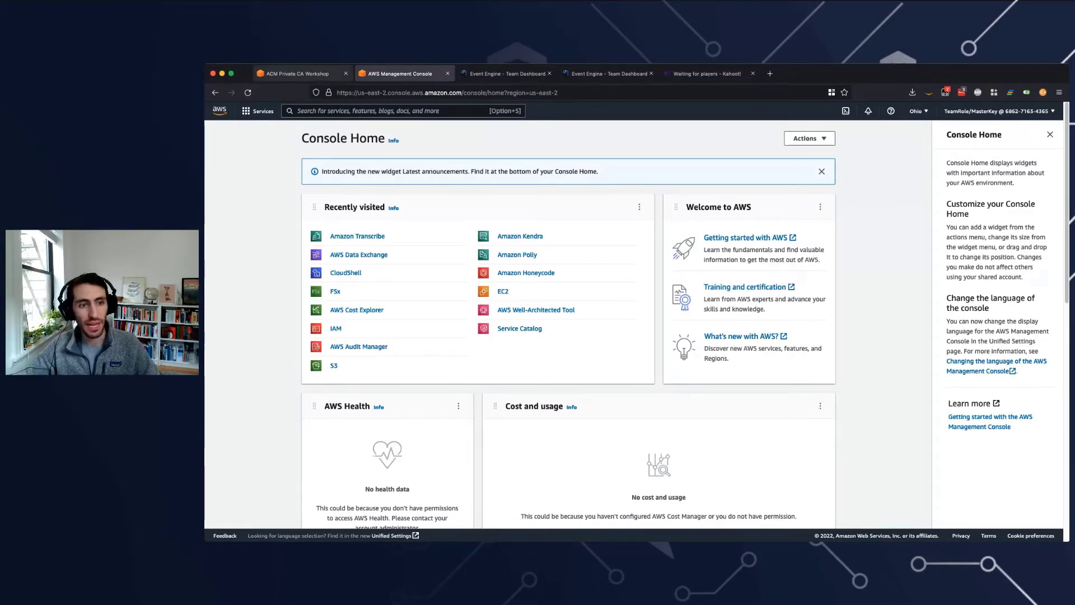
Step: Review the workshop guide's instructions for signing in to the portal and opening the AWS console
click(298, 74)
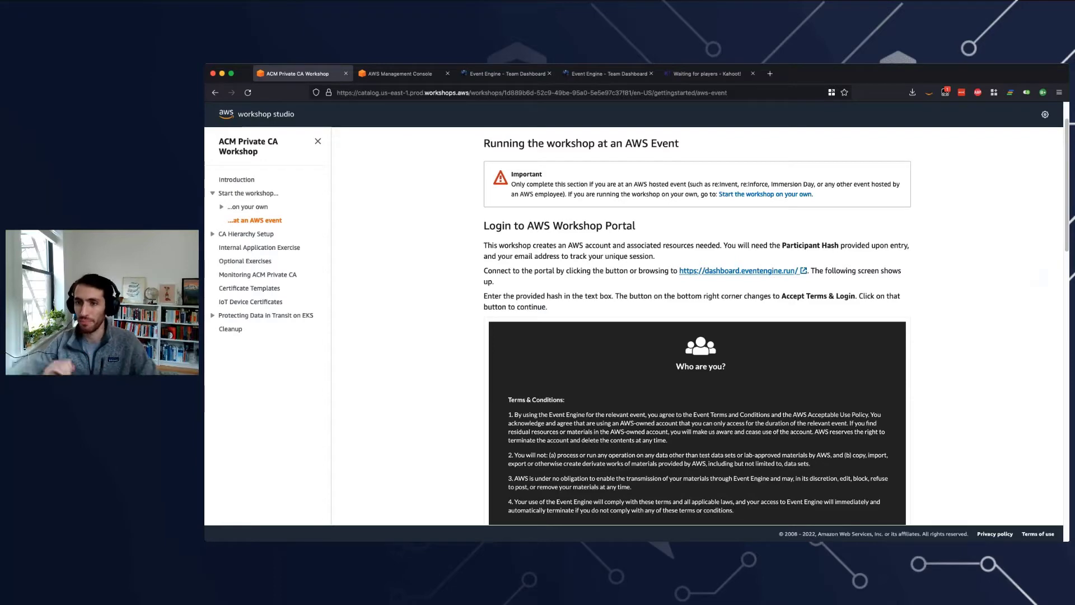
scroll(773, 325, down, 2)
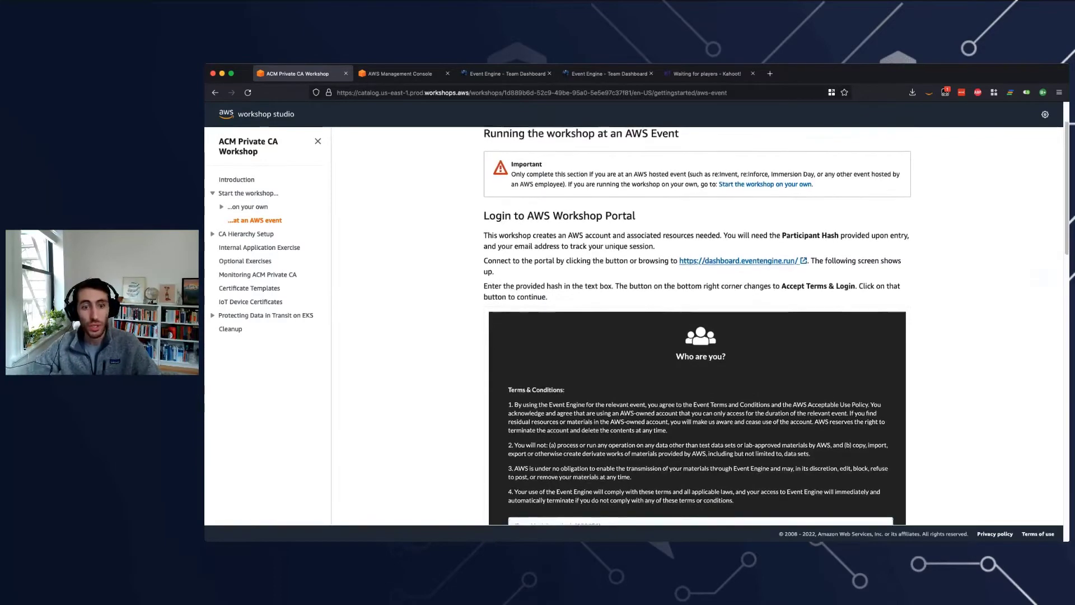
scroll(697, 325, down, 20)
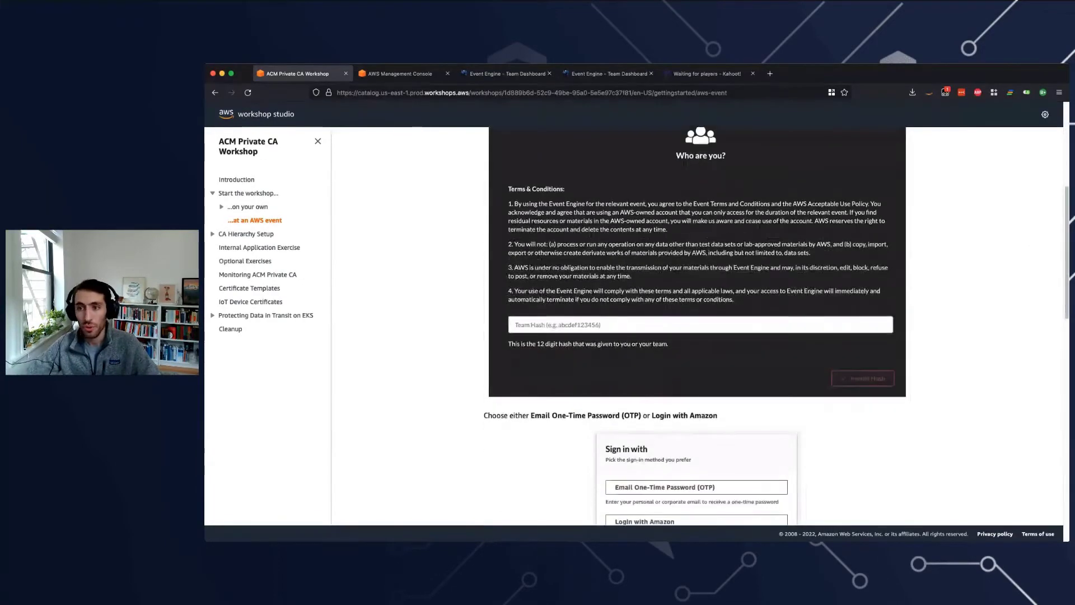
scroll(697, 325, down, 10)
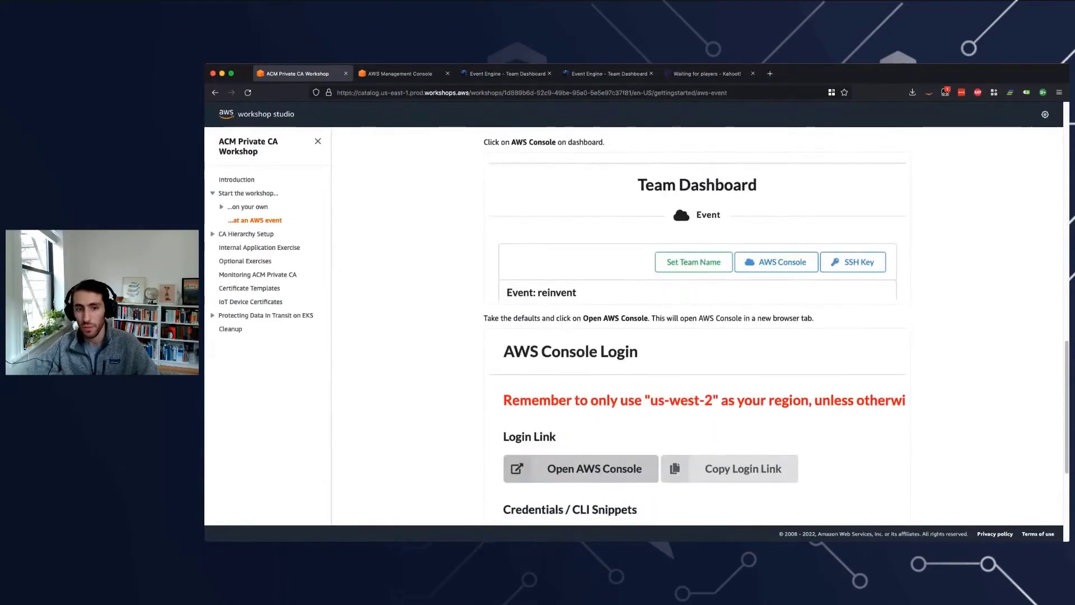
scroll(697, 325, down, 2)
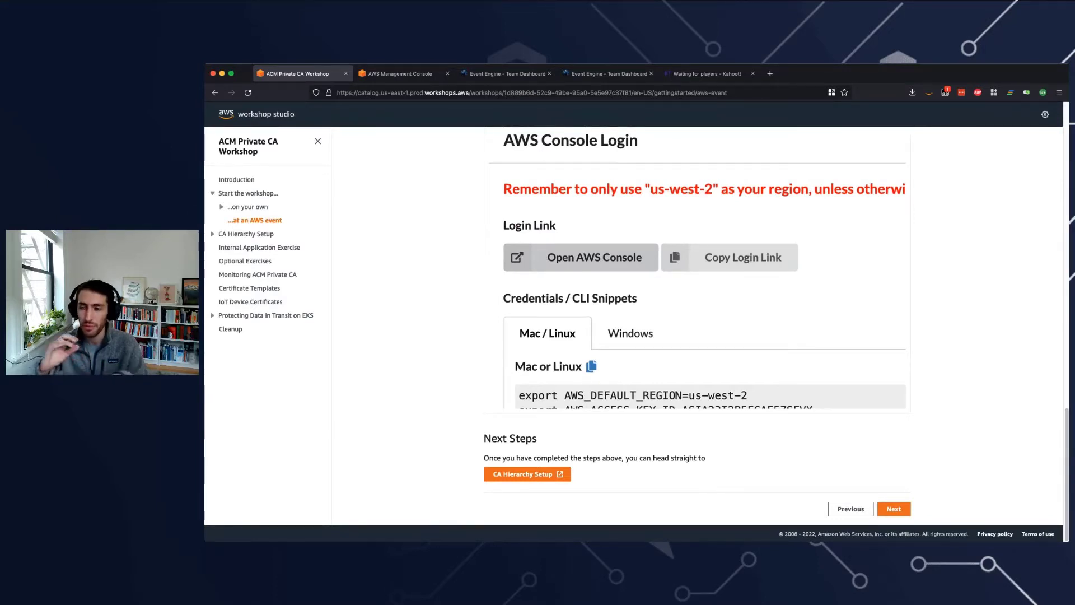
scroll(697, 325, up, 6)
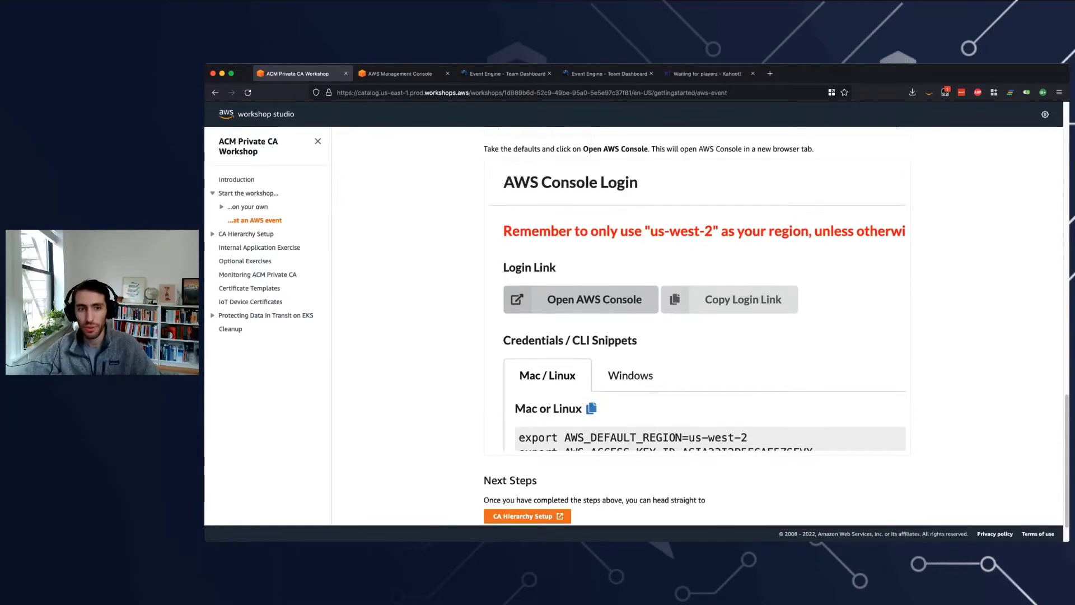
scroll(697, 324, down, 6)
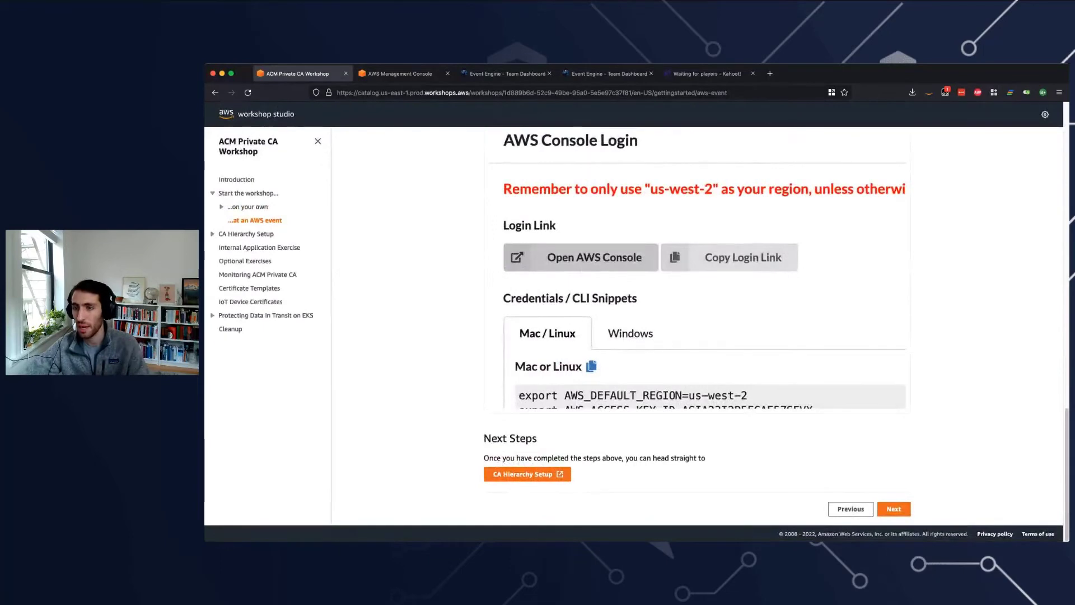
scroll(697, 325, up, 10)
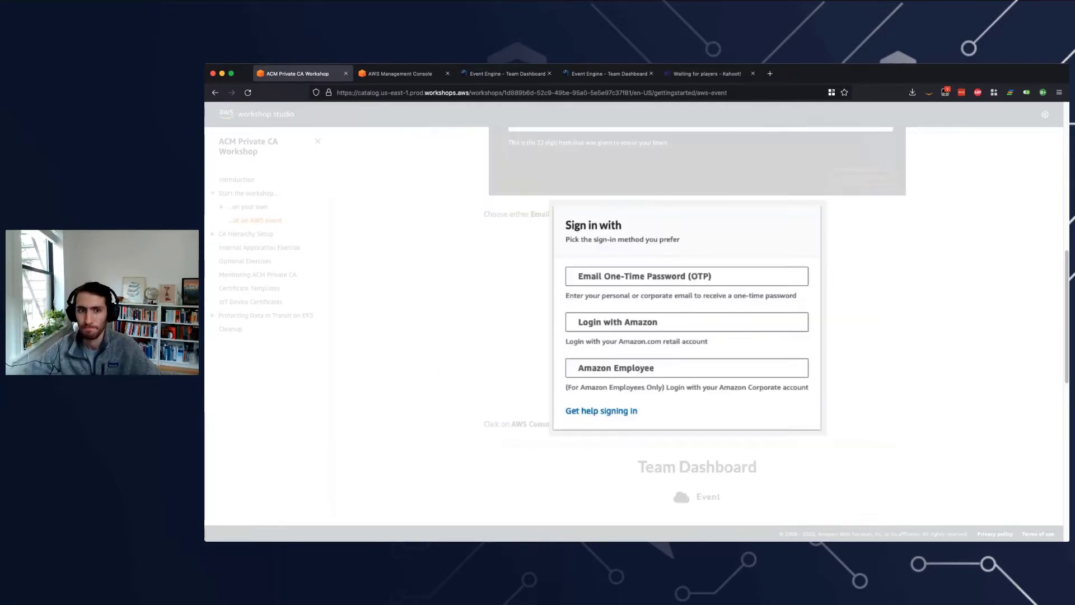
scroll(698, 325, down, 5)
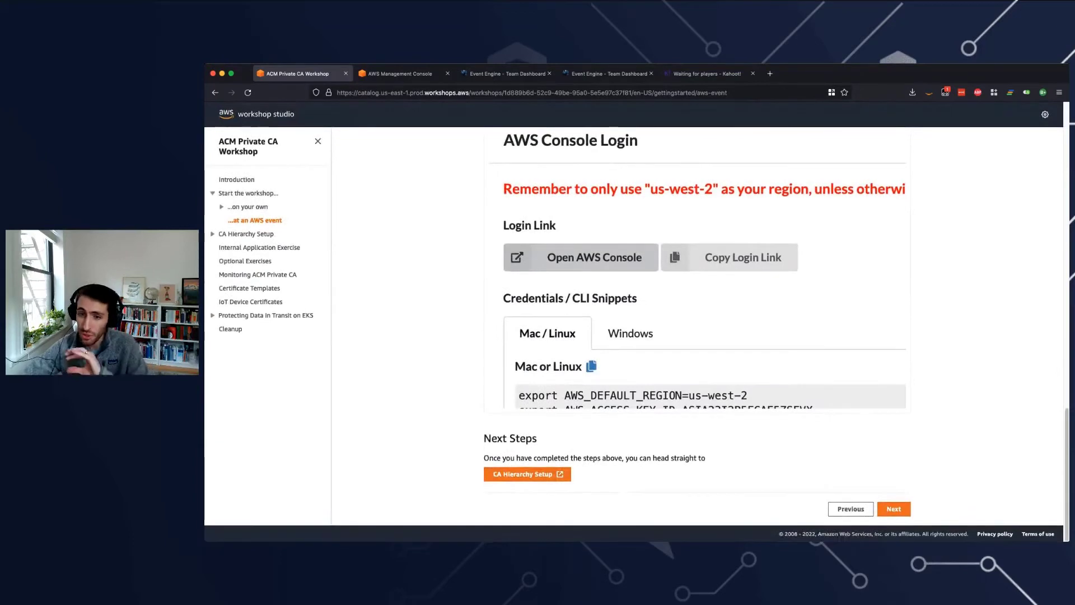
Step: Open the CA Hierarchy Setup section of the workshop guide
click(400, 73)
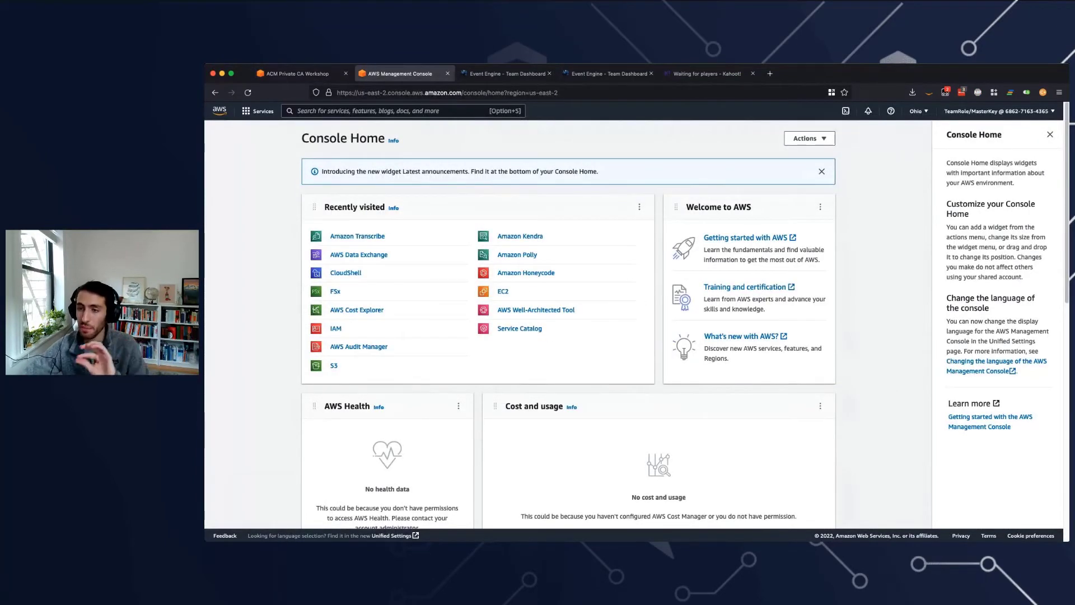
click(298, 74)
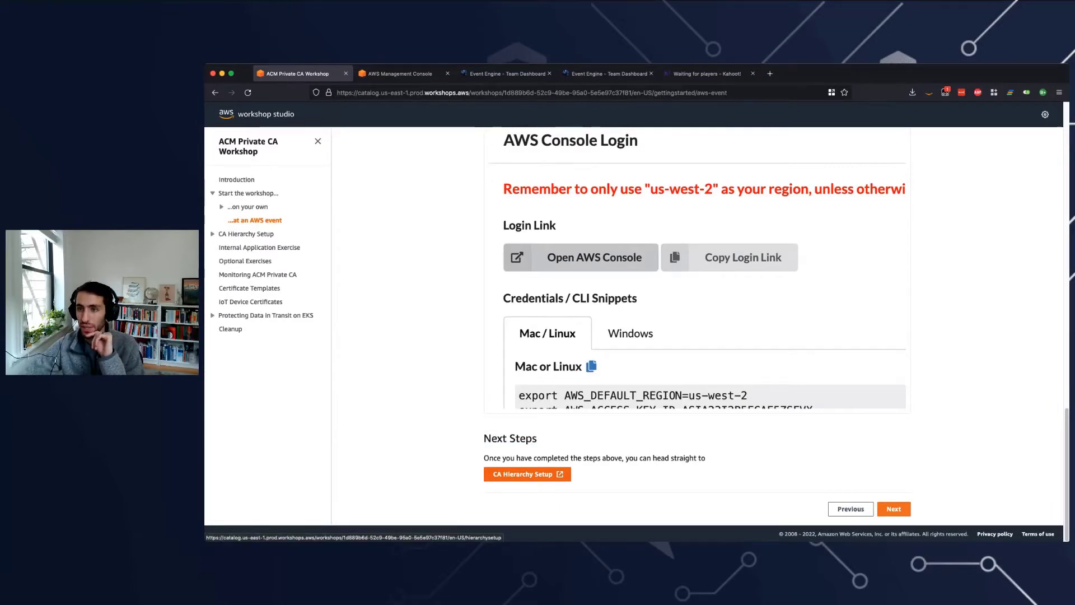
click(526, 474)
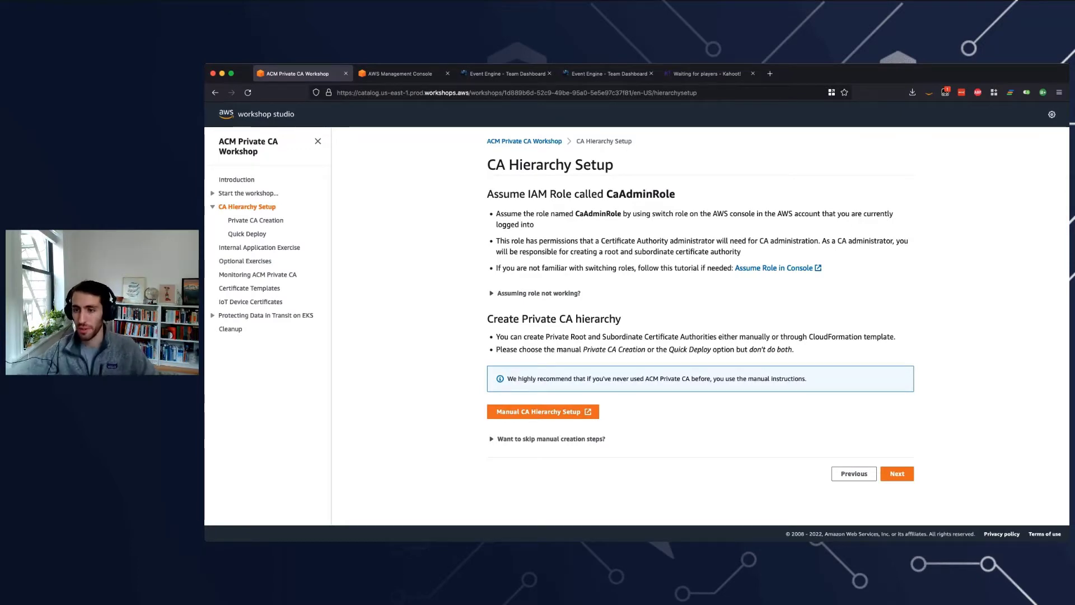
Step: Examine the role name CaAdminRole in the guide's instructions for assuming the IAM role
key(super+Tab)
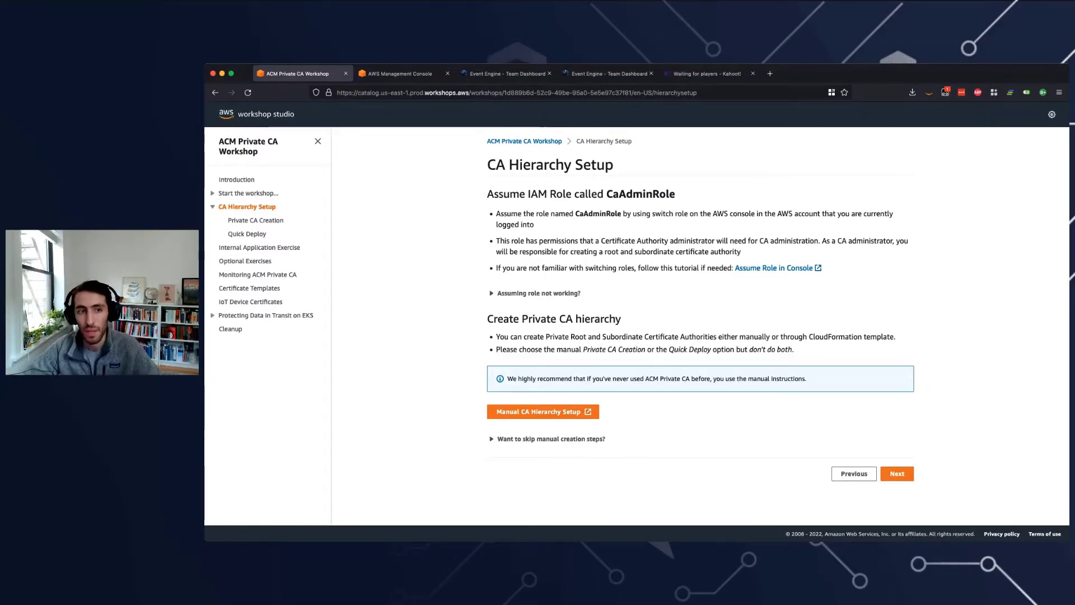
double_click(598, 213)
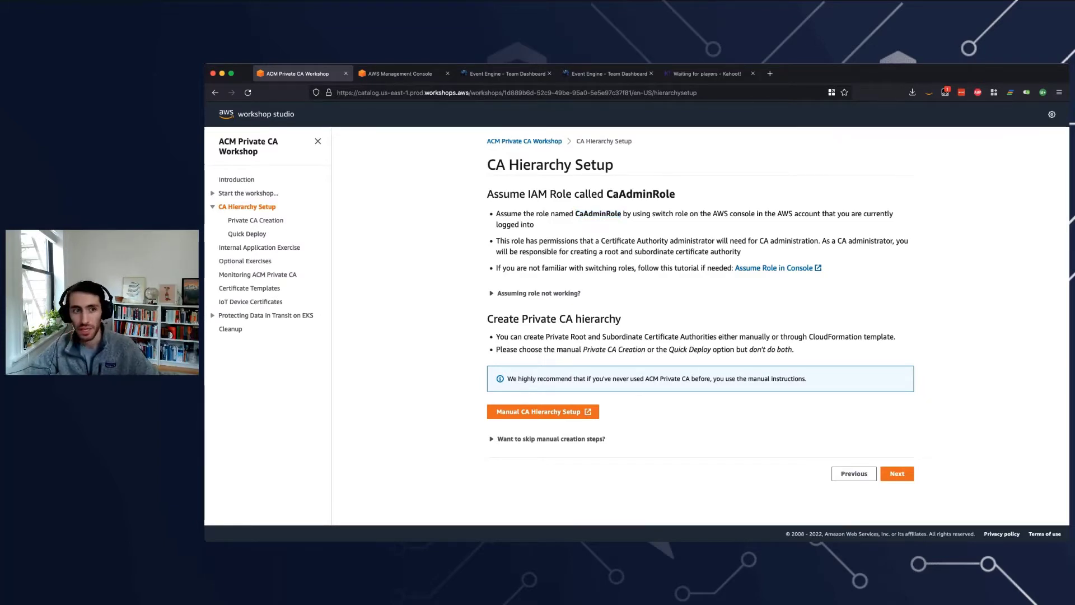
drag(575, 213, 621, 214)
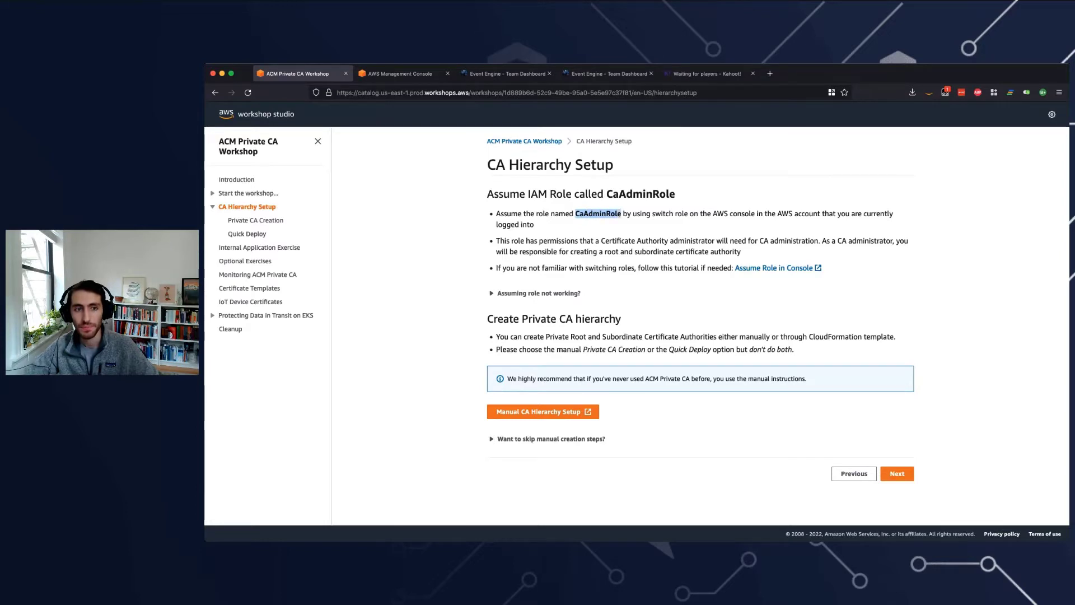
double_click(598, 214)
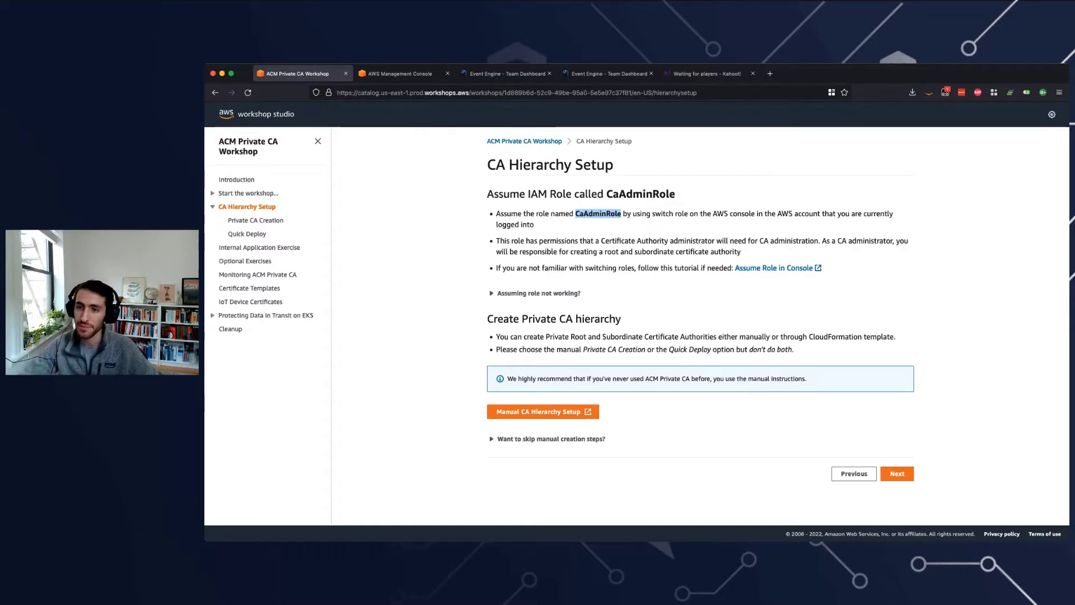
click(597, 213)
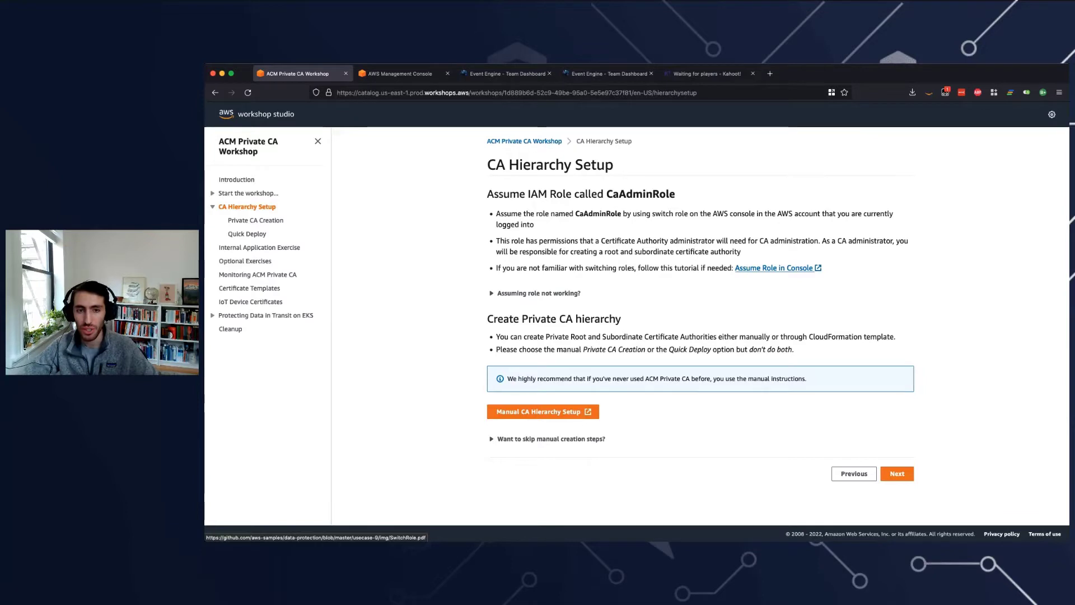
Step: Open the Assume Role in Console tutorial and read its steps for switching roles
click(774, 268)
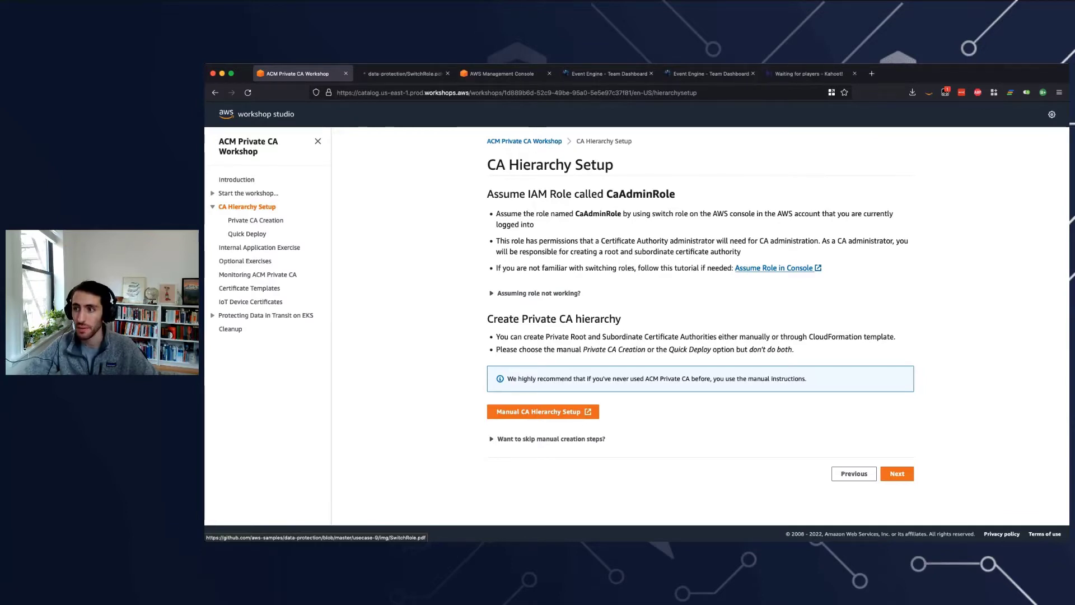
click(403, 73)
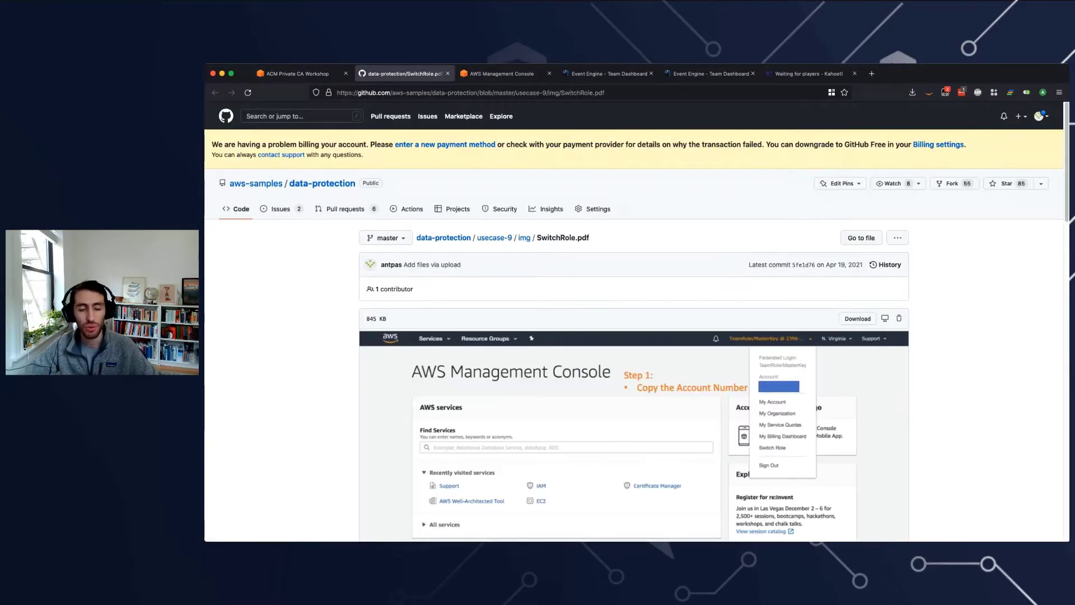
scroll(636, 321, down, 5)
scroll(773, 344, down, 10)
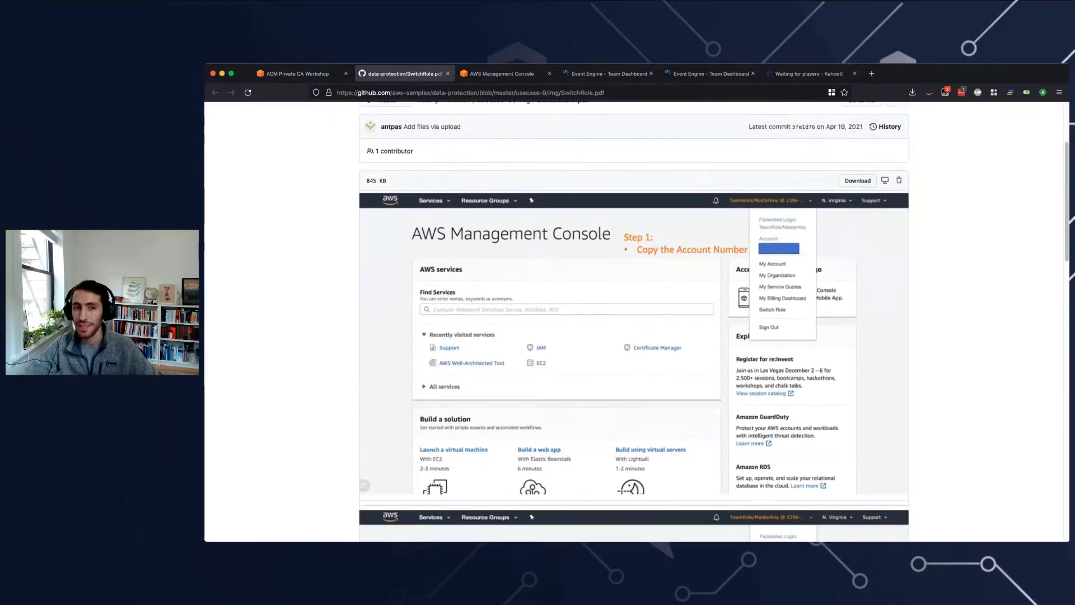
scroll(773, 344, down, 4)
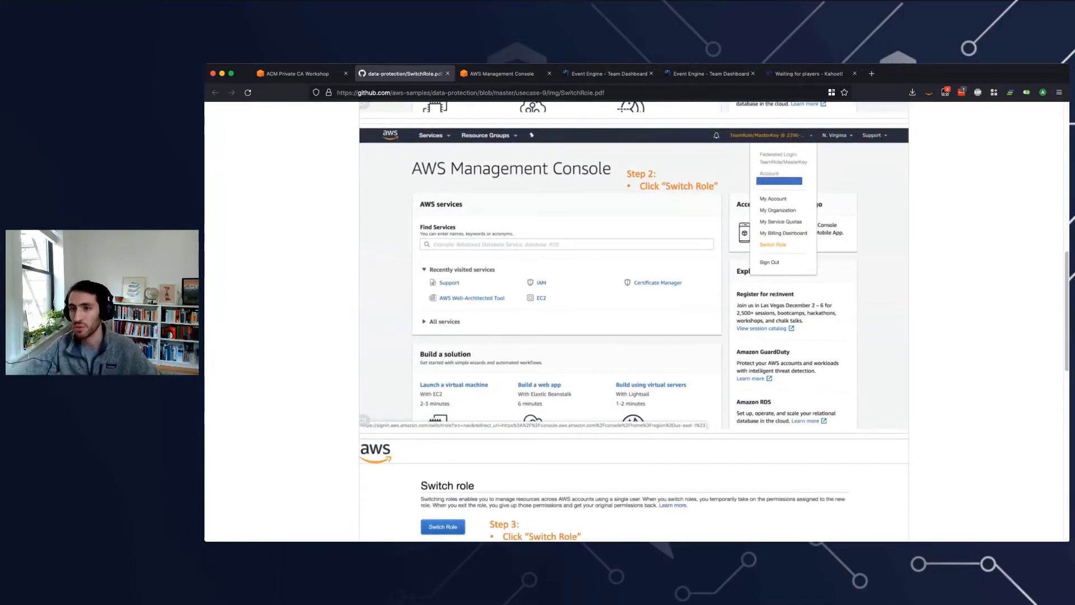
Step: Bring up the AWS Management Console and place it between the workshop guide and the SwitchRole.pdf tutorial in the browser
click(297, 74)
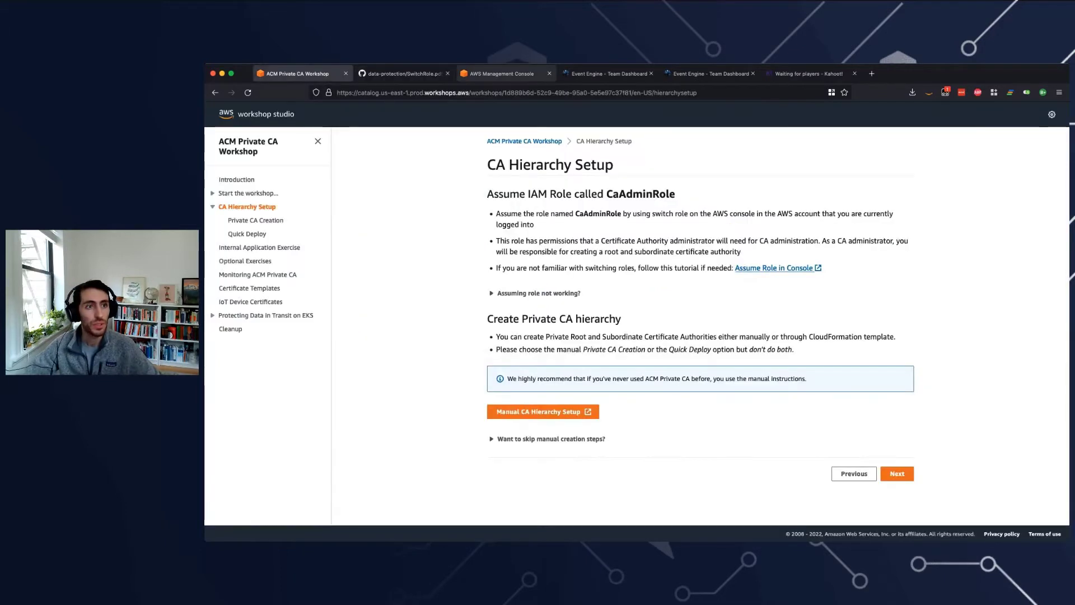
drag(502, 73, 401, 73)
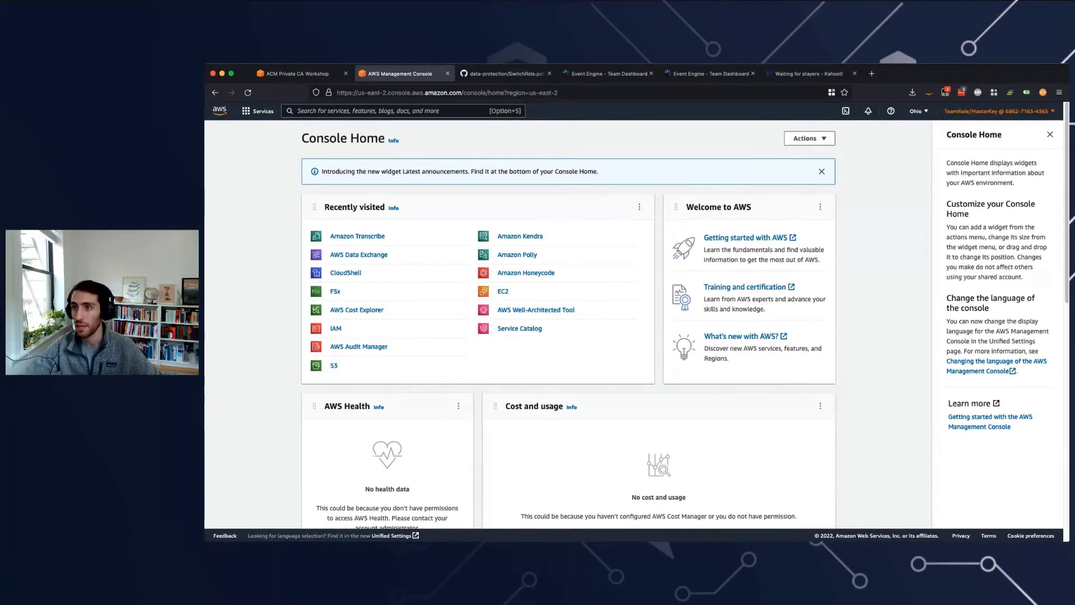
Step: Open the Switch Role form for the current session and fill in the AWS account ID
click(997, 111)
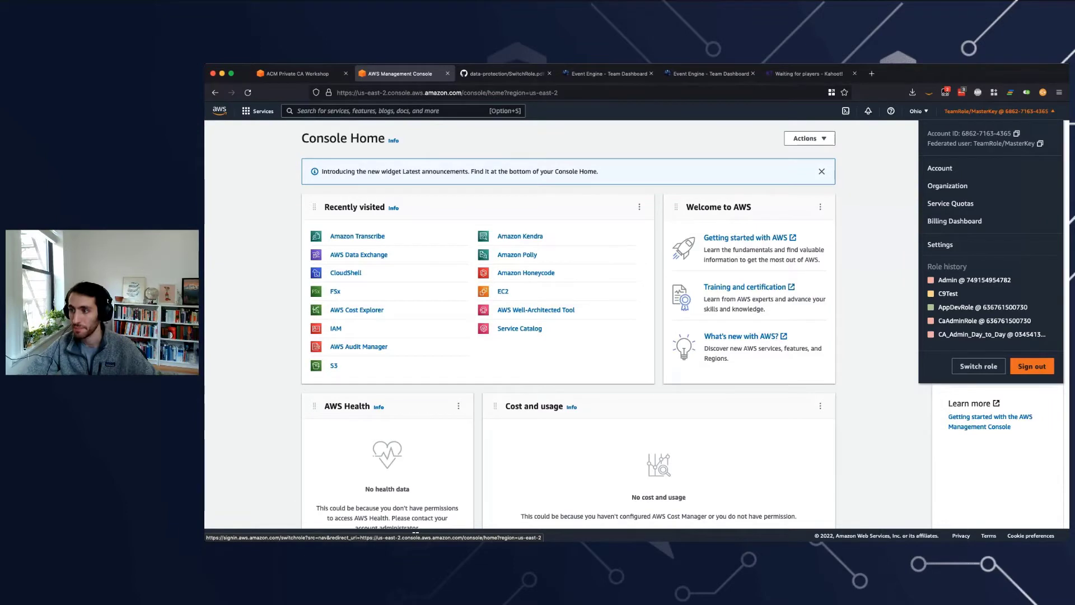
click(979, 366)
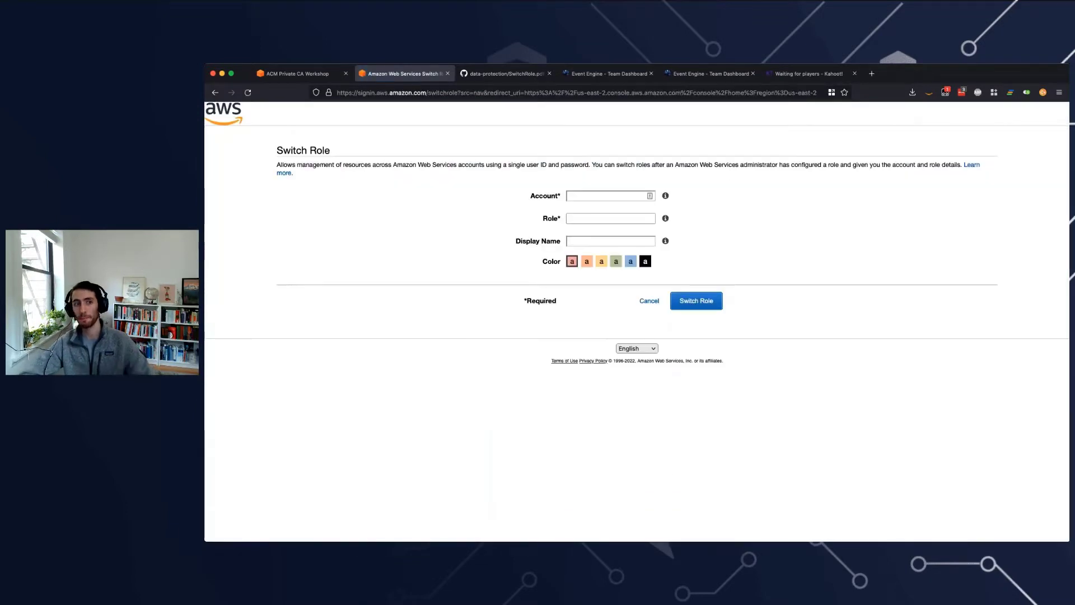
click(607, 196)
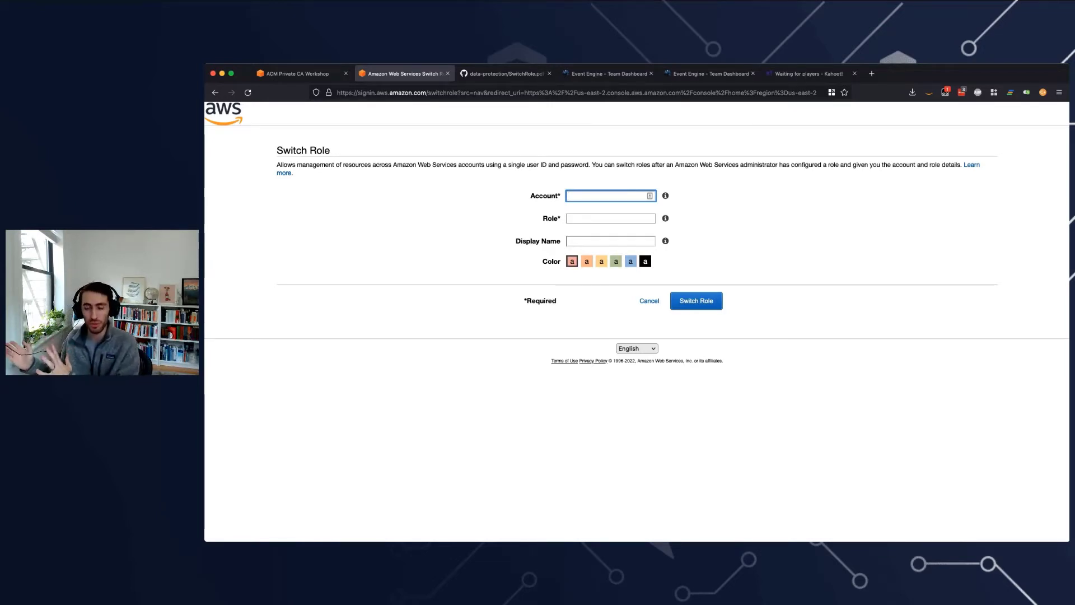
key(super+v)
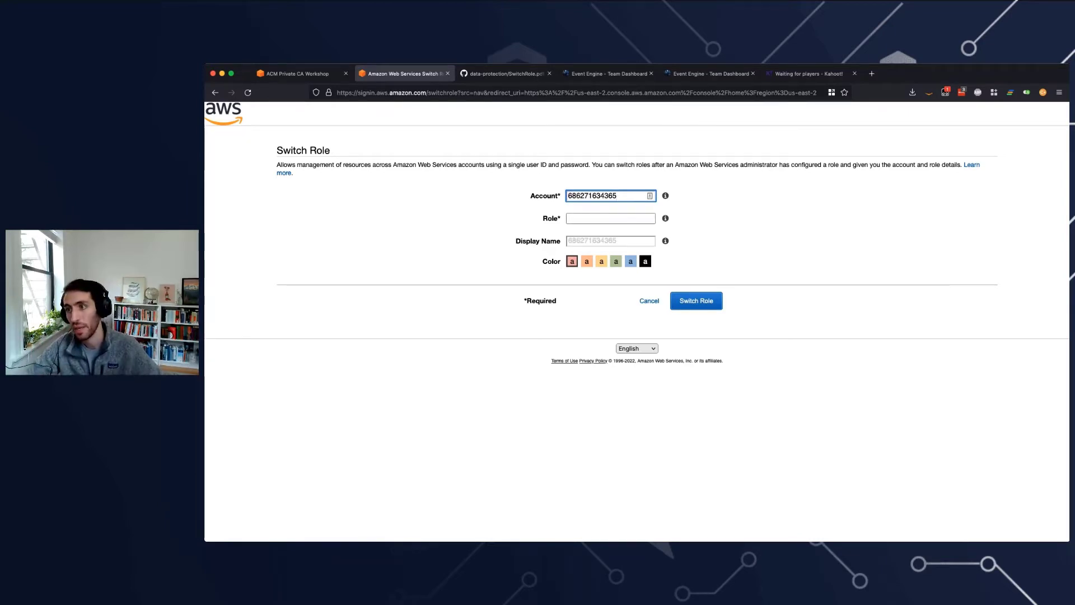
Step: Copy the role name CaAdminRole from the workshop guide into the Role field of the Switch Role form
click(610, 218)
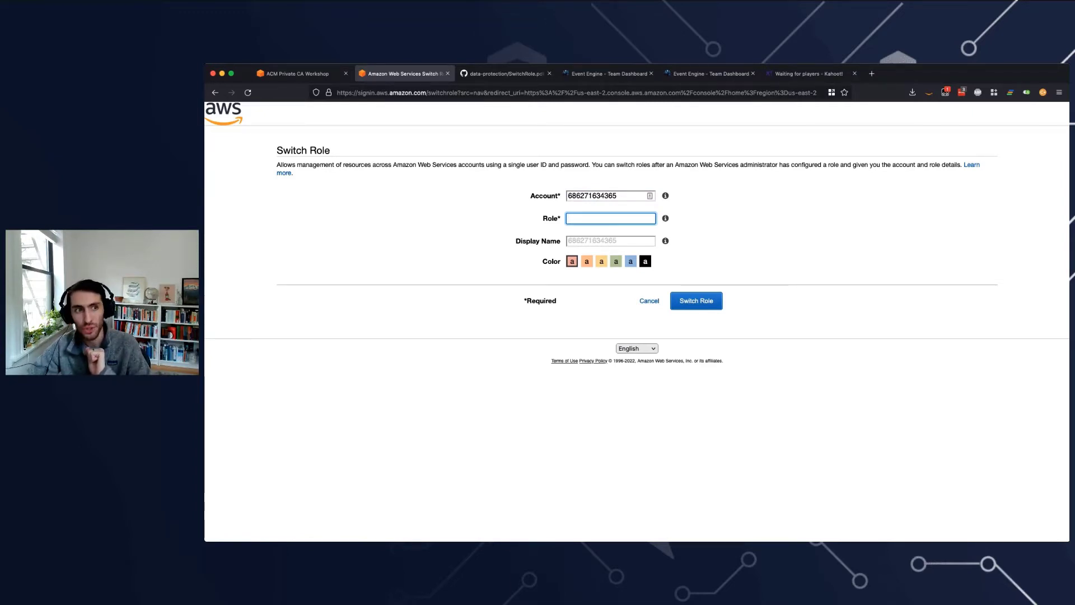
click(297, 73)
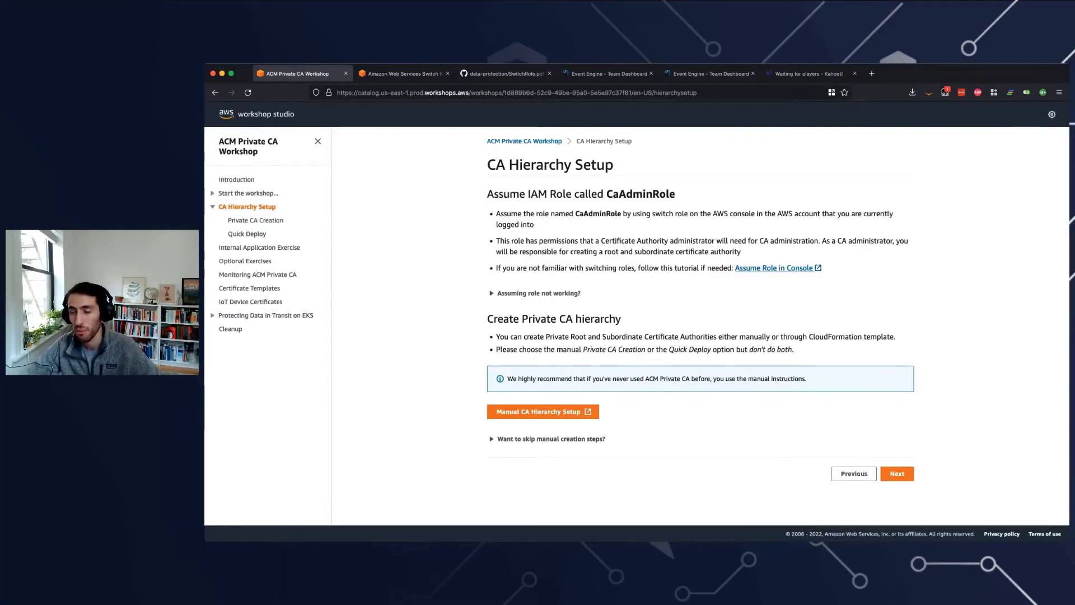
double_click(598, 213)
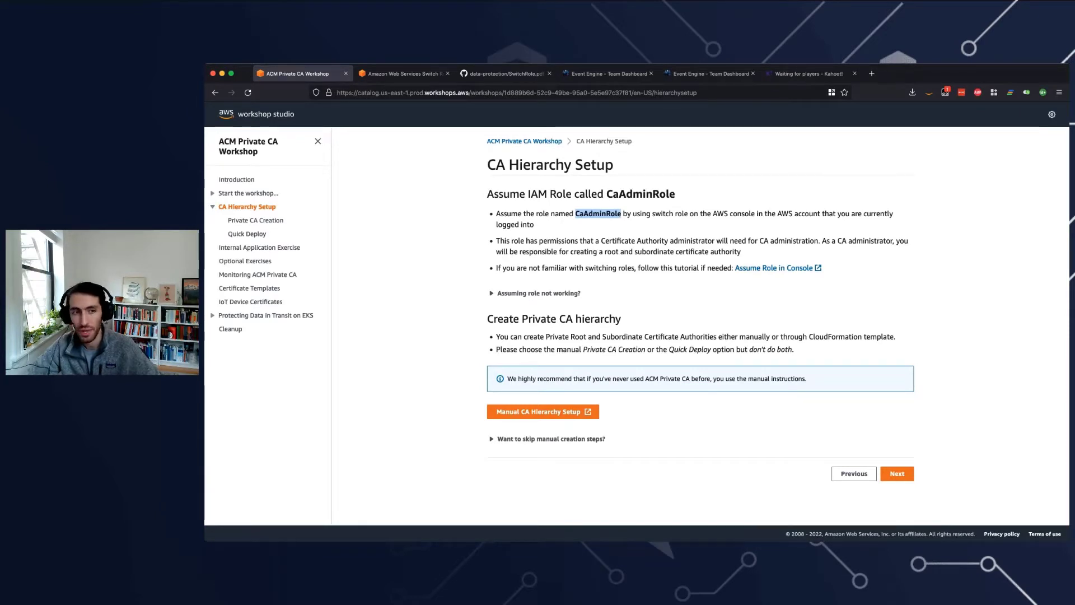
click(598, 214)
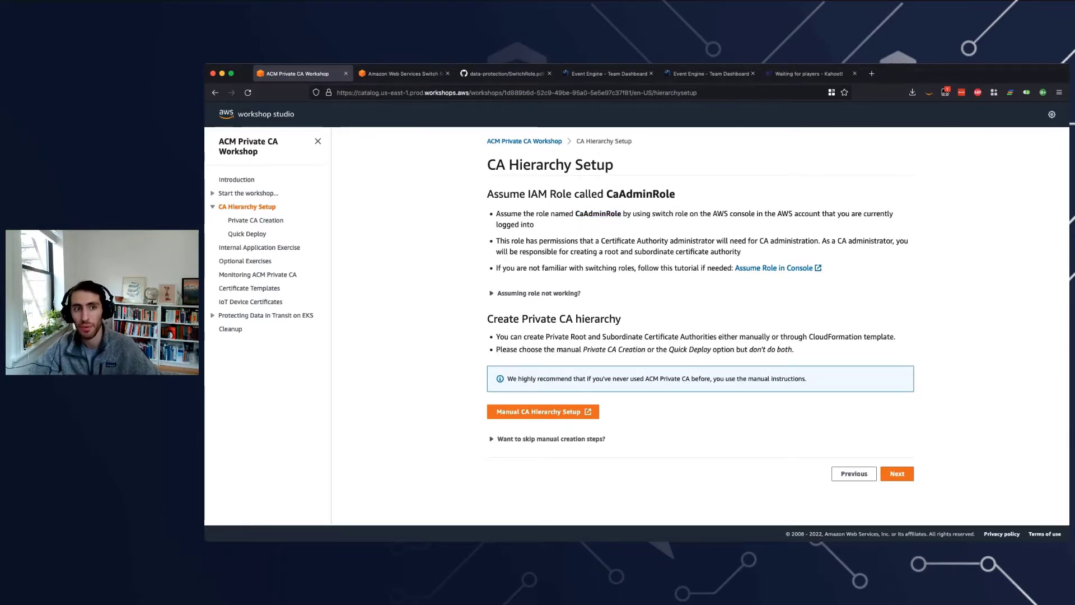
double_click(598, 214)
key(super+c)
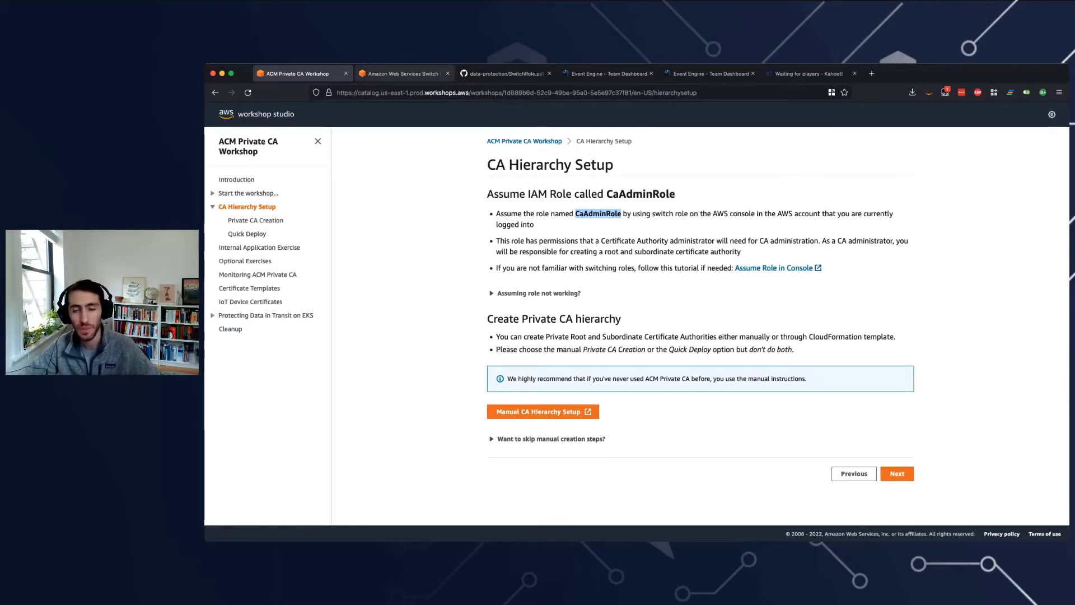
key(ctrl+Tab)
key(super+v)
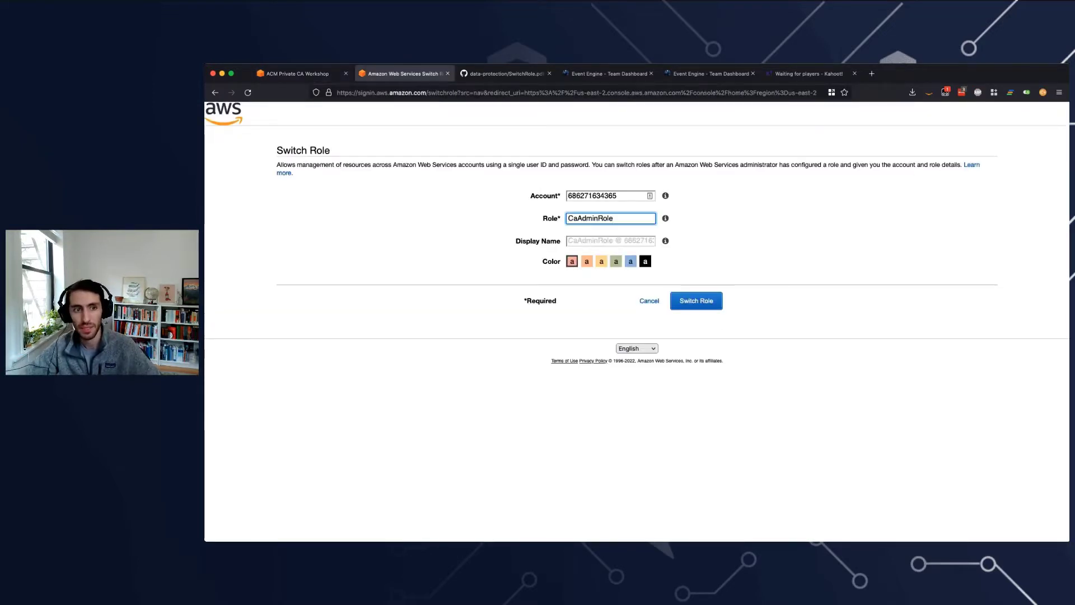
Step: Set the display name to CaAdminRoleWorkshop, choose the blue color, and switch to the role
key(super+a)
key(Tab)
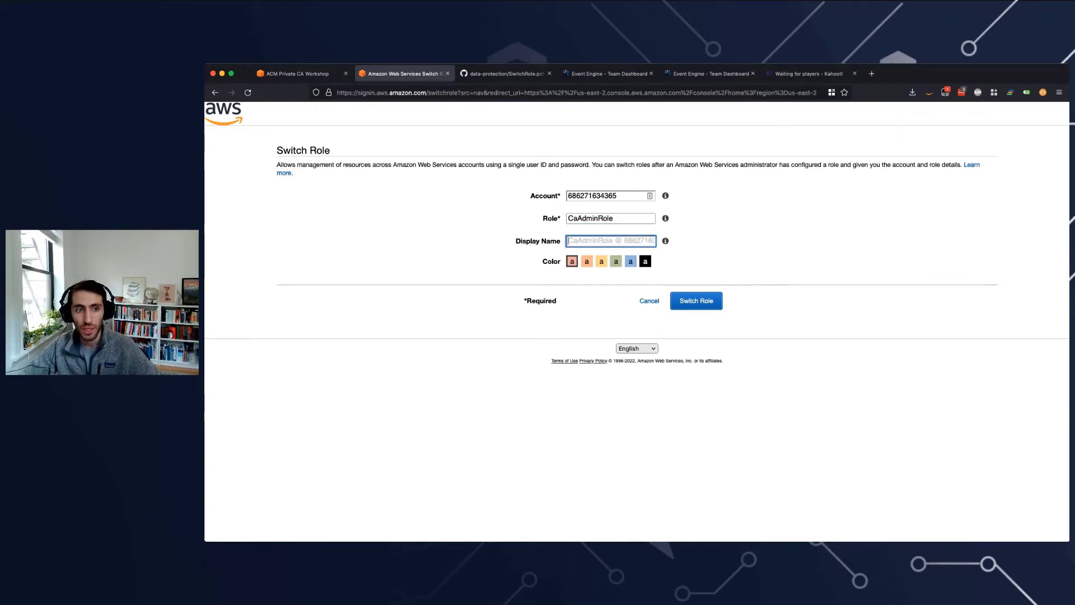
text(C)
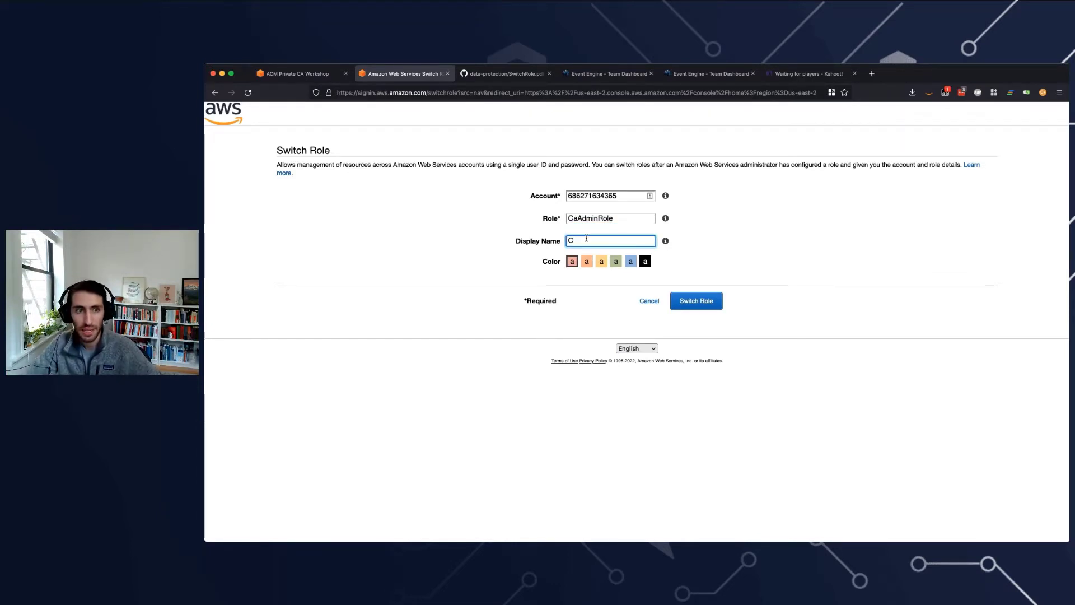
text(aAdminRole)
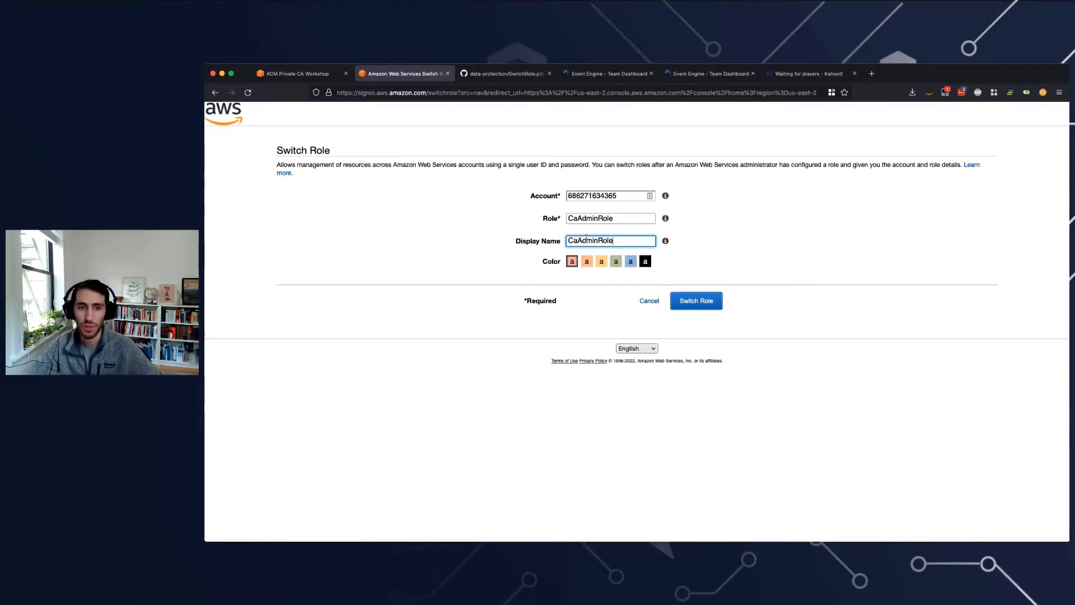
text(Workshop)
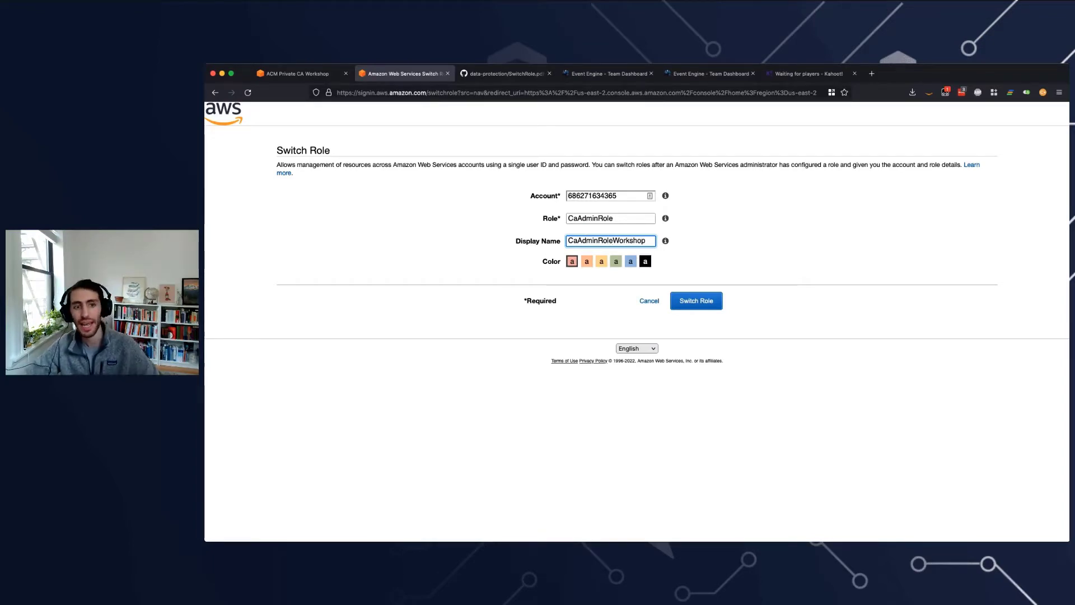
click(630, 261)
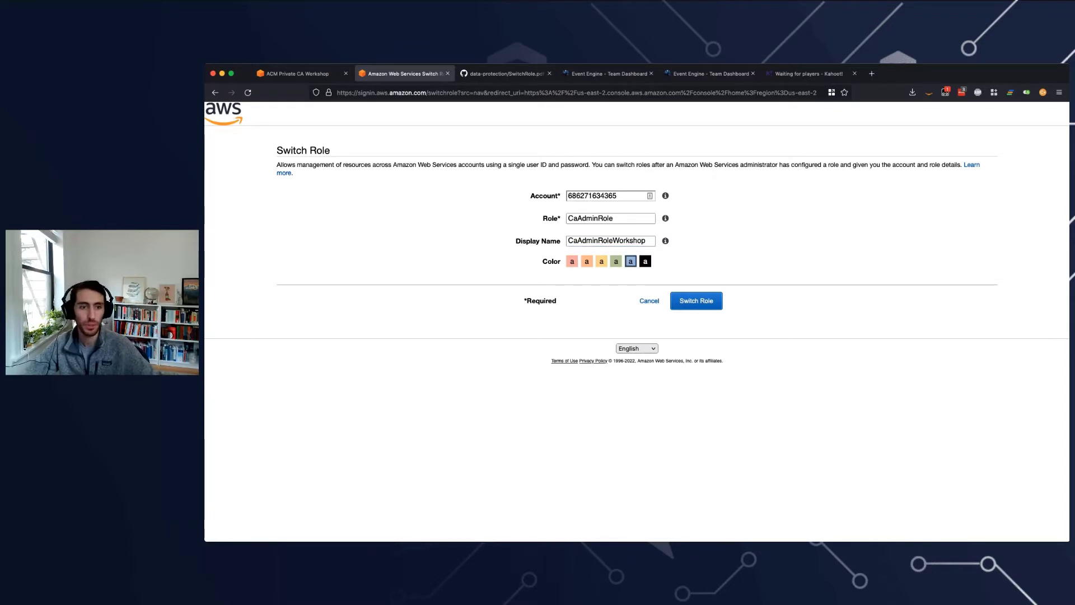
click(695, 300)
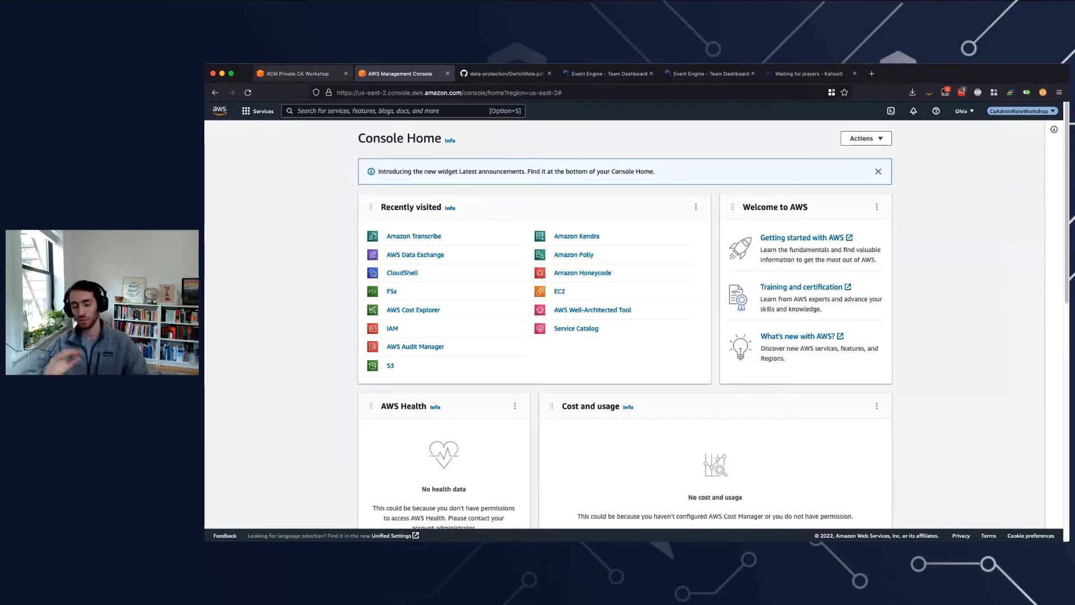
Step: Open the guide's Manual CA Hierarchy Setup instructions and read the Create a Root CA steps
click(308, 73)
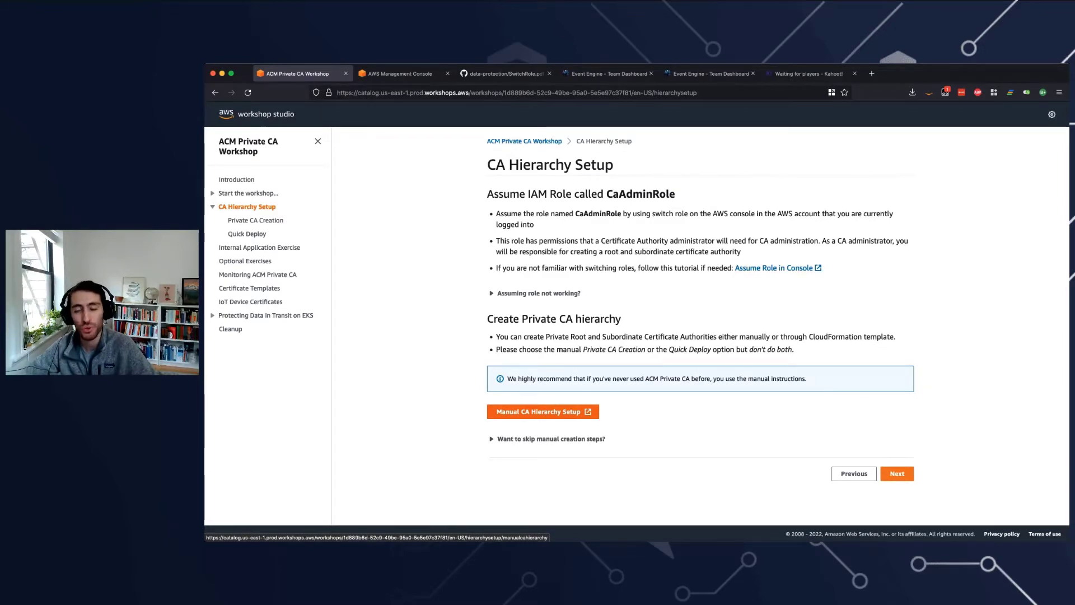
click(539, 412)
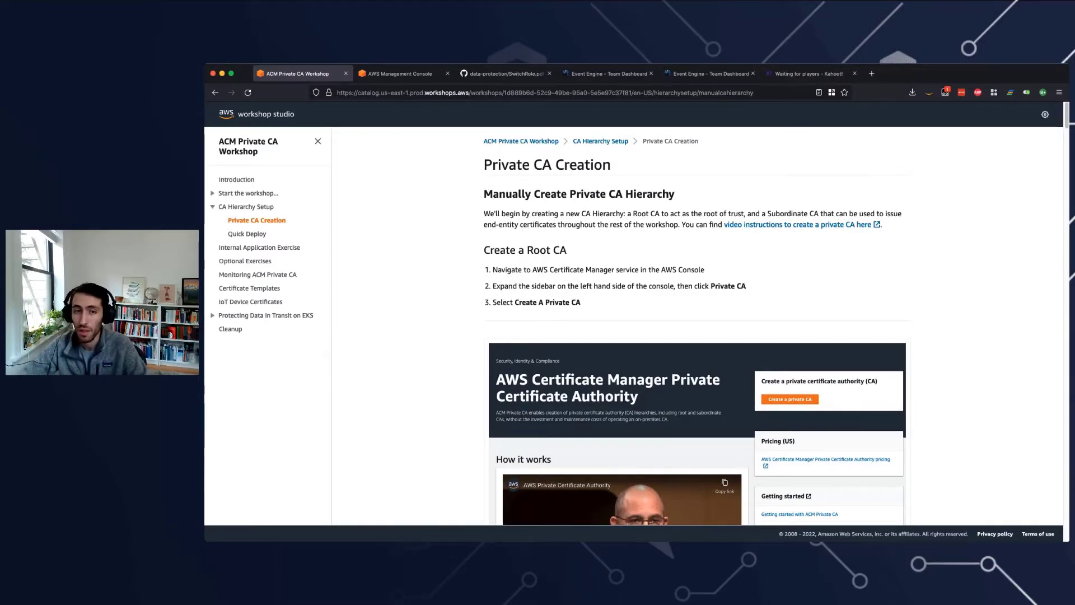
scroll(633, 325, down, 1)
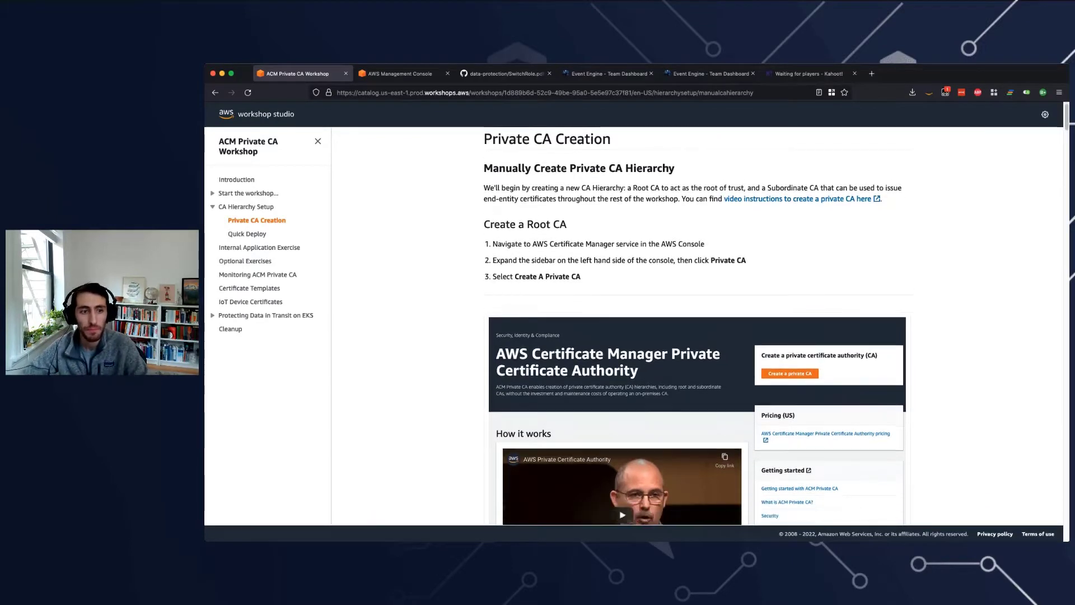
scroll(633, 325, down, 3)
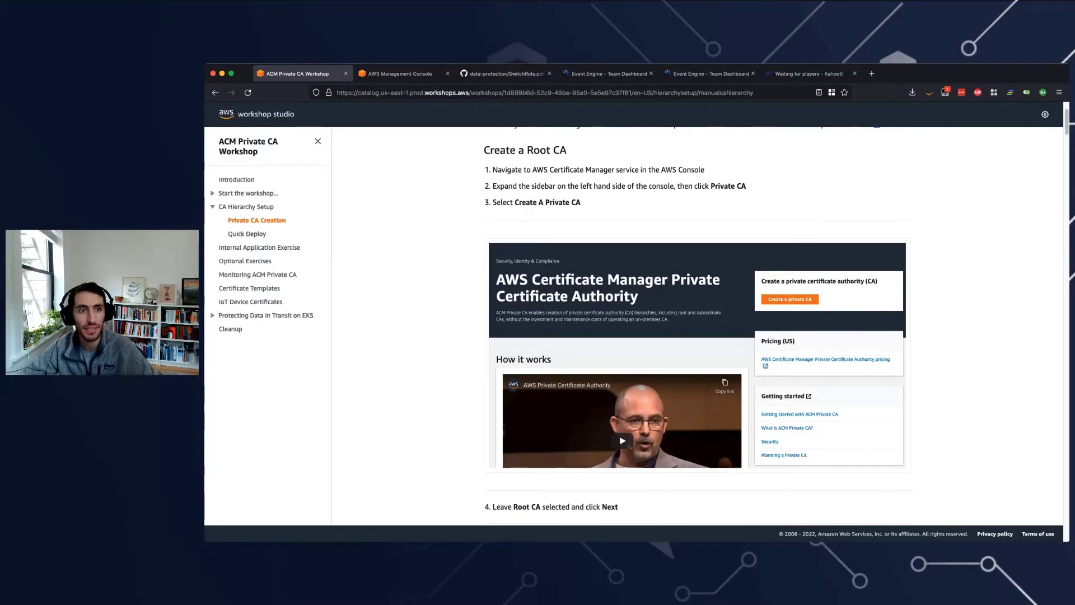
Step: Search the AWS console's services for "acm" and open Certificate Manager
click(400, 73)
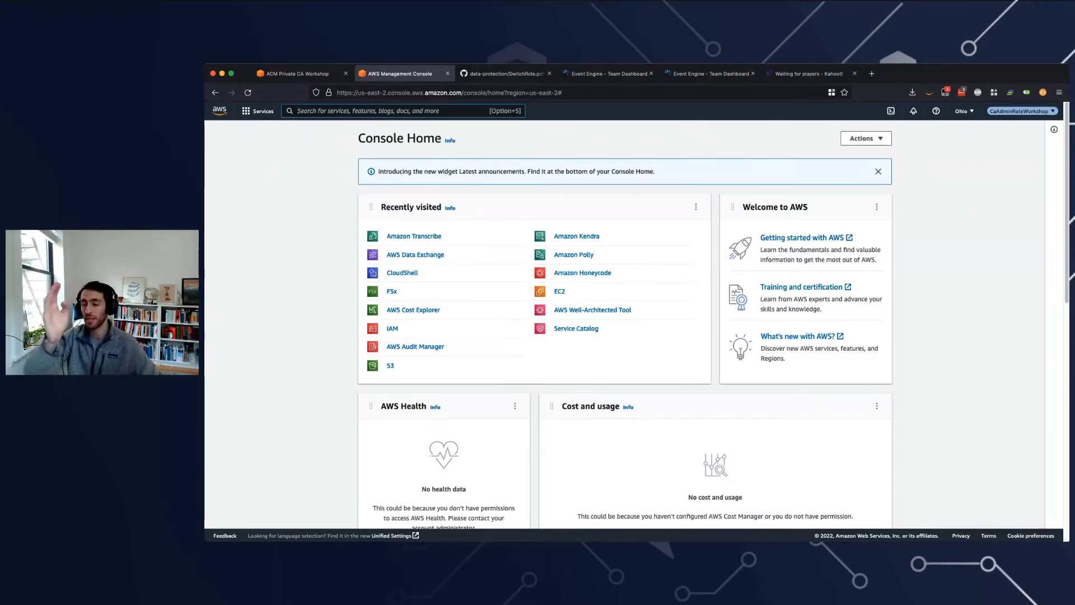
text(acm priv)
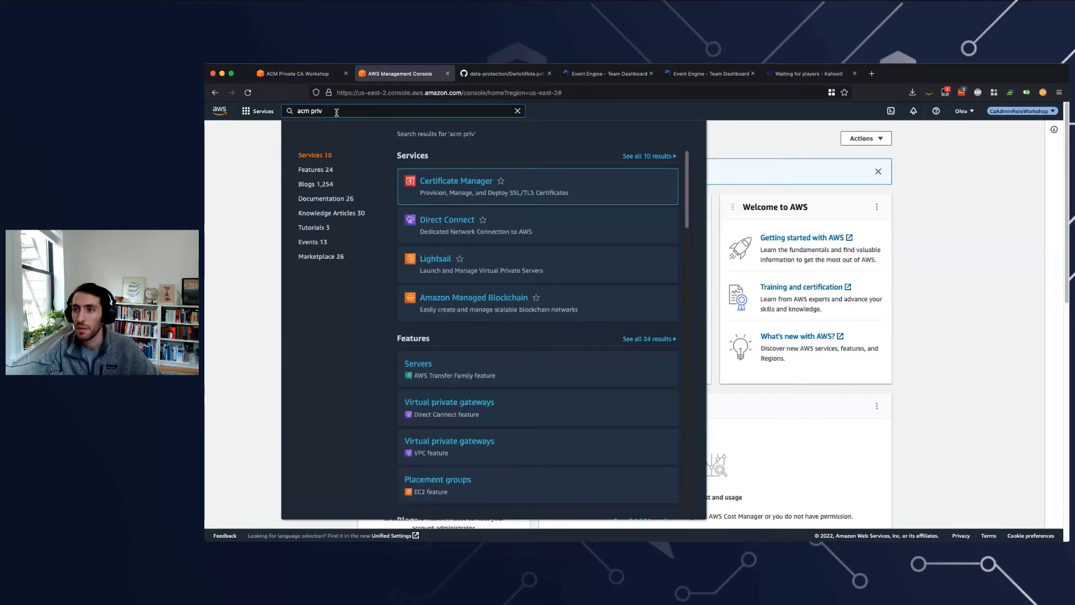
text(ate)
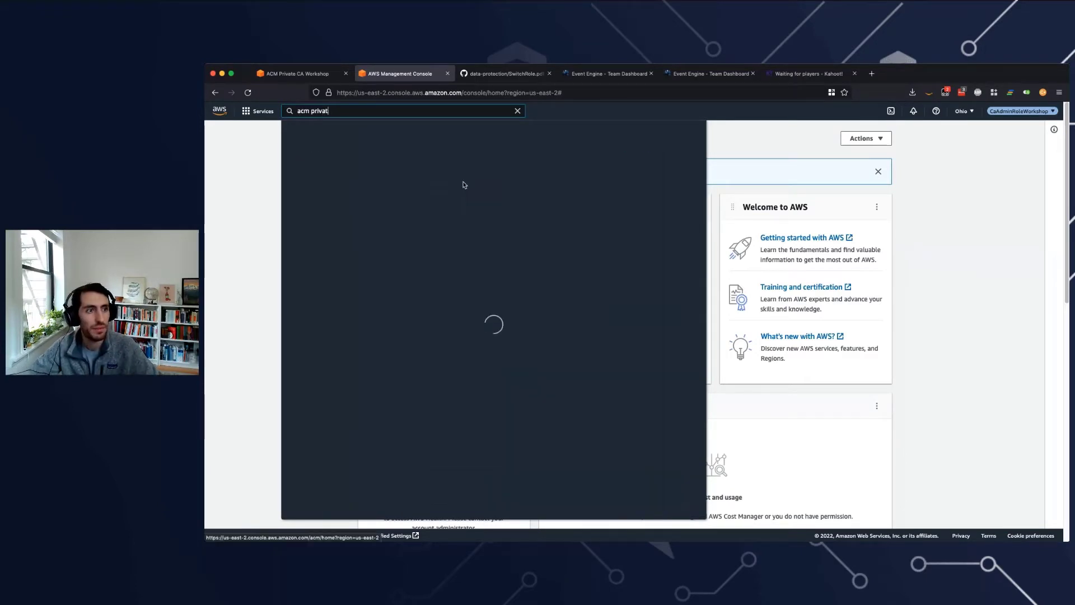
key(BackSpace)
key(BackSpace)
key(BackSpace)
key(BackSpace)
key(BackSpace)
key(BackSpace)
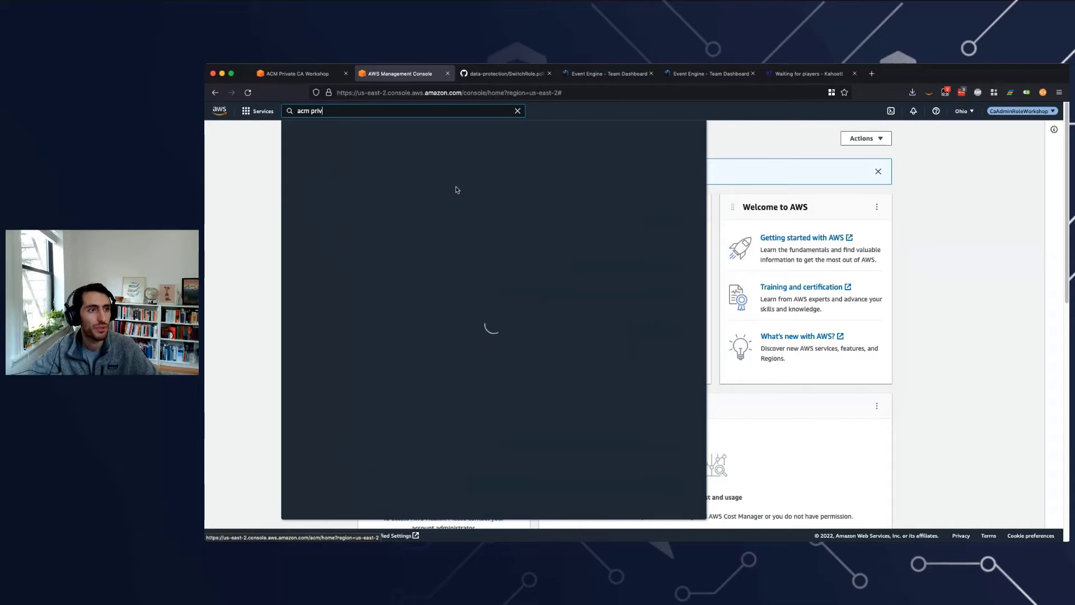
key(BackSpace)
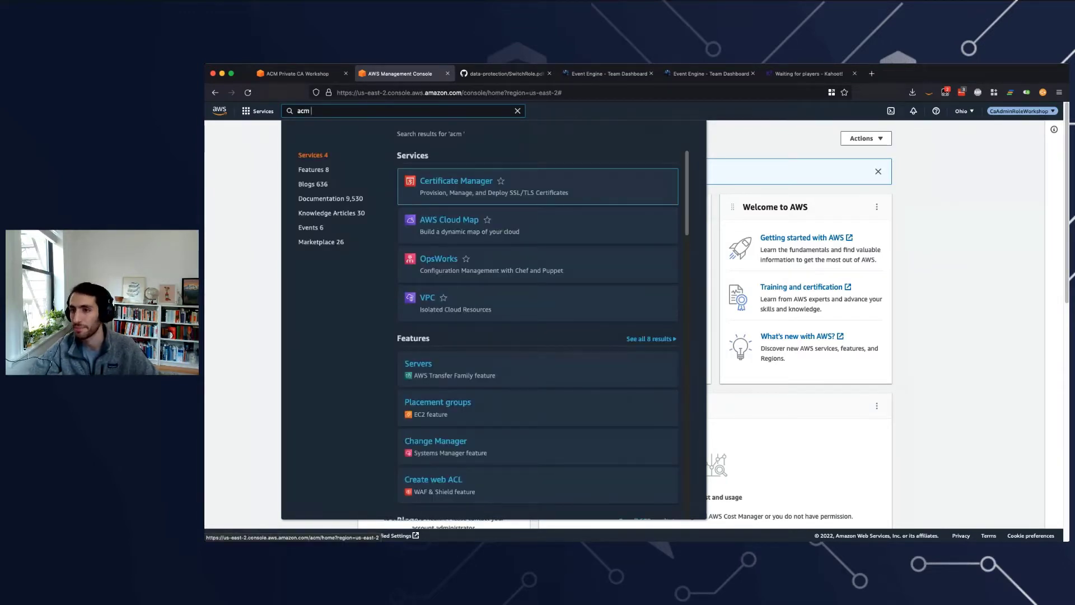
key(Return)
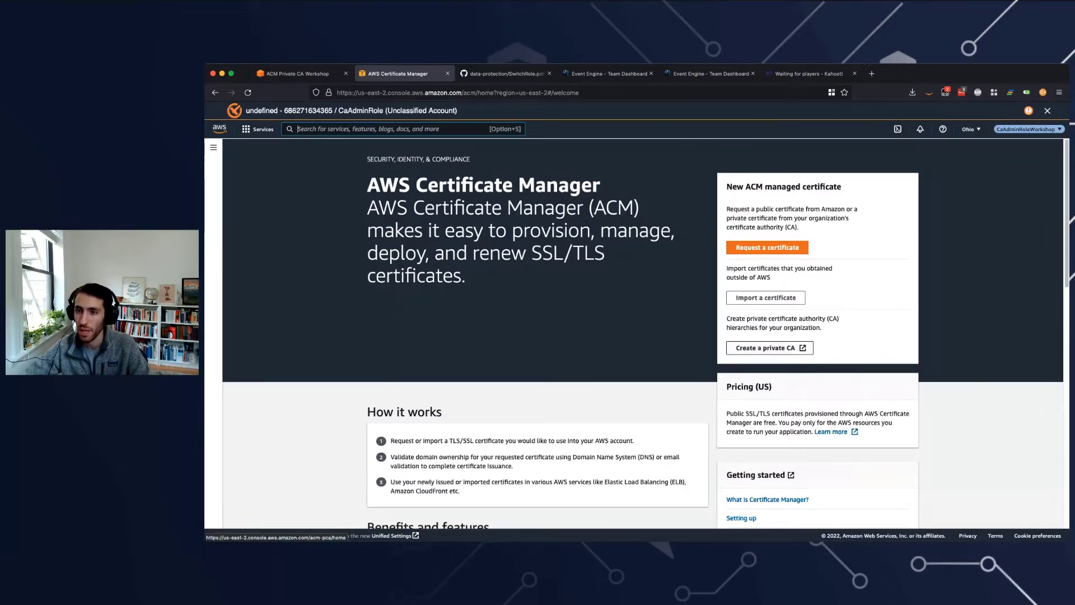
Step: Start creating a private CA and check the guide's illustration of the CA type selection
click(766, 348)
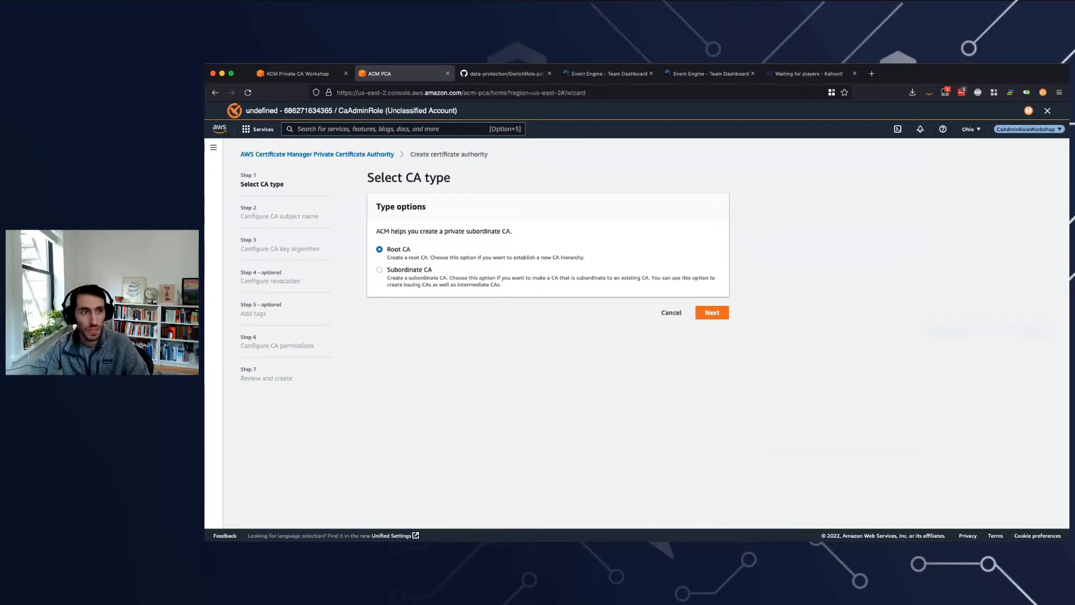
click(297, 74)
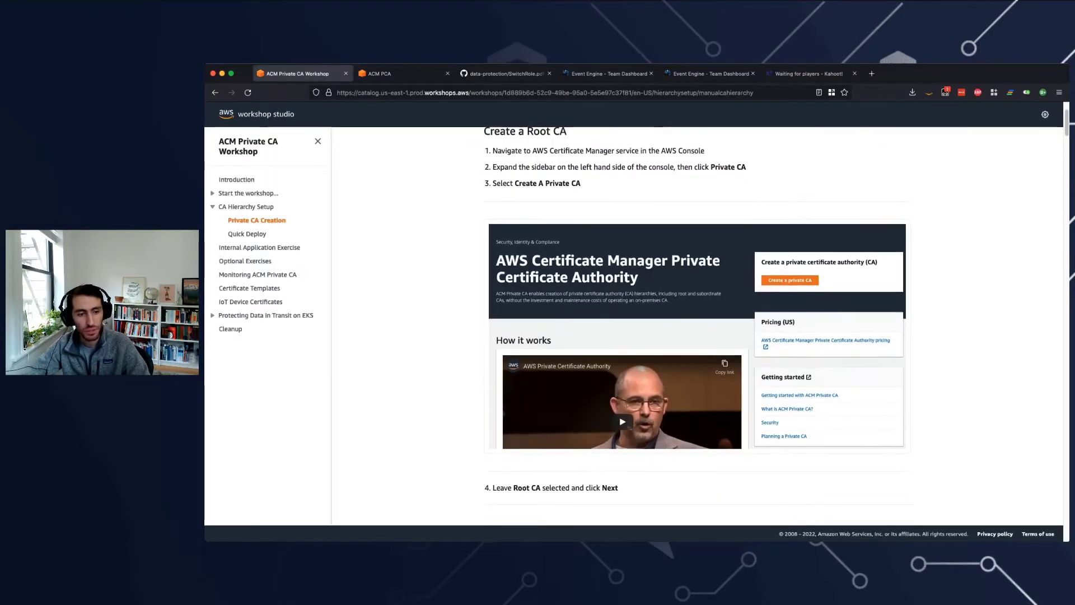
scroll(560, 319, down, 2)
scroll(633, 325, down, 2)
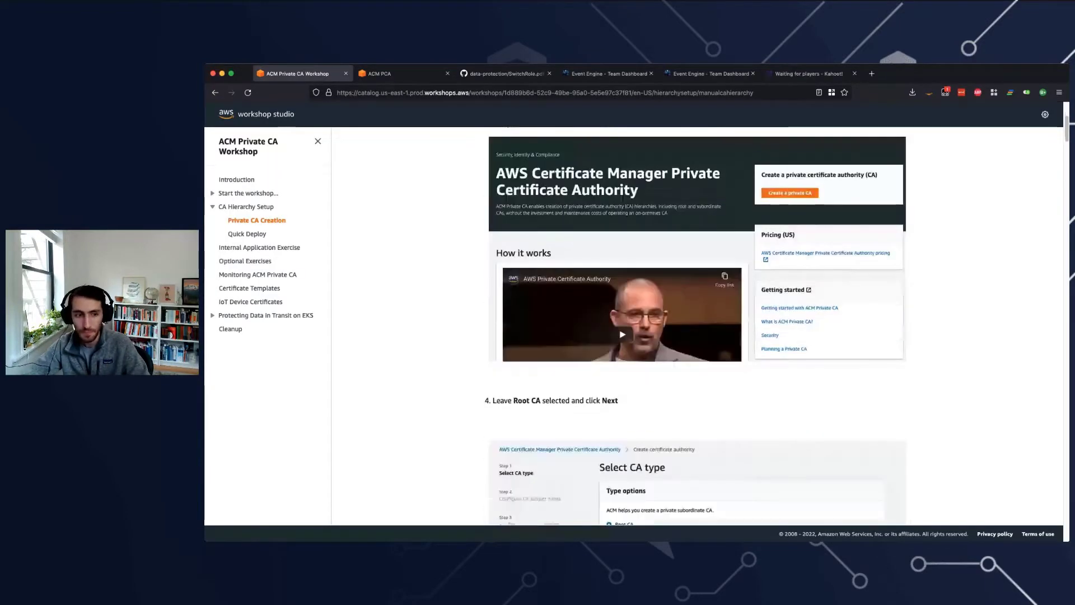
scroll(633, 325, down, 5)
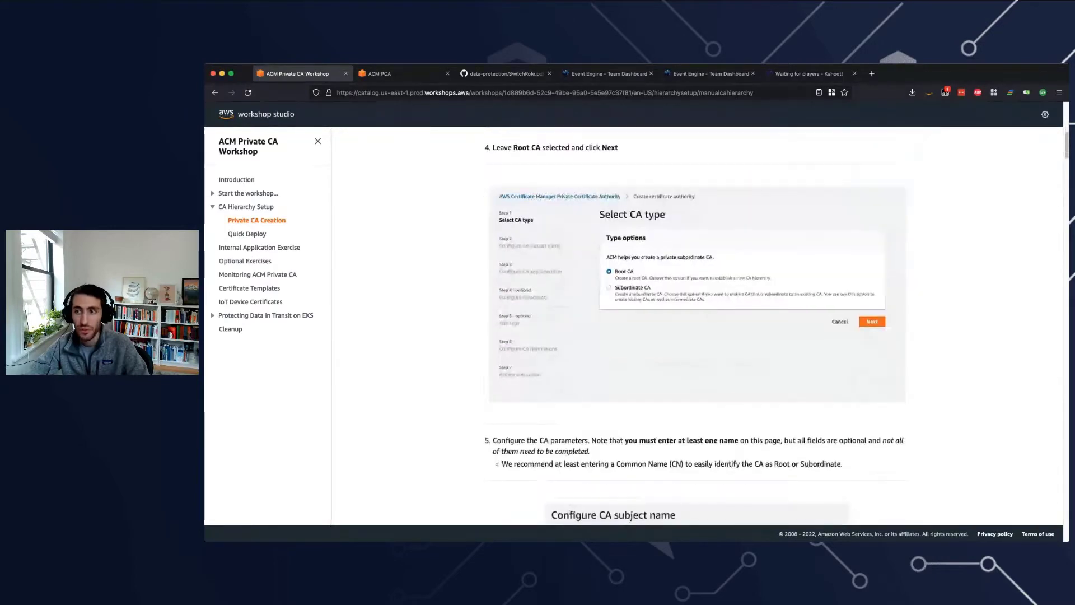
click(696, 294)
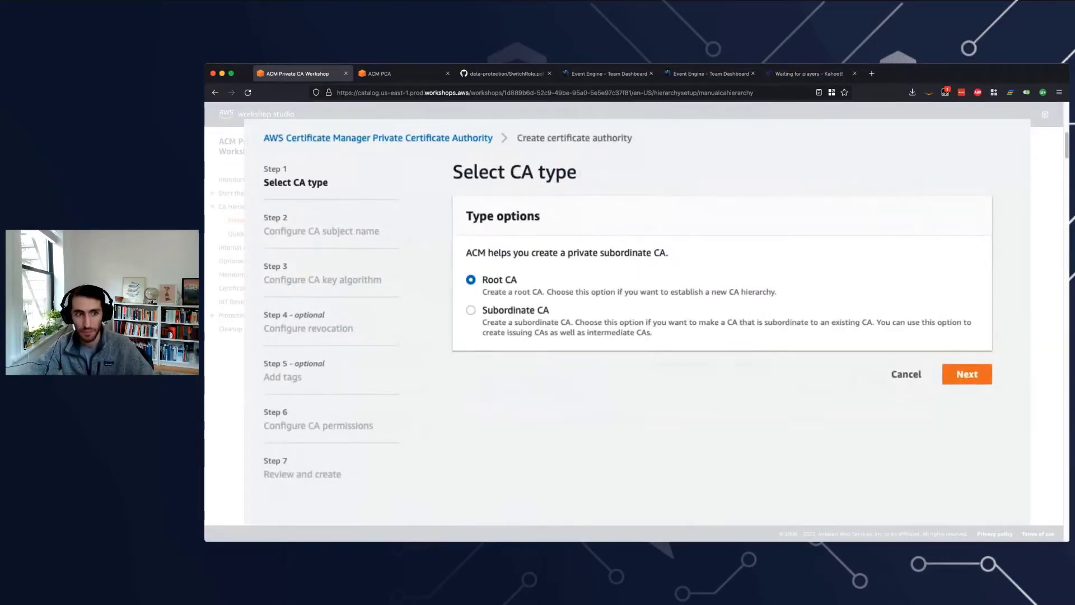
click(498, 312)
click(404, 74)
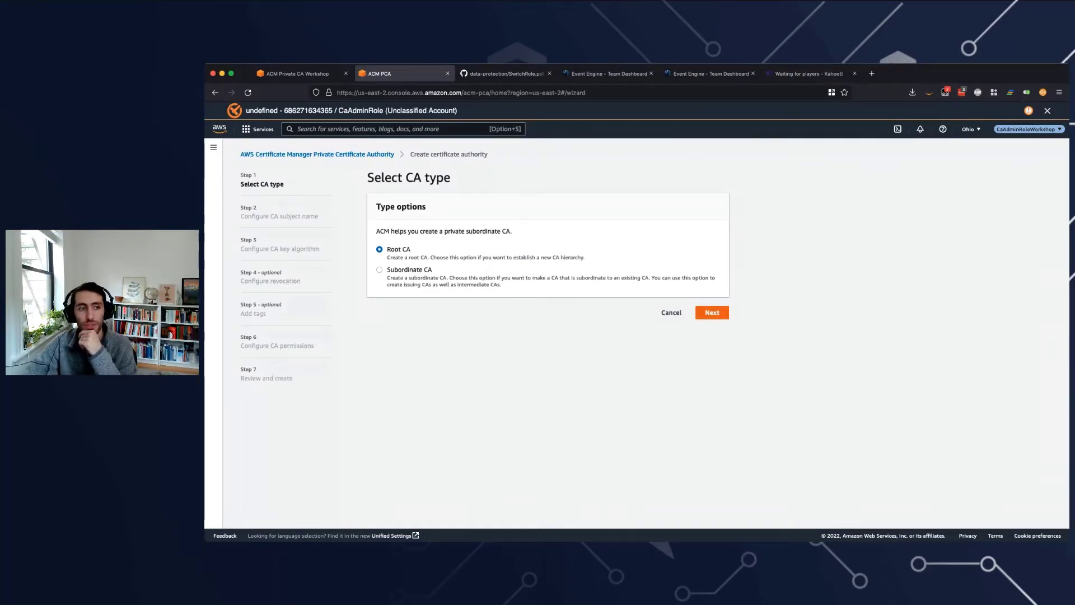
Step: Accept Root CA as the type and set the organization to Example Workshop LLC and the organization unit to Engineering
click(712, 312)
scroll(548, 333, down, 2)
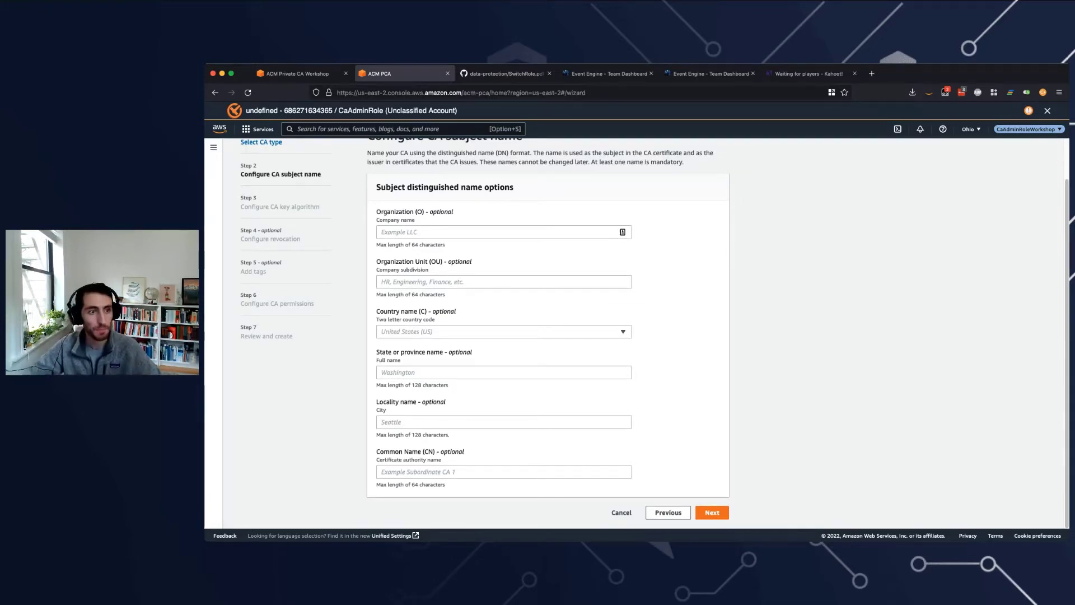
click(430, 233)
text(Exa)
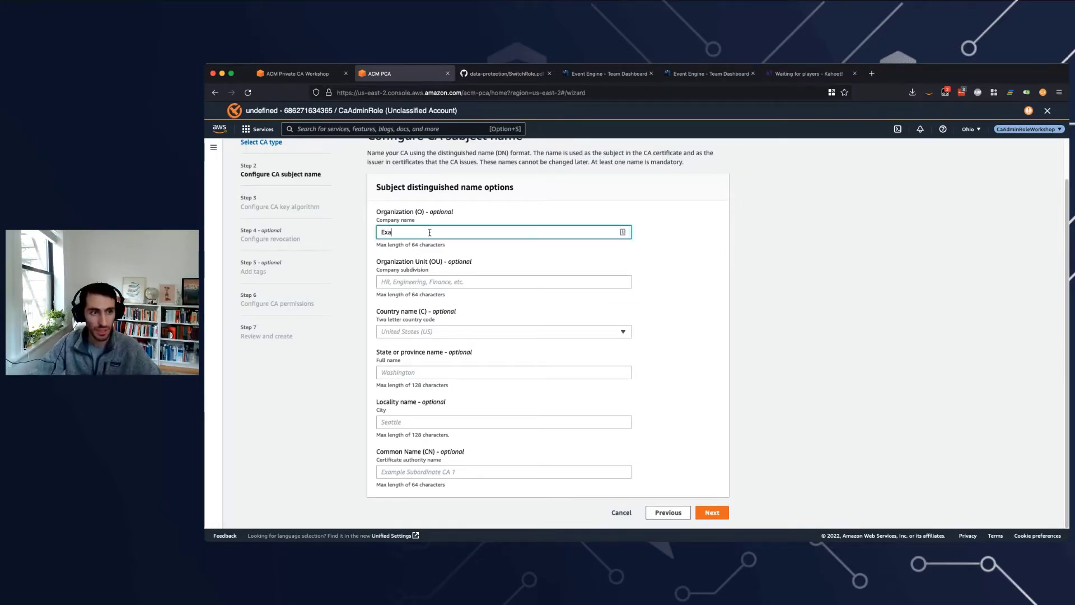
text(mple Workshop )
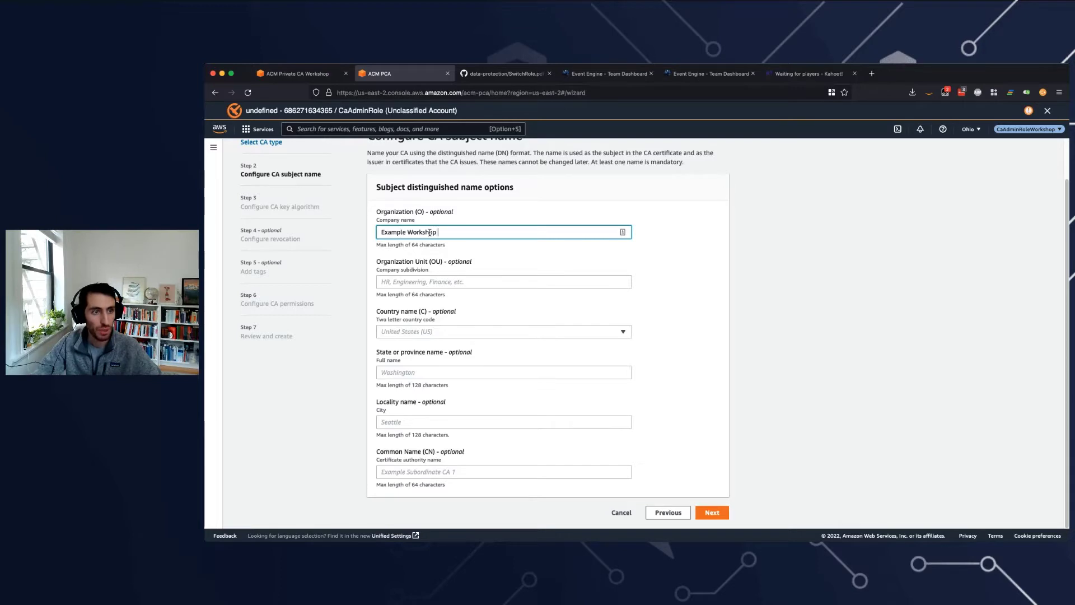
text(LLC)
key(Tab)
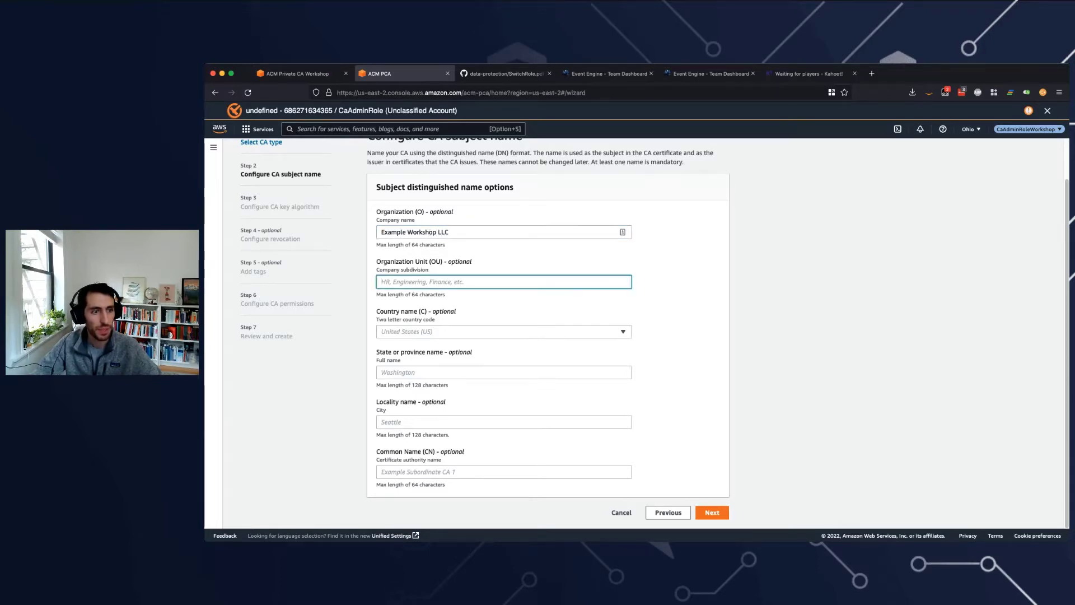
text(Engineering)
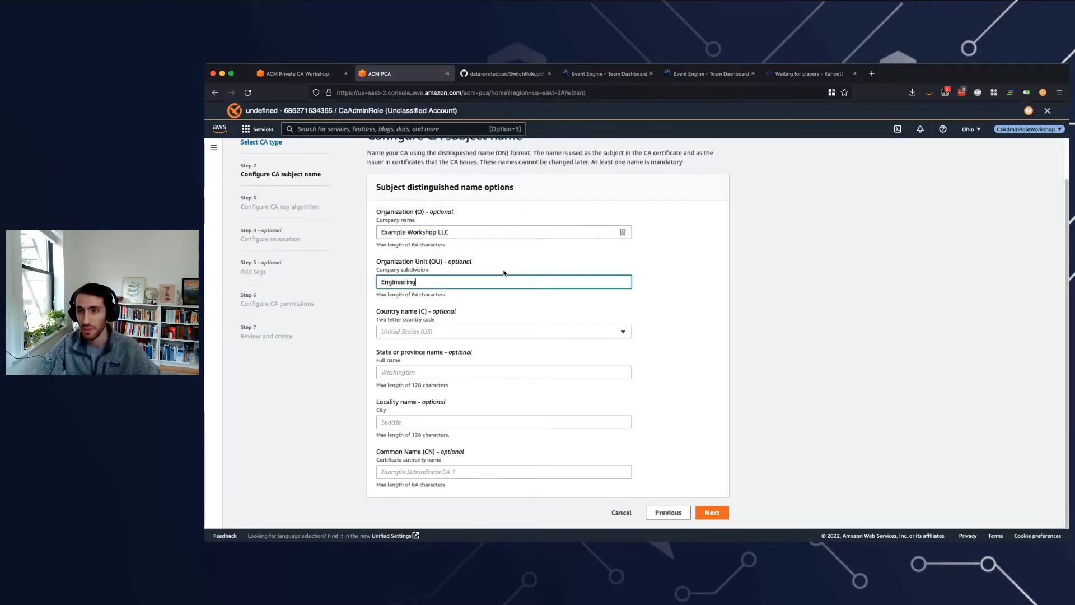
Step: Set the CA subject's country name to United States (US)
key(Tab)
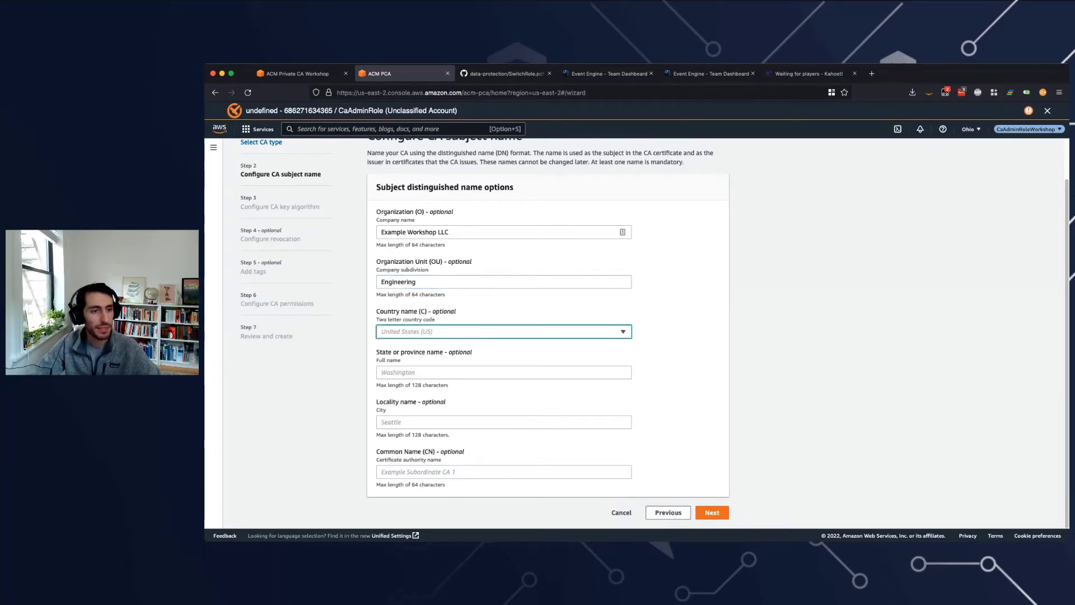
key(Tab)
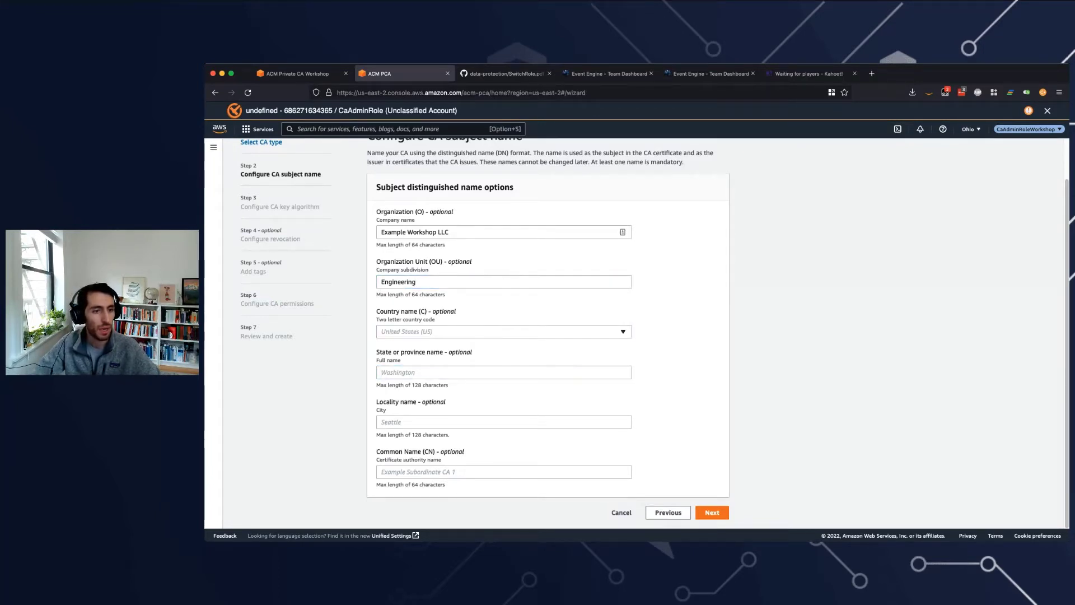
click(476, 330)
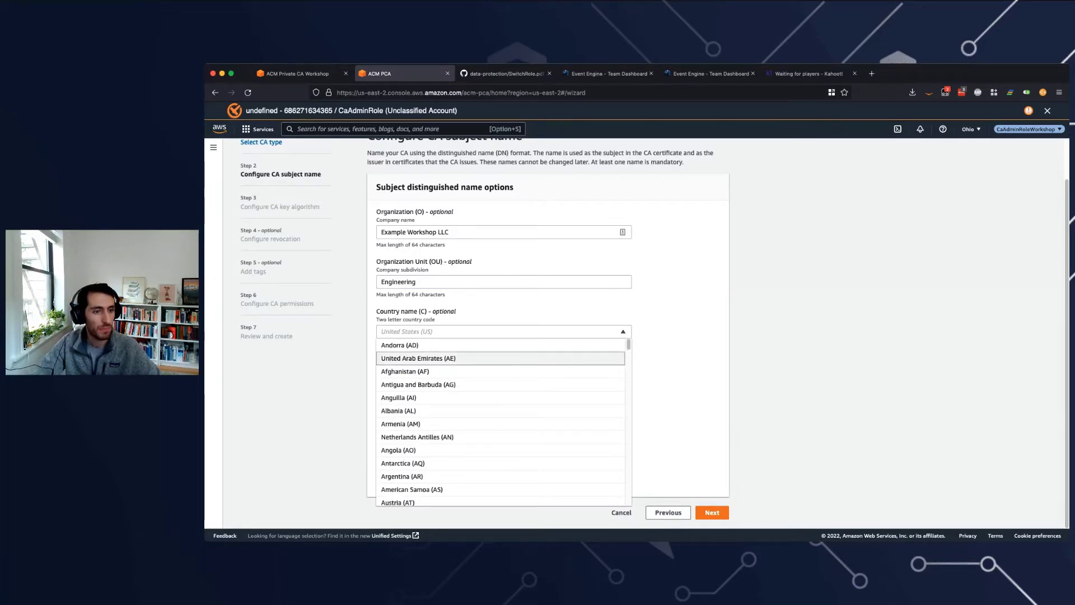
scroll(466, 365, down, 10)
scroll(466, 365, down, 20)
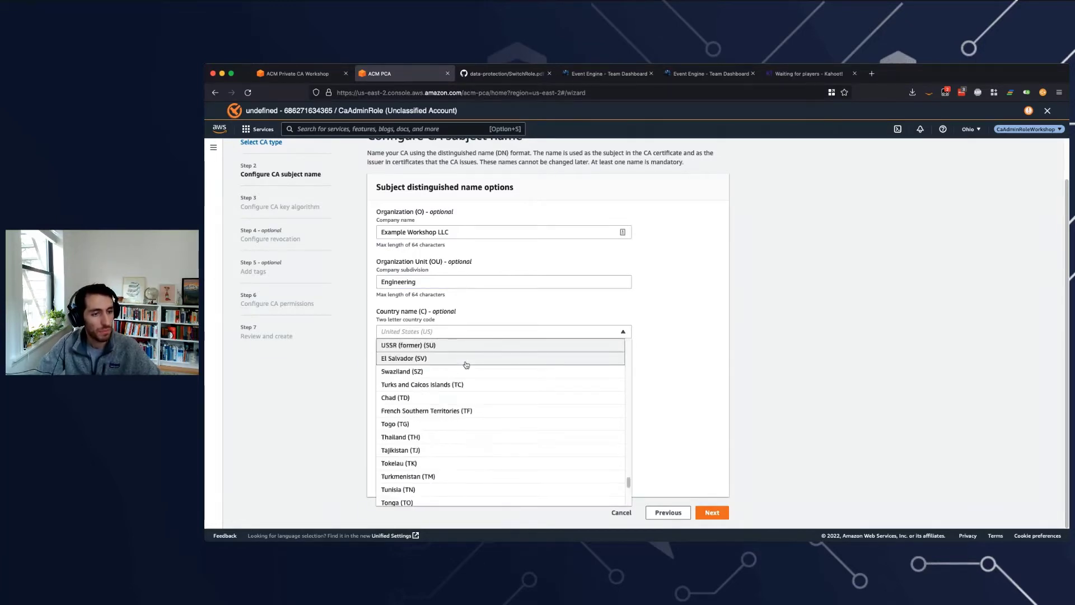
scroll(466, 365, up, 20)
scroll(466, 420, down, 20)
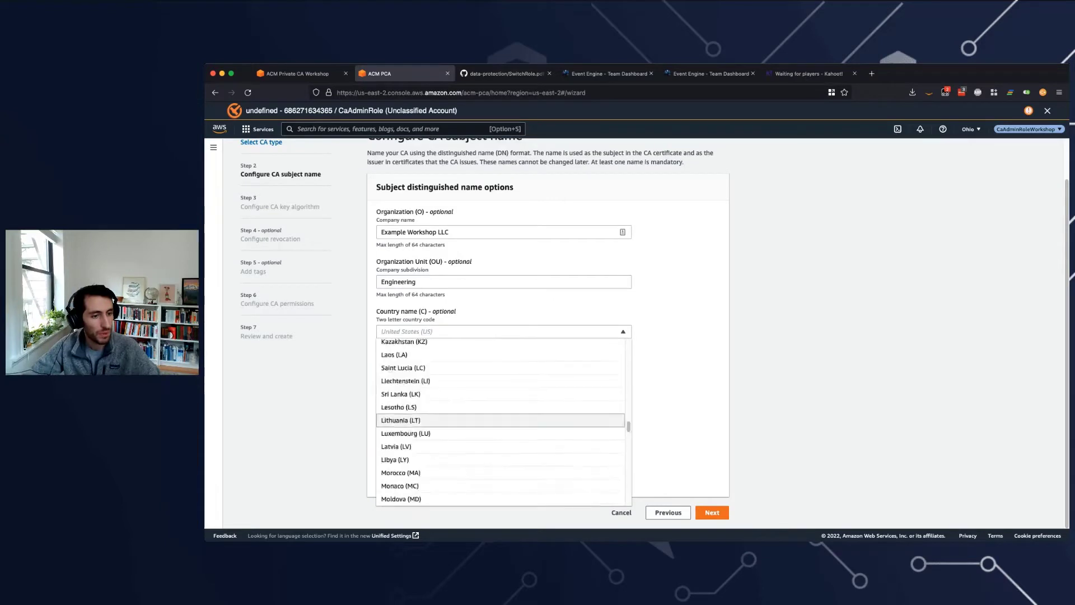
scroll(466, 420, down, 20)
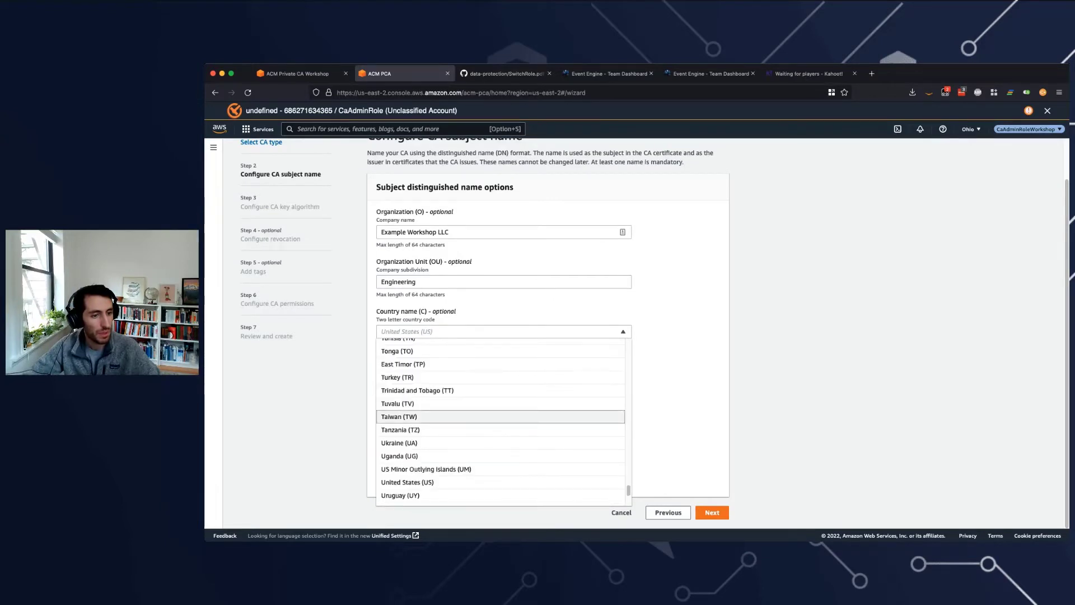
click(407, 482)
Step: Set the state or province name to Washington and the locality name to Seattle
click(408, 372)
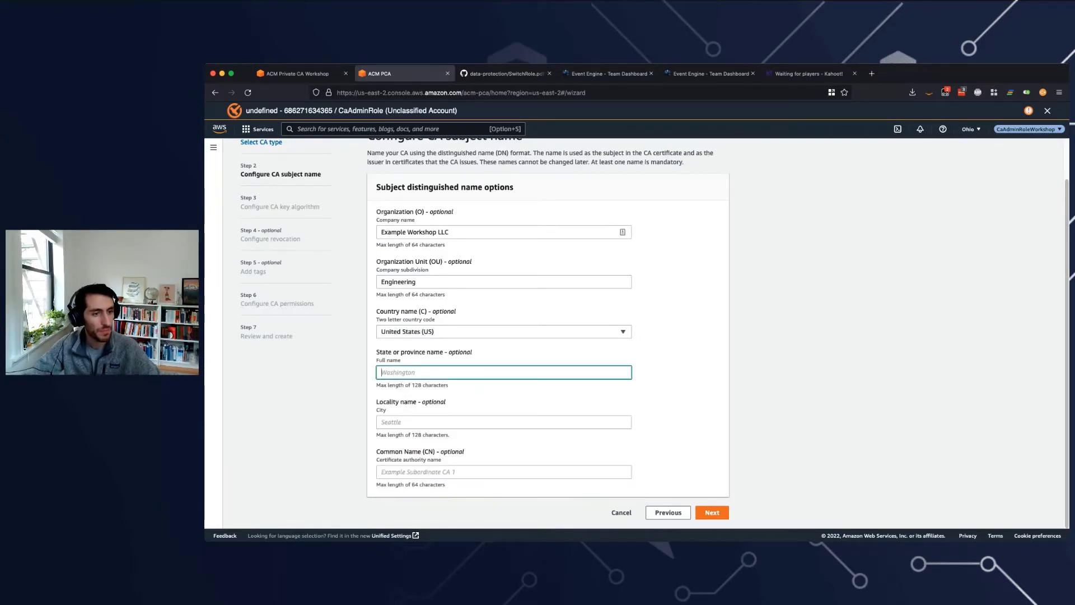
text(Washington)
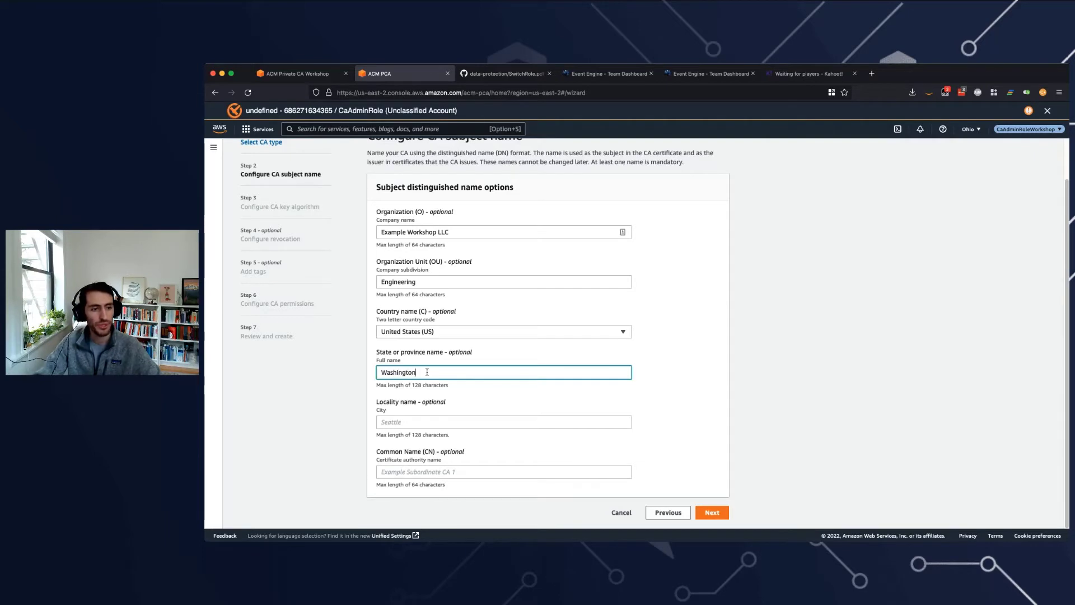
key(Tab)
text(Seattle)
key(Tab)
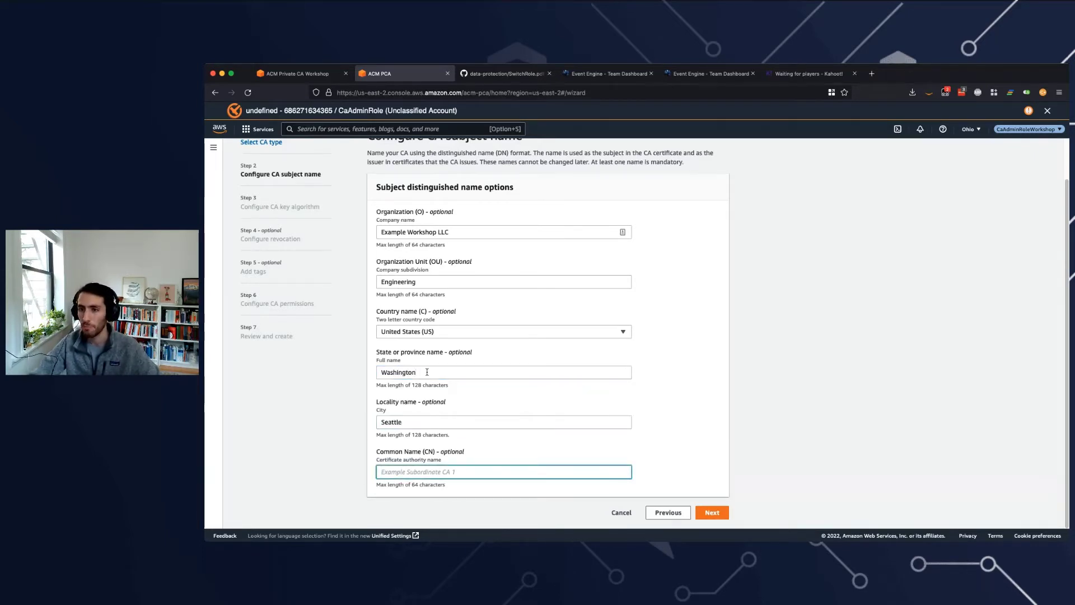
Step: Check the guide's subject name example, set the common name to Workshop Root CA, and proceed to the key algorithm
drag(377, 451, 433, 452)
click(381, 472)
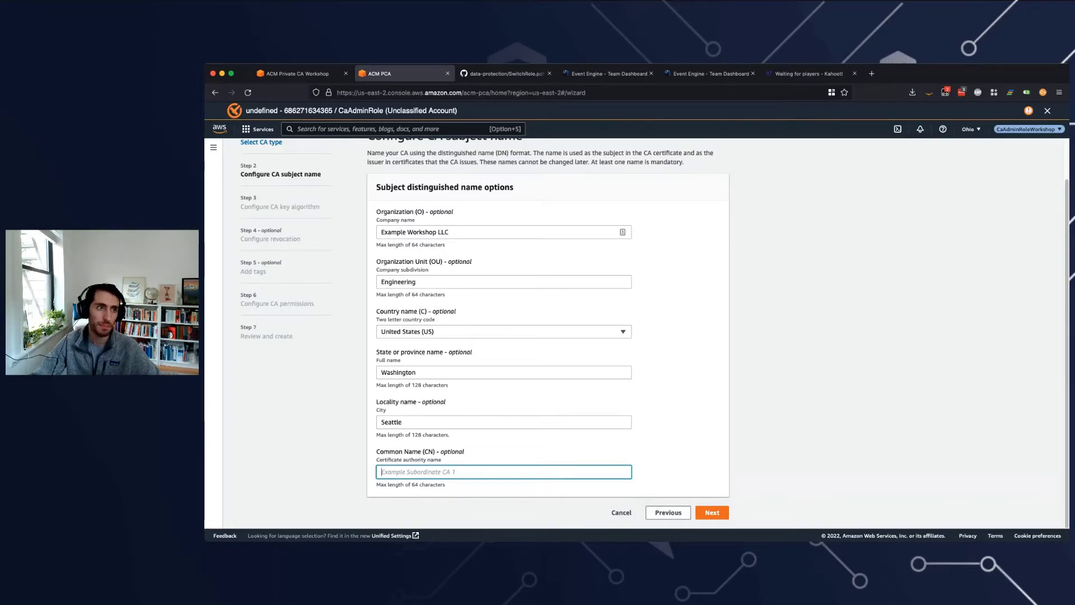
click(298, 73)
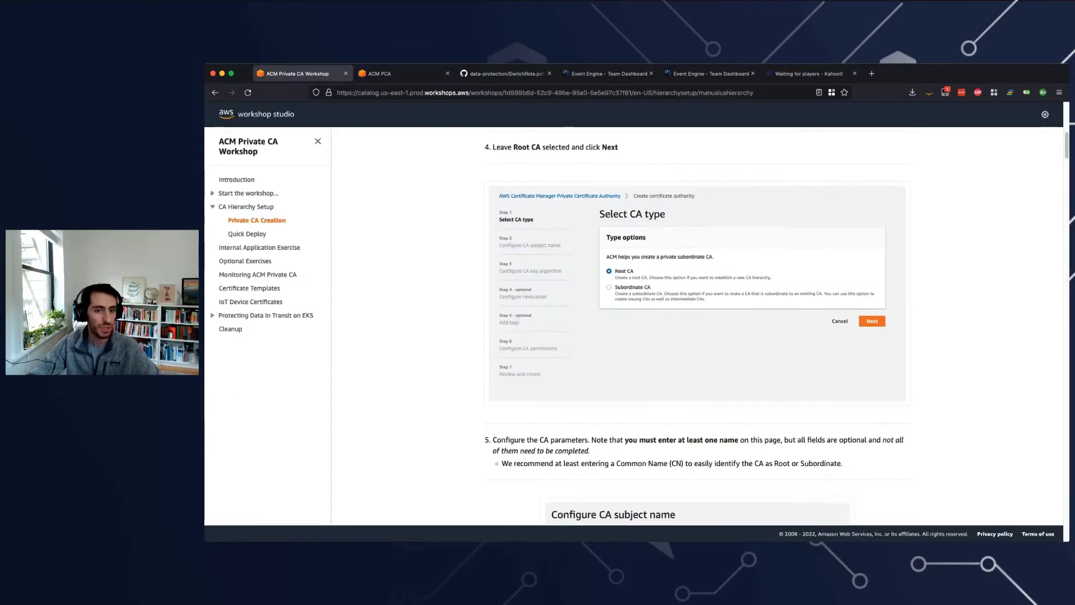
scroll(695, 326, down, 3)
scroll(695, 326, down, 5)
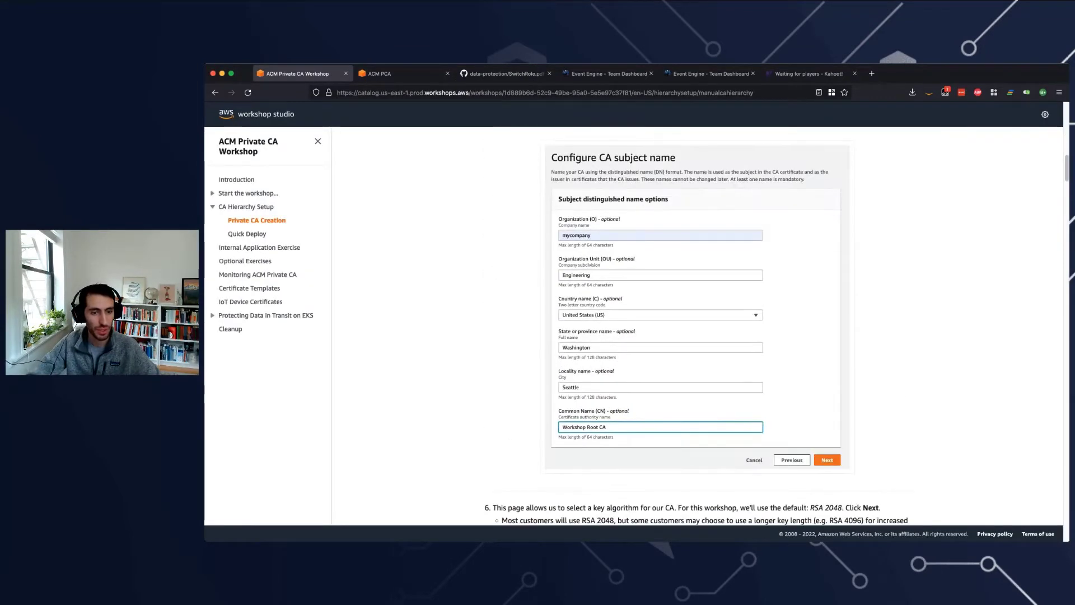
key(ctrl+Tab)
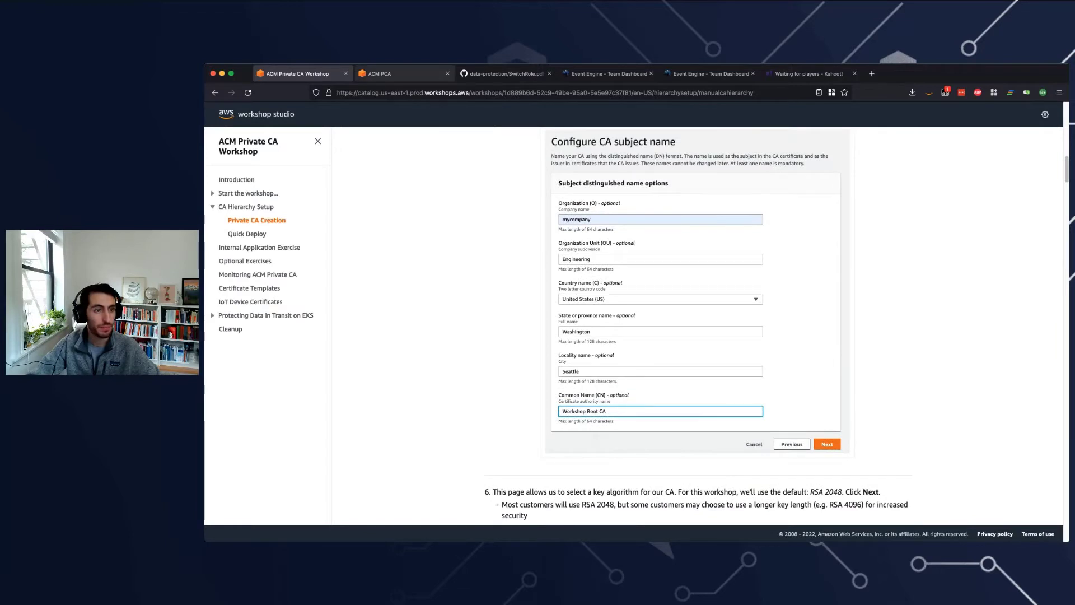
text(Workshop Root CA)
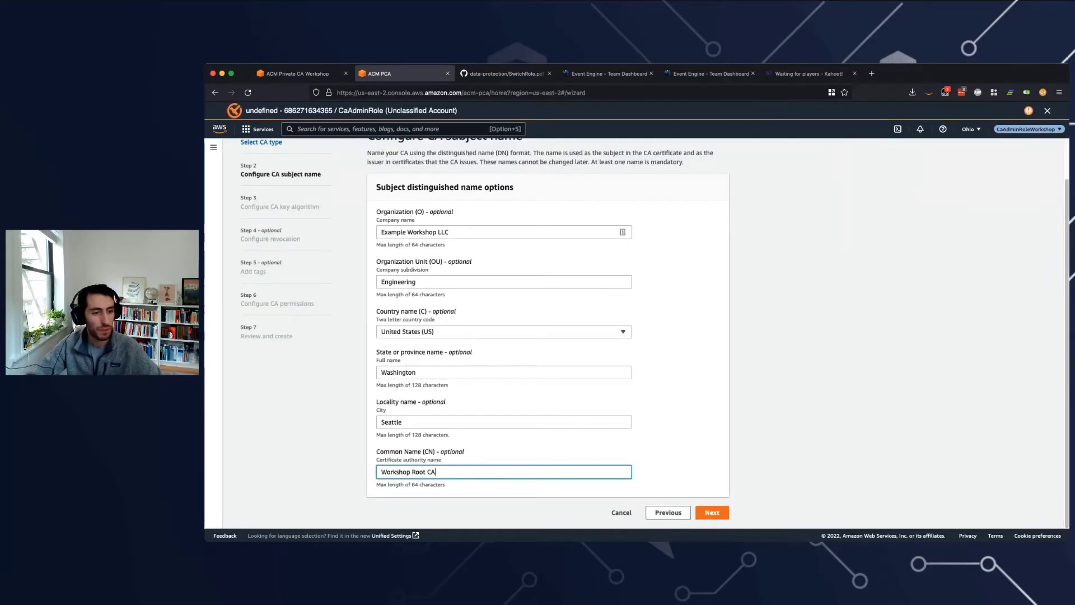
key(Tab)
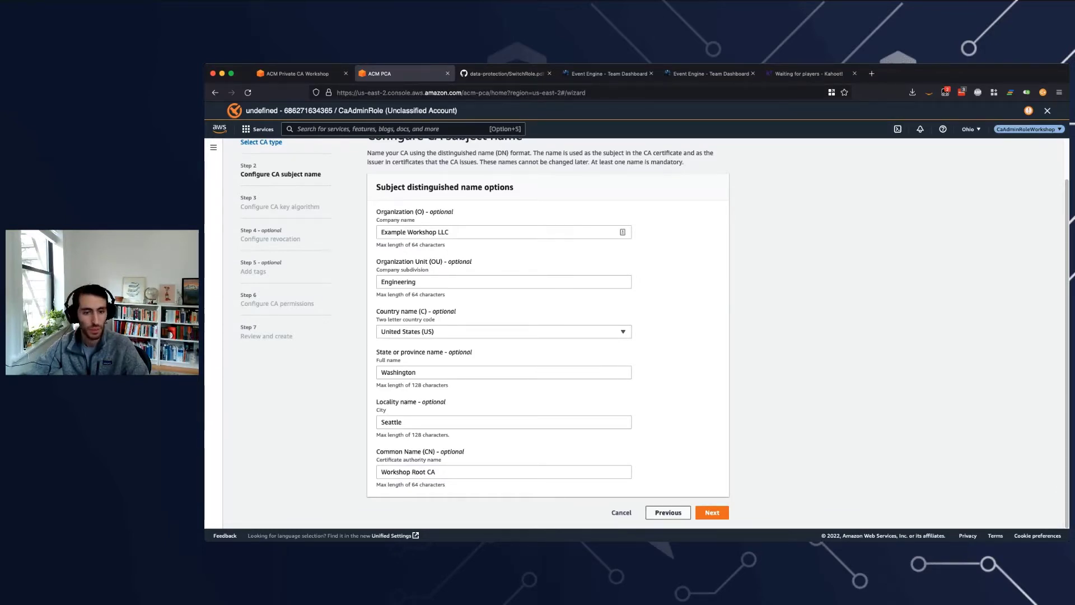
click(712, 512)
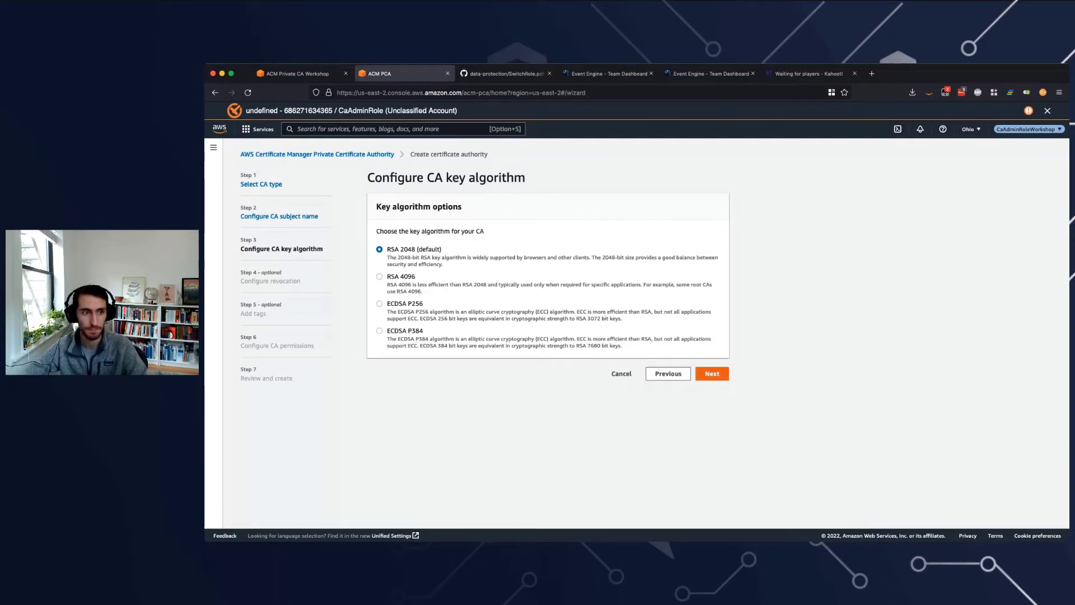
Step: Accept the RSA 2048 key algorithm and enable CRL distribution to the existing S3 bucket starting with acm-private-ca-crl-bucket
click(711, 374)
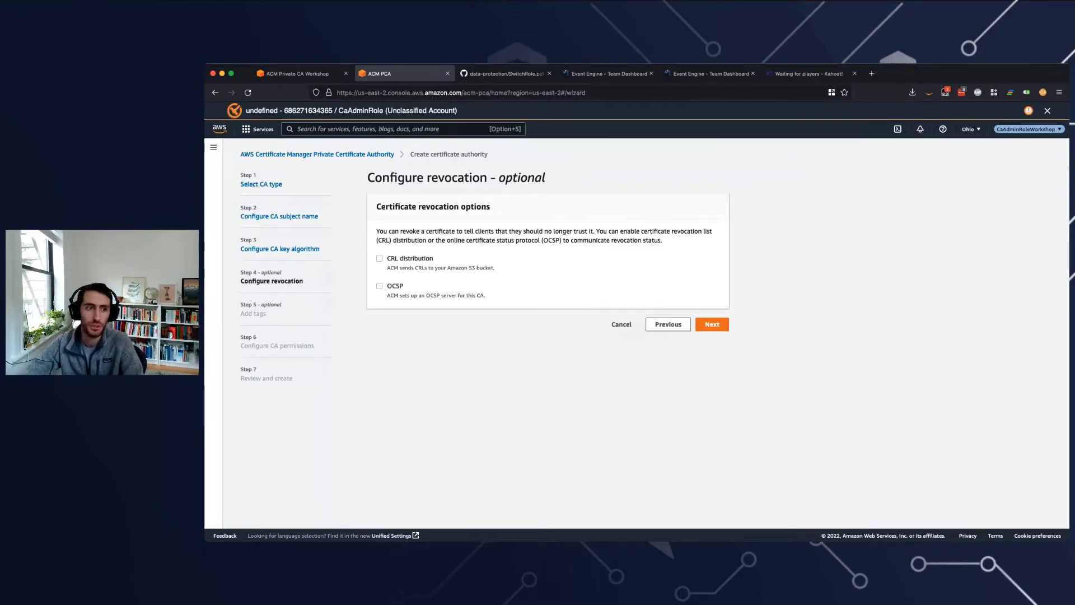
click(379, 258)
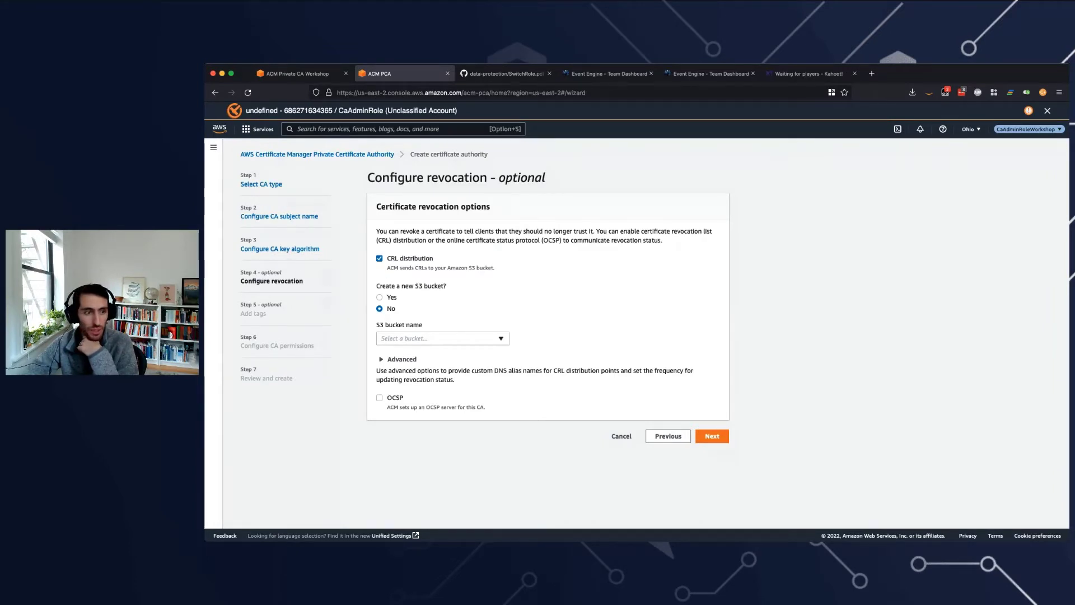
click(443, 339)
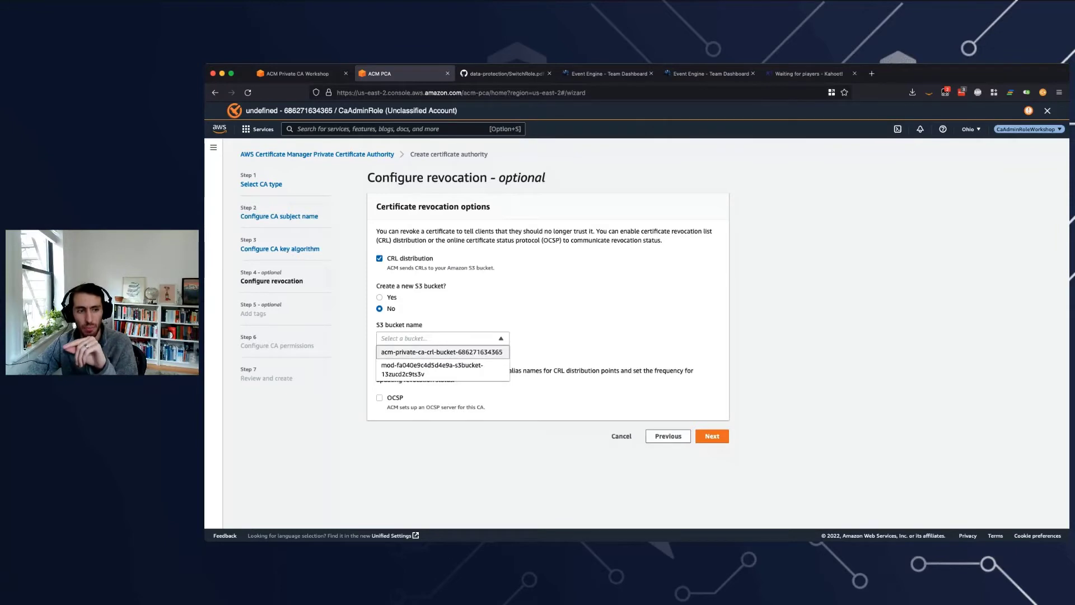
key(Return)
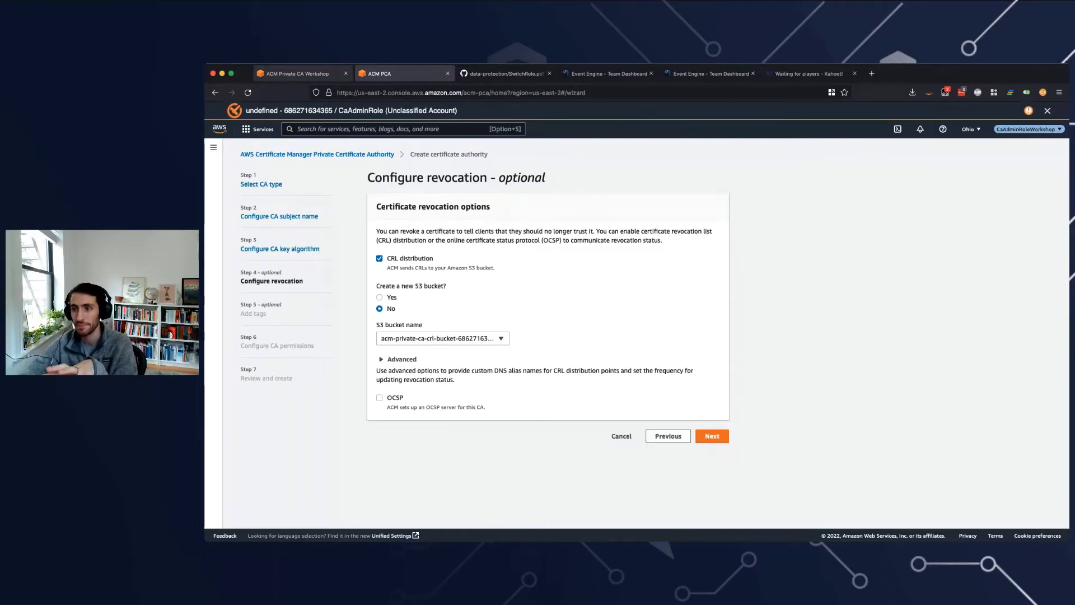
Step: Read the guide's steps on the revocation settings, CA tags and CA permissions
key(ctrl+shift+Tab)
scroll(697, 324, down, 10)
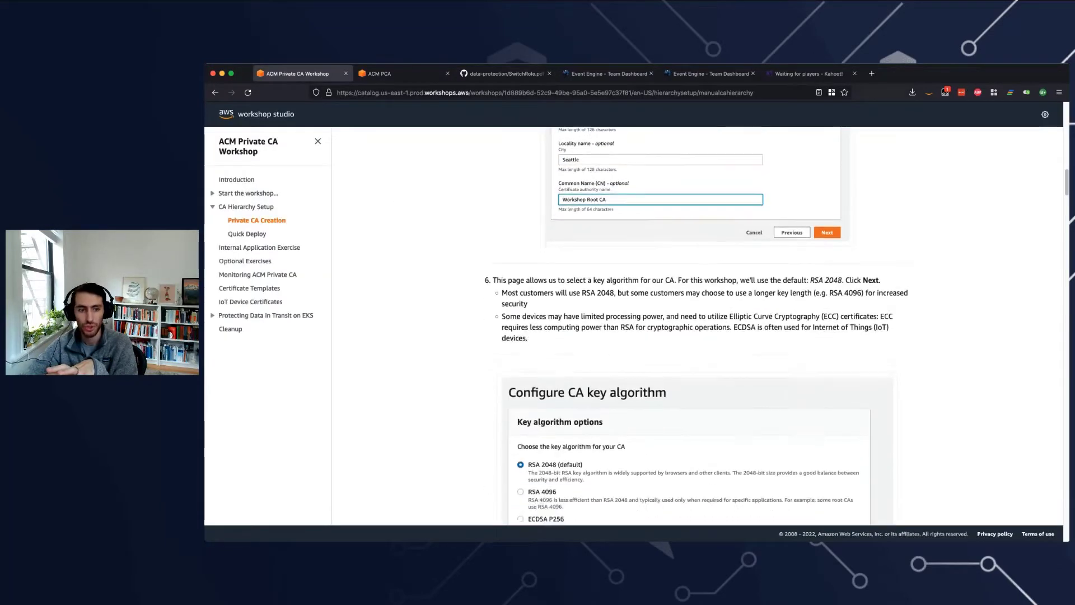
scroll(697, 324, down, 6)
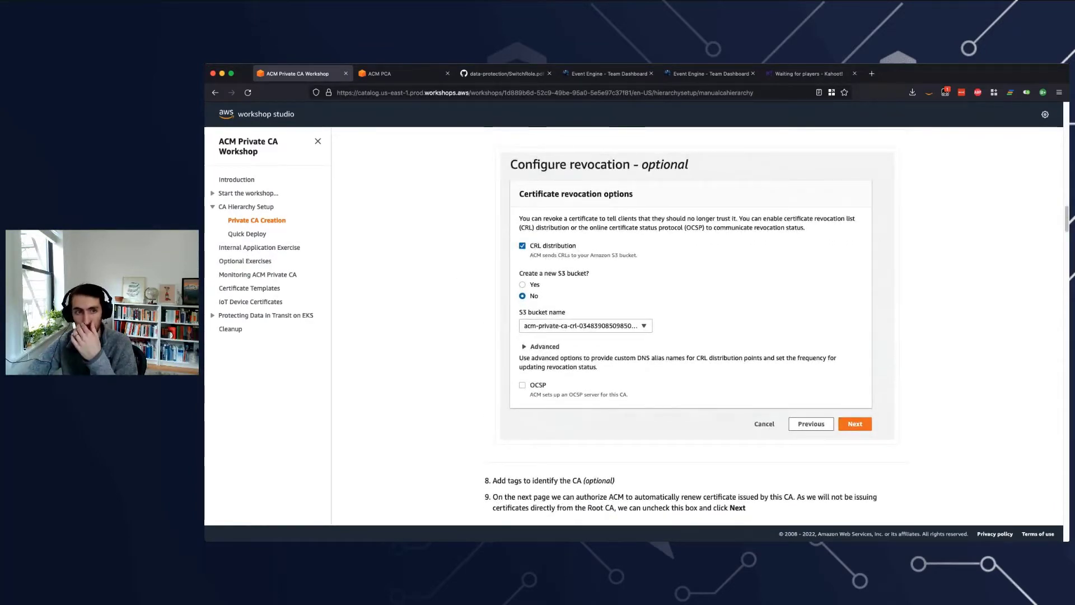
scroll(689, 323, up, 1)
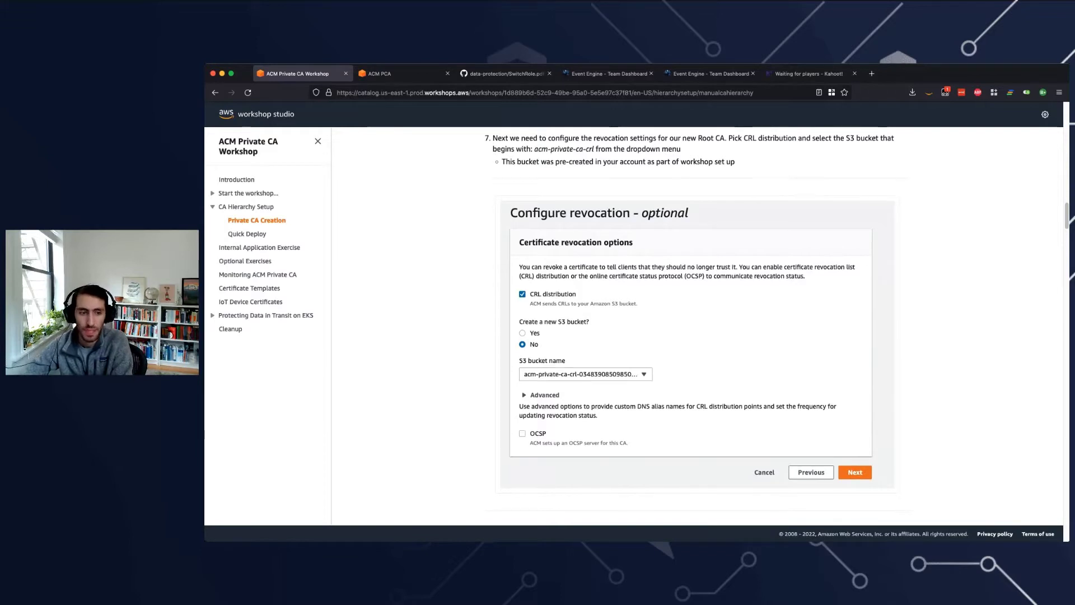
scroll(697, 325, down, 1)
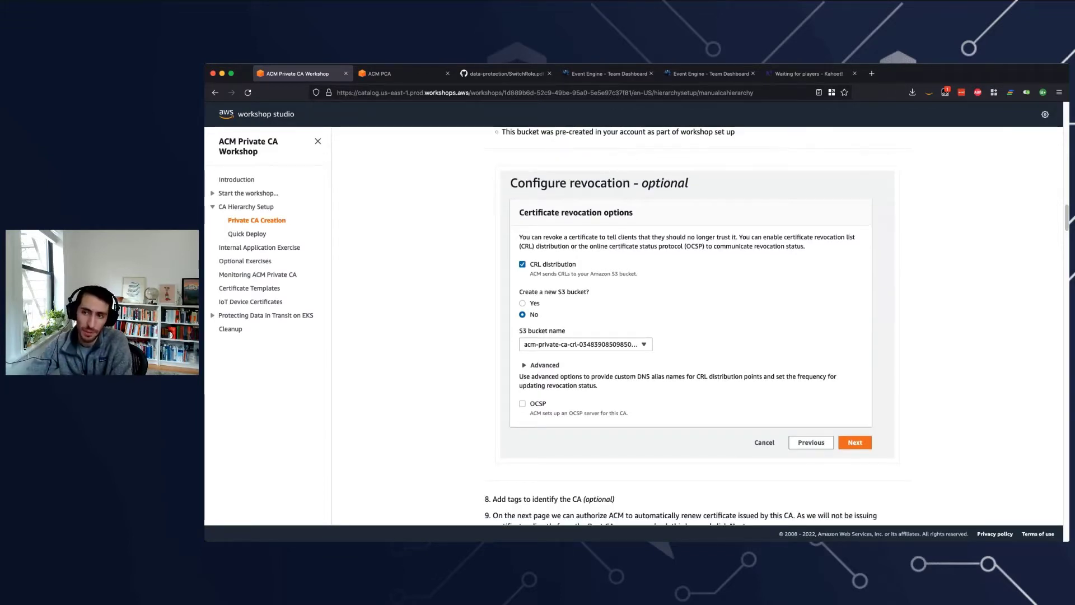
scroll(698, 325, down, 3)
scroll(697, 325, down, 3)
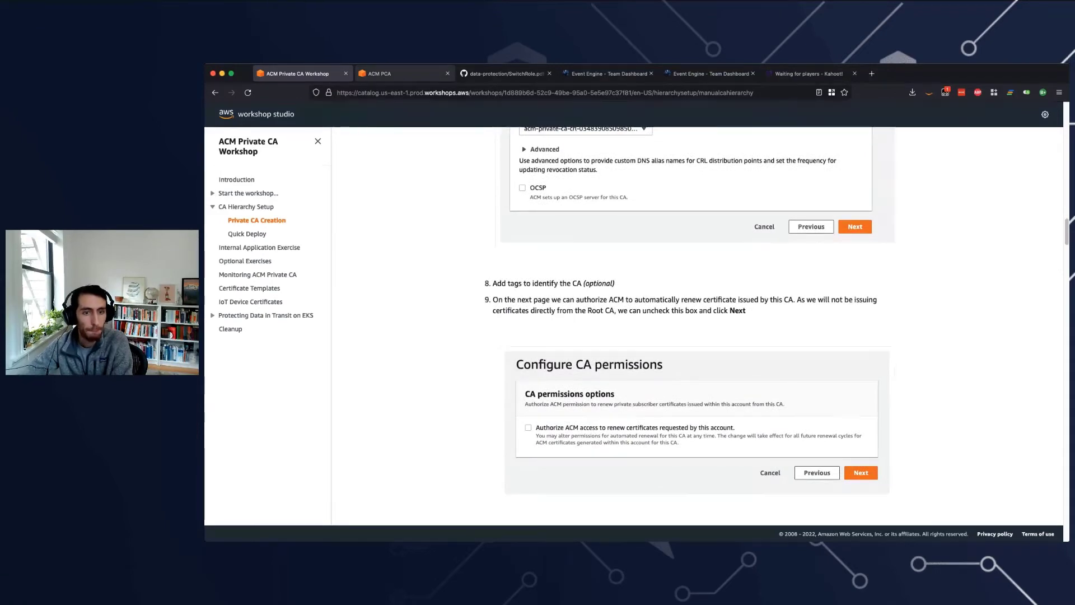
Step: Return to the CA wizard, accept the revocation settings, and add a tag with key department and value engineering
click(401, 73)
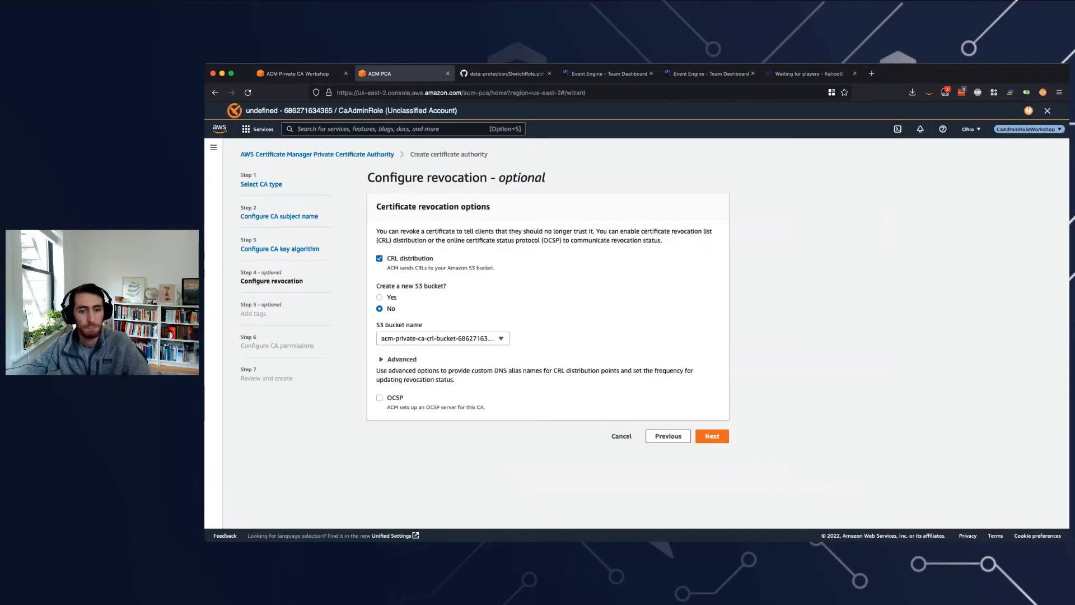
click(711, 436)
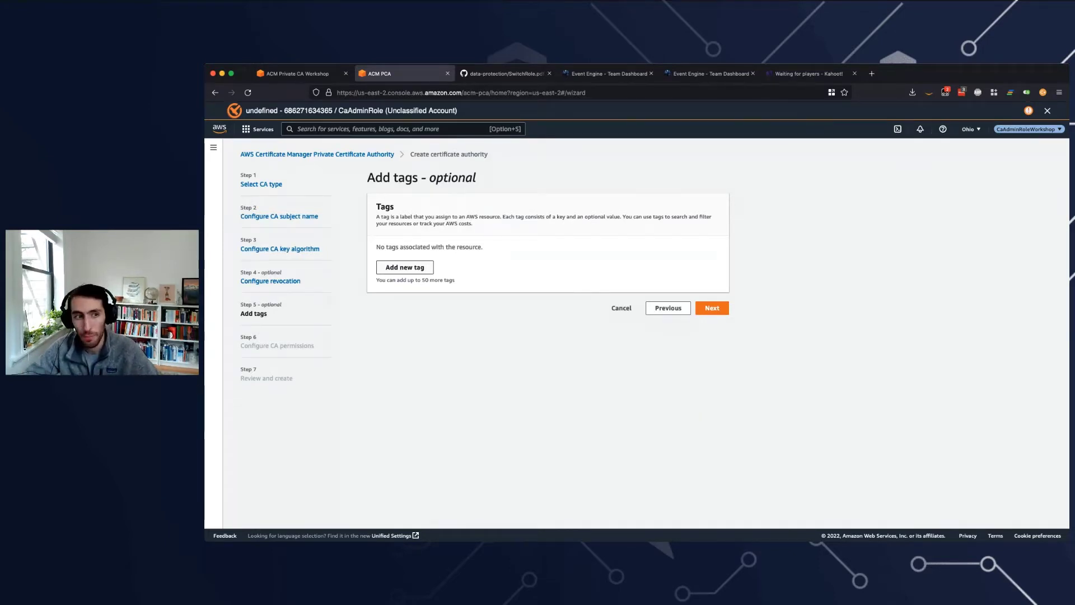
click(405, 267)
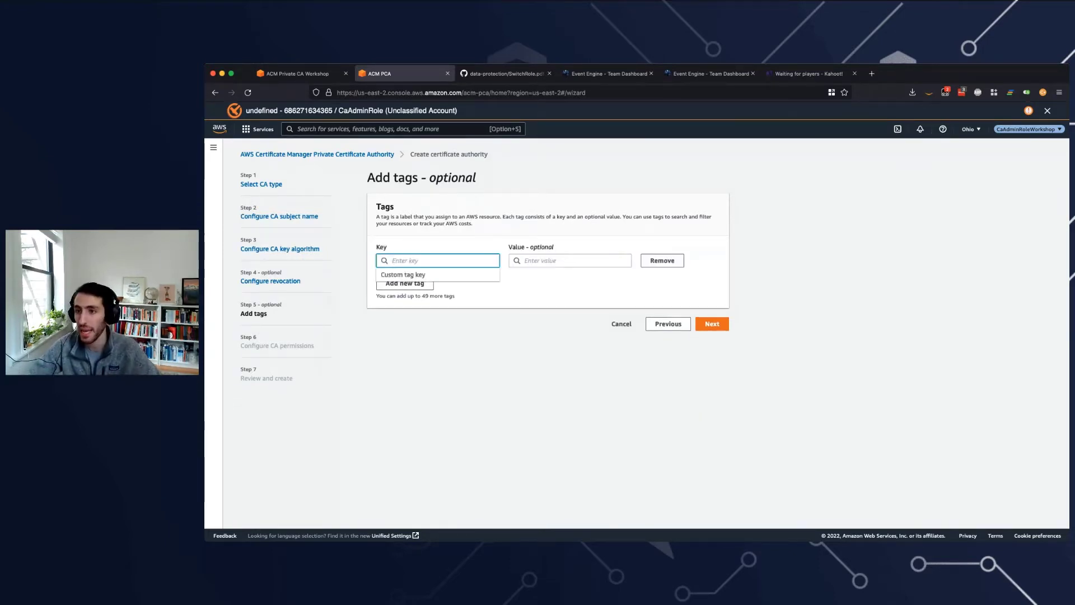
text(department)
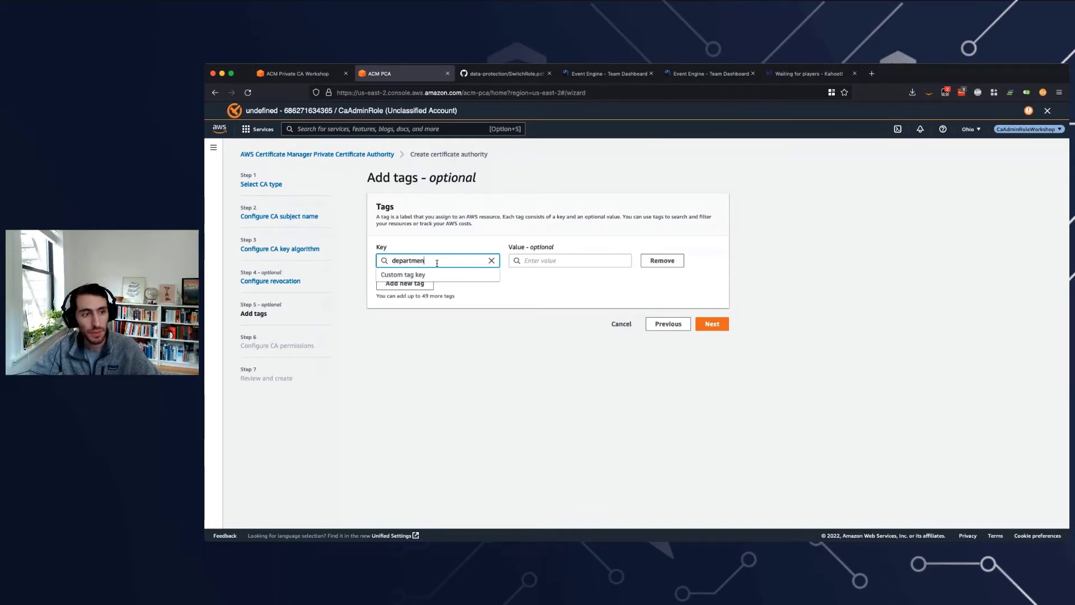
key(Tab)
text(engineering)
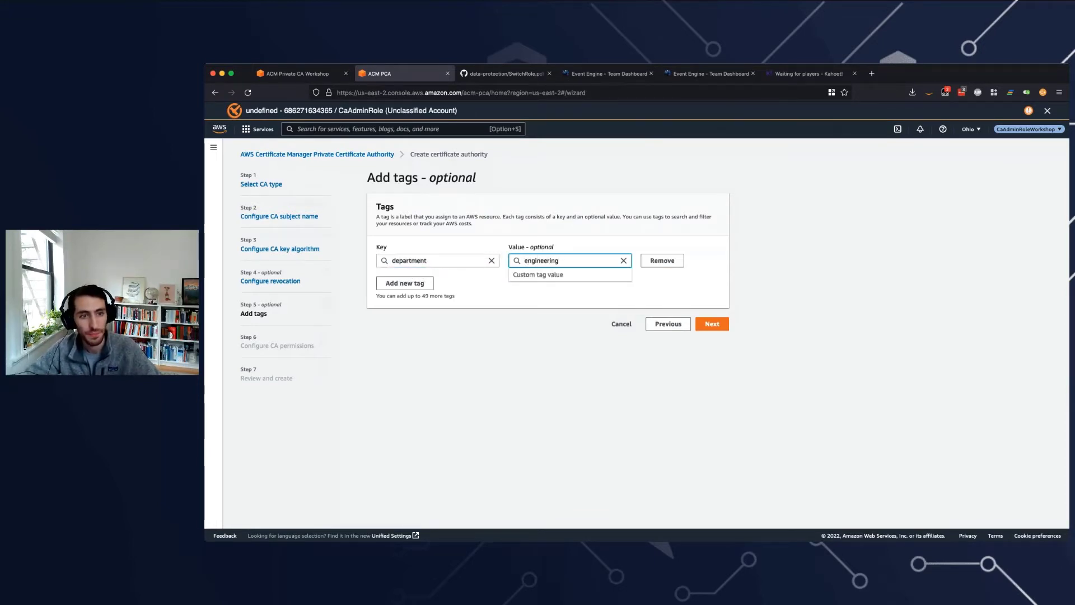
Step: Accept the tag, withhold ACM's authorization to renew certificates requested by this account, and proceed to the review
key(Tab)
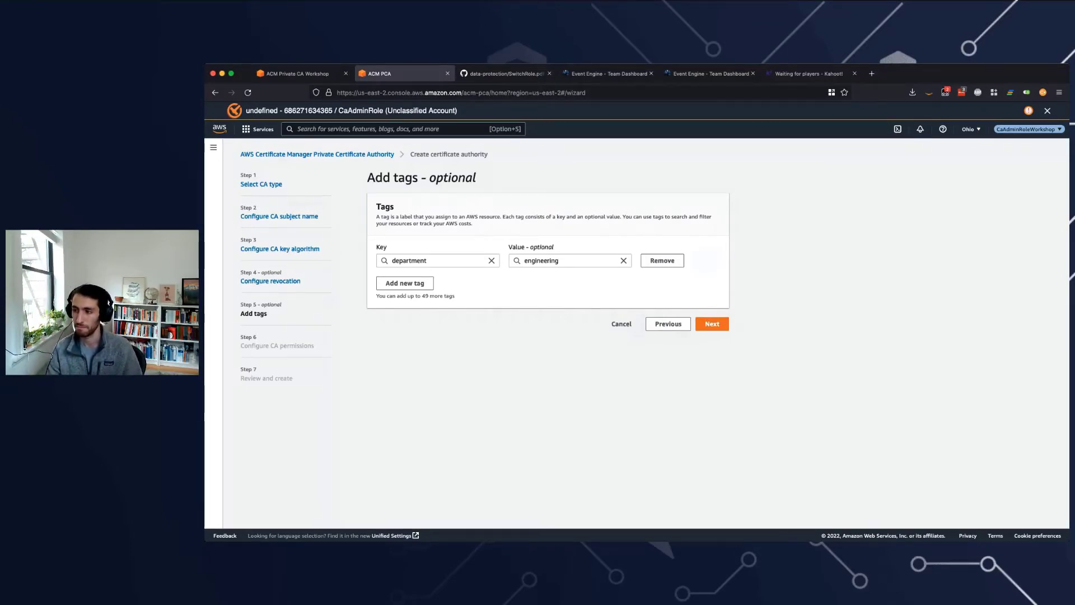
click(701, 324)
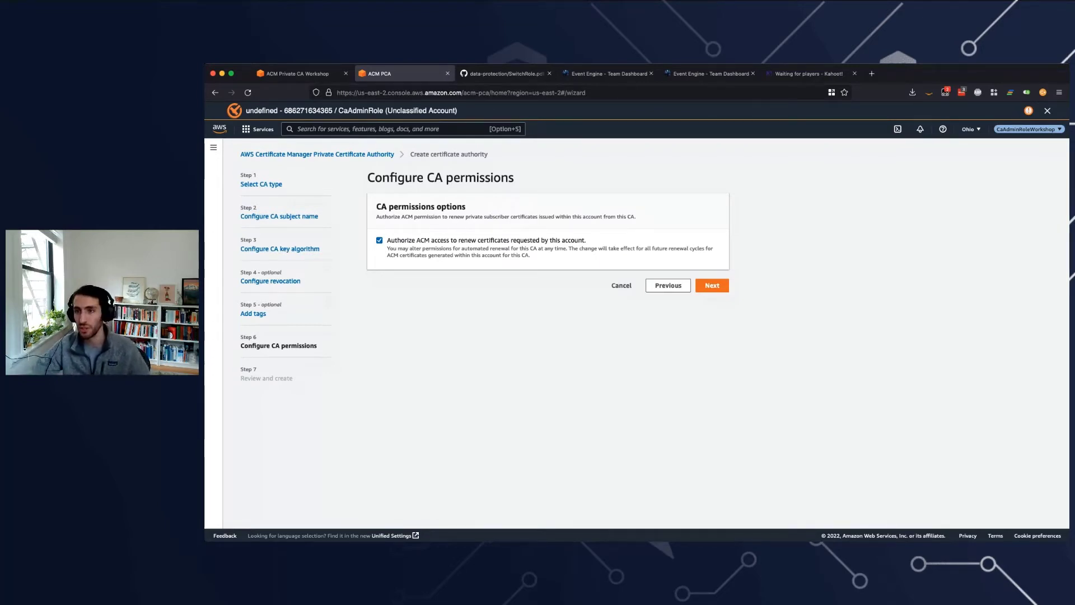
click(379, 240)
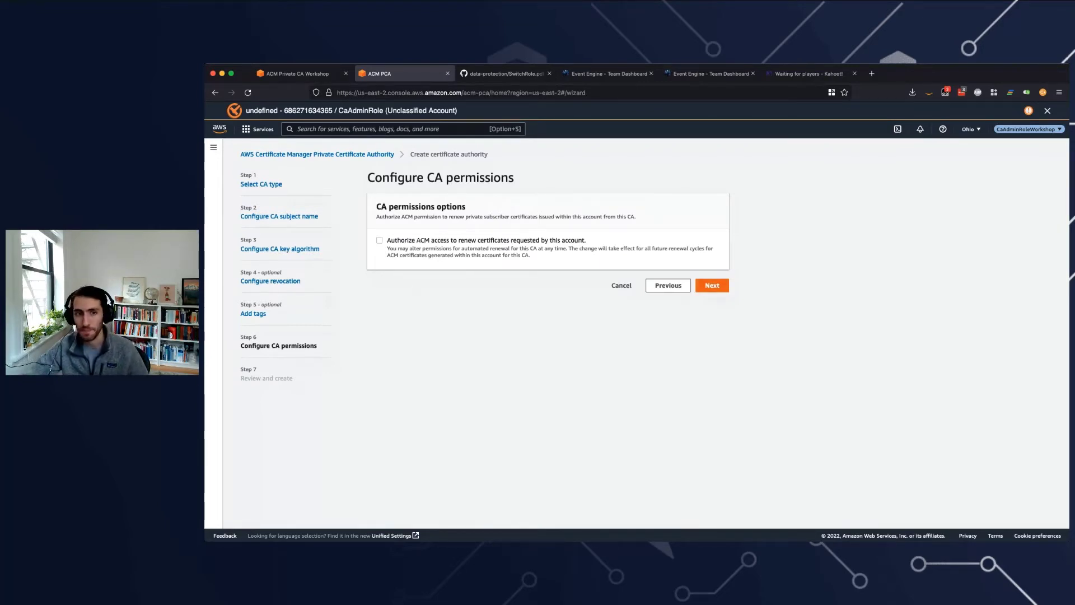
click(712, 285)
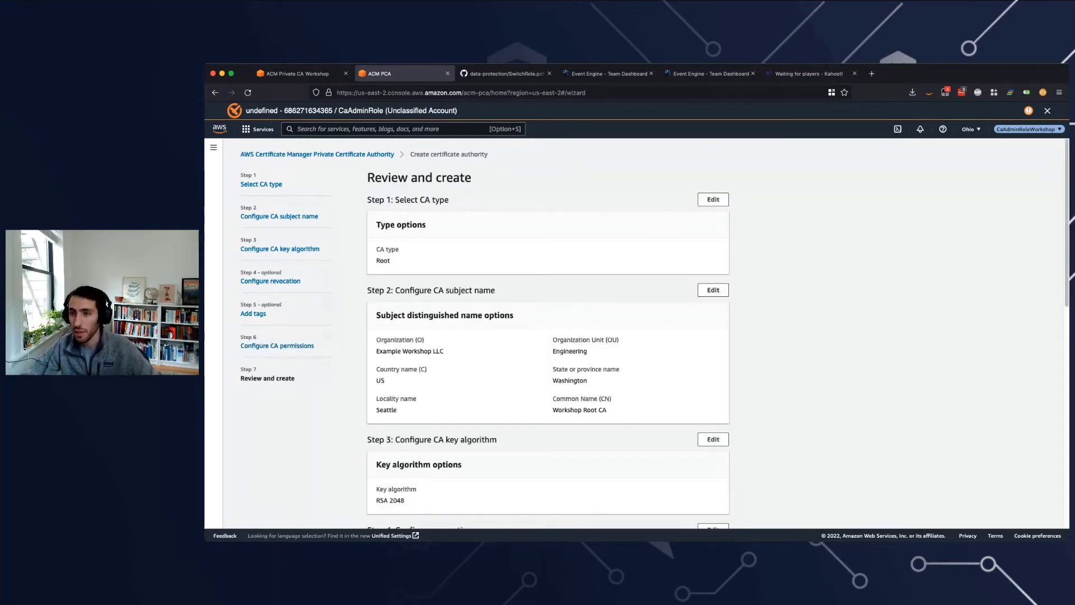
Step: Review the root CA's type, subject name, key algorithm, revocation, tag and permission settings before creating it
scroll(547, 336, down, 1)
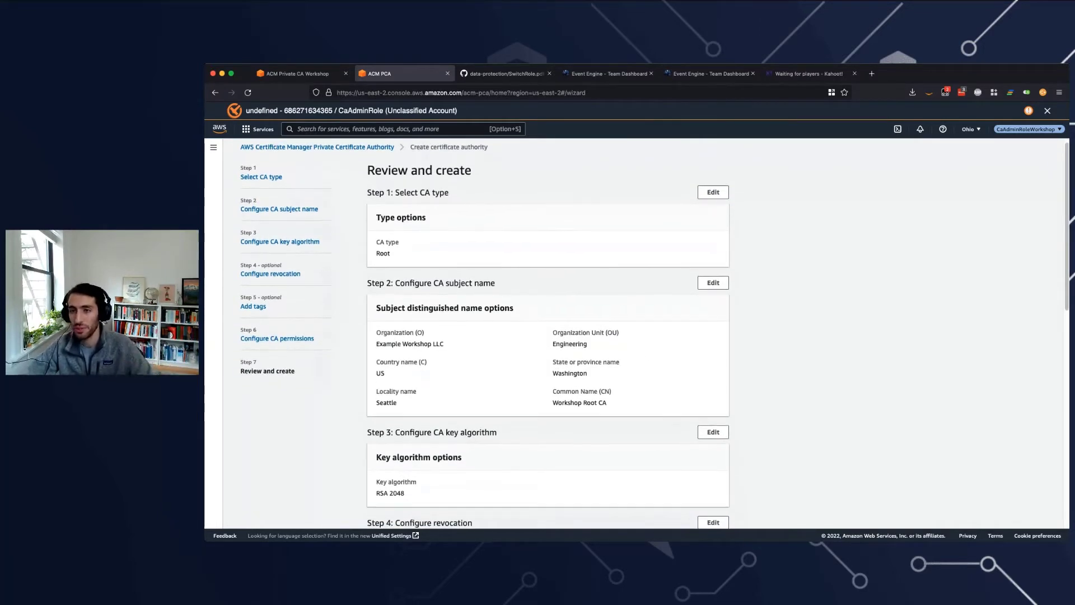
drag(376, 242, 390, 253)
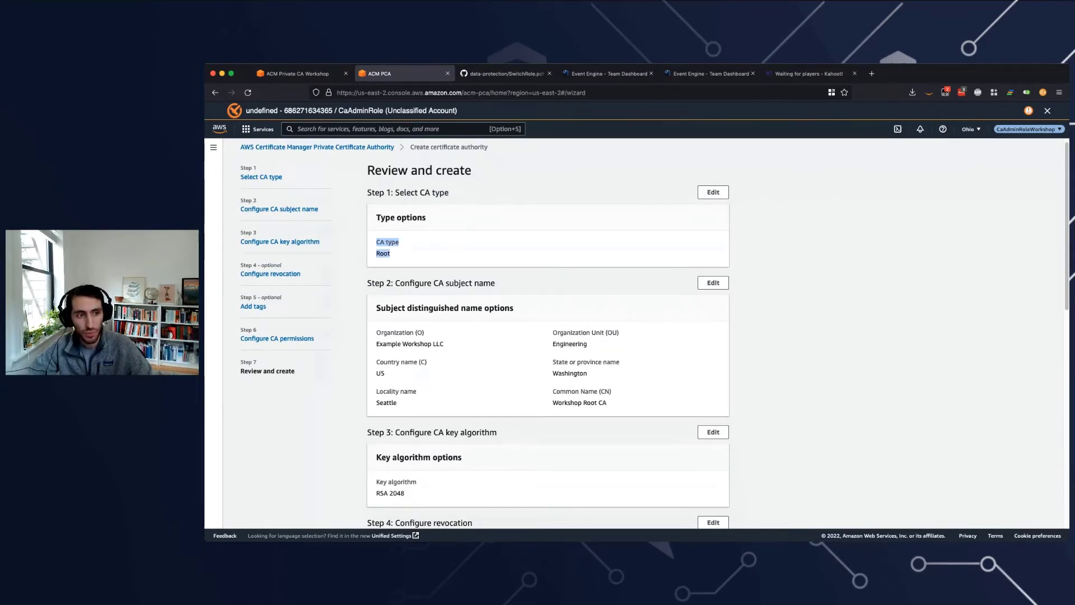
scroll(548, 336, down, 2)
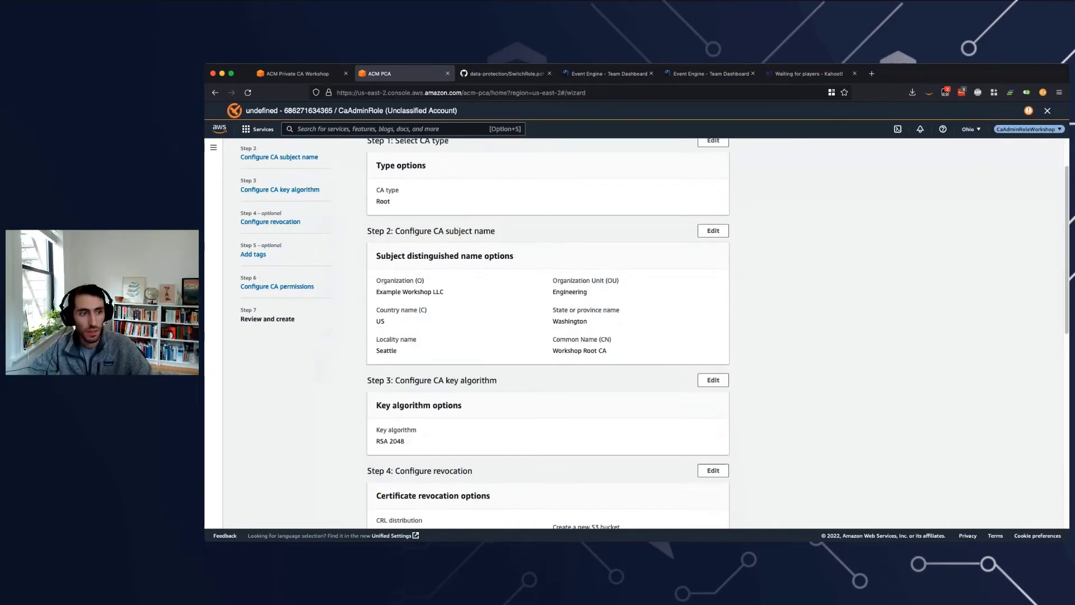
drag(376, 278, 606, 350)
click(608, 352)
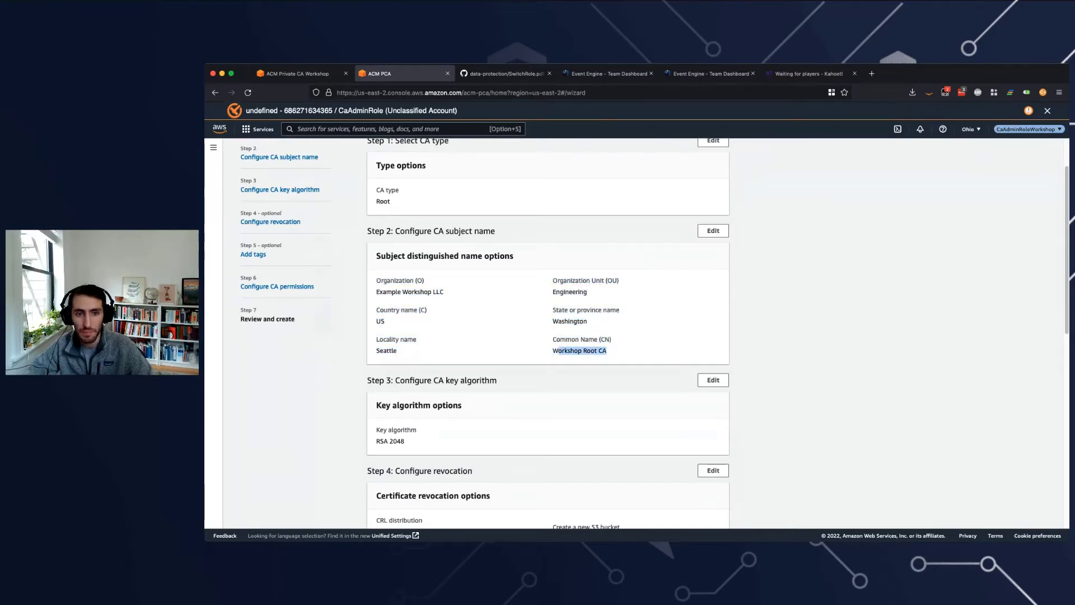
click(606, 350)
scroll(606, 351, down, 6)
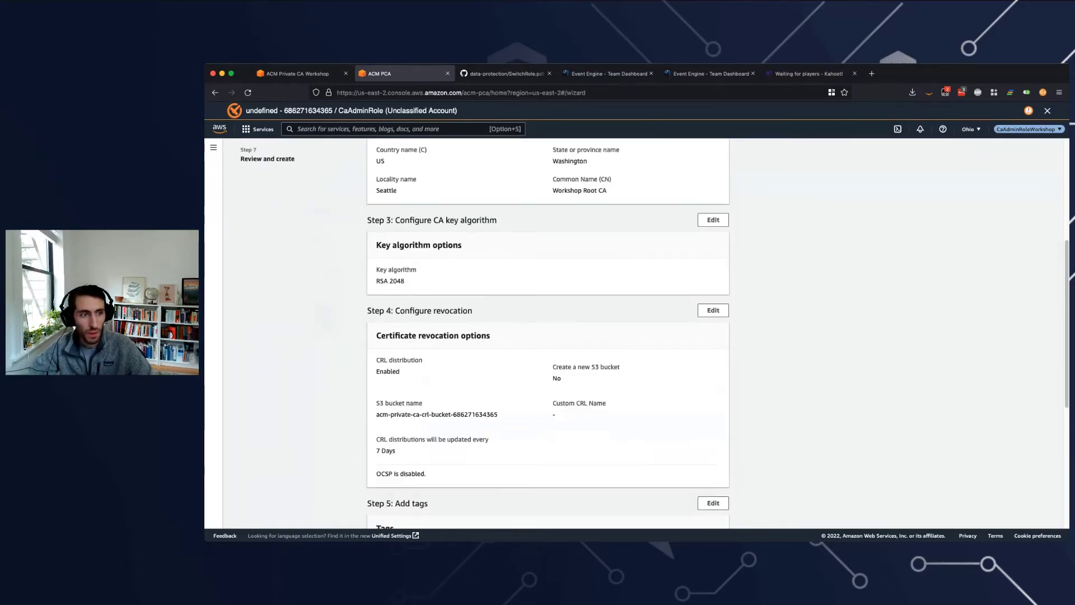
drag(377, 281, 423, 308)
click(404, 281)
scroll(405, 281, down, 4)
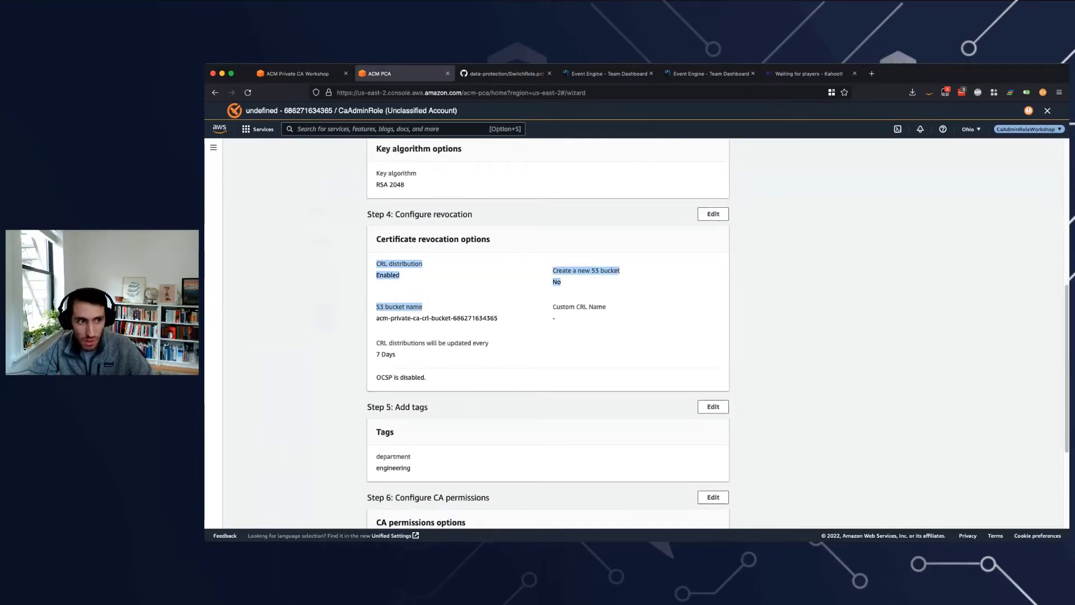
click(423, 307)
scroll(547, 334, down, 5)
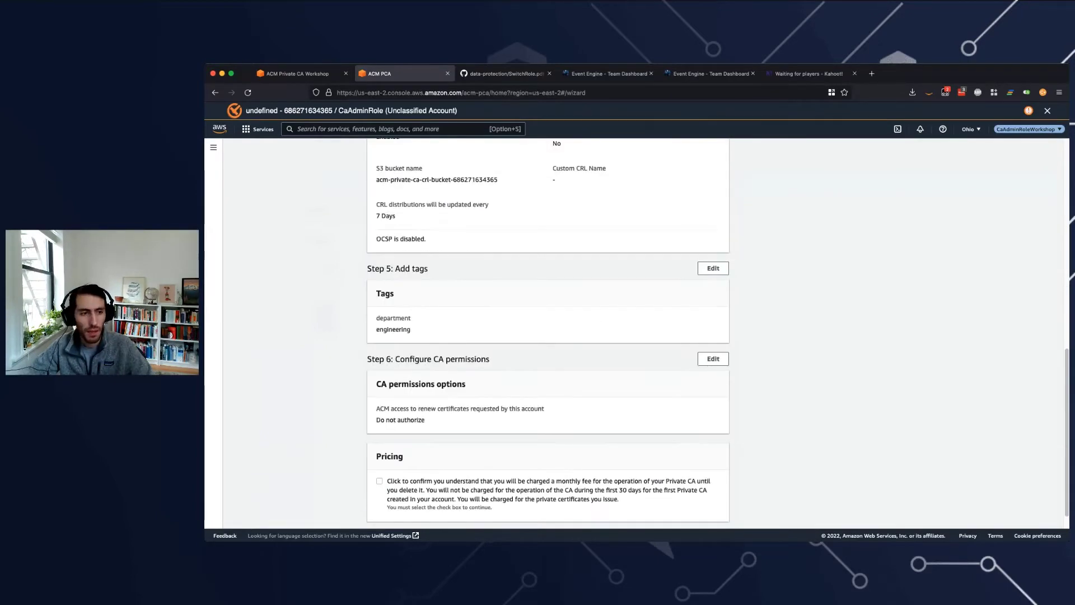
scroll(548, 334, down, 1)
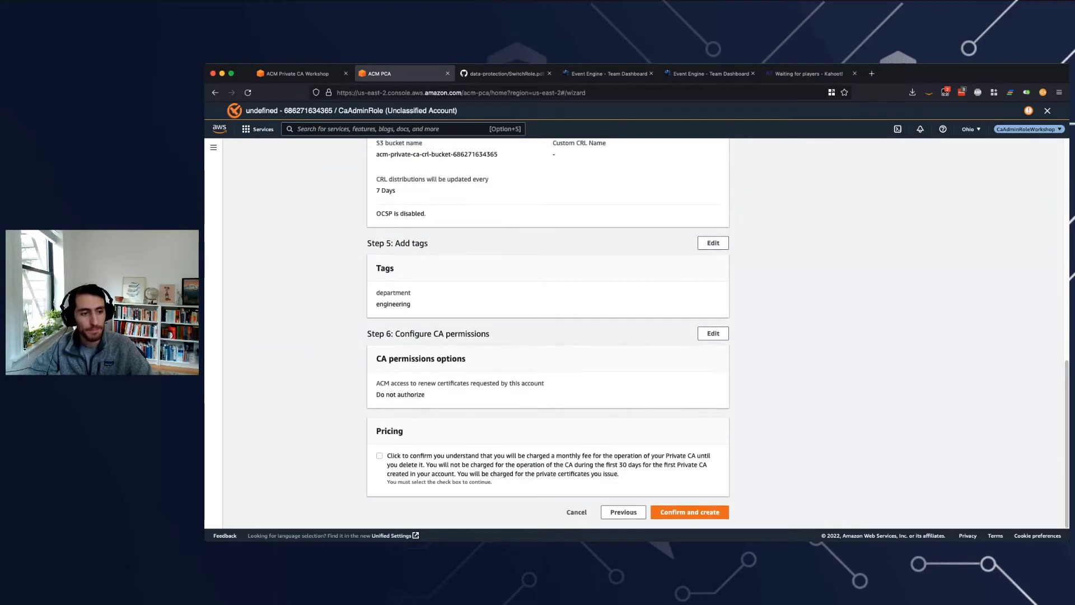
drag(380, 395, 435, 400)
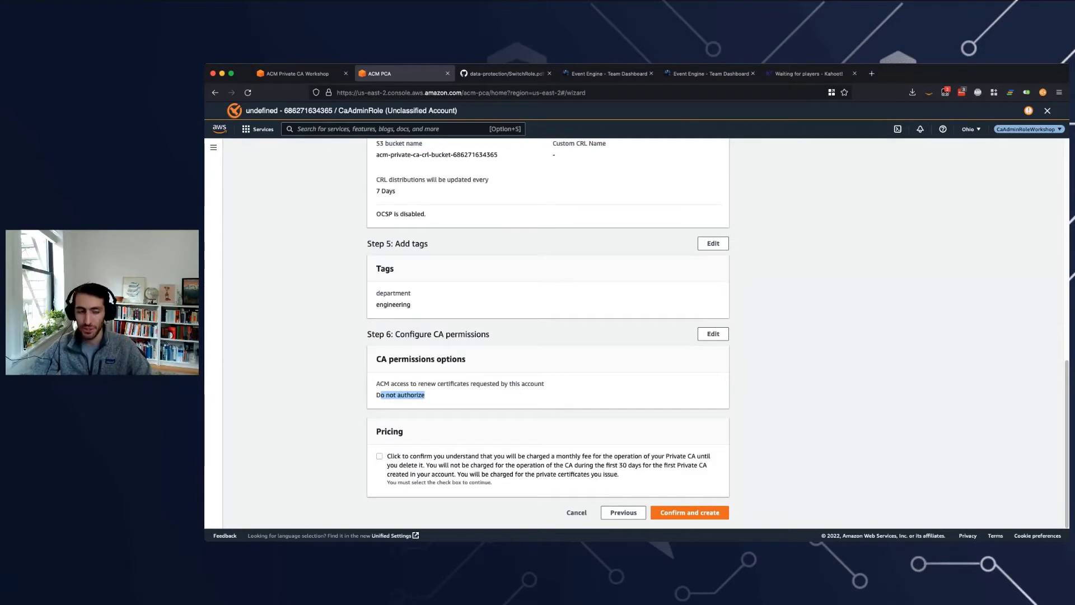
click(435, 400)
Step: Acknowledge the monthly fee and create the root CA, installing its certificate with 10 years validity and the SHA256WITHRSA signature algorithm
click(379, 456)
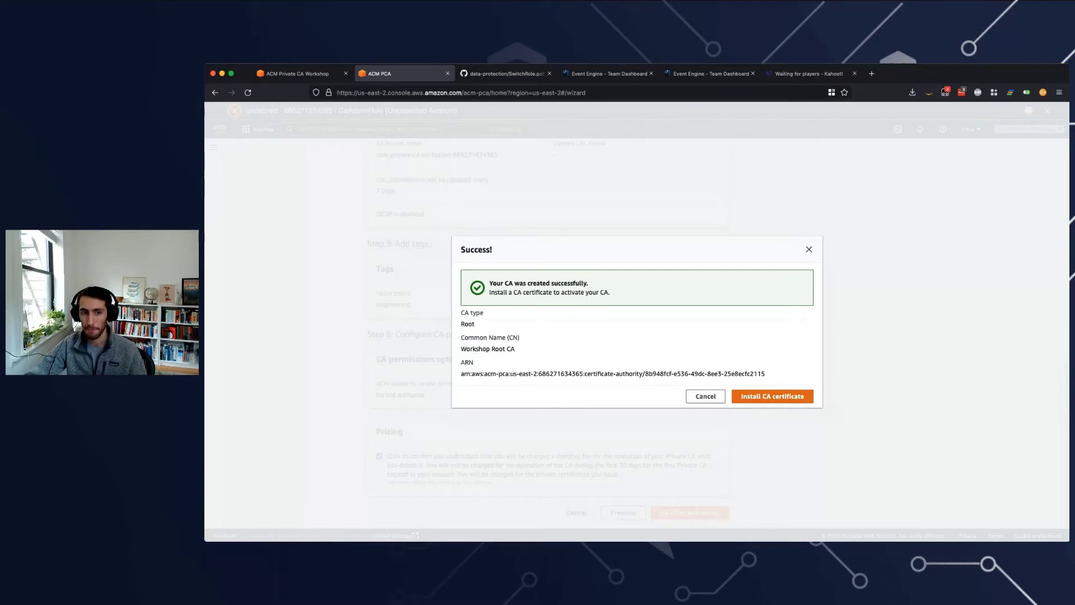
click(772, 396)
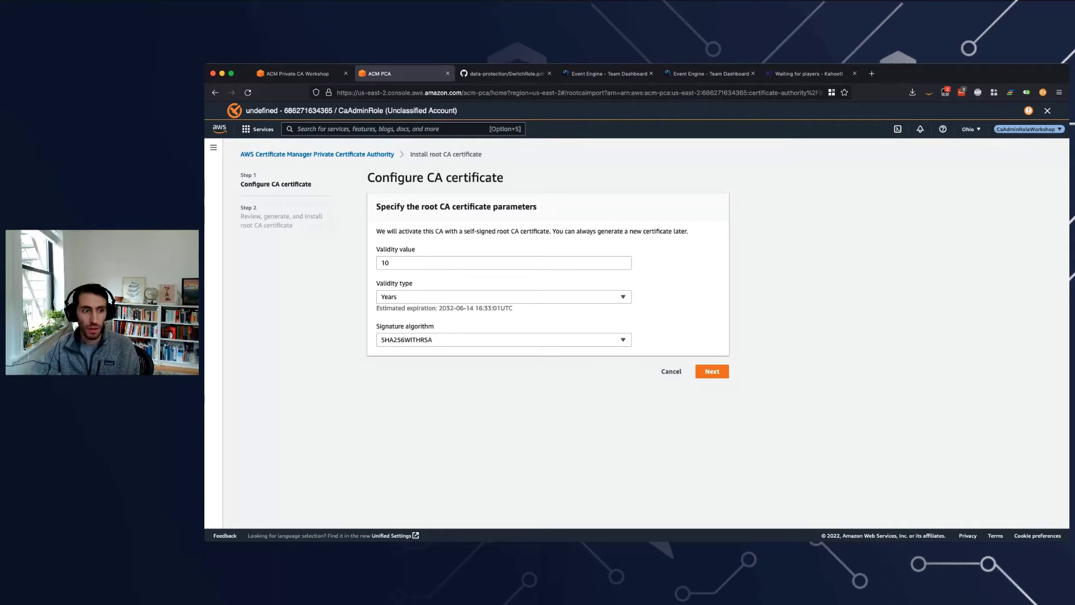
click(503, 340)
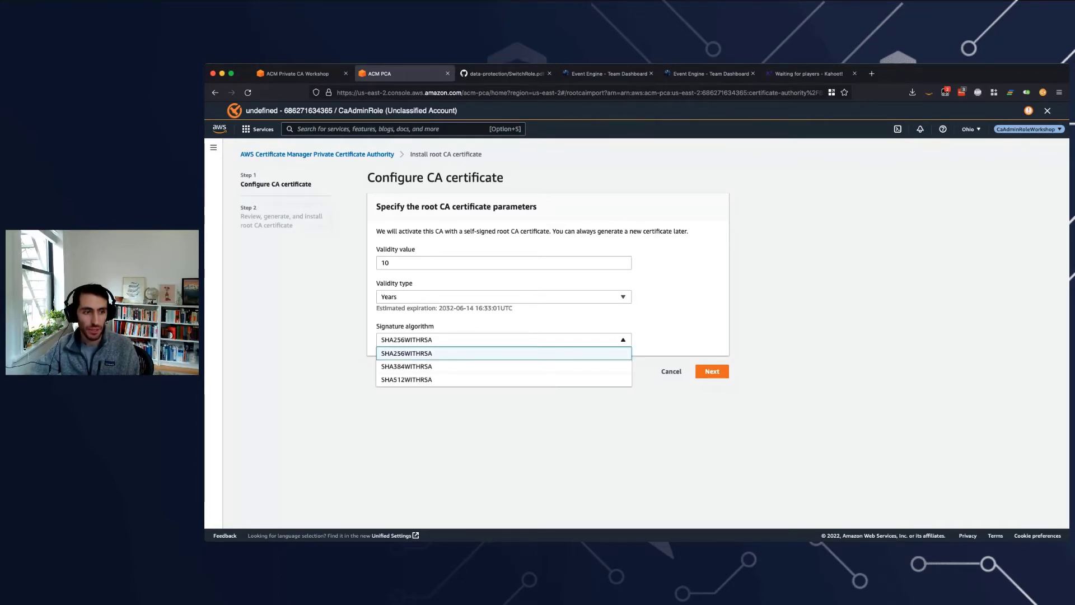
key(Escape)
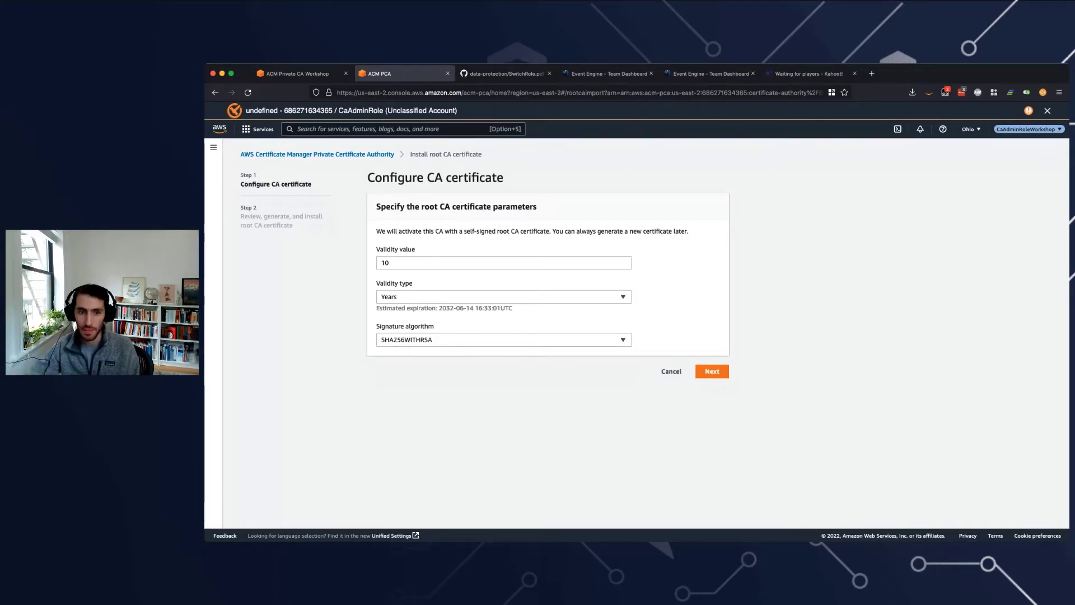
click(711, 370)
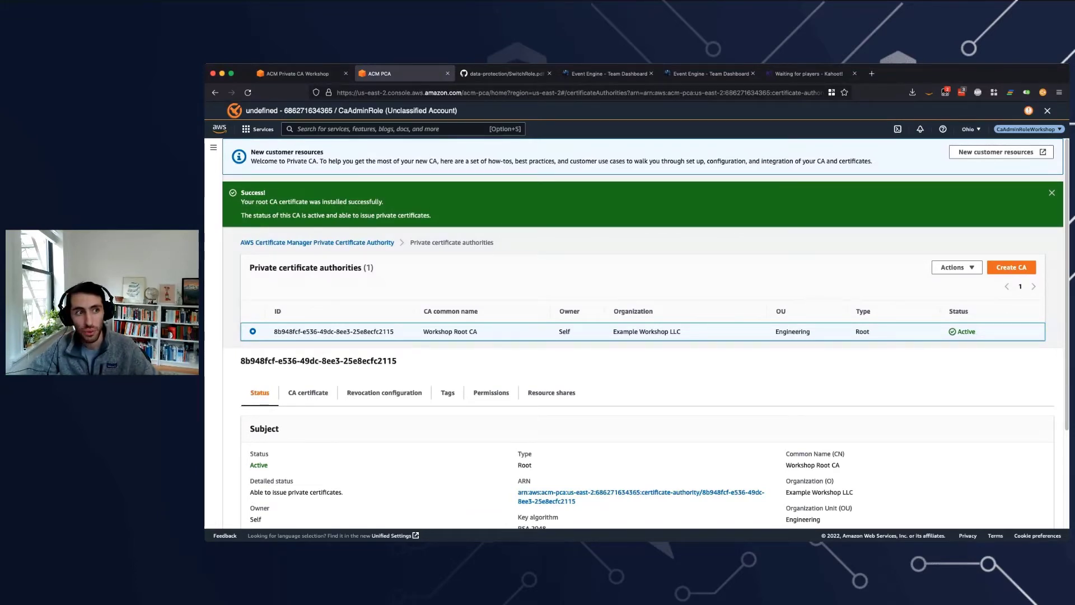
Step: Search the AWS services for acm, open Certificate Manager, and go from there to the private CA console
click(297, 129)
text(acm)
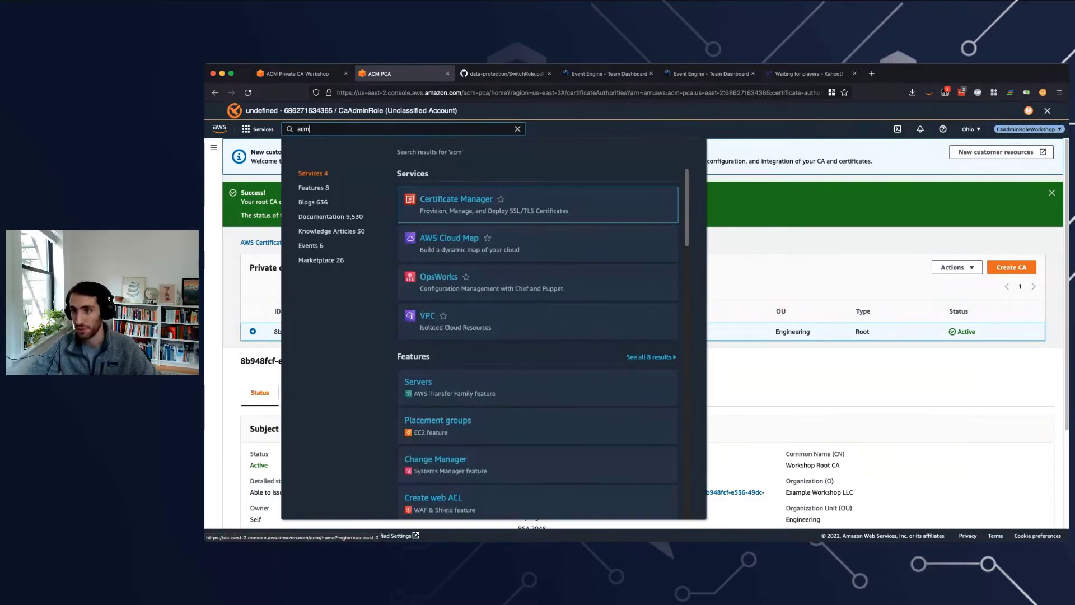
click(456, 198)
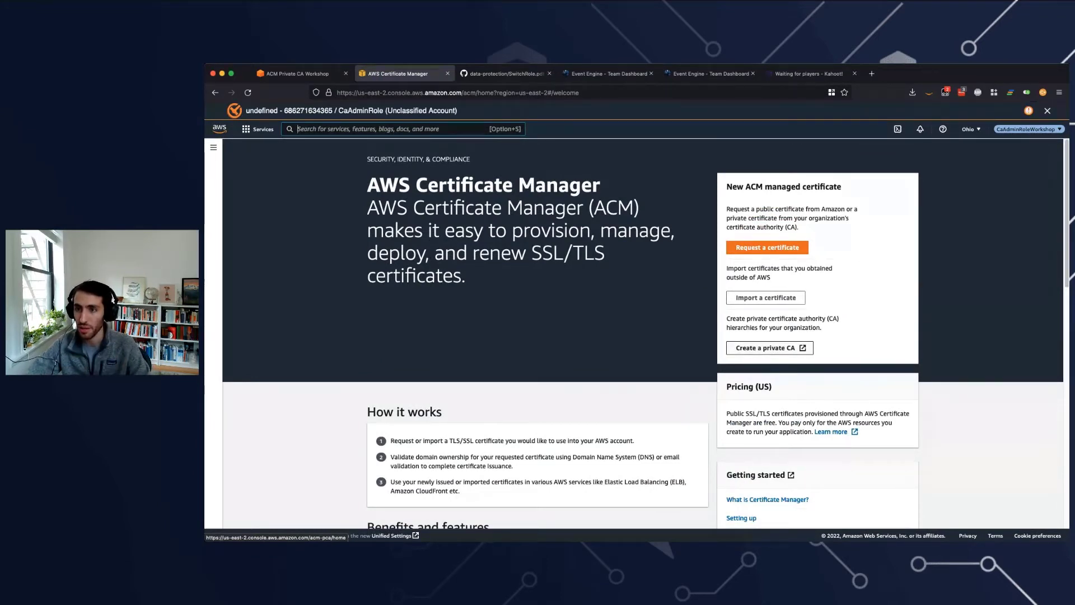
click(765, 348)
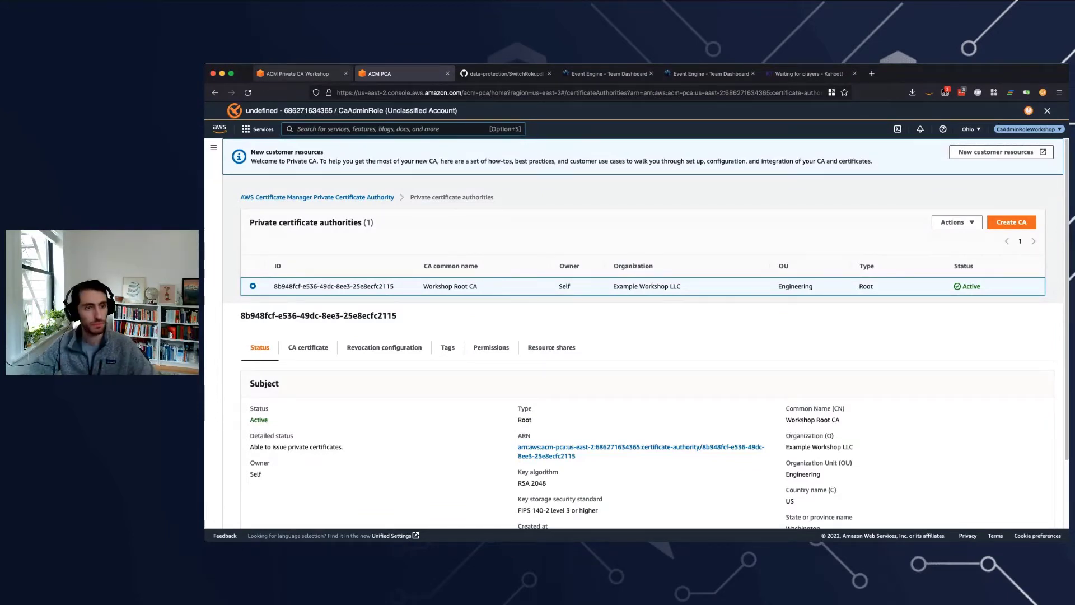
Step: Return to the workshop guide and read on through the root CA certificate installation to the Root CA Quiz and Create a Subordinate CA sections
click(298, 73)
scroll(694, 325, down, 7)
scroll(694, 324, down, 15)
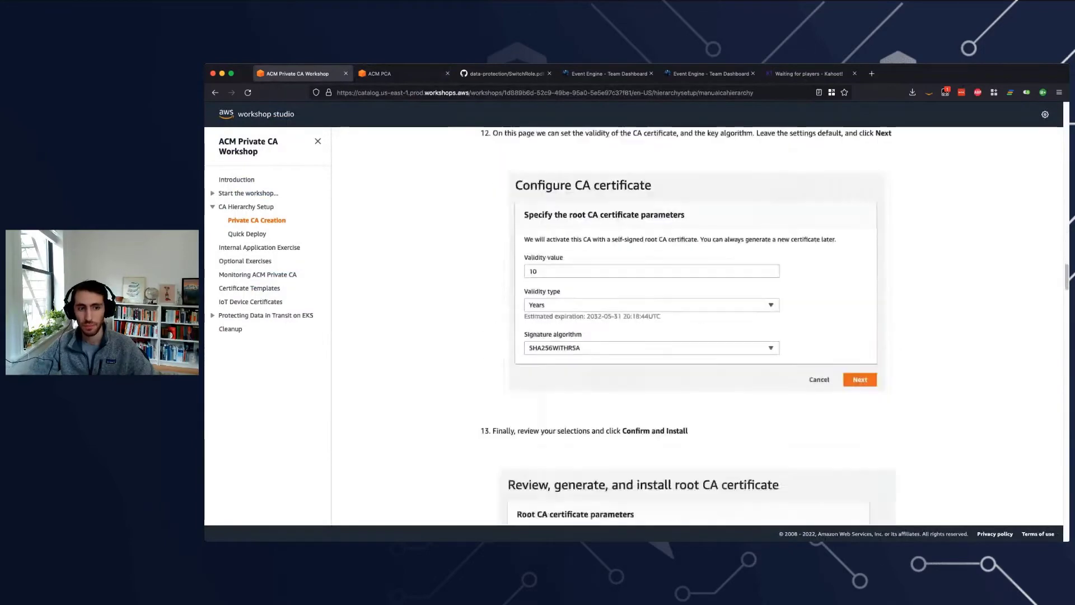
scroll(694, 324, down, 3)
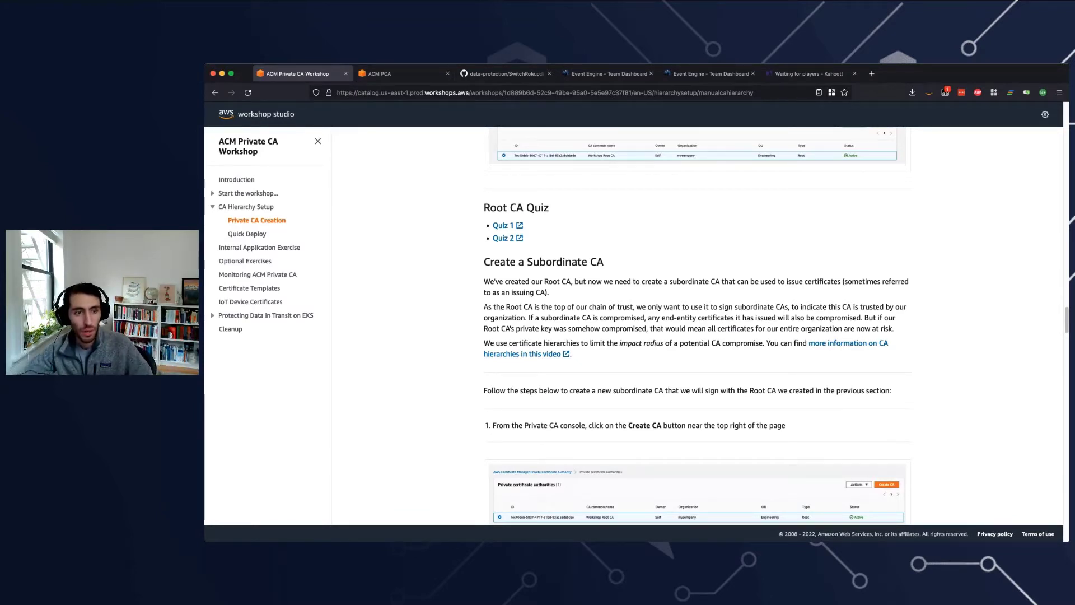
scroll(504, 224, down, 1)
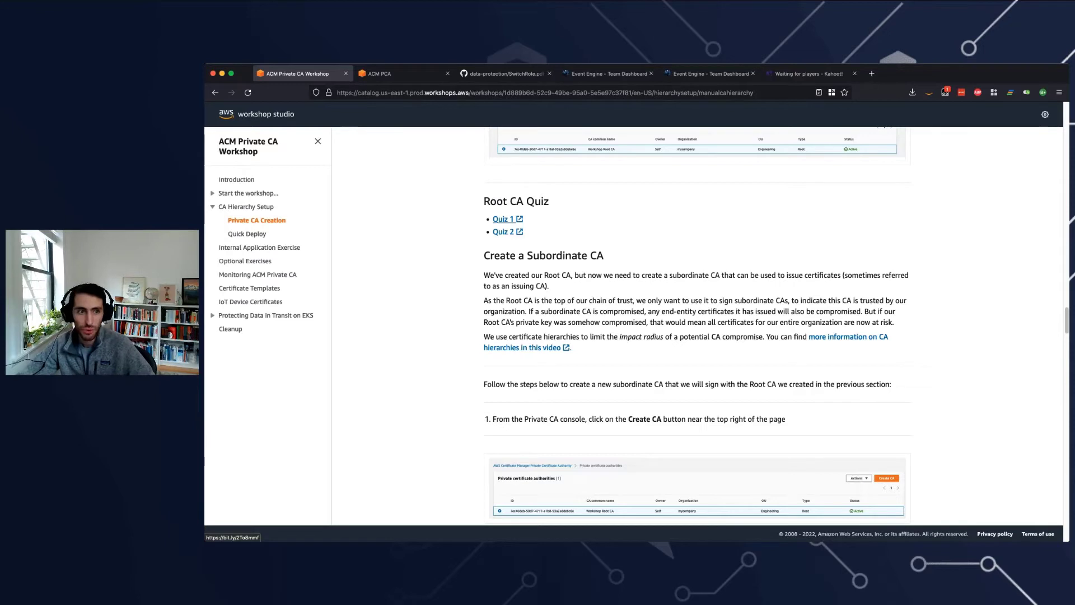
super+click(503, 219)
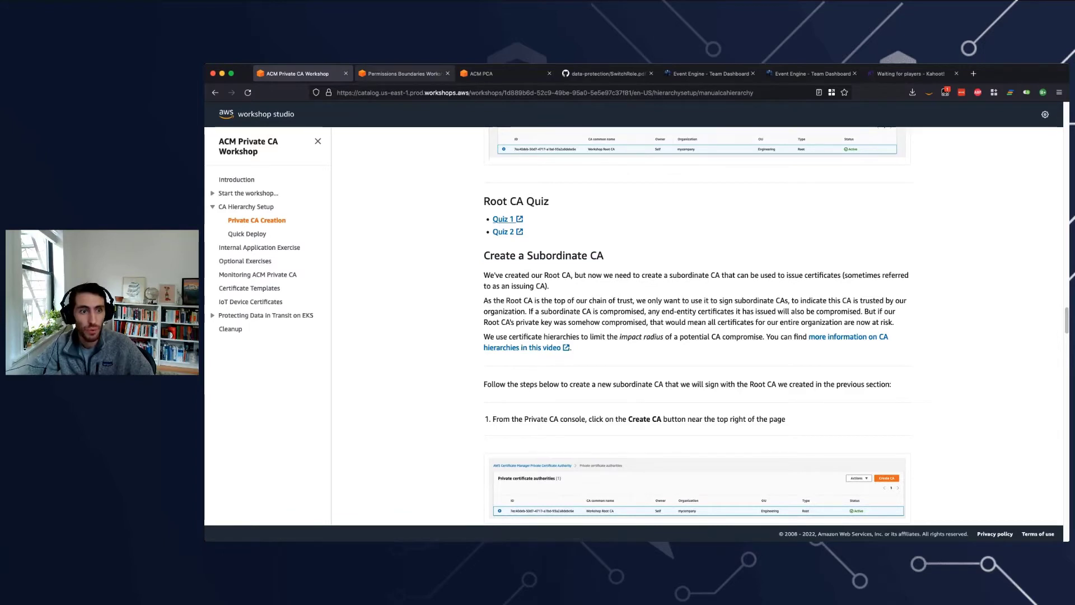
click(403, 74)
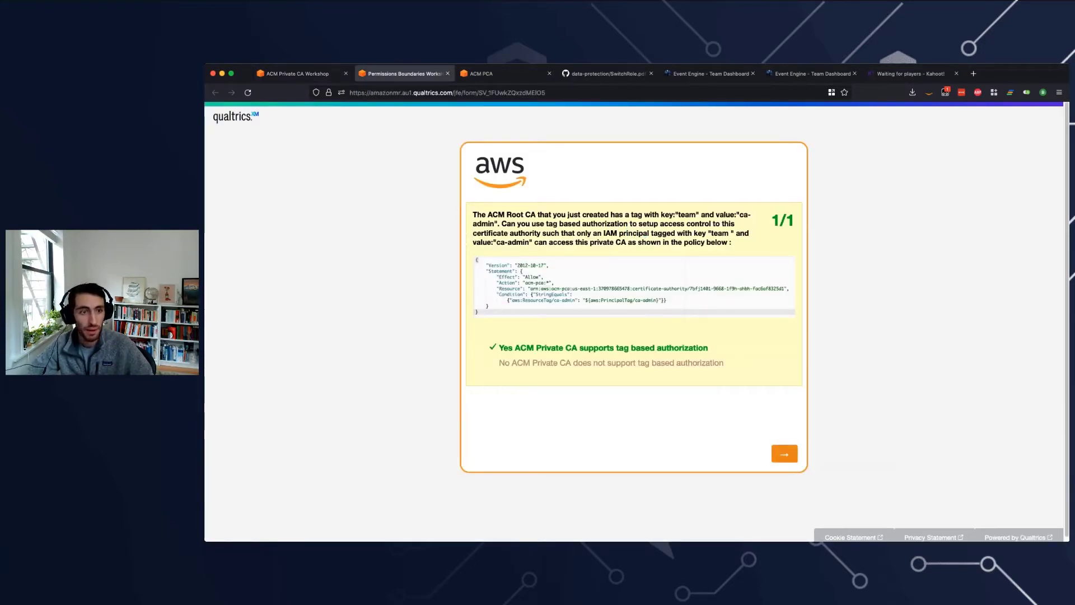
click(785, 453)
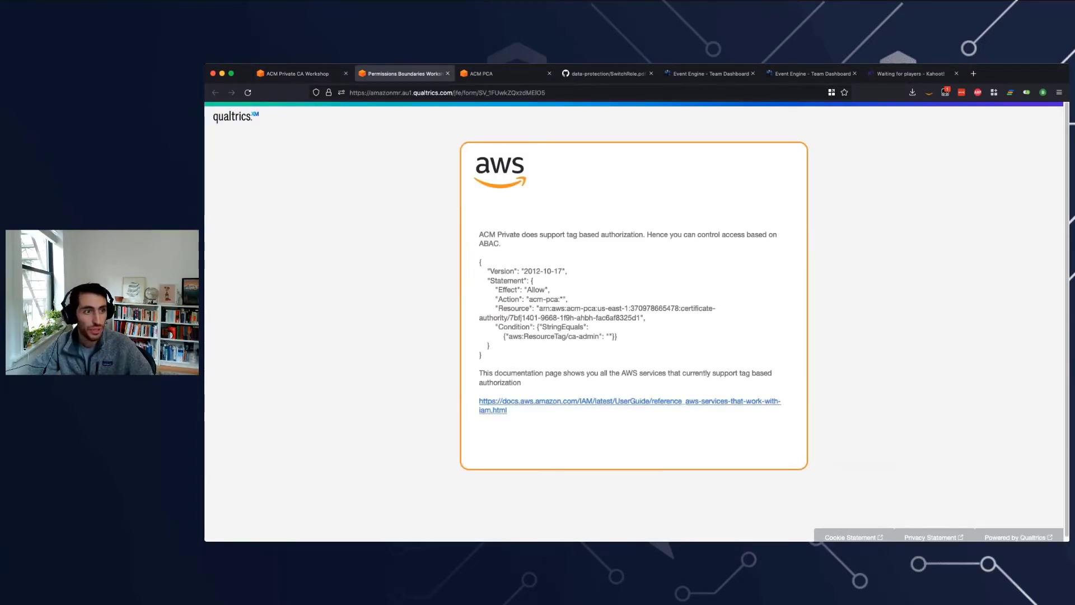
click(298, 73)
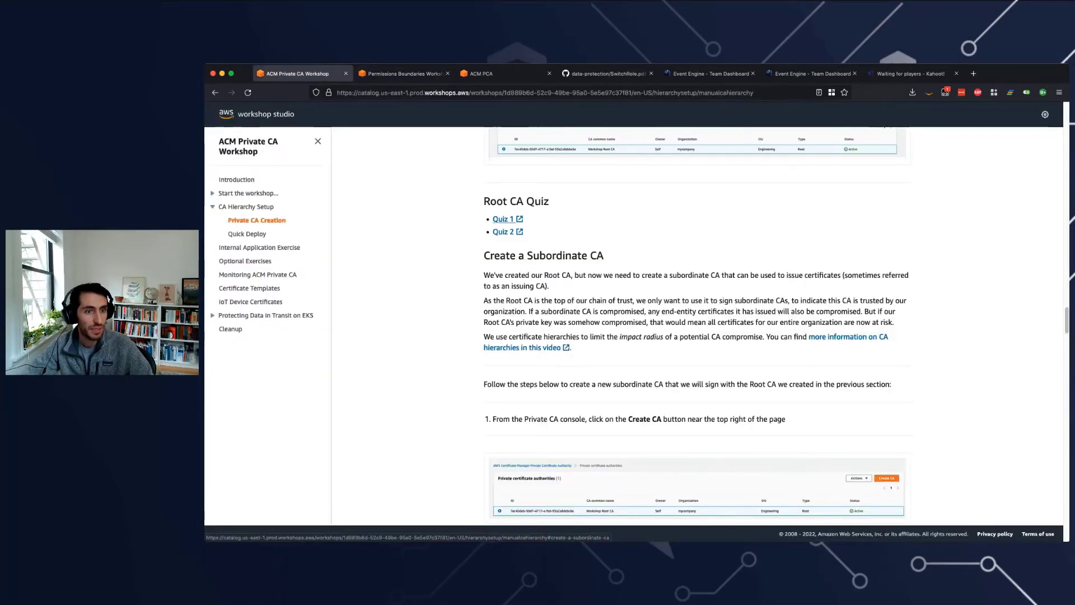
Step: Open a fresh copy of Quiz 1, close the old one, and read the tag-based authorization question and its policy
super+click(503, 219)
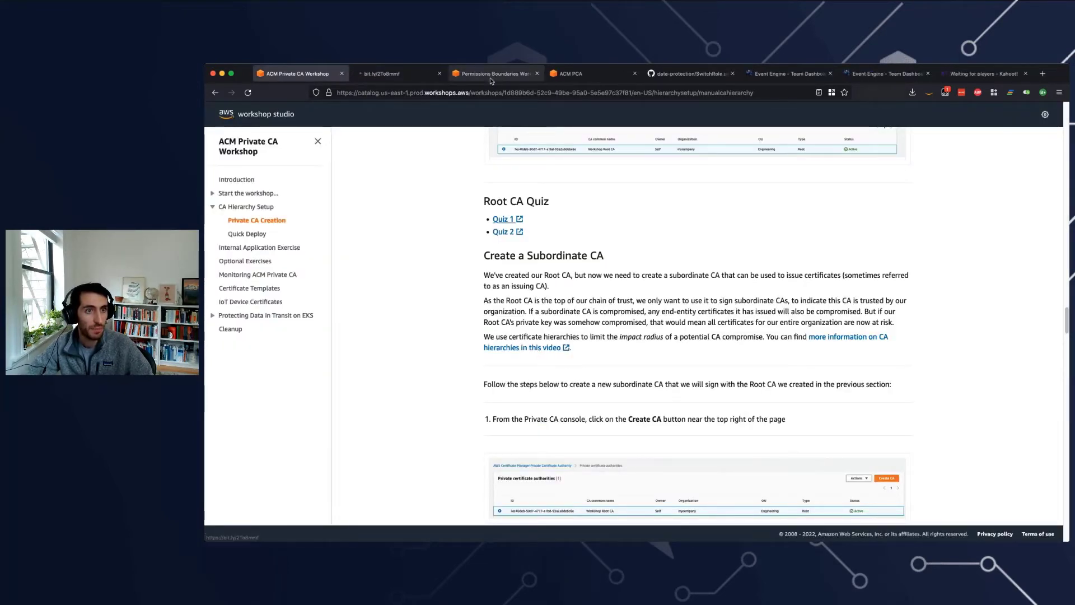
click(537, 74)
click(399, 73)
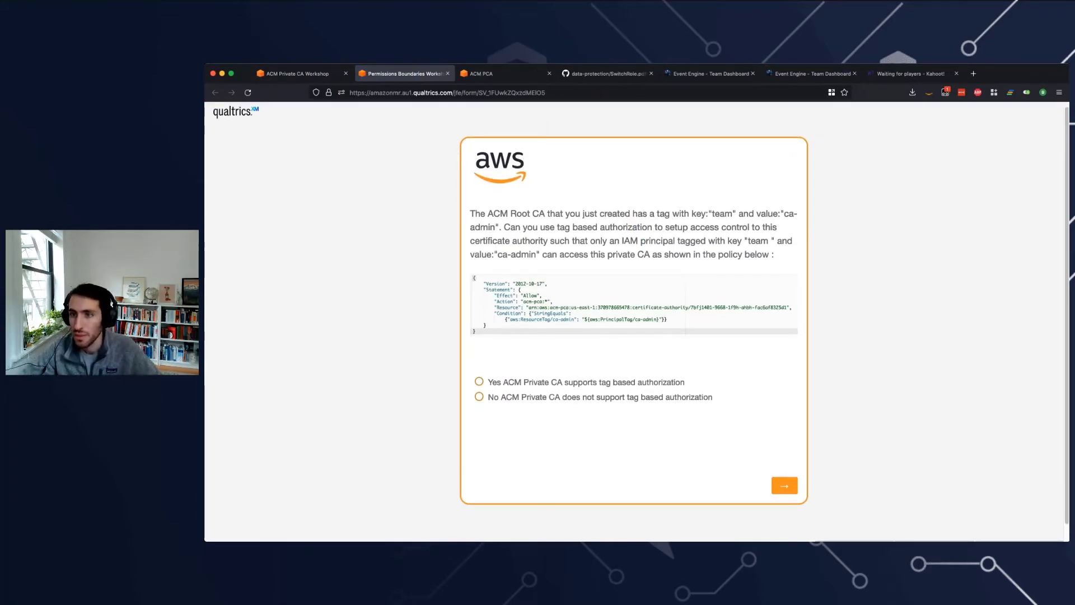
scroll(647, 265, up, 5)
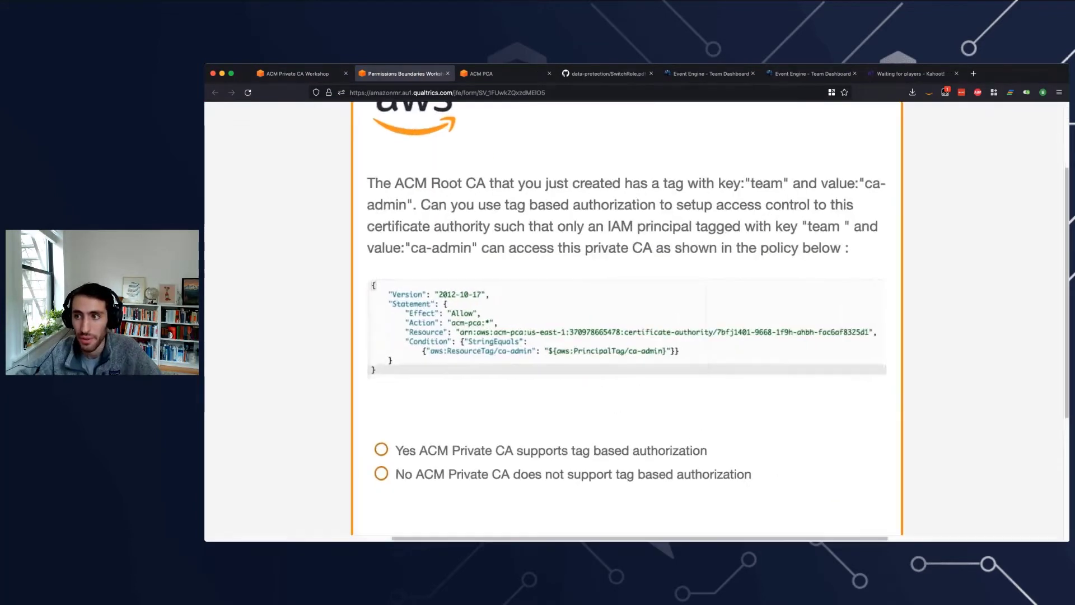
scroll(644, 265, up, 2)
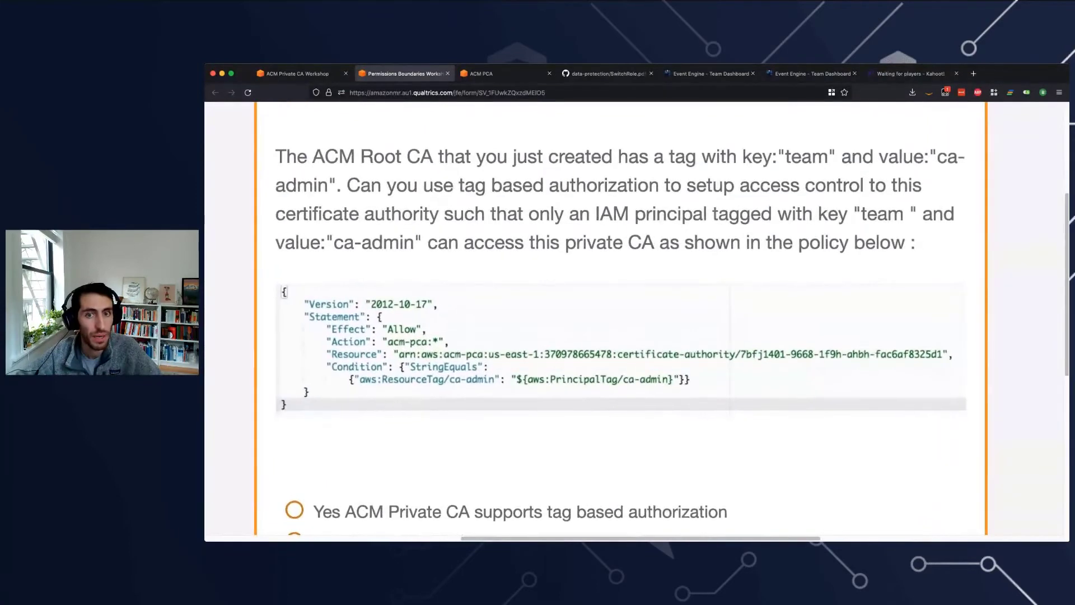
scroll(644, 265, up, 1)
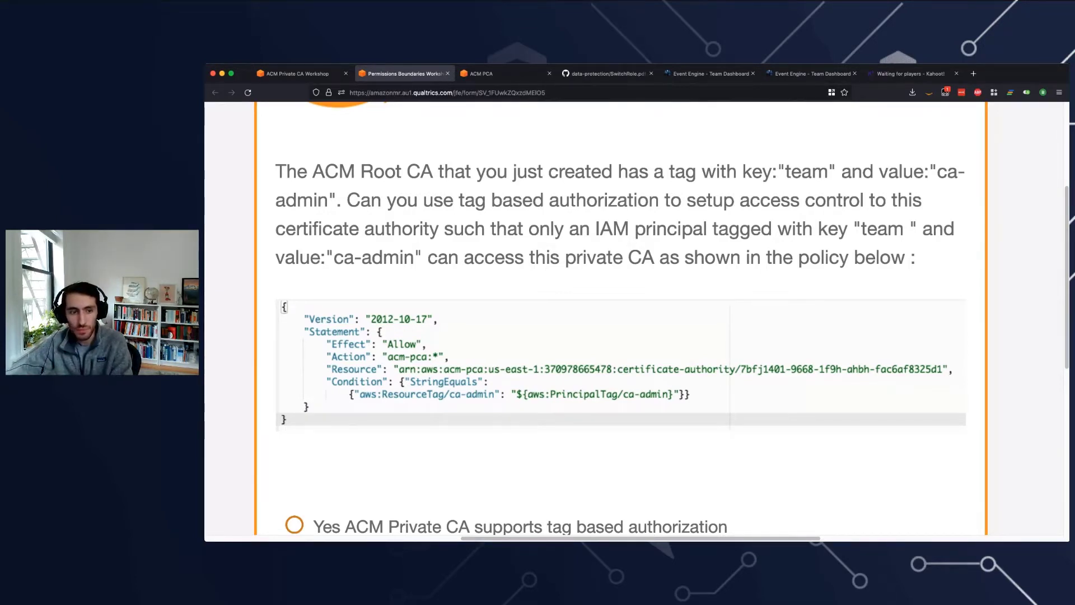
scroll(616, 336, down, 1)
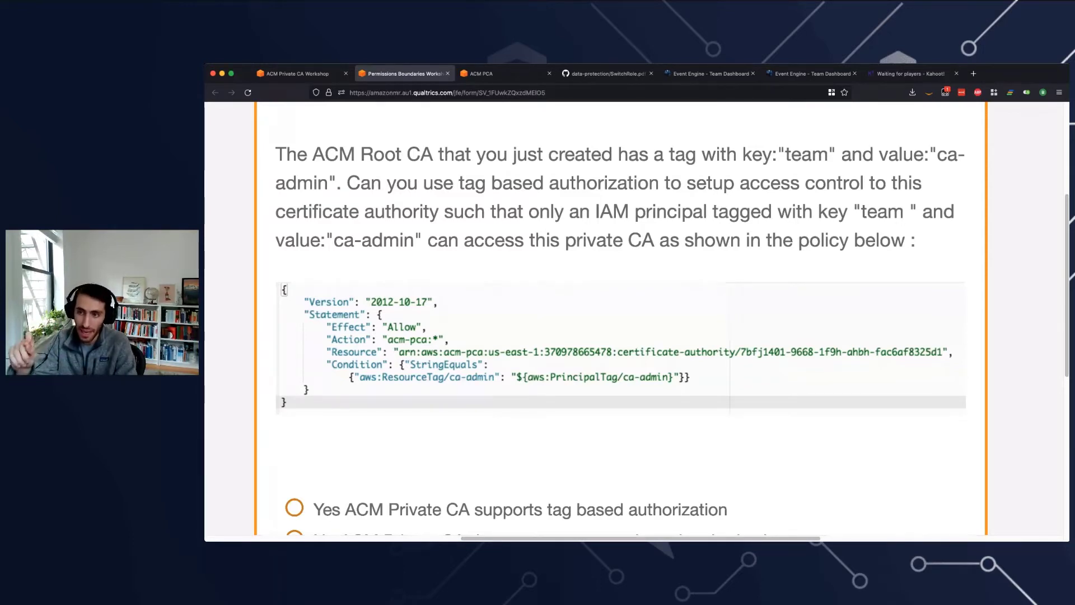
scroll(637, 332, down, 1)
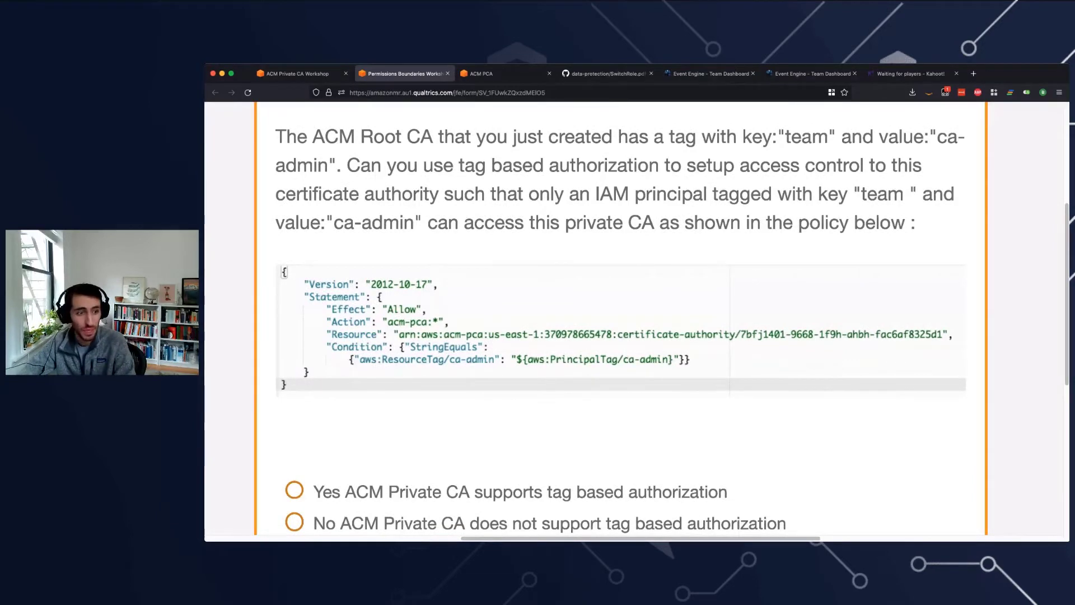
Step: Answer the tag-based authorization question with "Yes ACM Private CA supports tag based authorization" and submit it
scroll(518, 350, up, 1)
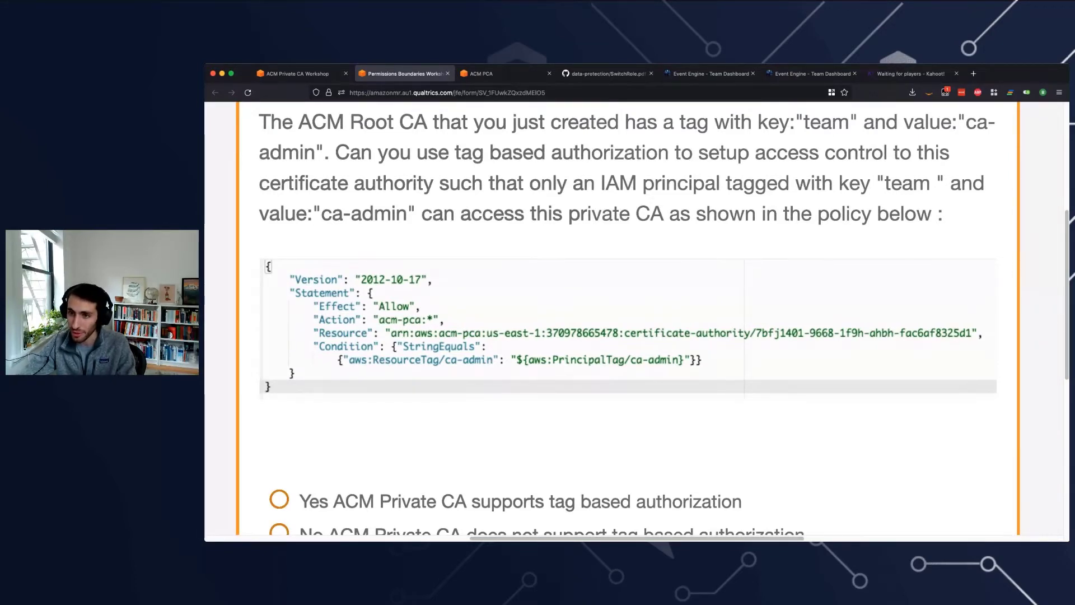
scroll(600, 322, down, 1)
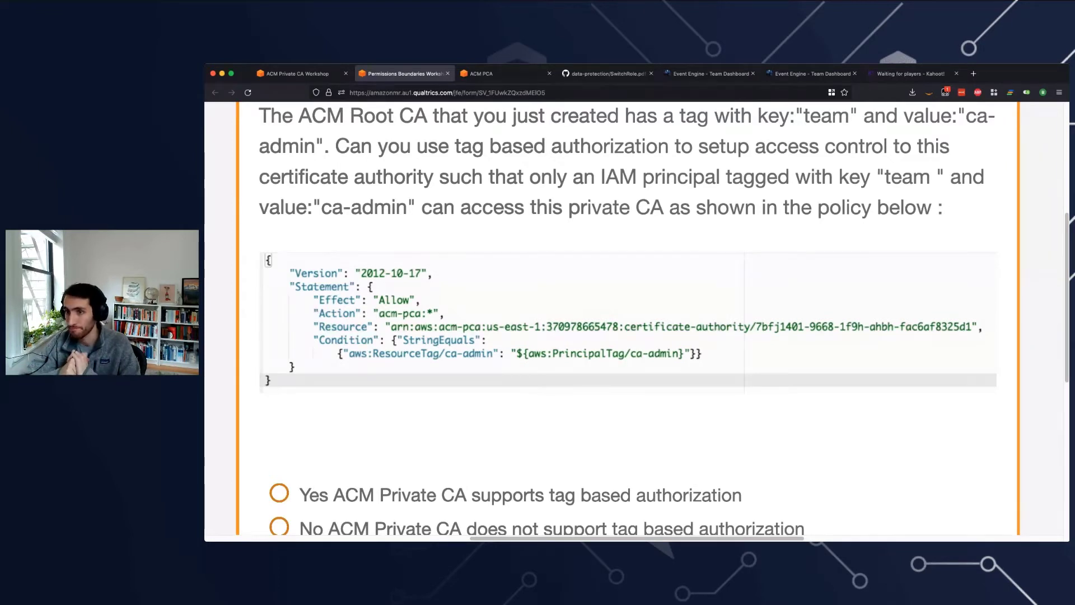
scroll(637, 319, down, 2)
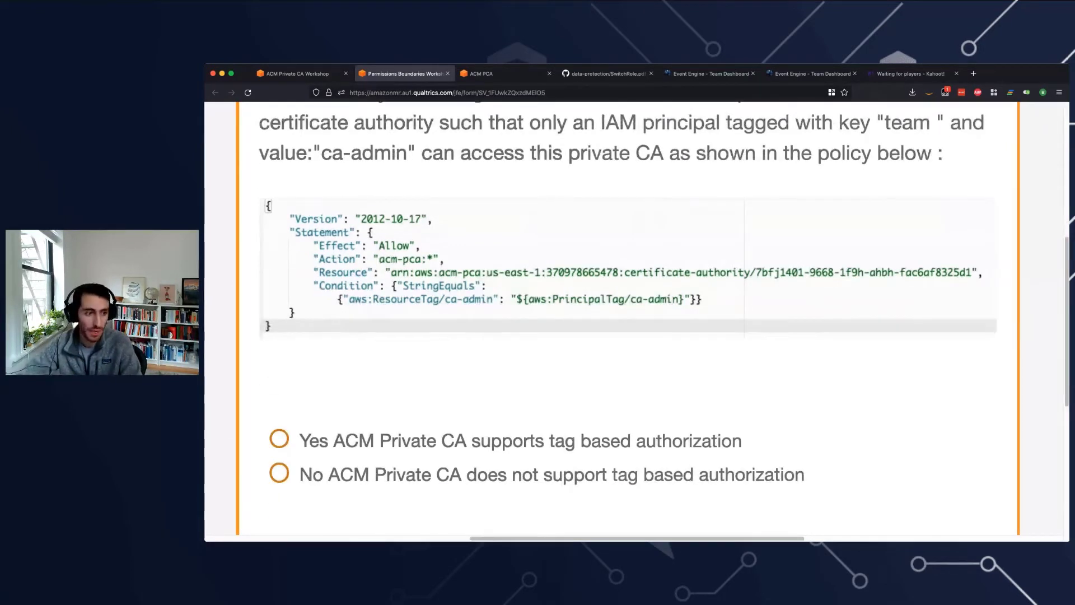
click(279, 439)
scroll(637, 318, down, 4)
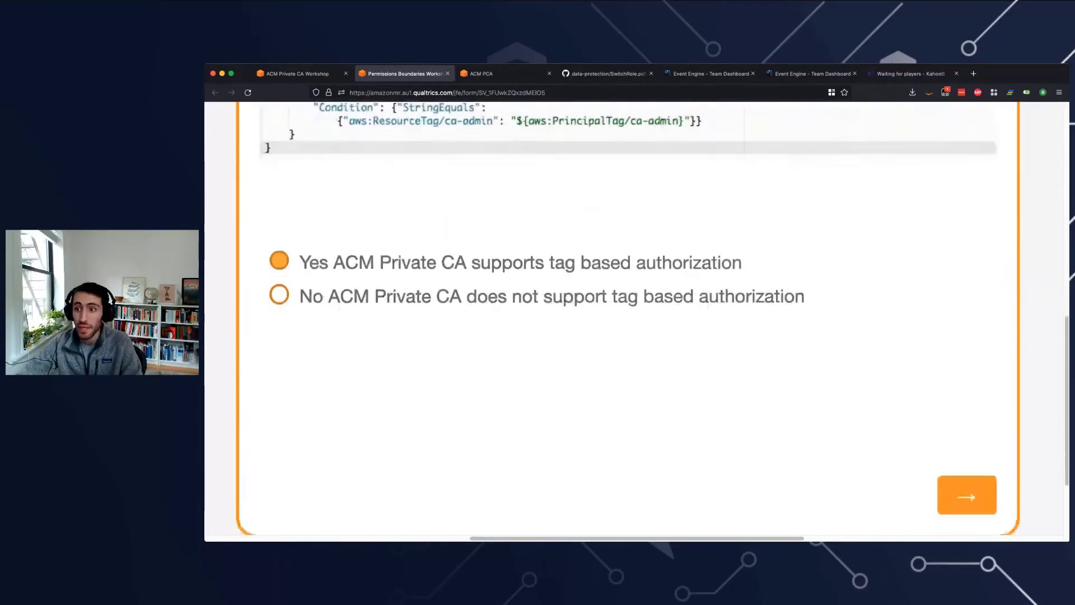
click(967, 495)
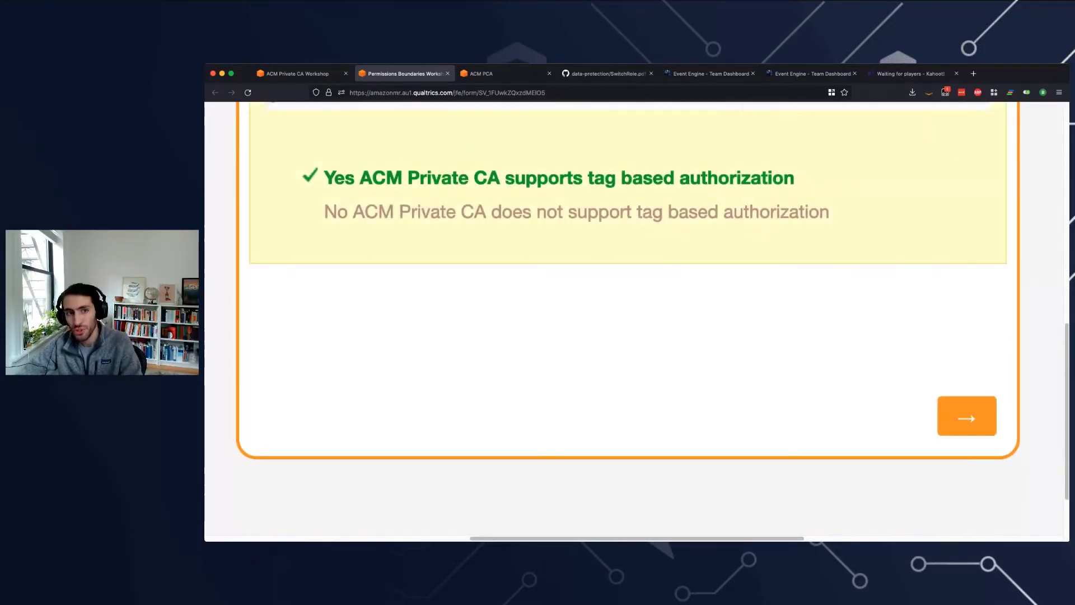
scroll(637, 318, down, 5)
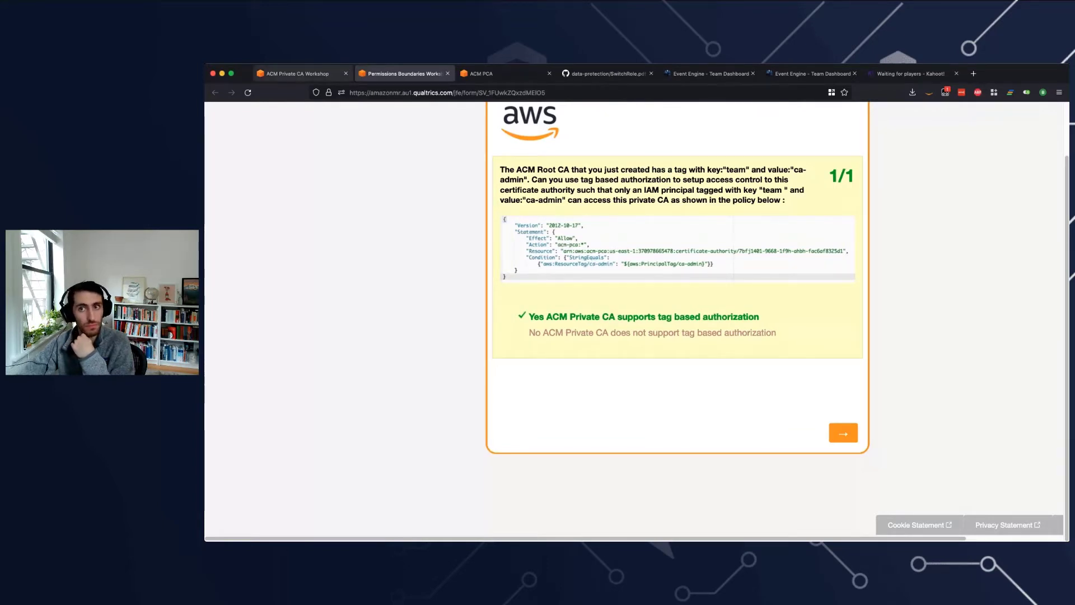
Step: Return to the workshop guide and read the Create a Subordinate CA section through the CA type selection instructions
click(298, 73)
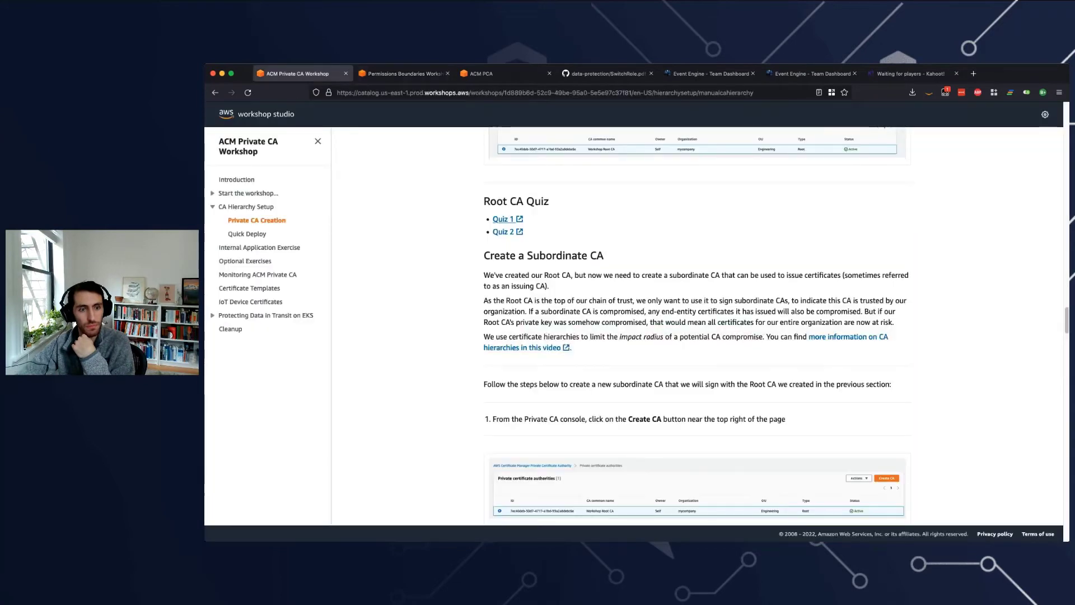
scroll(696, 323, down, 1)
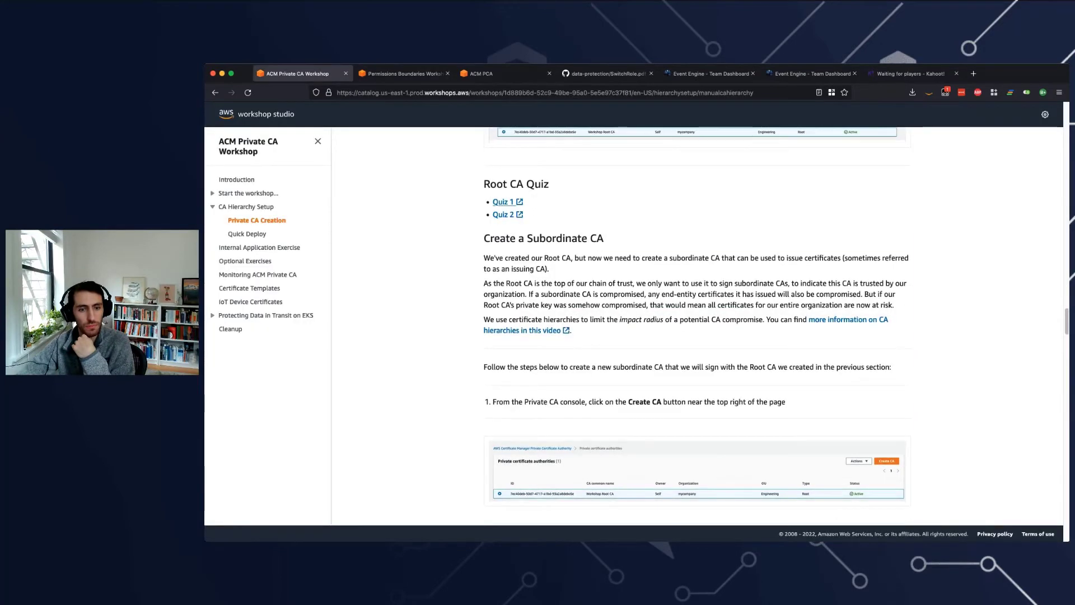
scroll(697, 323, down, 3)
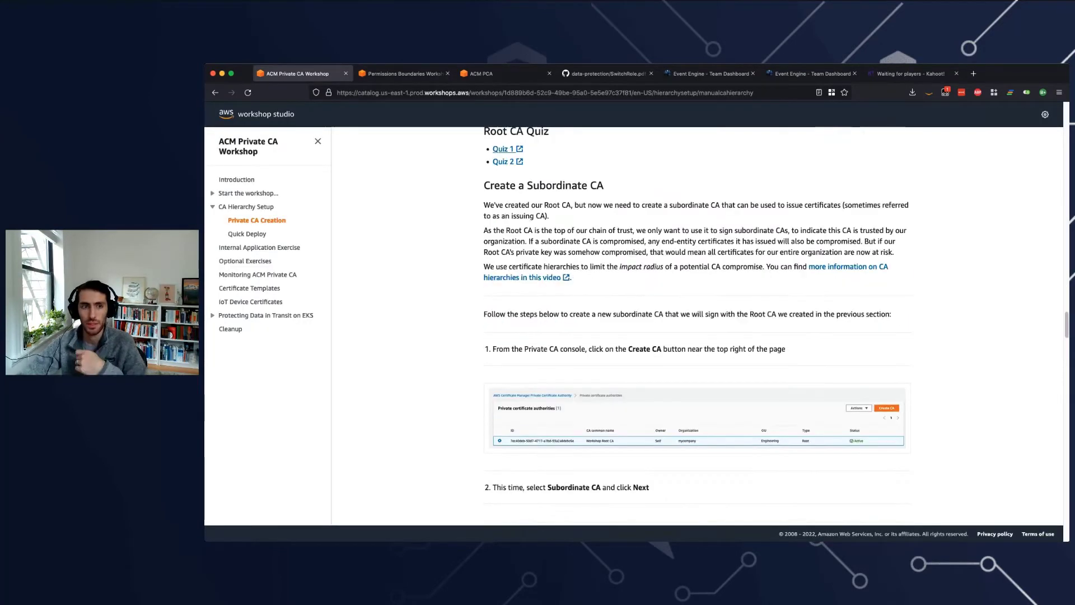
scroll(696, 323, down, 1)
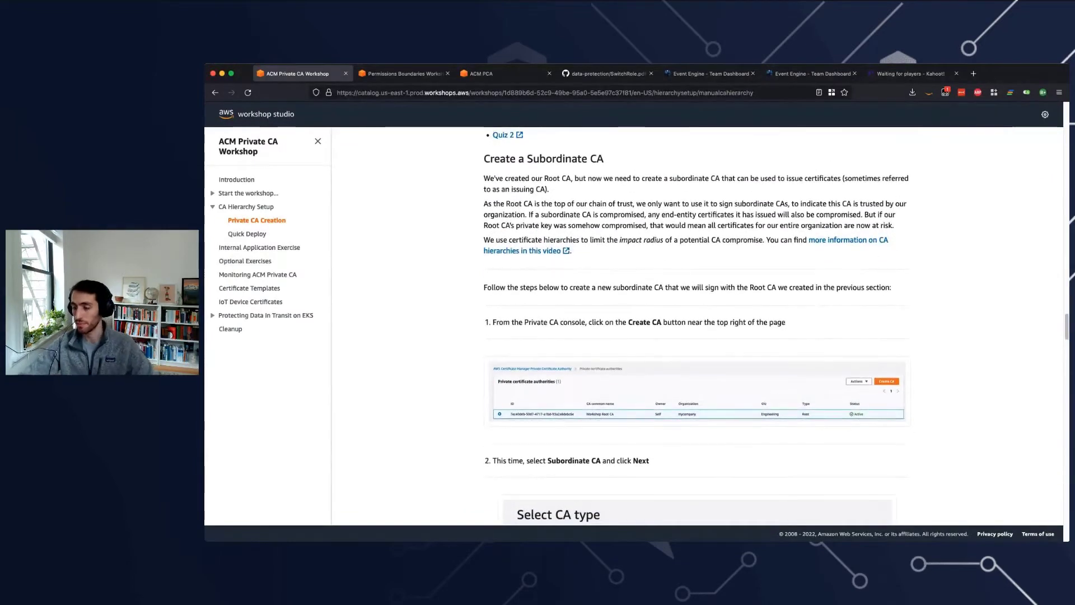
scroll(696, 323, up, 1)
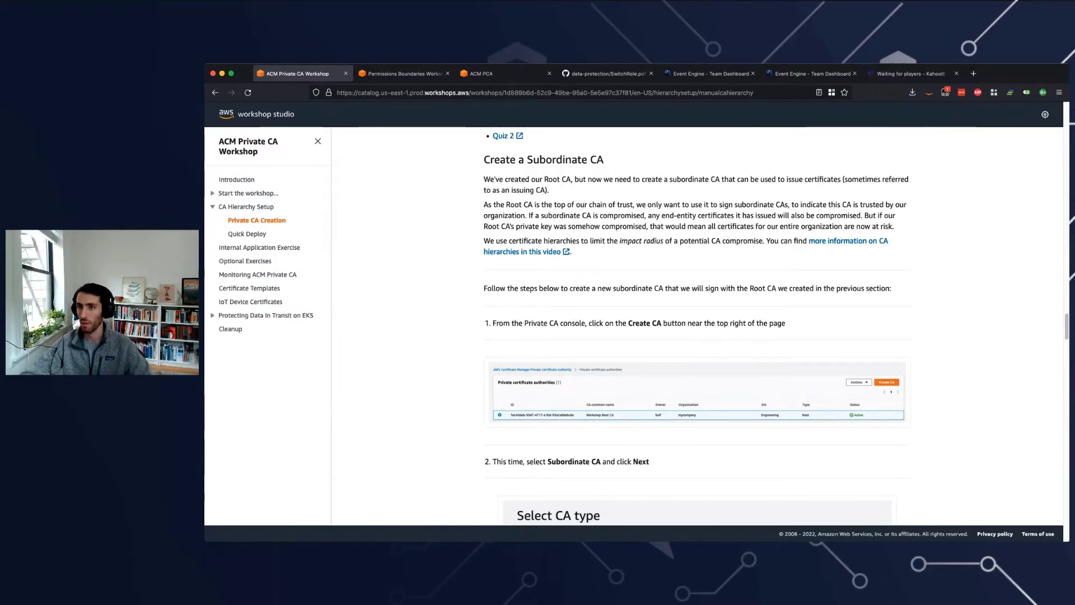
scroll(696, 322, down, 1)
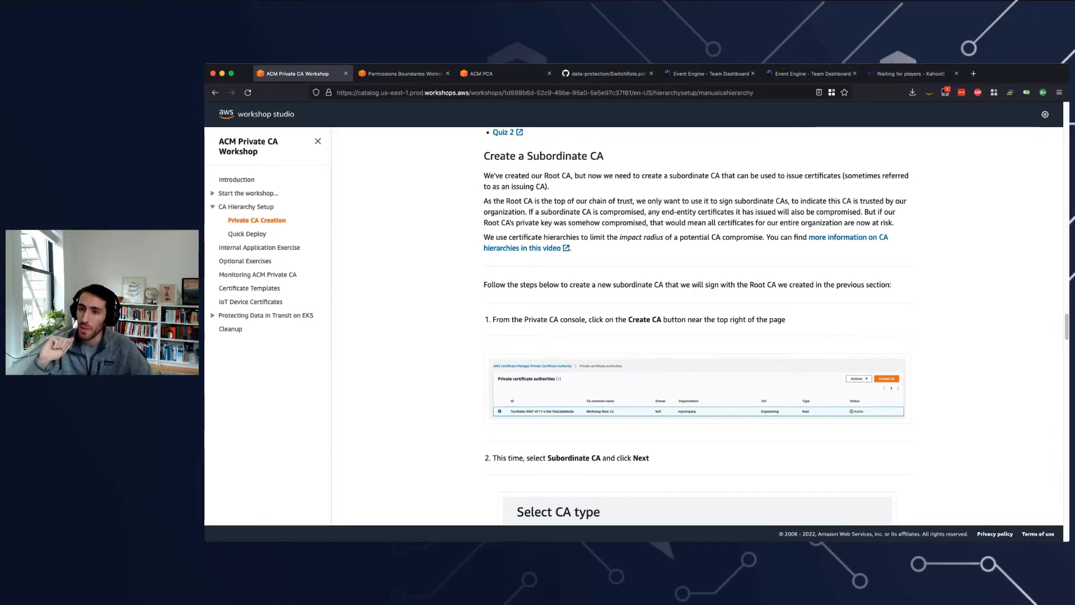
scroll(697, 325, down, 1)
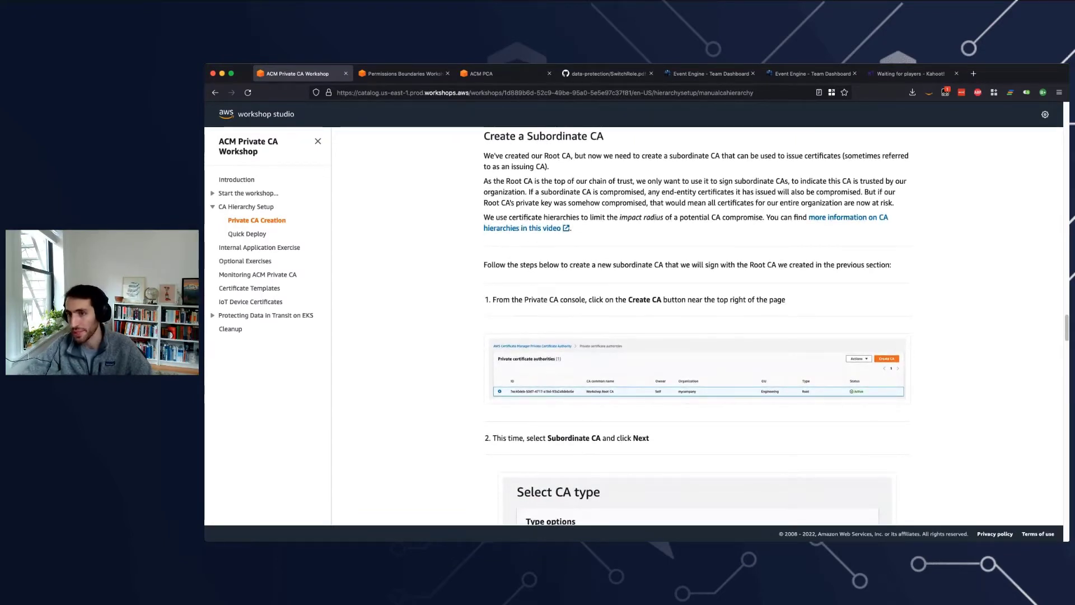
scroll(697, 325, up, 1)
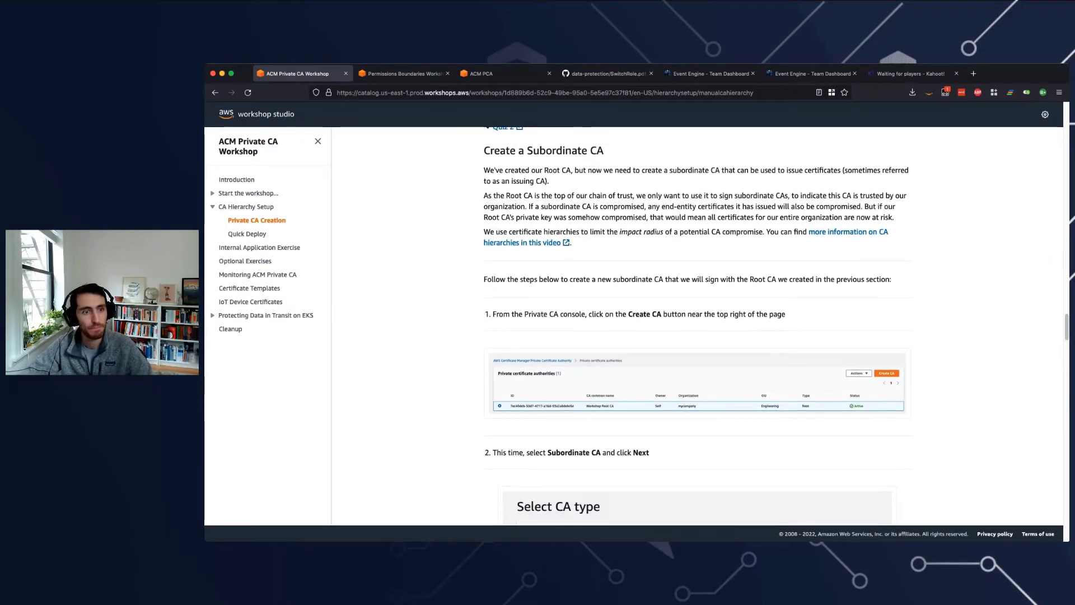
drag(492, 181, 580, 207)
click(580, 207)
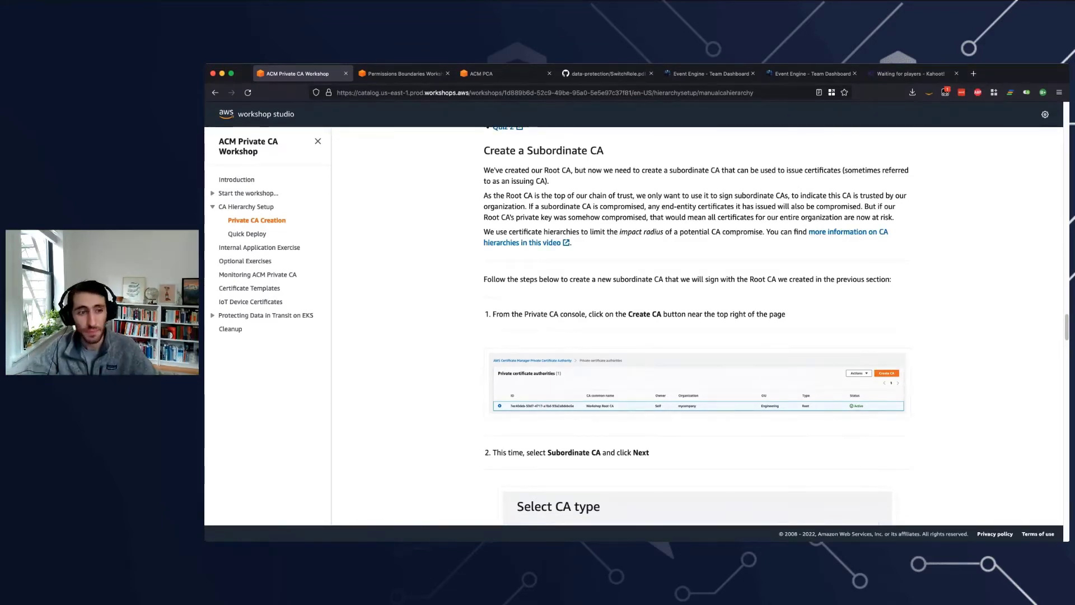
scroll(698, 325, down, 2)
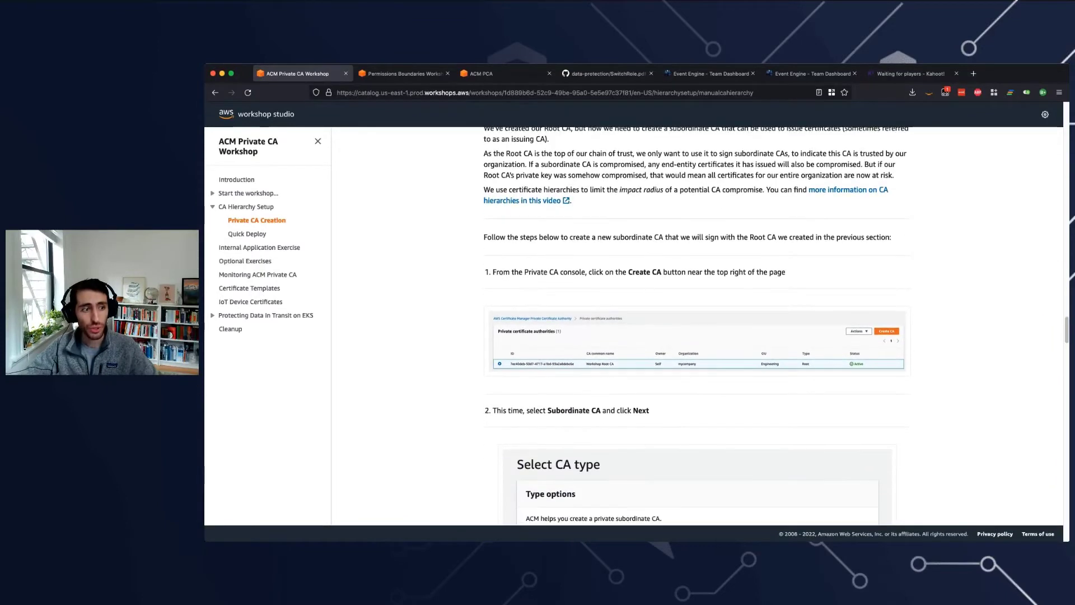
scroll(697, 325, up, 1)
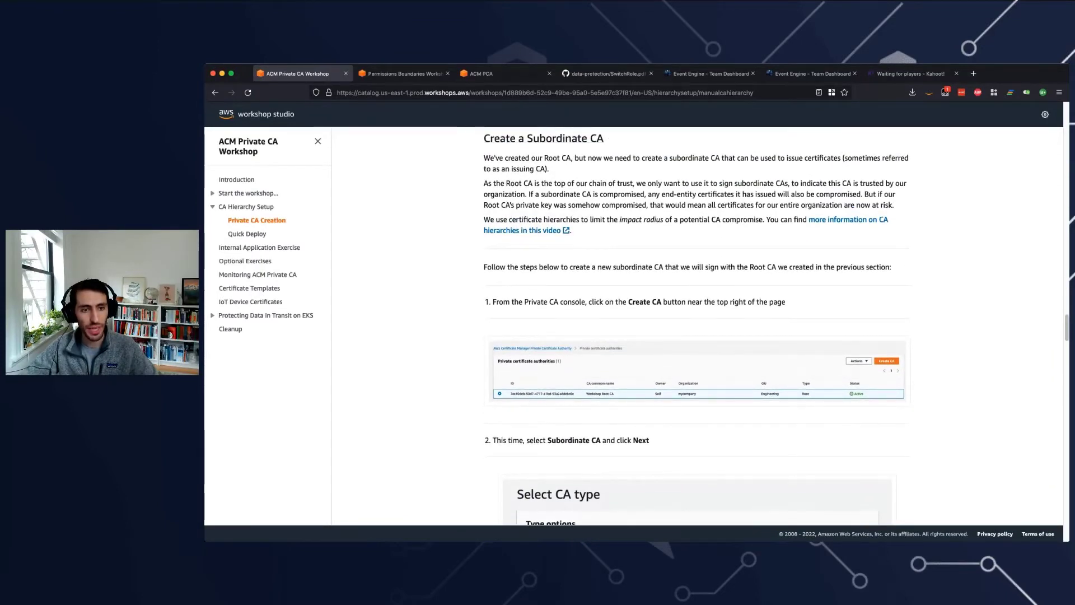
scroll(698, 325, down, 4)
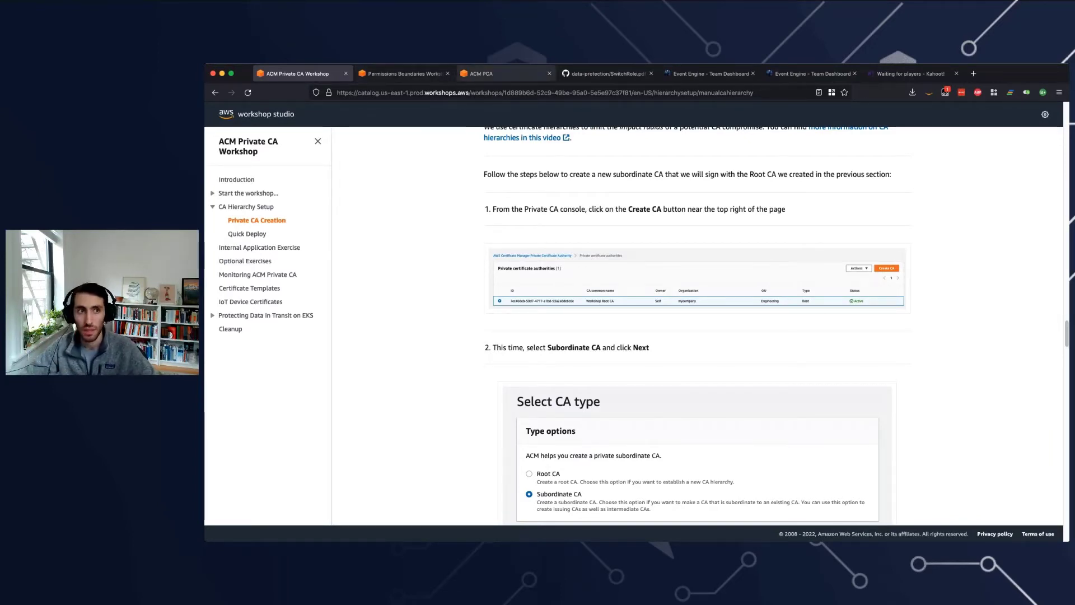
Step: Place the ACM PCA tab beside the workshop guide and reach the private CA console through an AWS services search for acm
click(492, 73)
drag(493, 74, 392, 73)
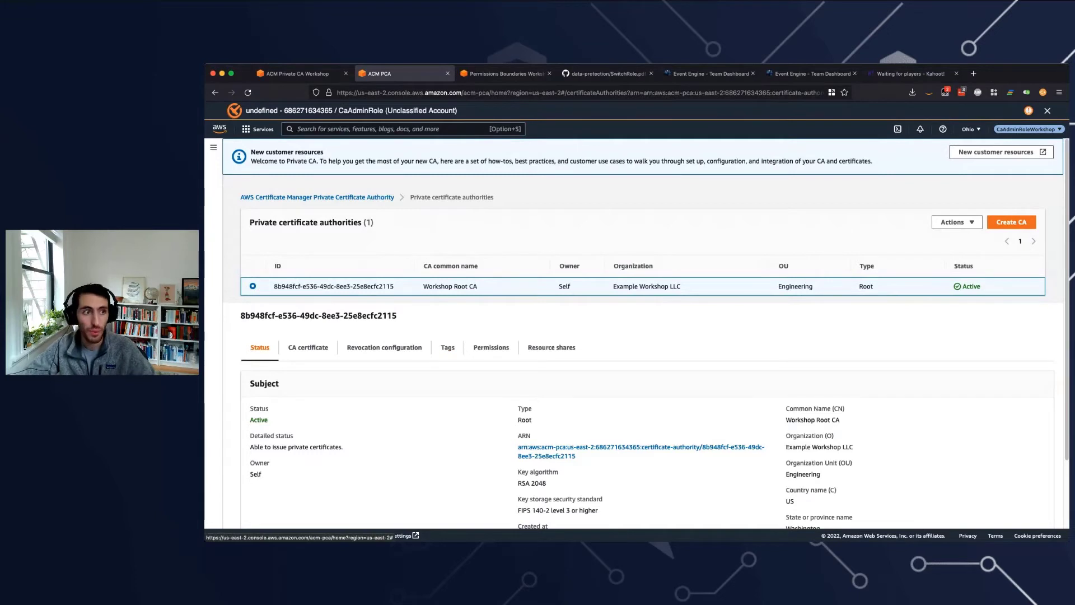
key(alt+s)
text(acm)
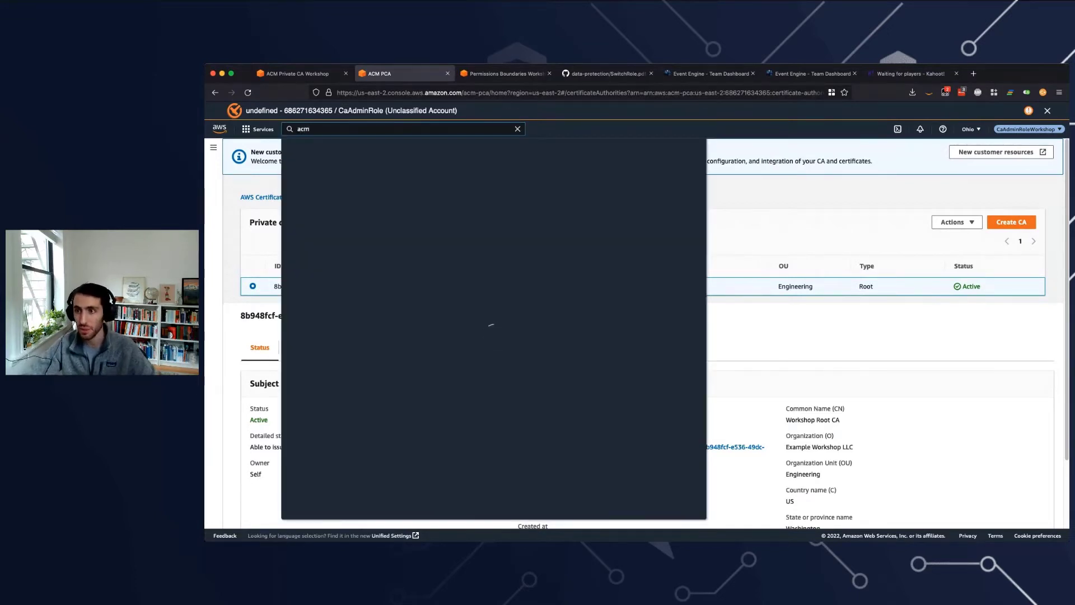
key(Return)
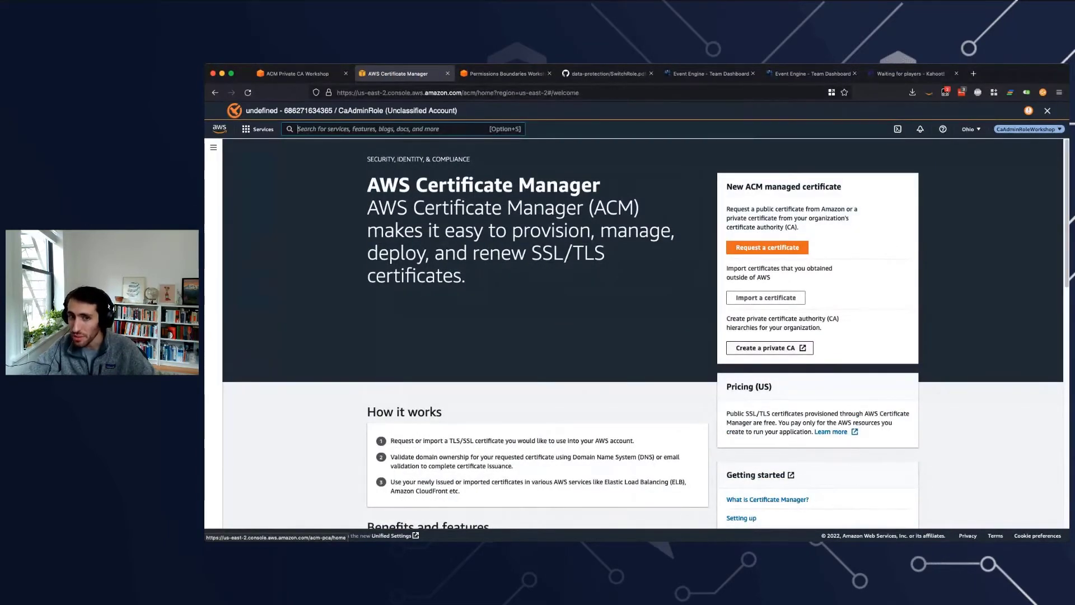
click(770, 348)
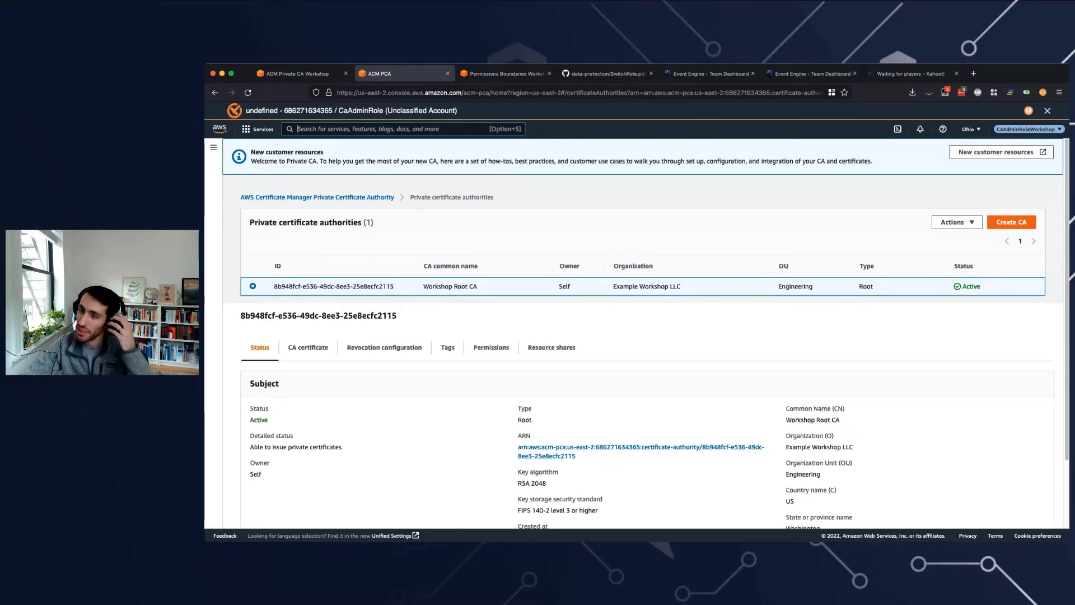
Step: Start a new Subordinate CA, continue to its subject name settings, and open the Private Certificate Authority page in an additional tab
scroll(1019, 224, up, 5)
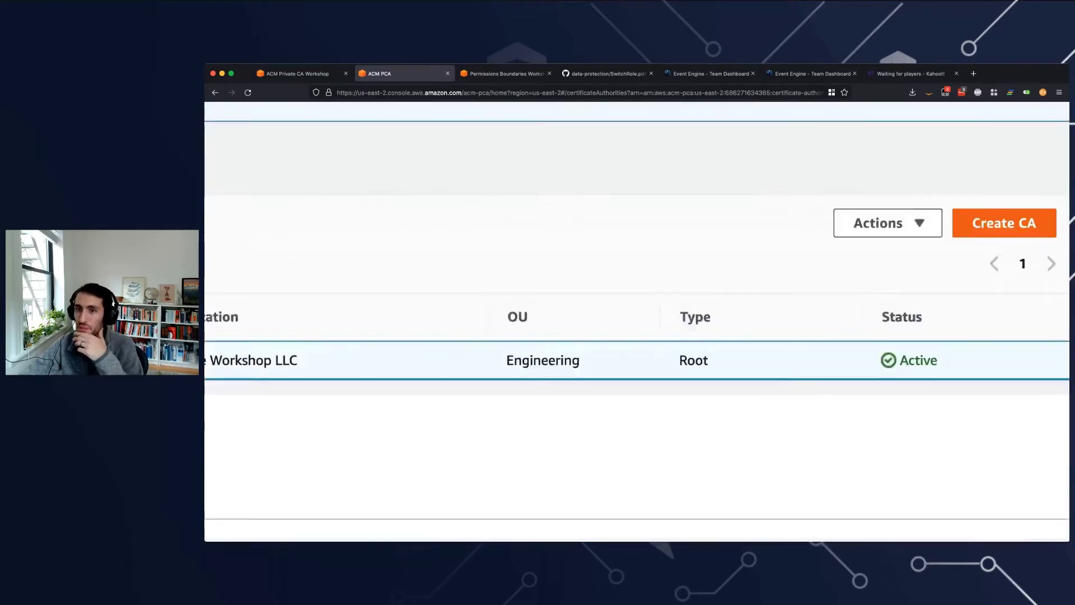
scroll(1020, 224, down, 3)
scroll(636, 313, down, 3)
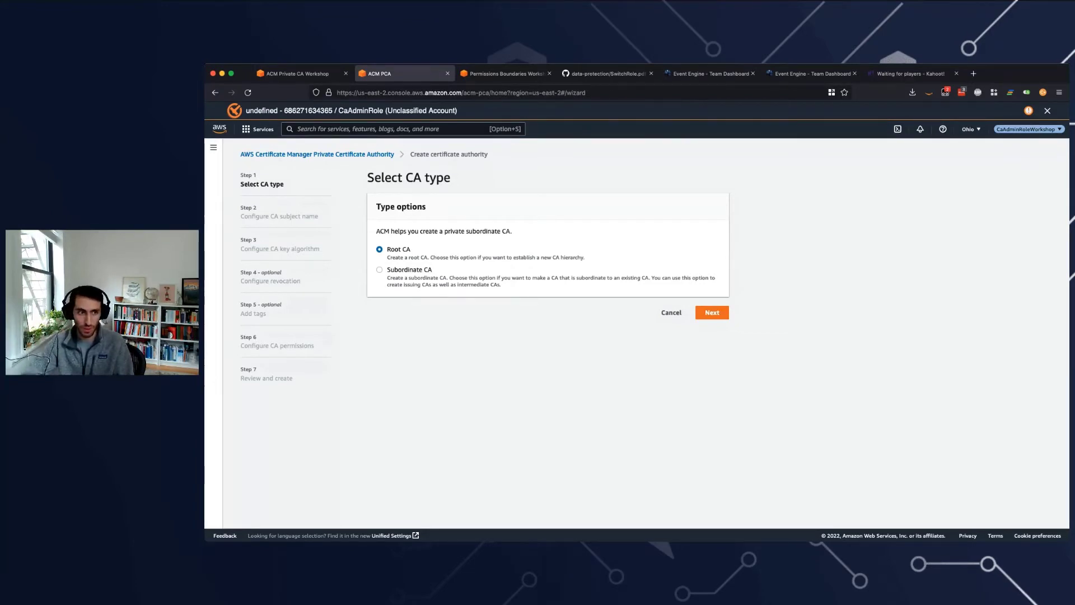
click(379, 269)
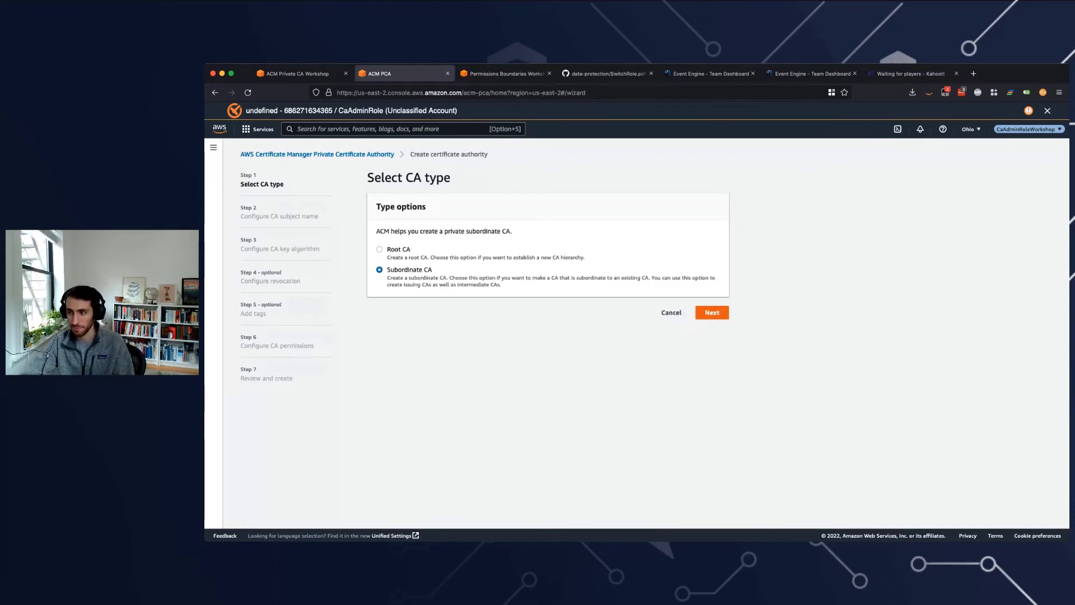
click(711, 312)
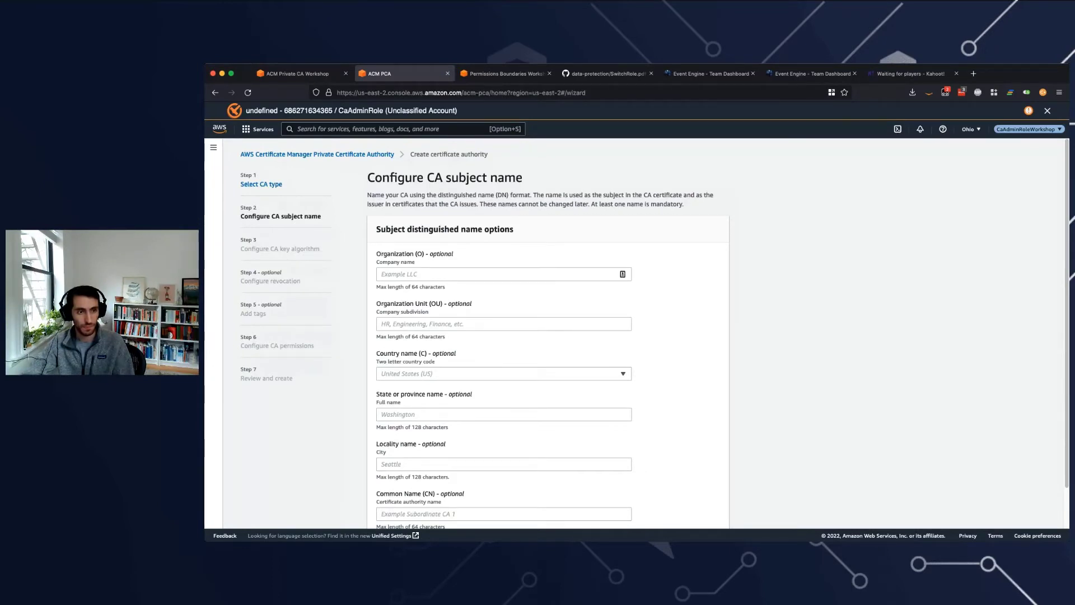
click(317, 154)
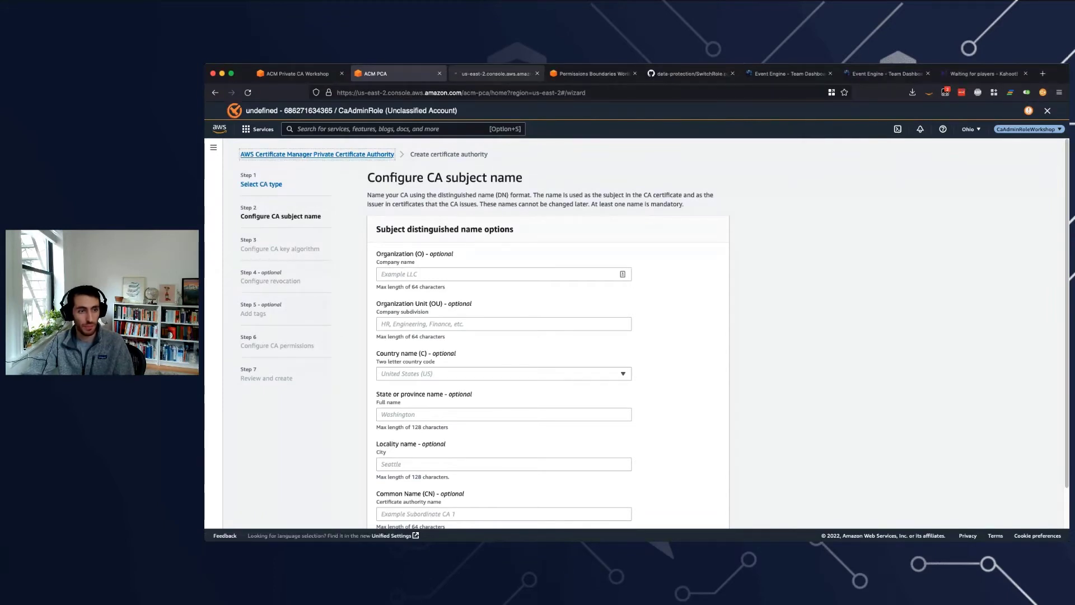
Step: Set the subordinate CA's organization unit to Engineering and its country to United States (US)
click(487, 324)
text(E)
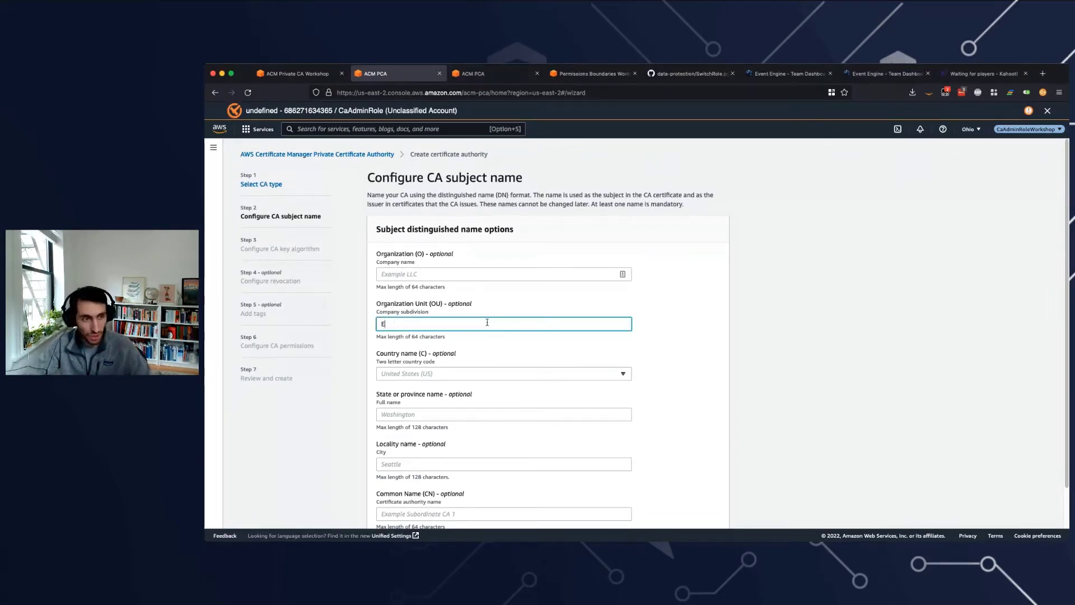
text(ngineering)
key(Tab)
text(united)
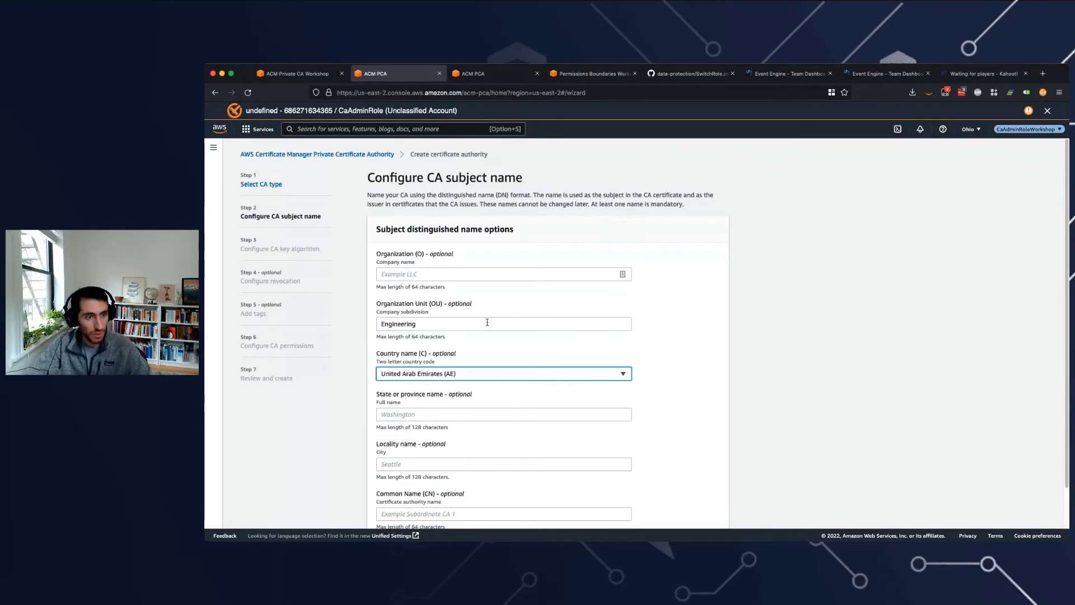
click(503, 374)
scroll(500, 313, down, 20)
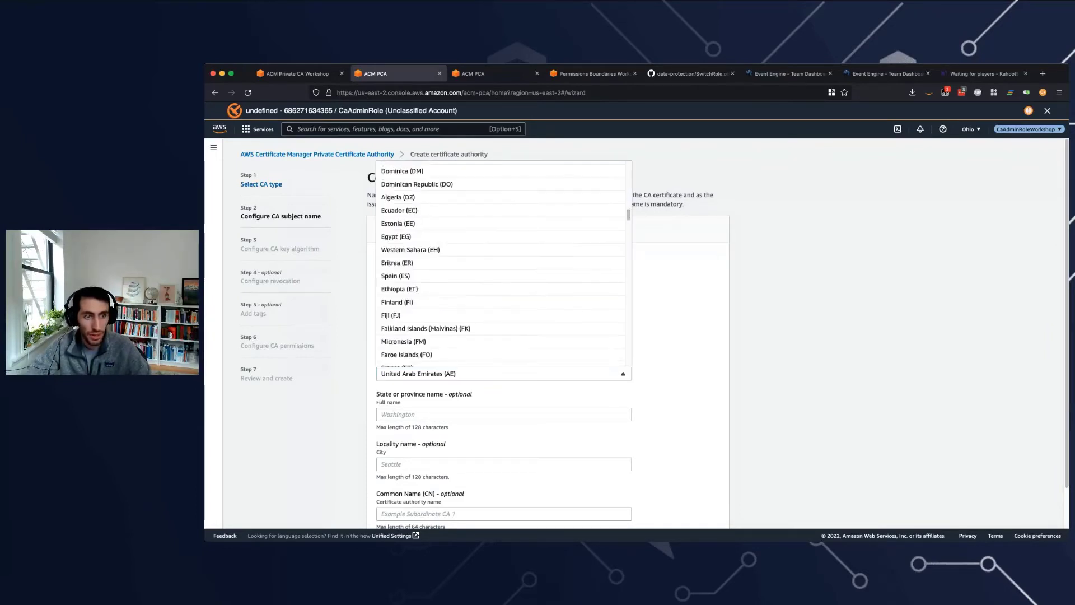
scroll(500, 308, up, 5)
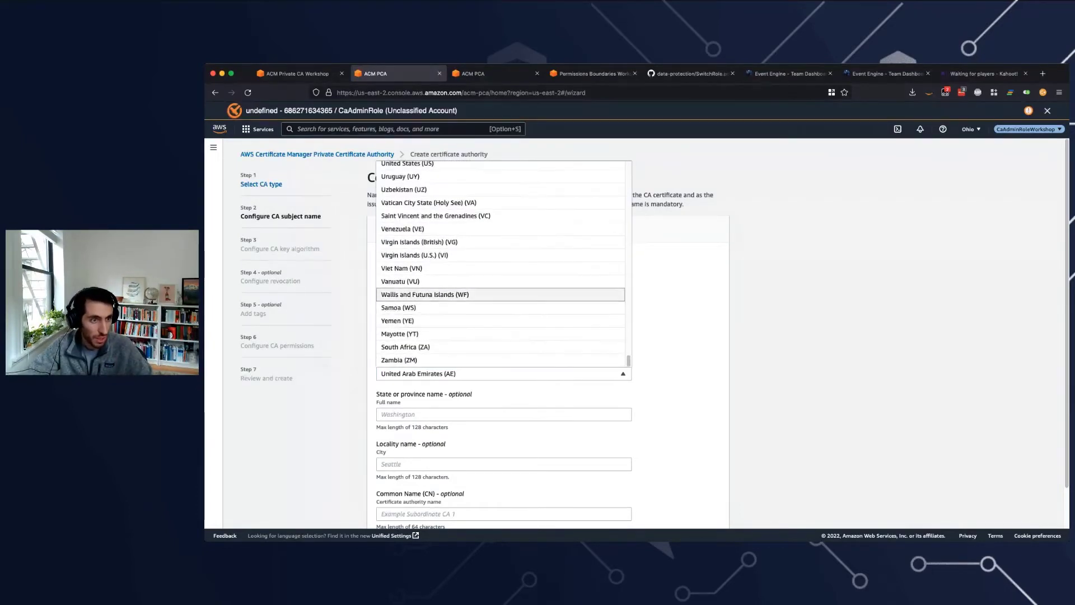
click(501, 305)
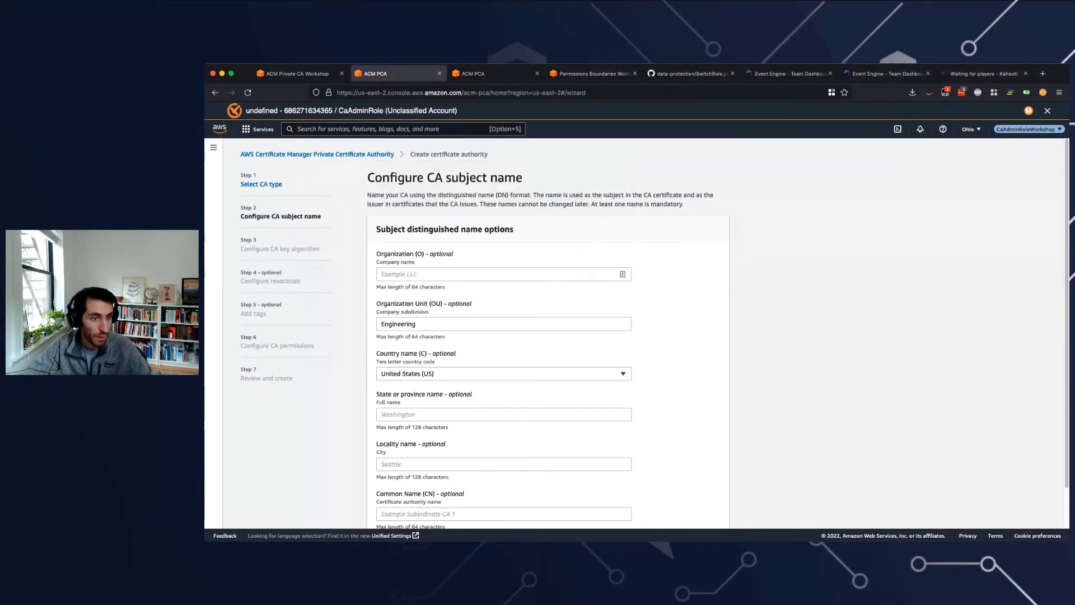
Step: Set the subordinate CA's state or province to Washington and its locality to Seattle
click(448, 412)
text(Washington)
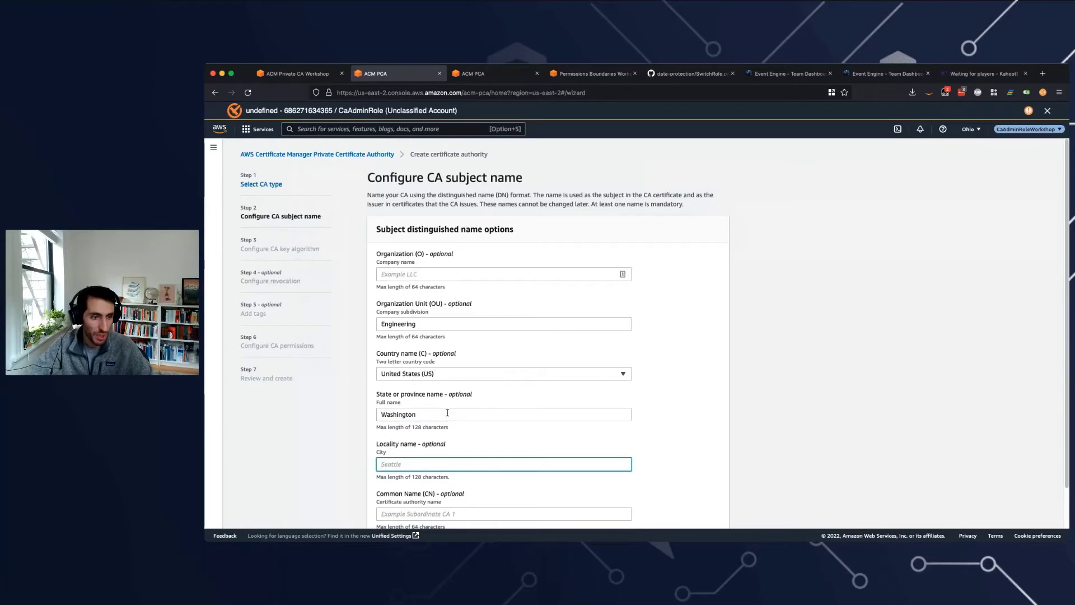
text(Seattle)
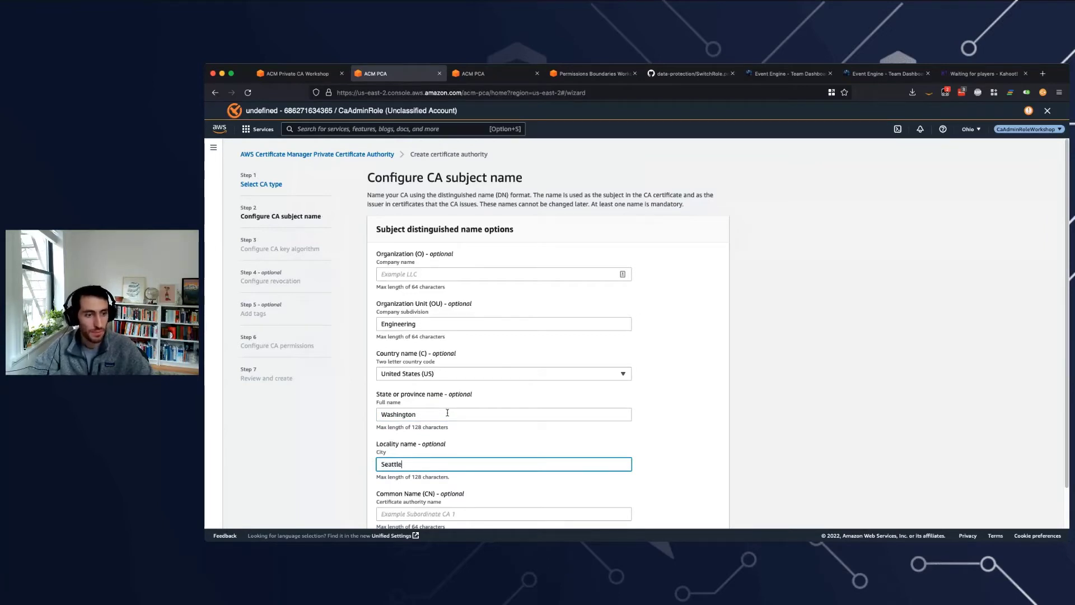
scroll(656, 333, down, 1)
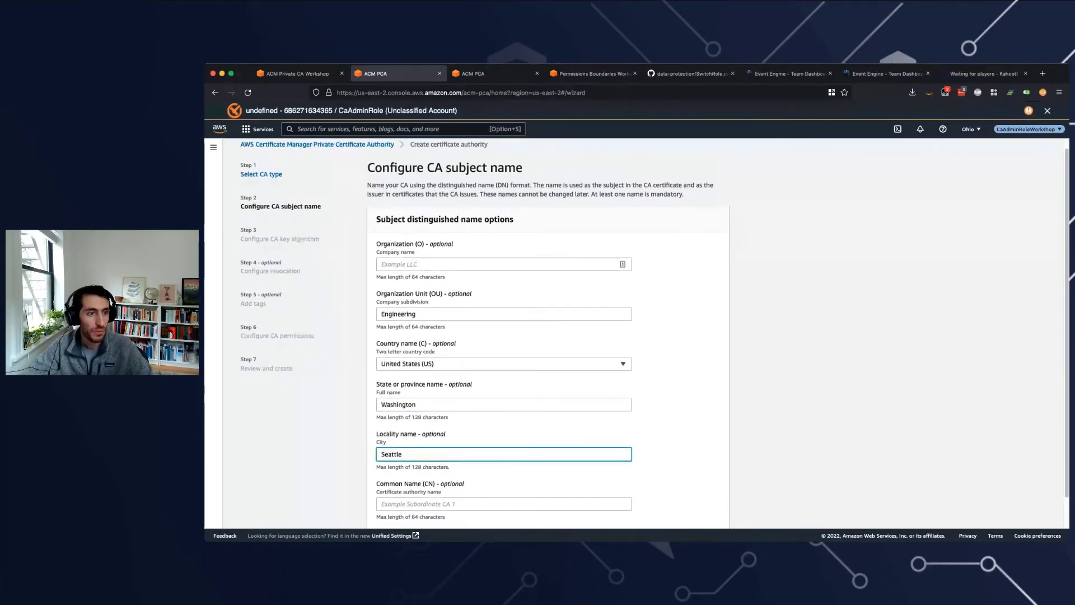
Step: Copy the organization name Example Workshop LLC from the root CA's listing into the subordinate CA's Organization field
click(416, 314)
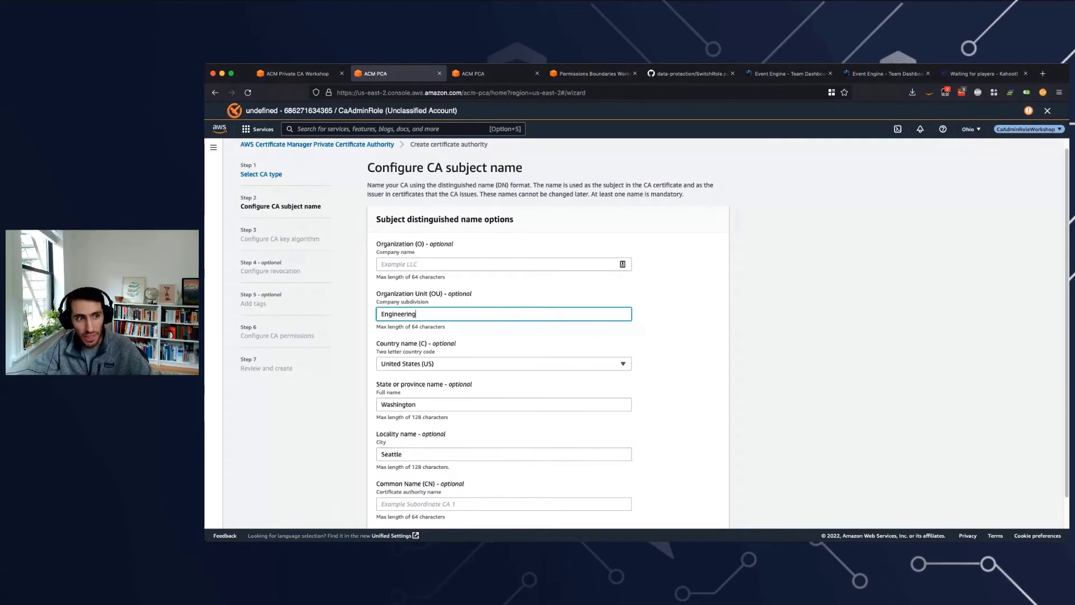
click(382, 263)
click(493, 74)
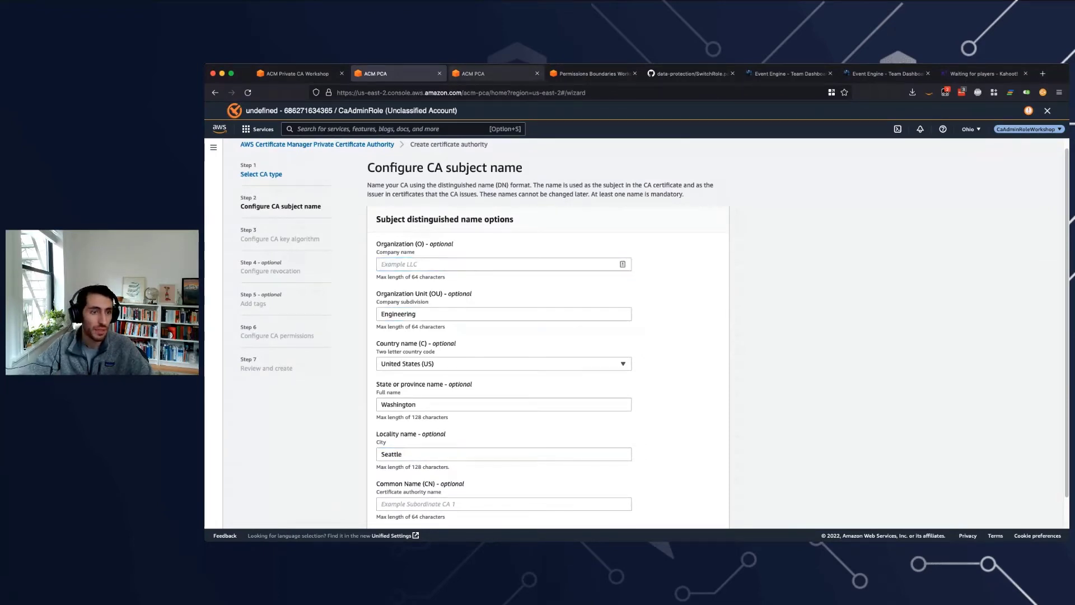
key(alt+s)
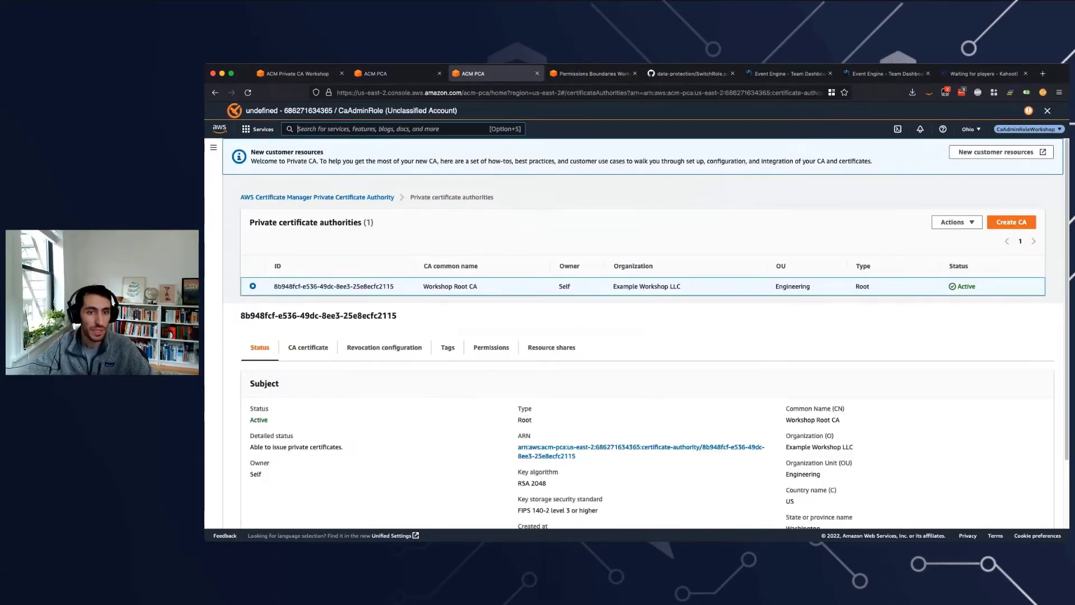
drag(614, 286, 680, 286)
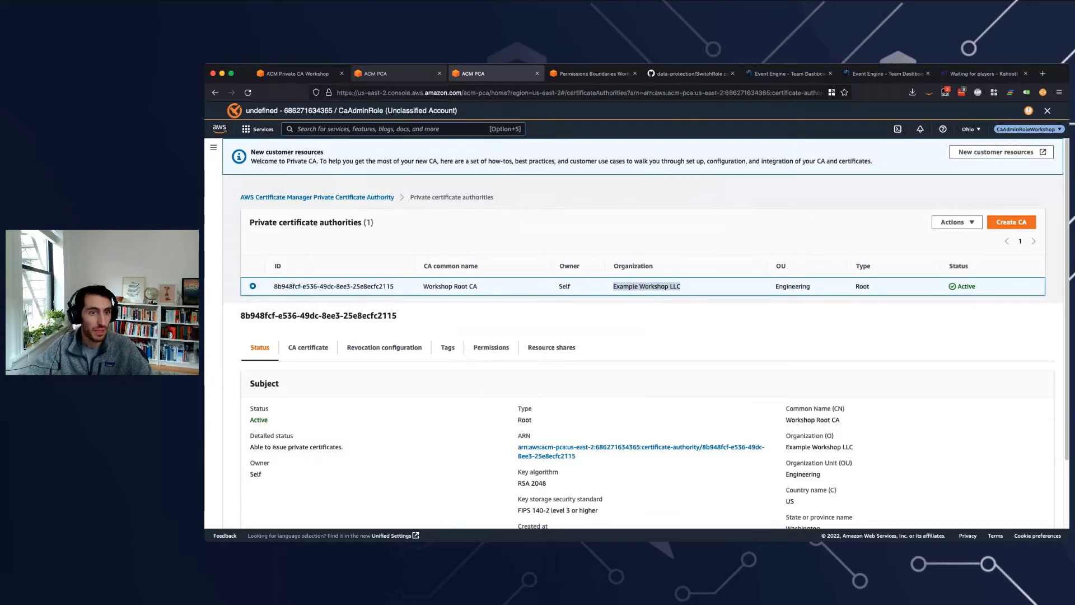
key(super+c)
key(ctrl+shift+Tab)
key(super+v)
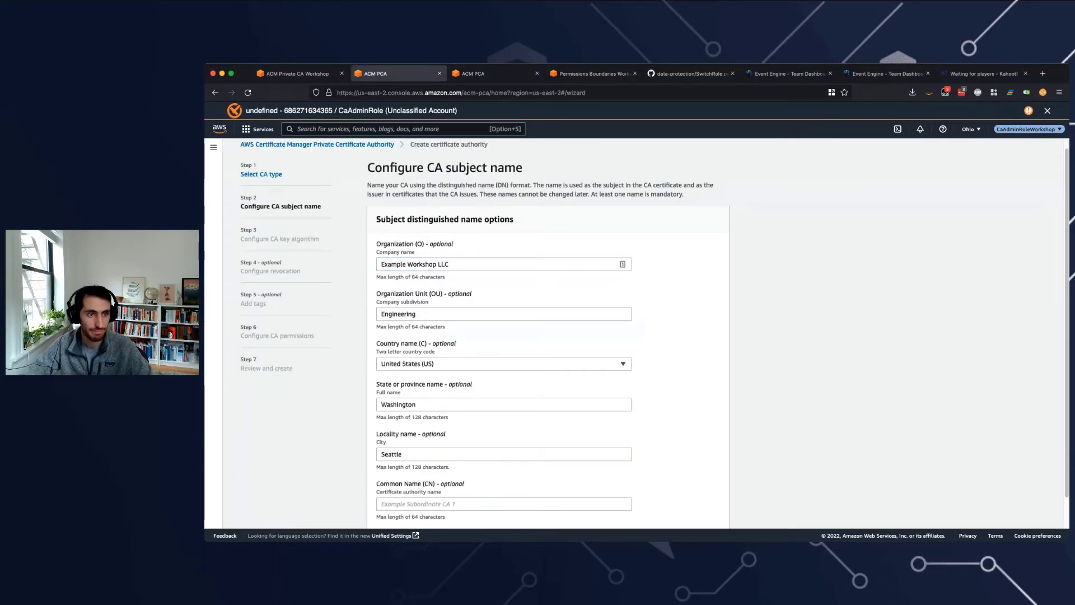
Step: Set the subordinate CA's common name to Workshop Subordinate CA
scroll(644, 333, down, 1)
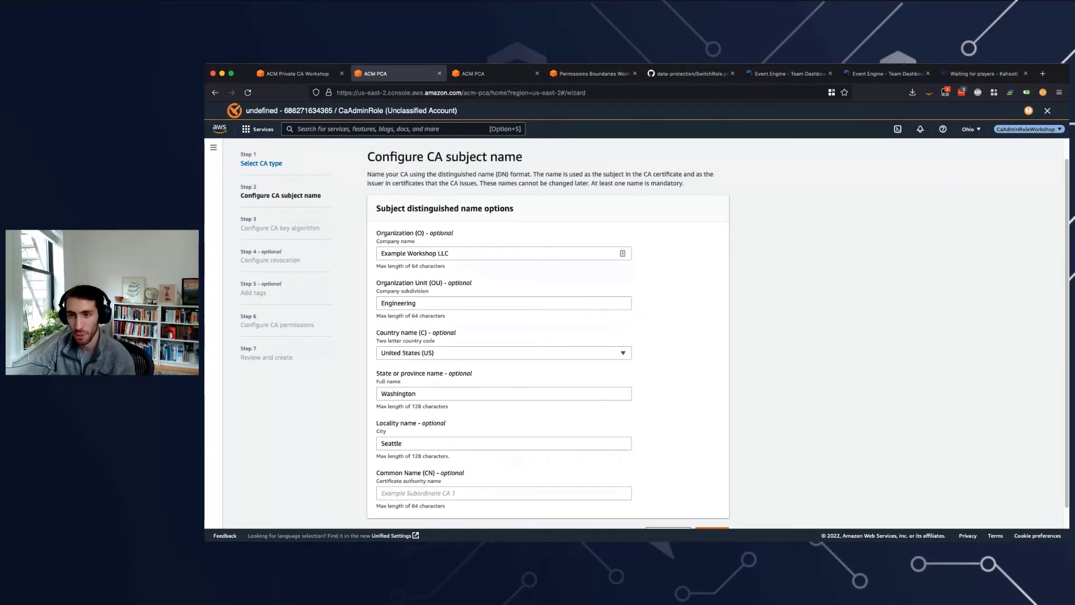
scroll(549, 333, down, 2)
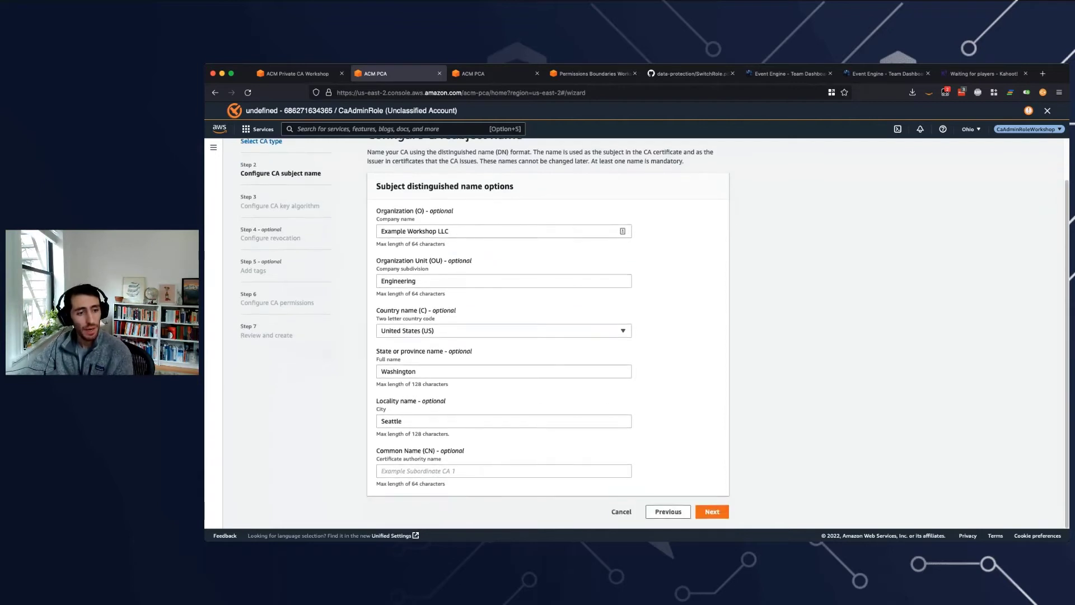
click(503, 471)
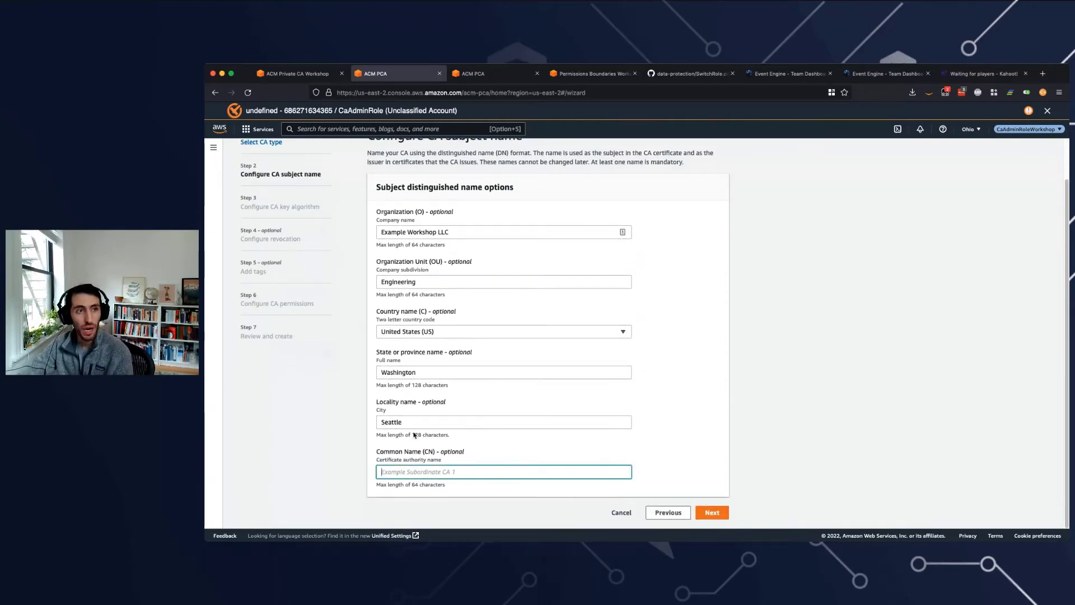
click(473, 73)
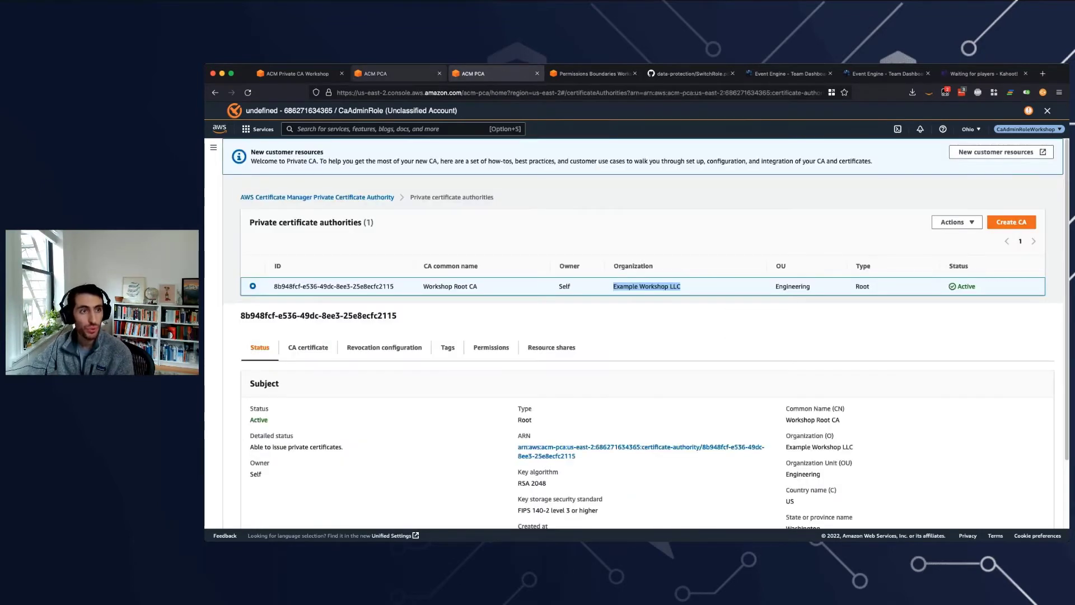
key(ctrl+shift+Tab)
text(Wo)
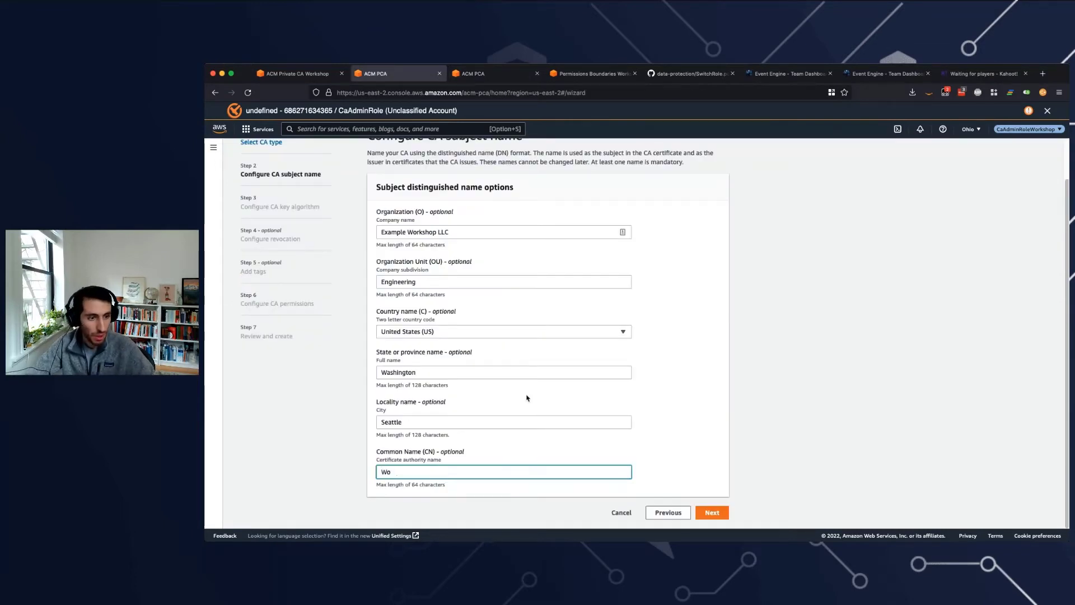
text(rkshop Su)
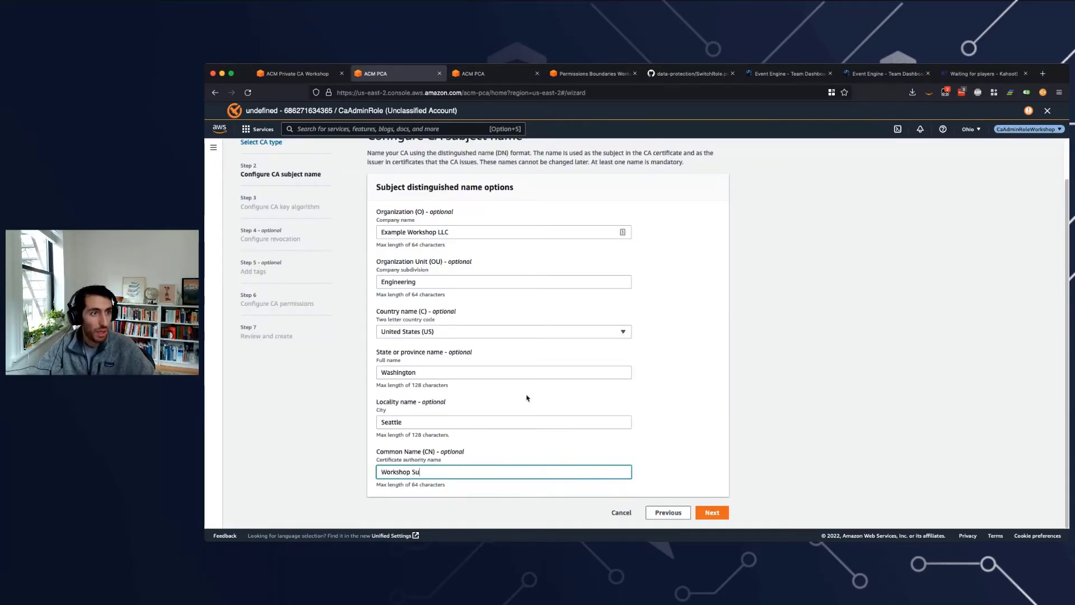
text(bonrdinate CA)
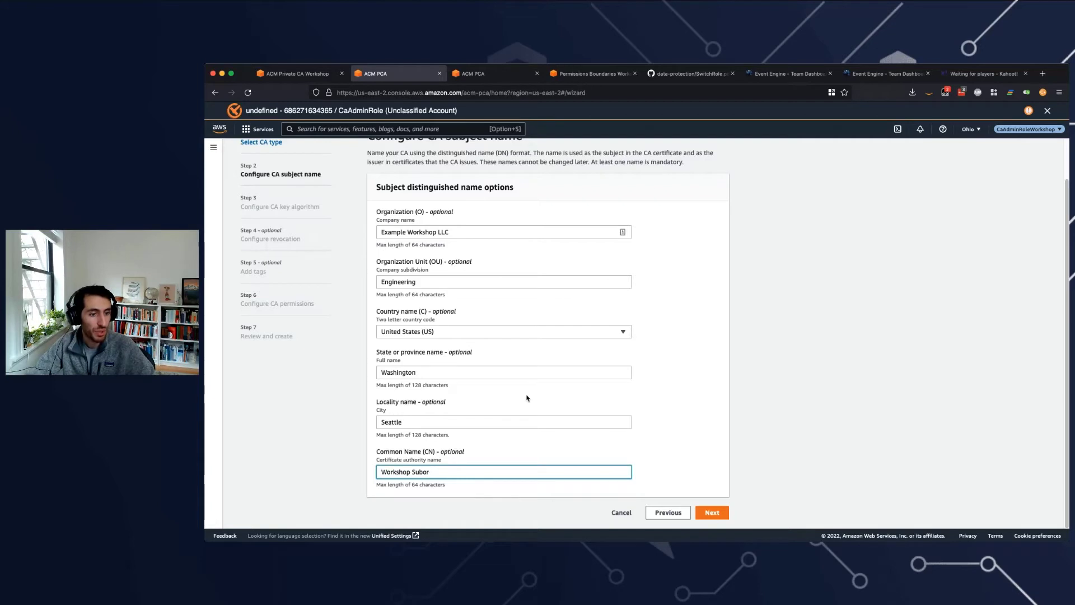
scroll(526, 399, up, 1)
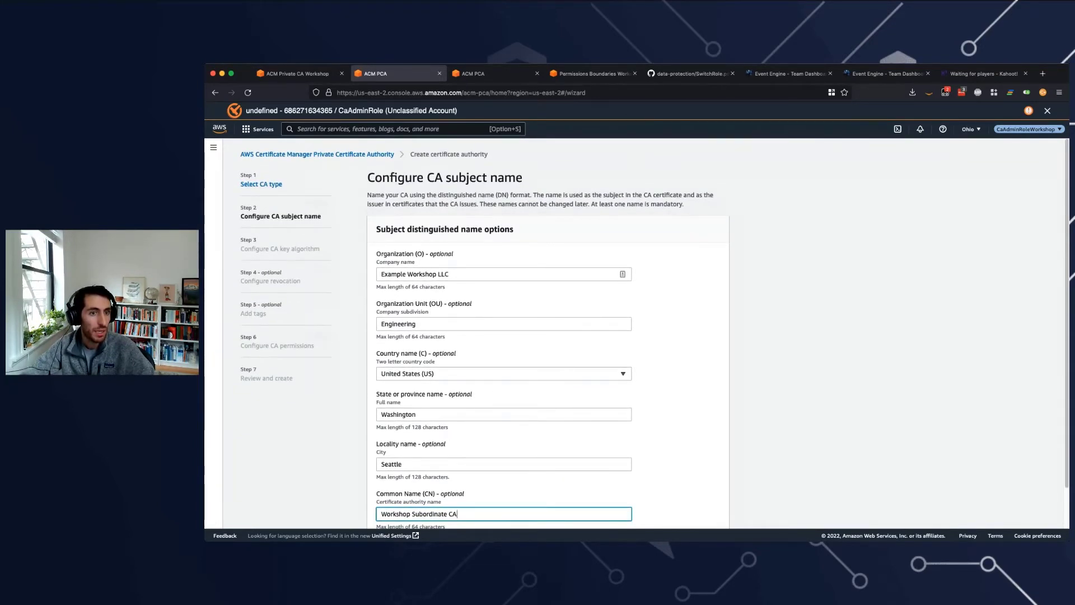
scroll(637, 333, down, 1)
key(super+a)
key(super+x)
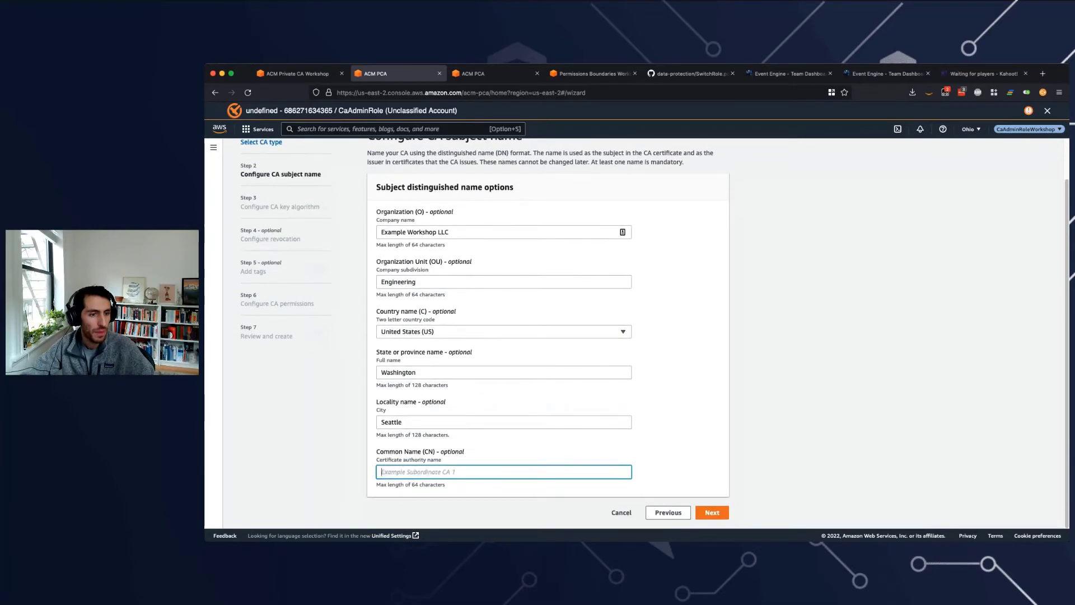
key(super+v)
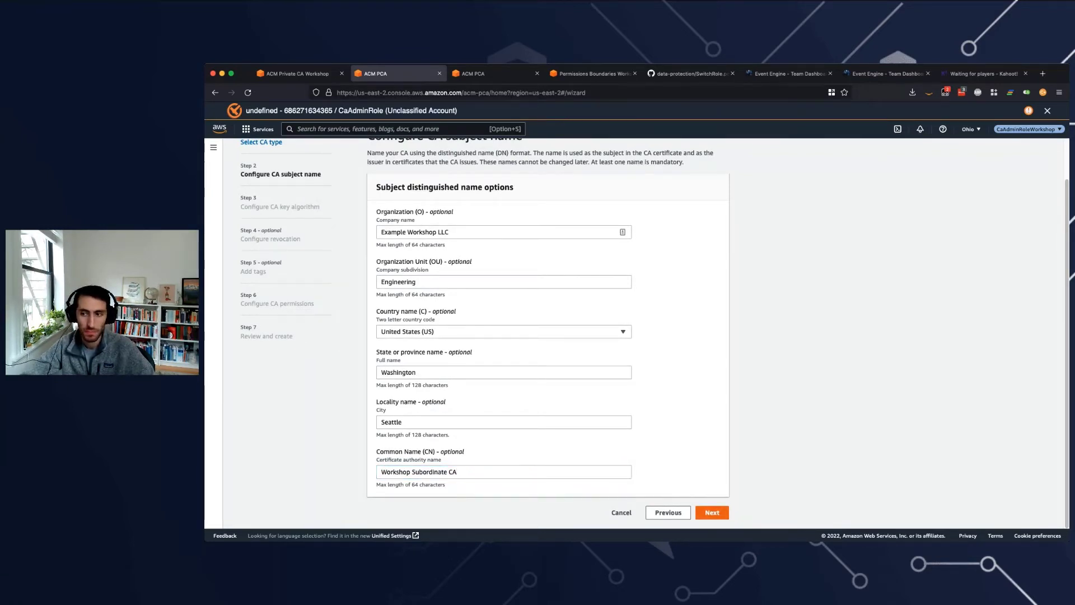
Step: Accept the subject name and the default RSA 2048 key algorithm, and enable CRL distribution for the subordinate CA
click(711, 512)
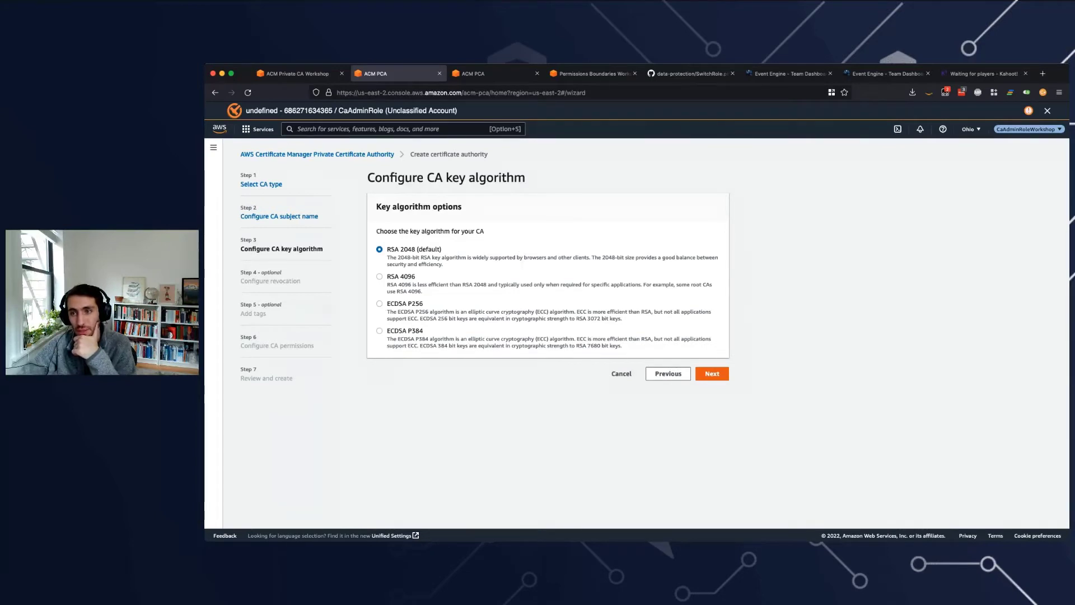
click(711, 374)
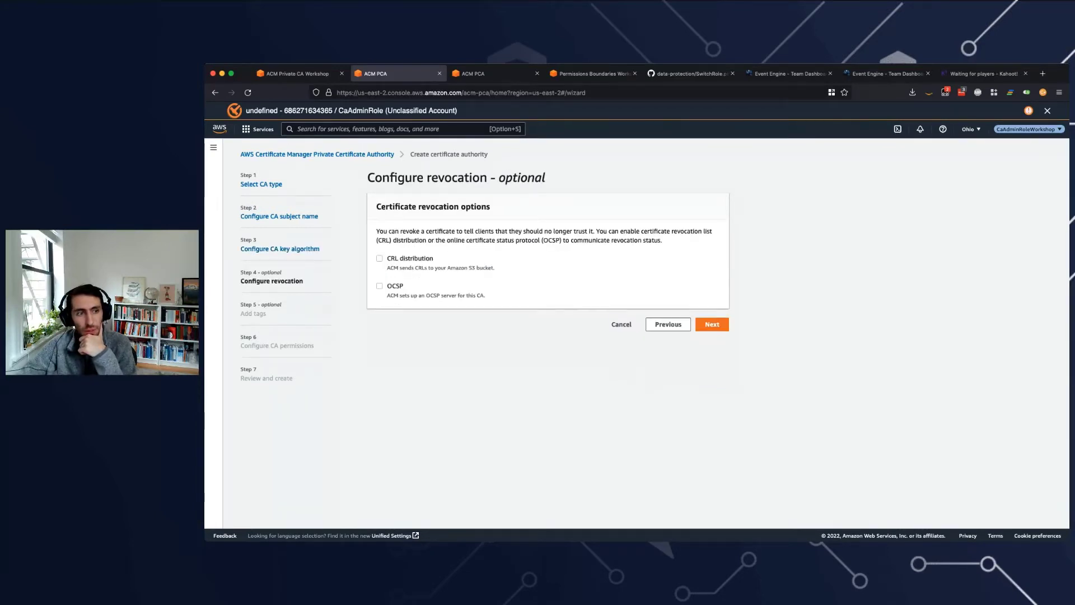
click(379, 258)
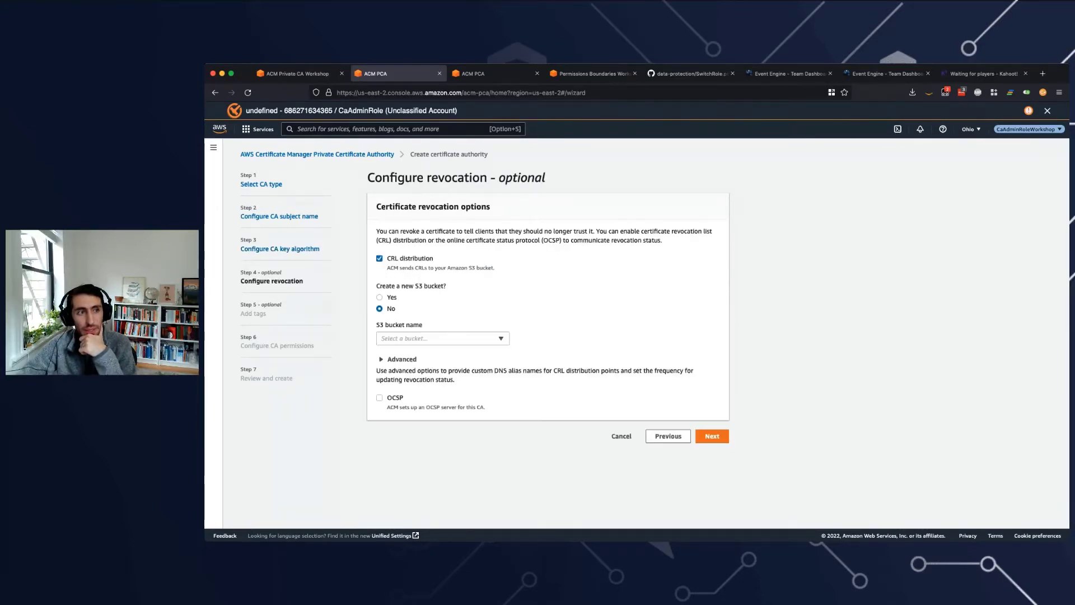
Step: Check the workshop guide's revocation settings and use the existing acm-private-ca-crl-bucket S3 bucket for CRL distribution, continuing to the tags
click(298, 74)
scroll(697, 324, down, 10)
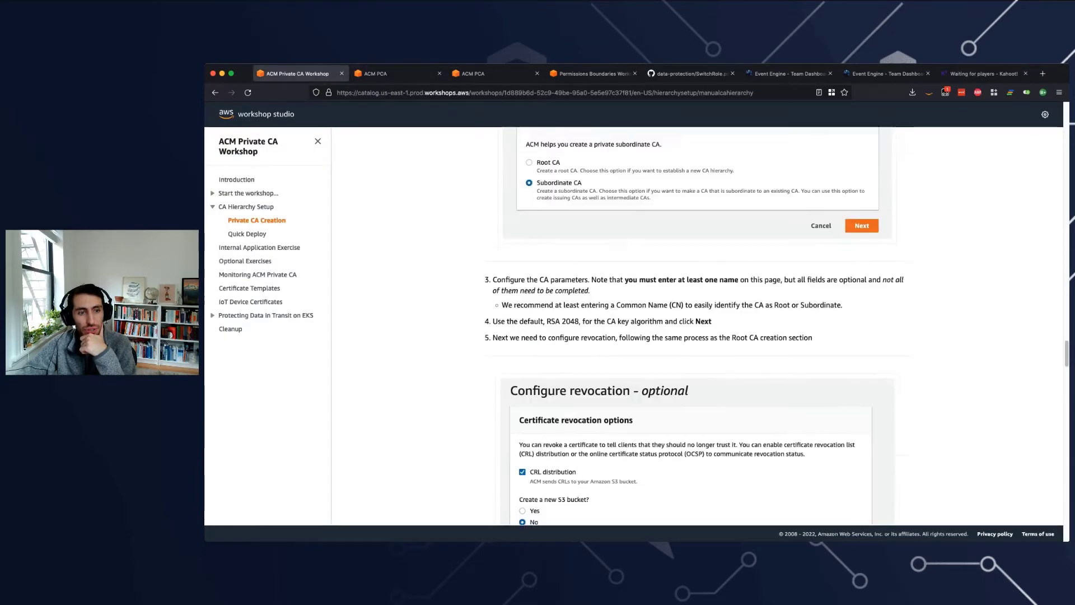
scroll(697, 325, down, 1)
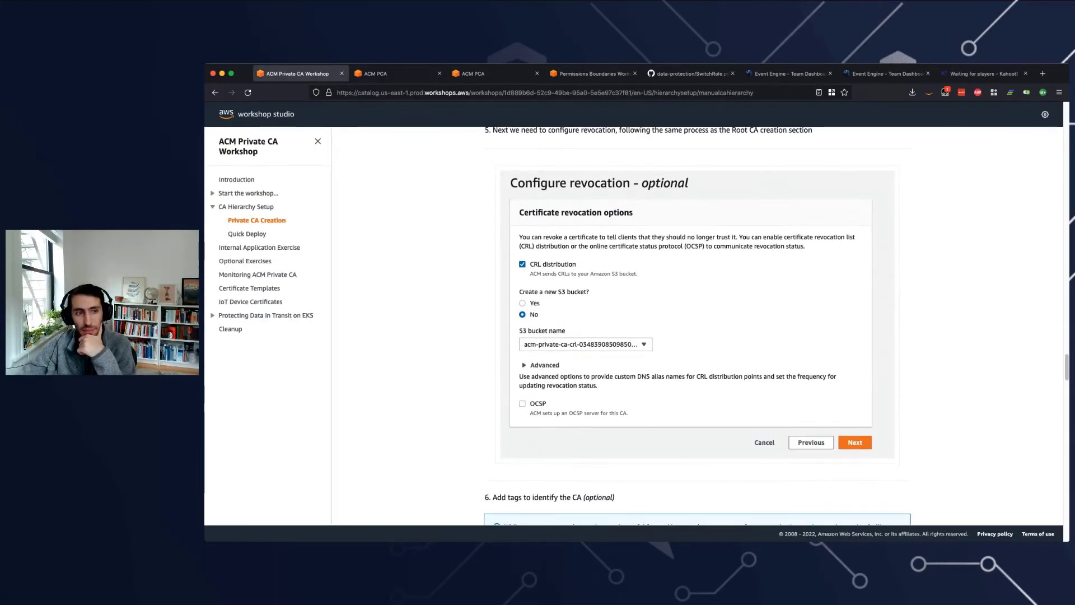
click(377, 73)
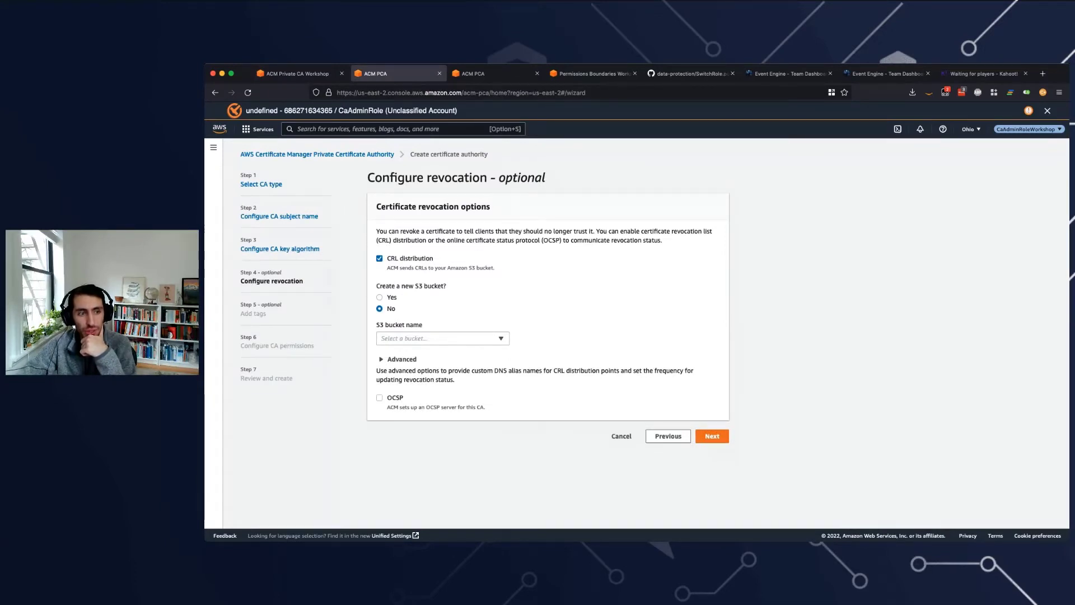
click(442, 338)
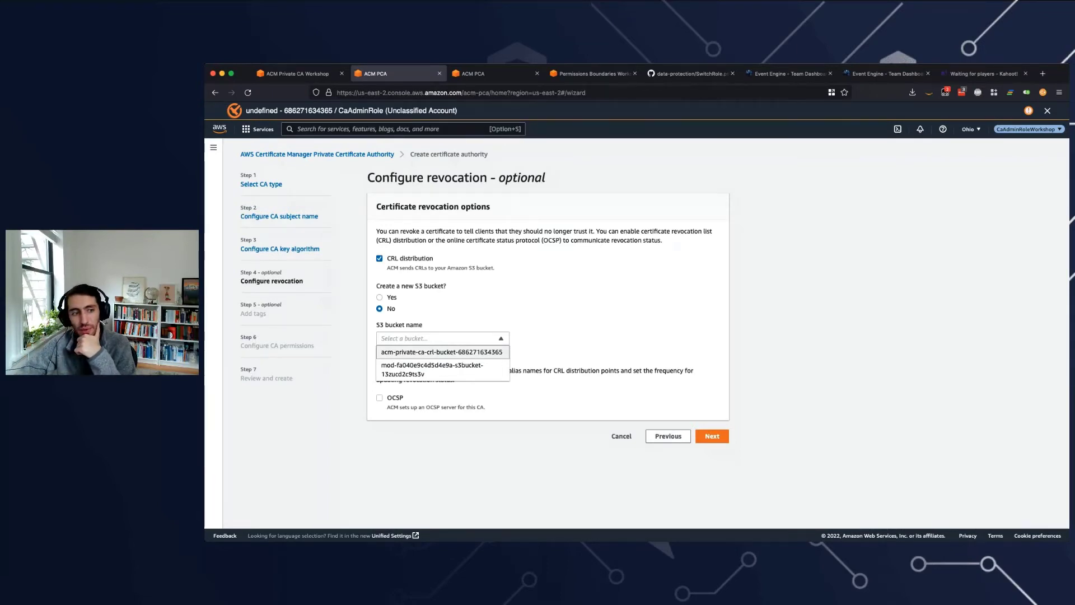
click(442, 351)
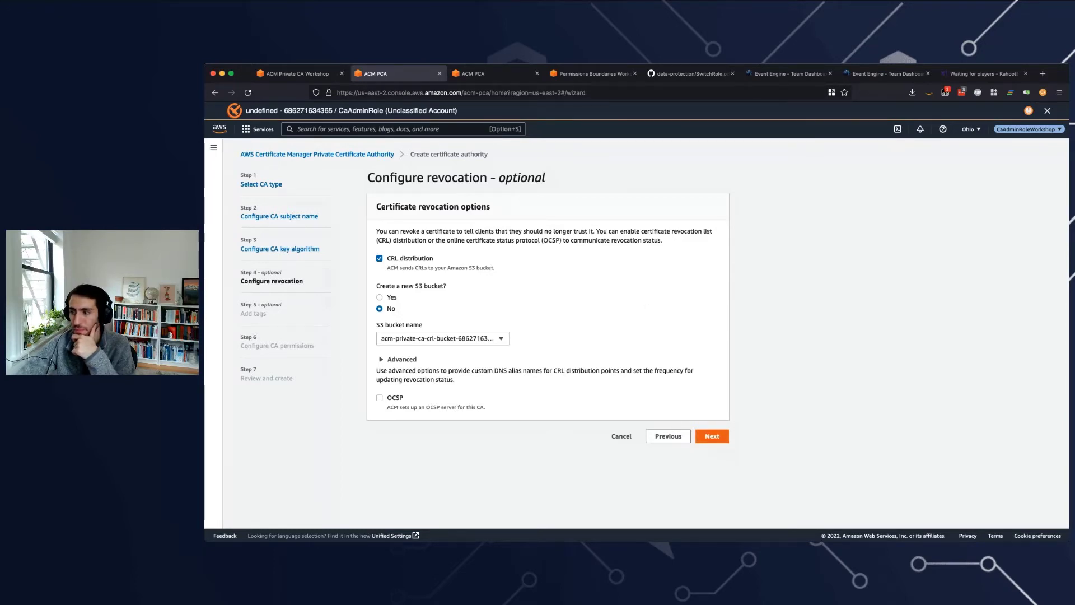
click(711, 436)
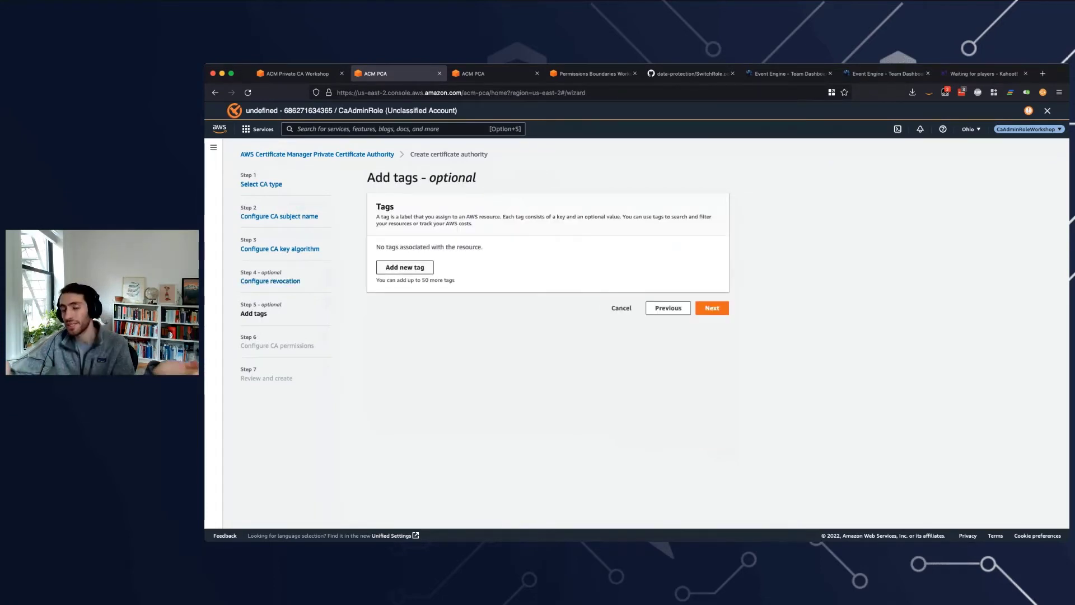
Step: Tag the subordinate CA with key department and value engineering, and continue through the wizard to the final review
click(405, 267)
text(d)
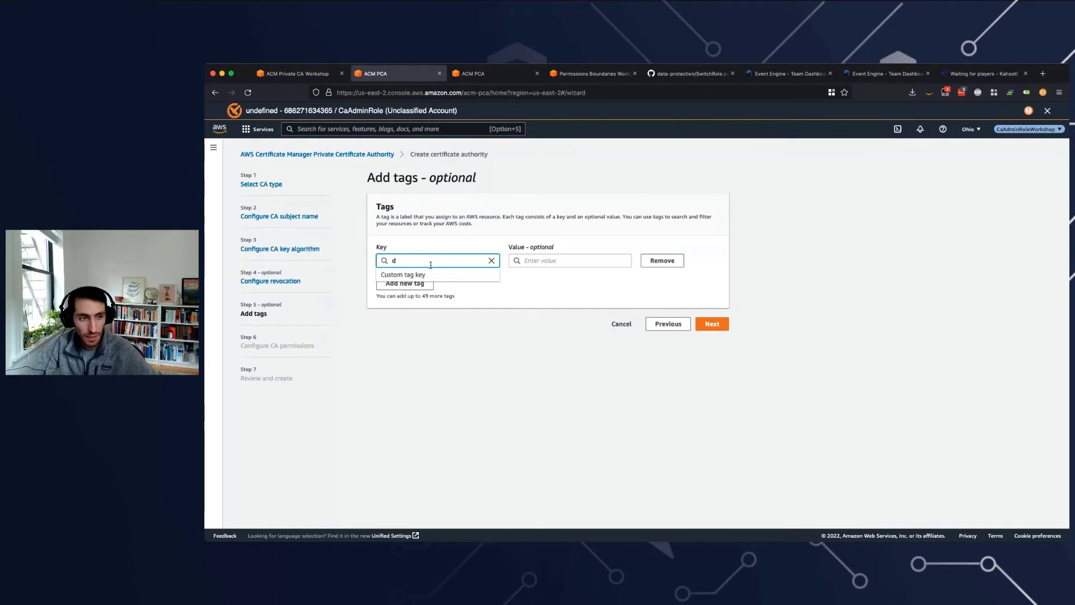
text(epartment)
key(Tab)
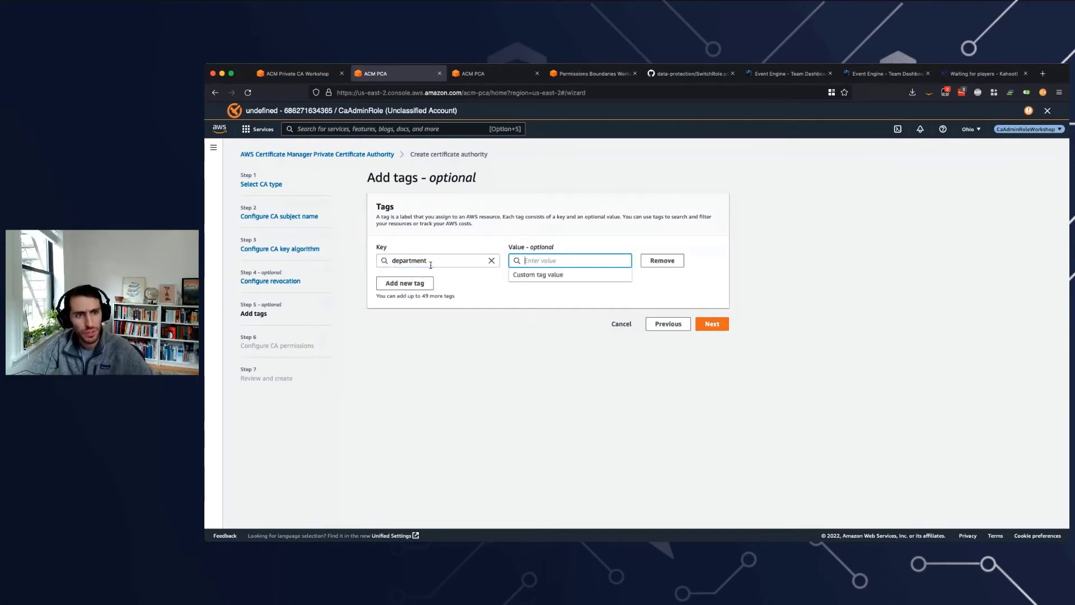
text(engineering)
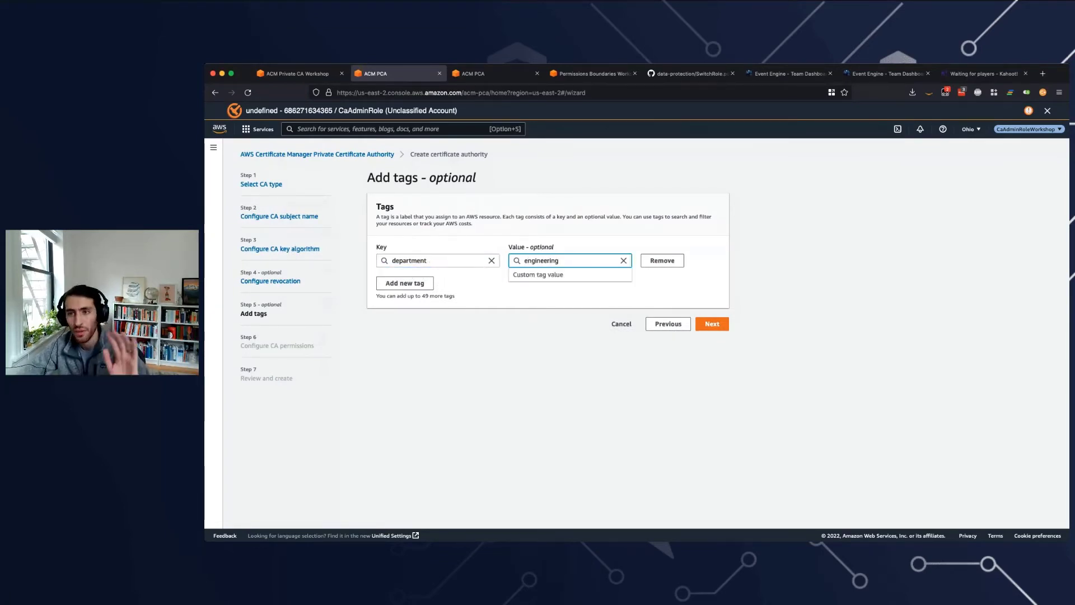
key(Tab)
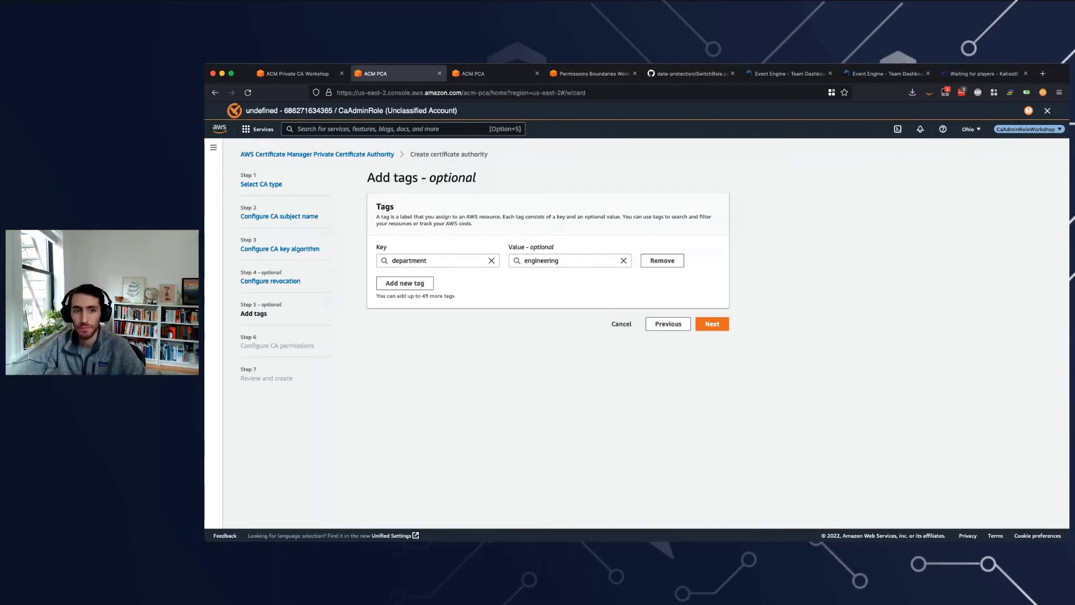
click(711, 324)
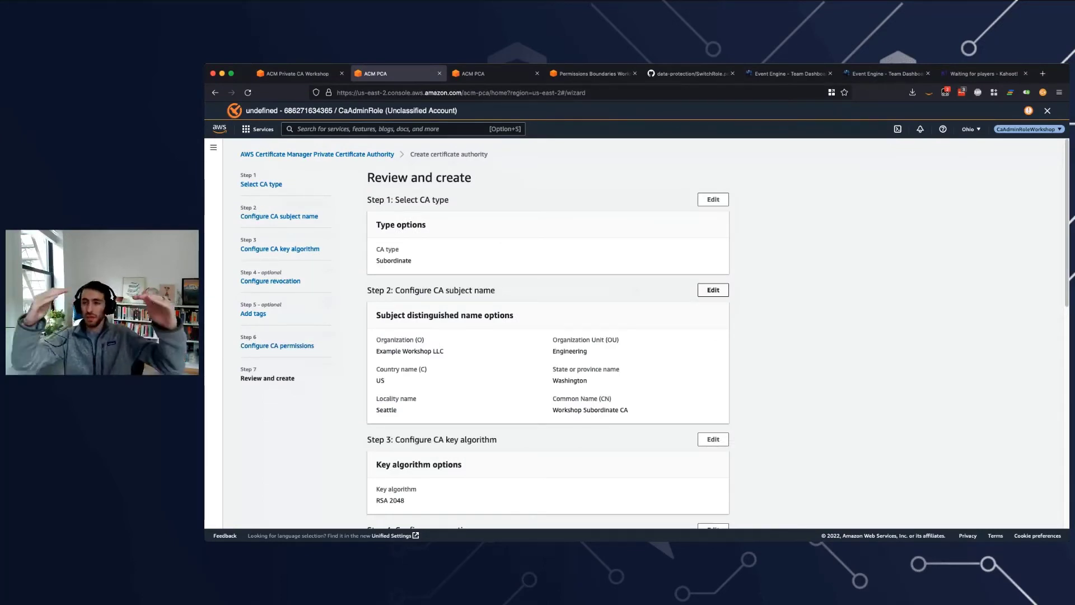
Step: Reopen the key algorithm options from the review to examine the available choices, and return to the review without changing them
scroll(636, 334, down, 3)
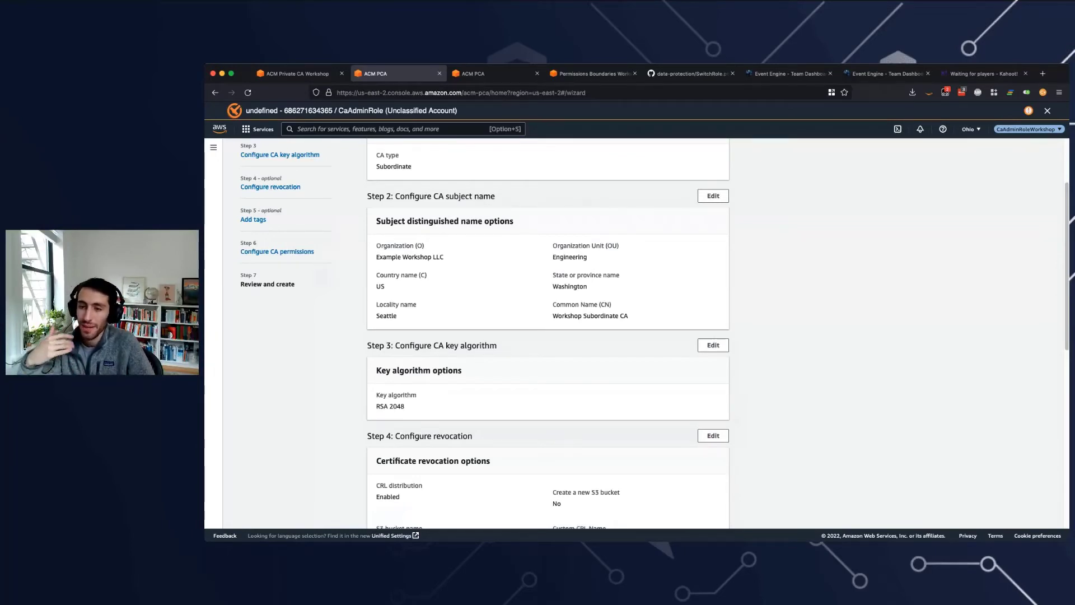
click(713, 345)
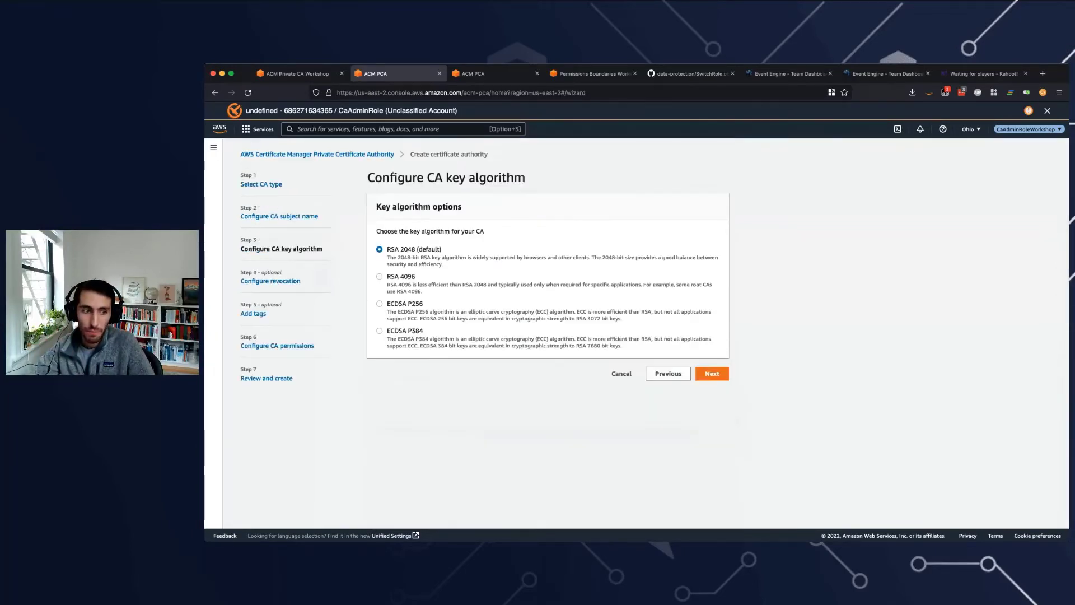
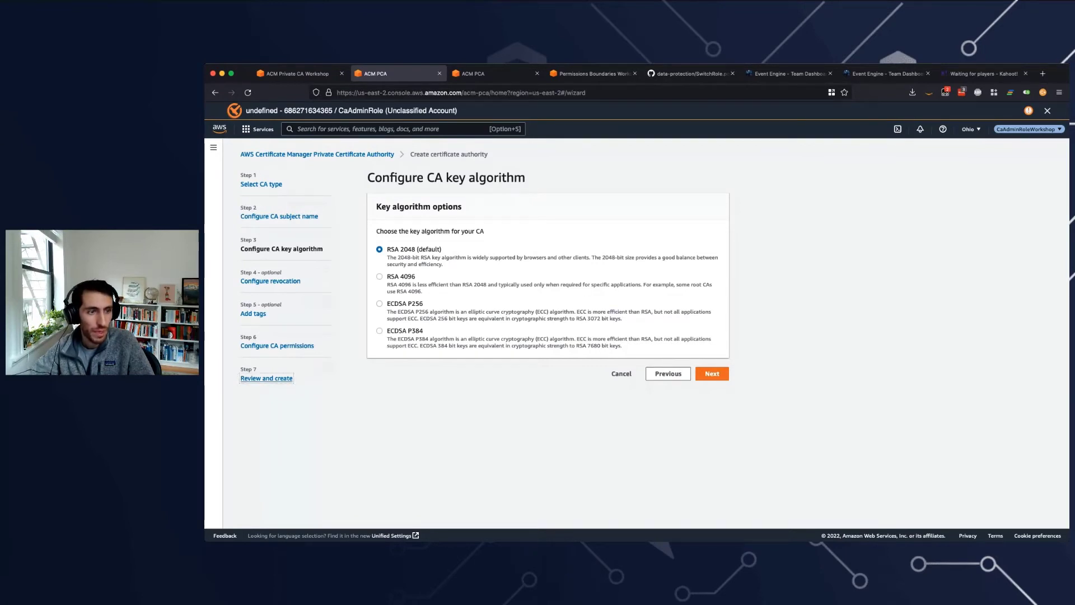
click(266, 378)
Step: Review the subordinate CA's revocation, tag and permission settings and acknowledge the monthly private CA charges
scroll(547, 334, down, 10)
scroll(548, 333, up, 10)
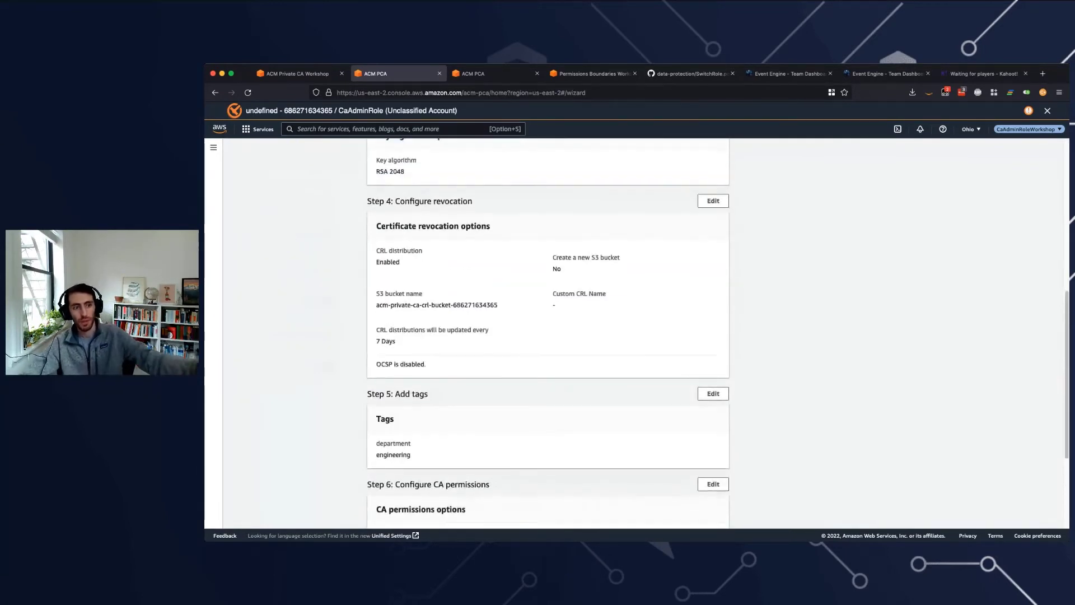
scroll(548, 334, down, 10)
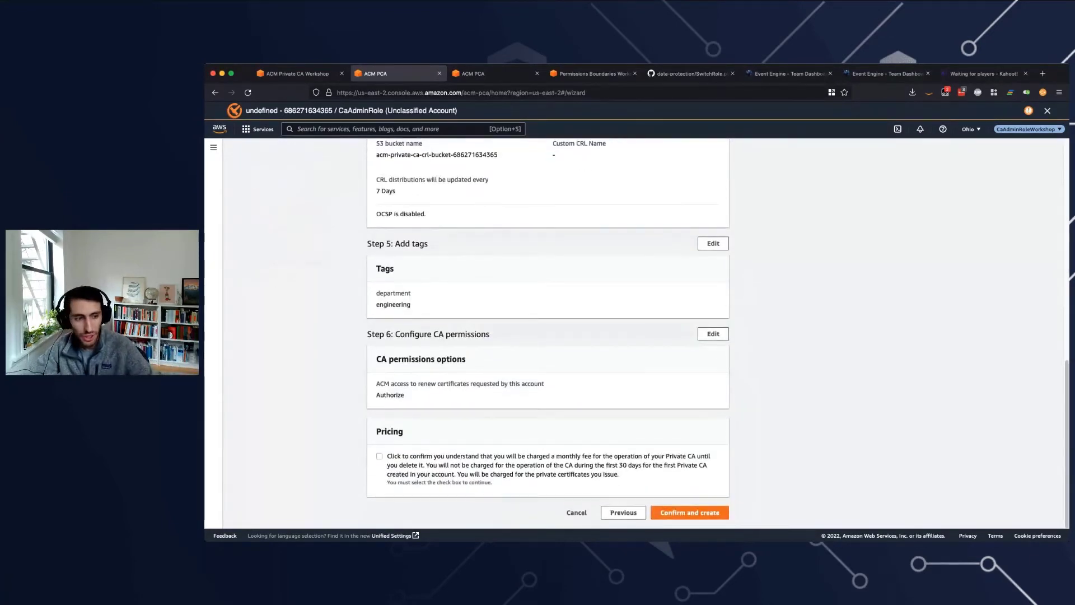
click(379, 456)
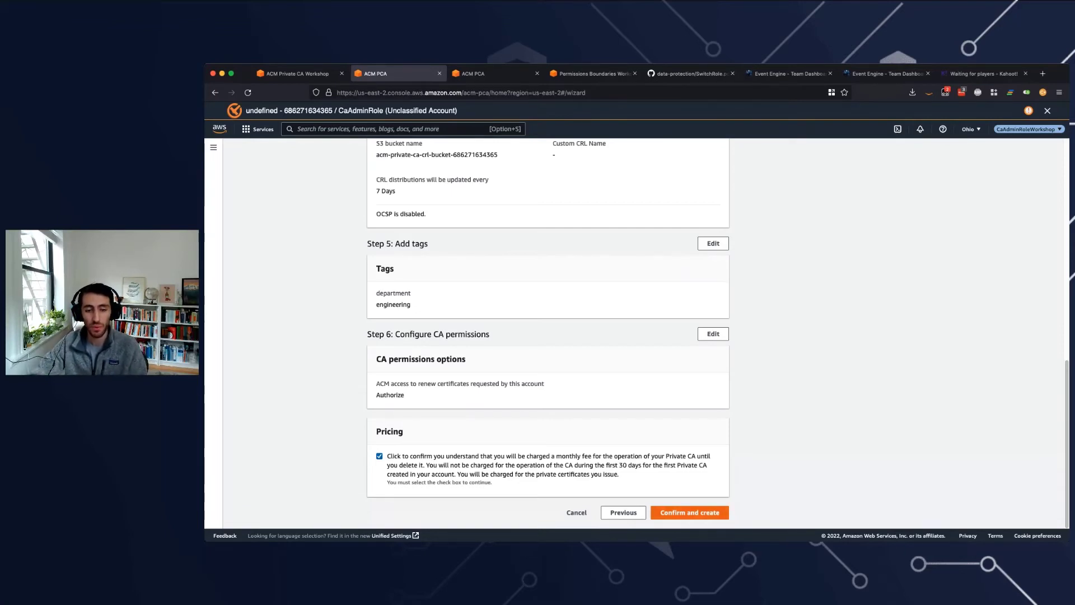
Step: Create the subordinate CA and start installing its CA certificate, choosing the Workshop Root CA as the parent private CA
click(690, 512)
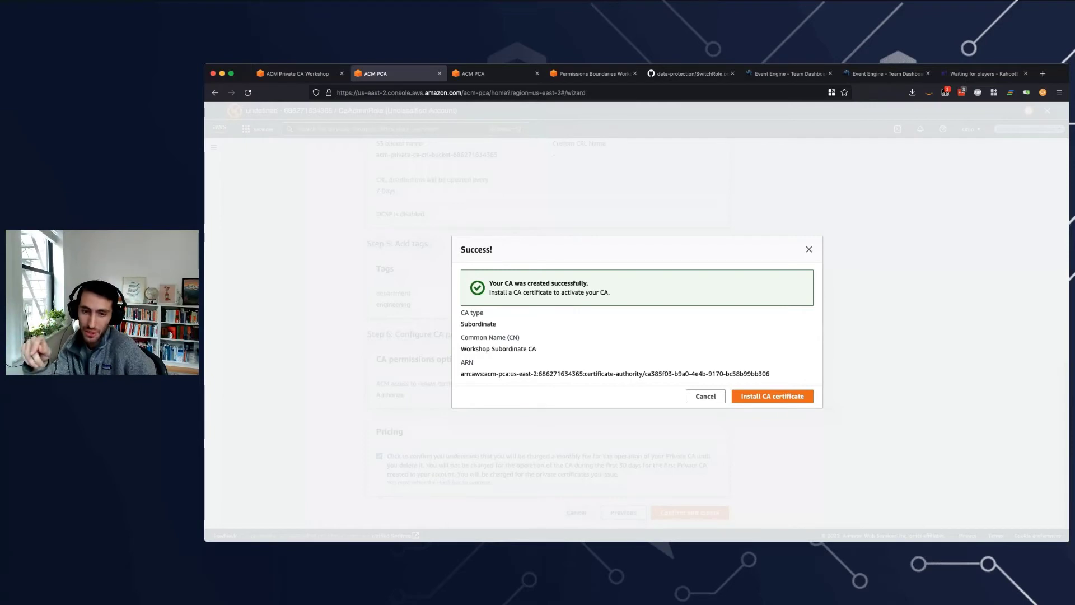
click(772, 396)
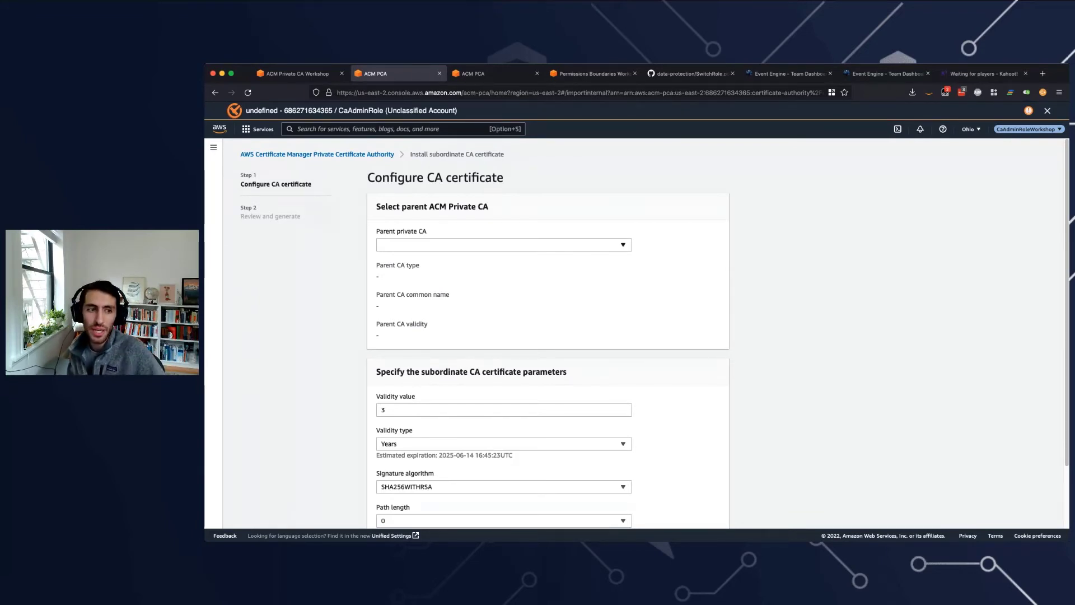
click(502, 244)
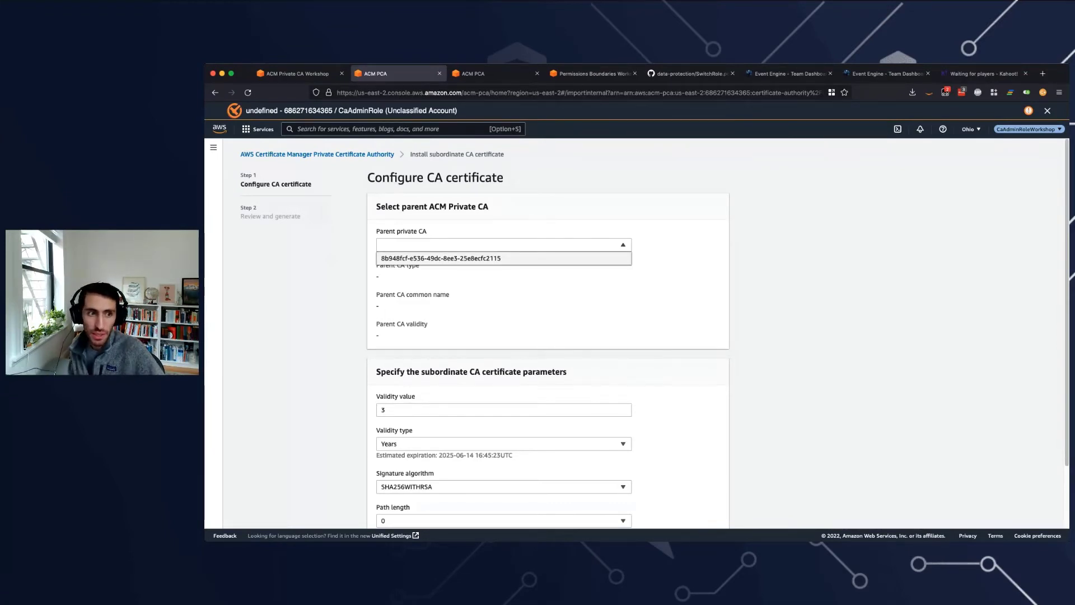
click(503, 258)
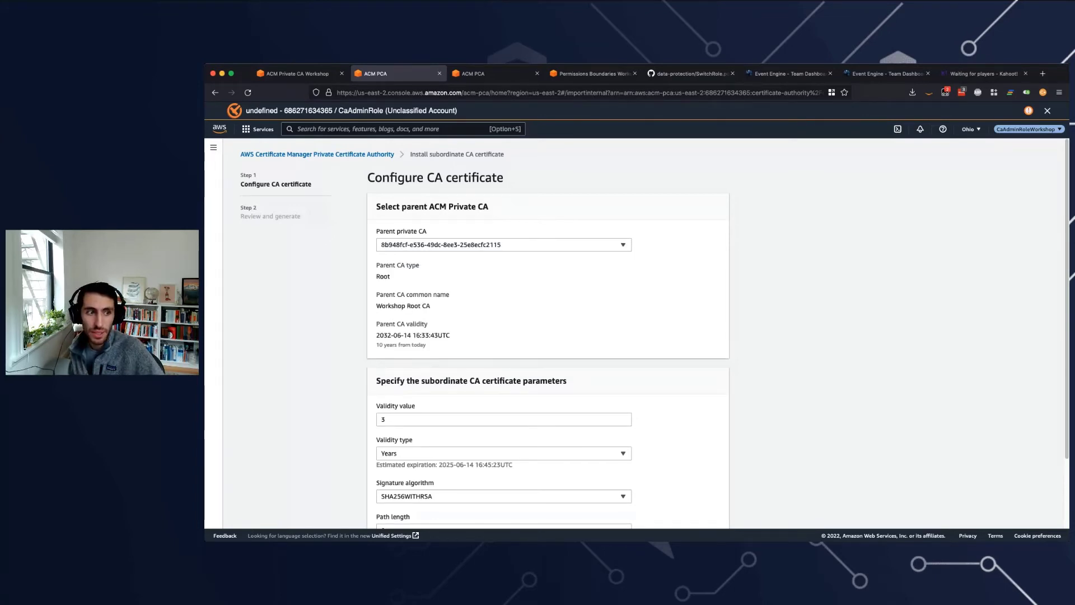
Step: Examine the parent CA's type, common name and validity, and the subordinate CA certificate's validity, signature algorithm and path length parameters
drag(376, 265, 390, 276)
click(390, 276)
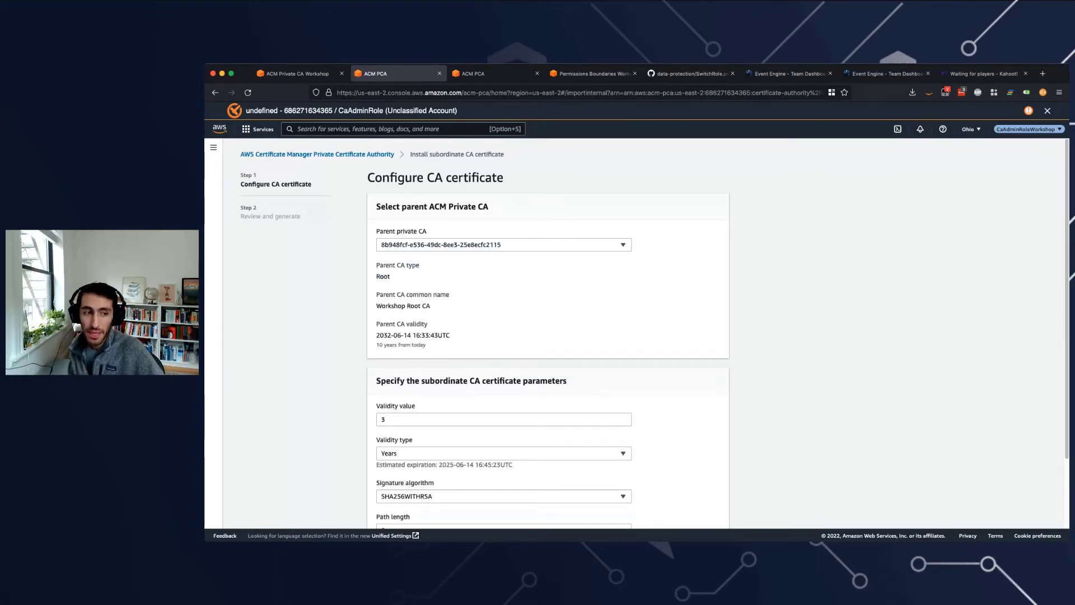
scroll(376, 296, up, 5)
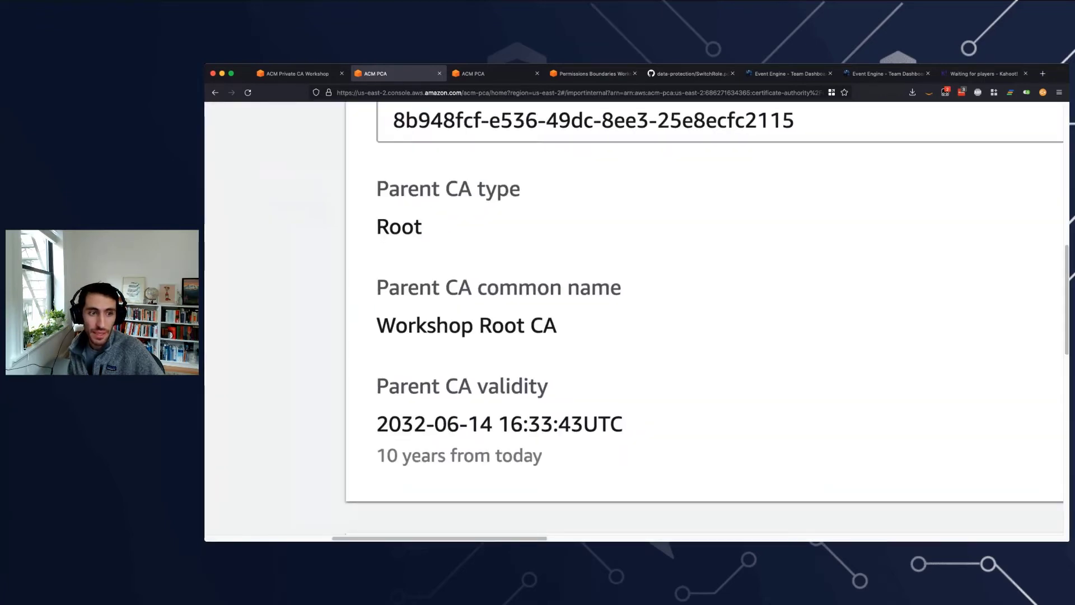
drag(376, 326, 558, 325)
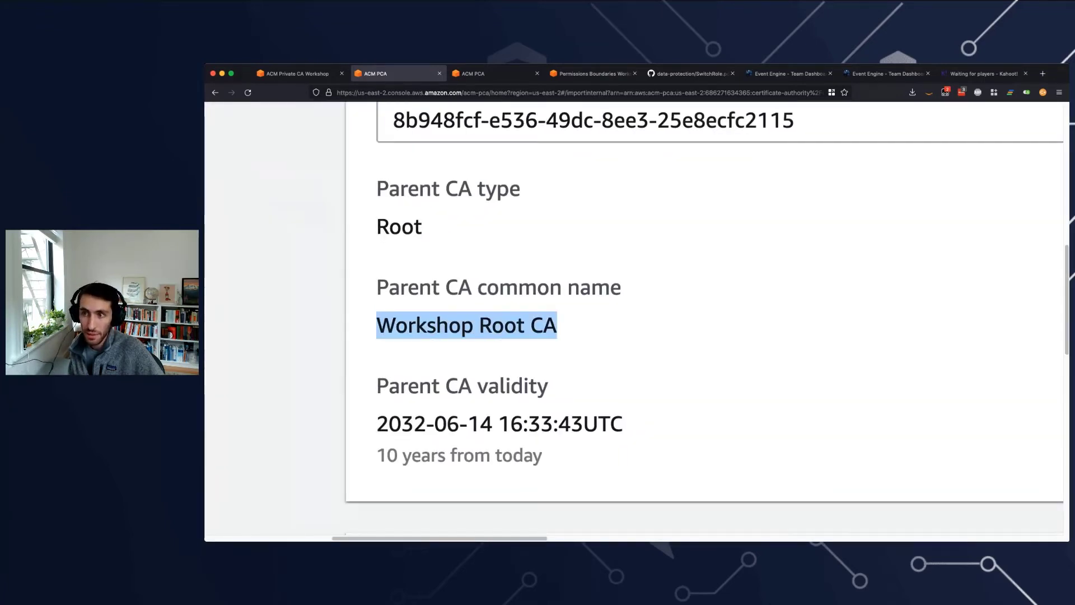
drag(377, 424, 611, 424)
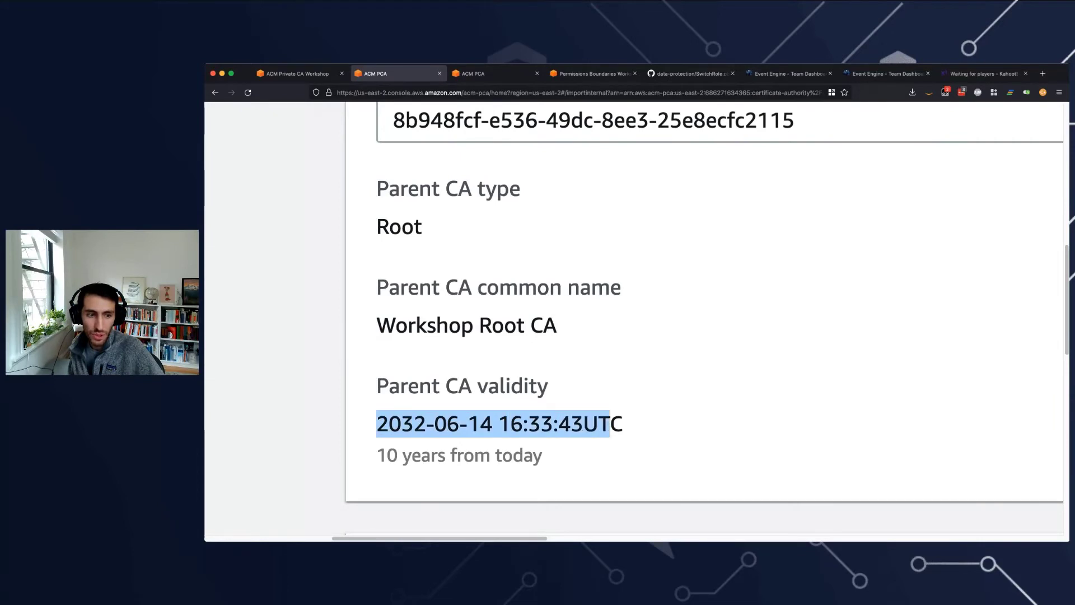
click(426, 454)
scroll(426, 454, down, 5)
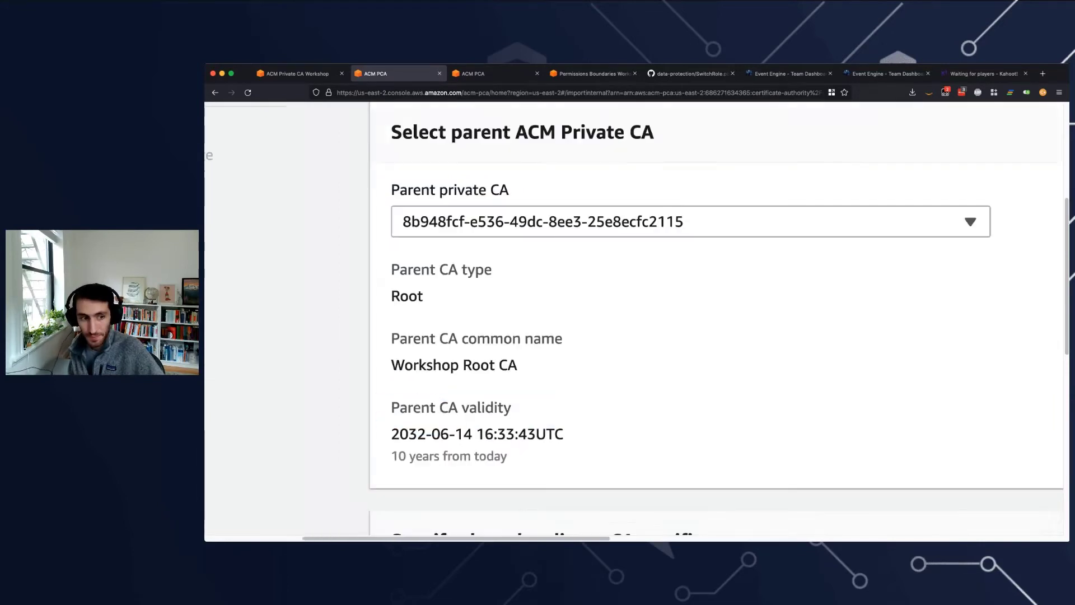
scroll(426, 453, down, 2)
scroll(454, 334, down, 4)
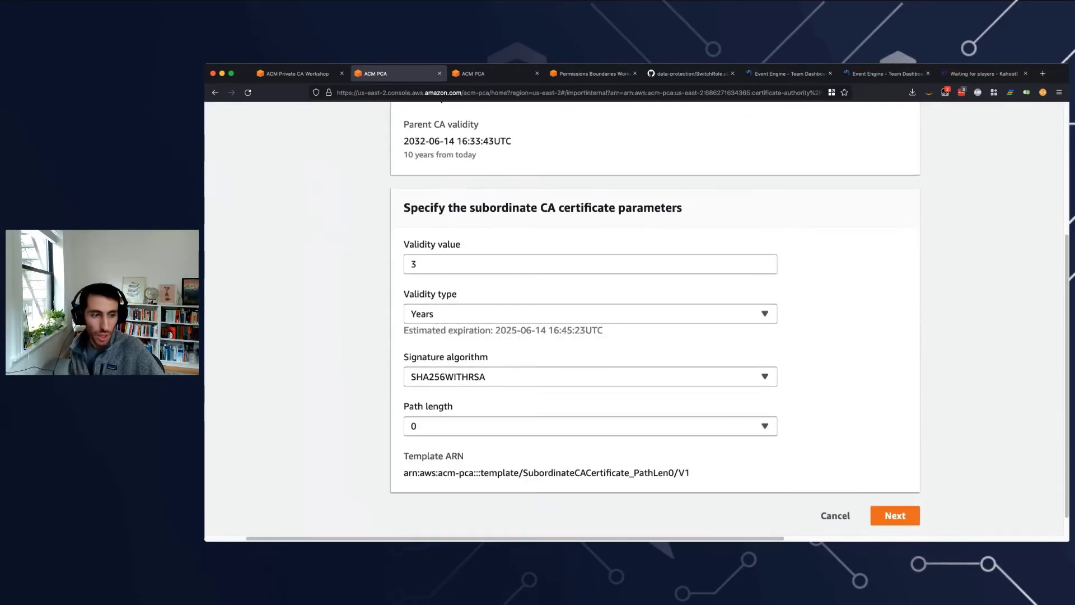
Step: Compare the subordinate CA certificate parameters with the workshop guide's step 11 settings and its note on path length
scroll(455, 335, up, 3)
scroll(454, 342, up, 2)
scroll(454, 342, down, 2)
scroll(454, 342, right, 2)
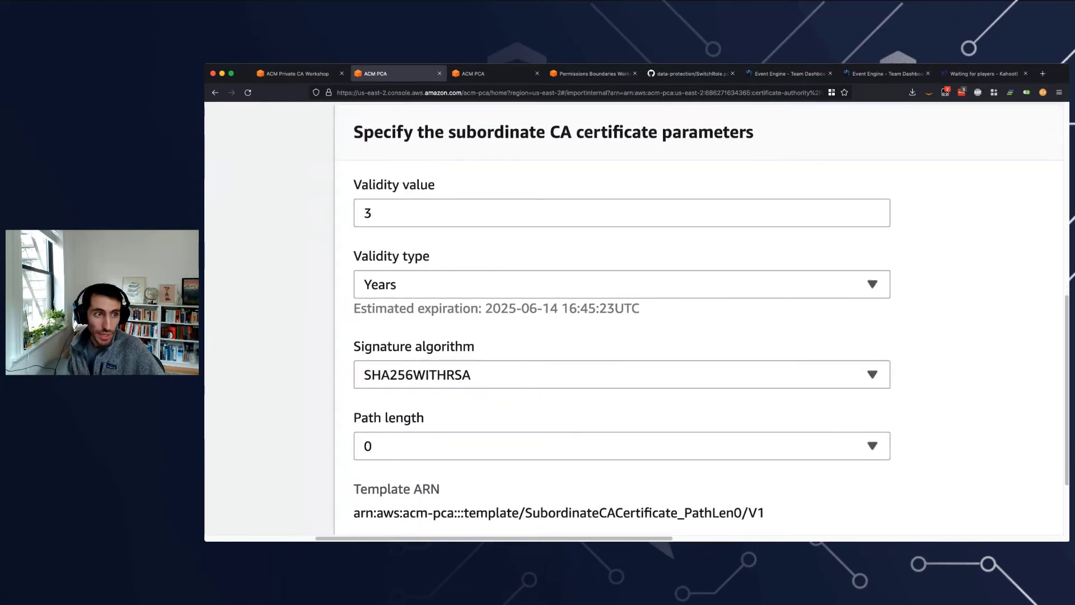
scroll(424, 216, up, 1)
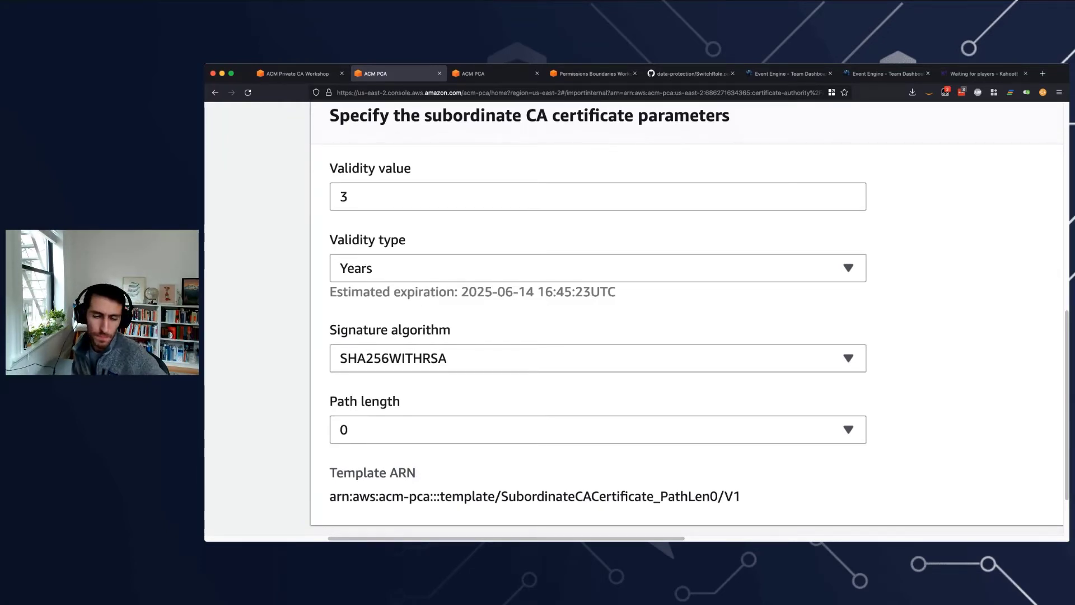
click(298, 74)
scroll(698, 324, down, 2)
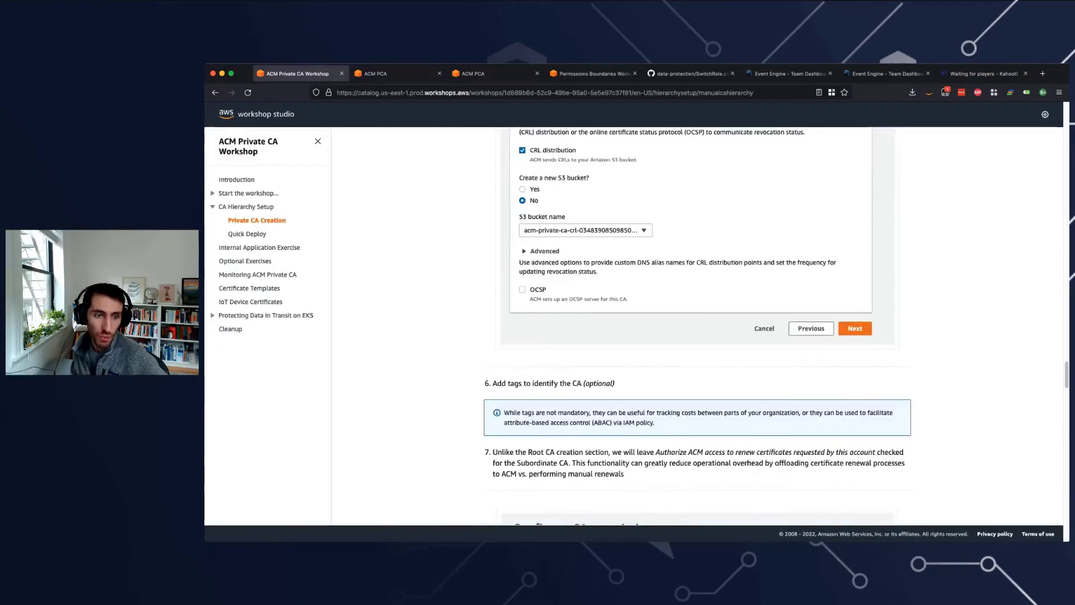
scroll(698, 325, down, 20)
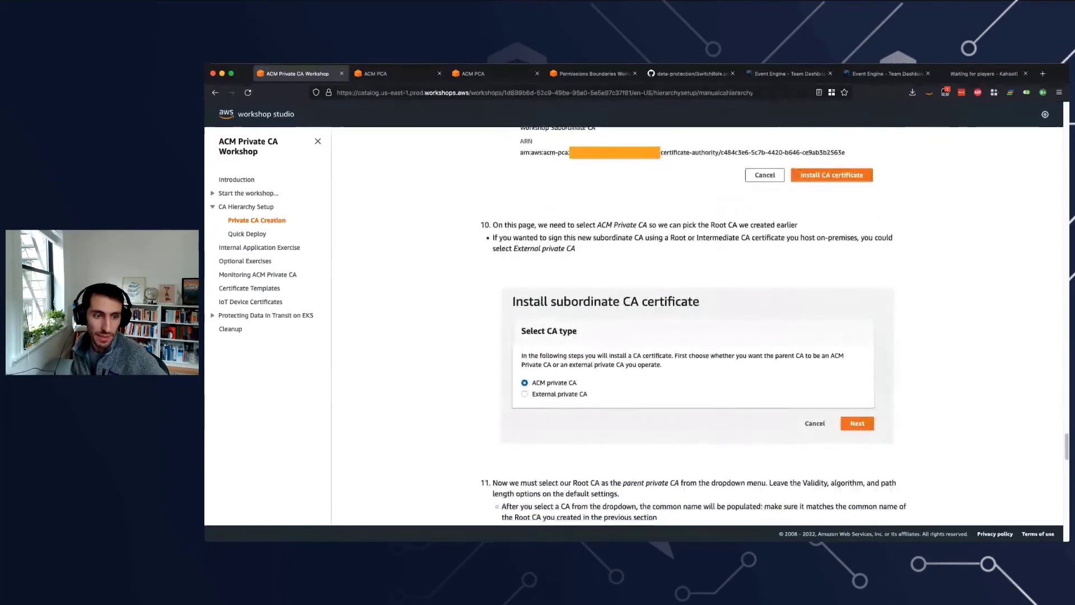
scroll(698, 325, down, 15)
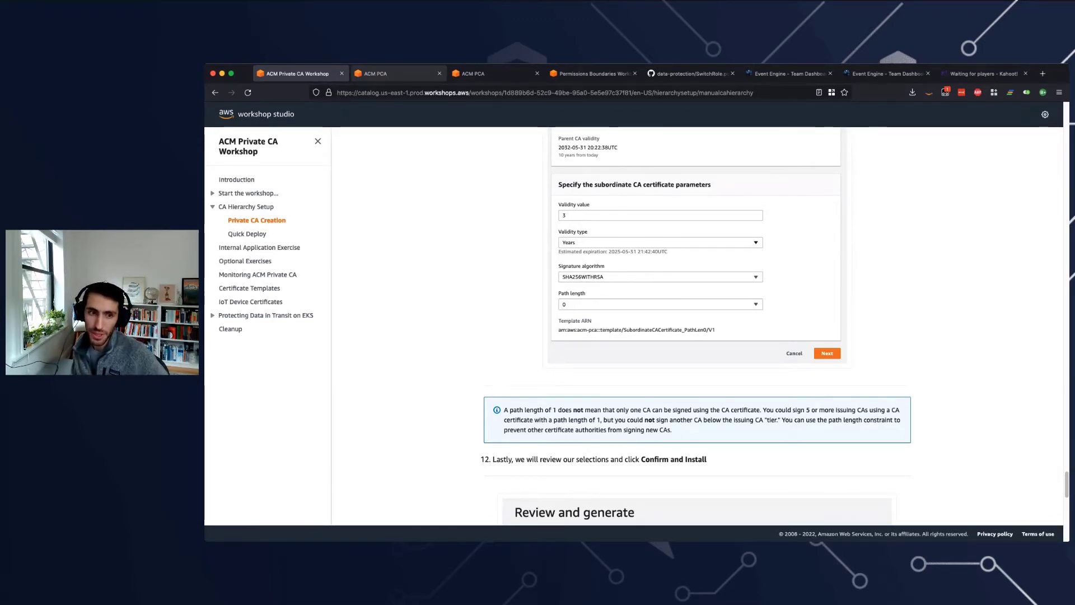
scroll(559, 440, up, 3)
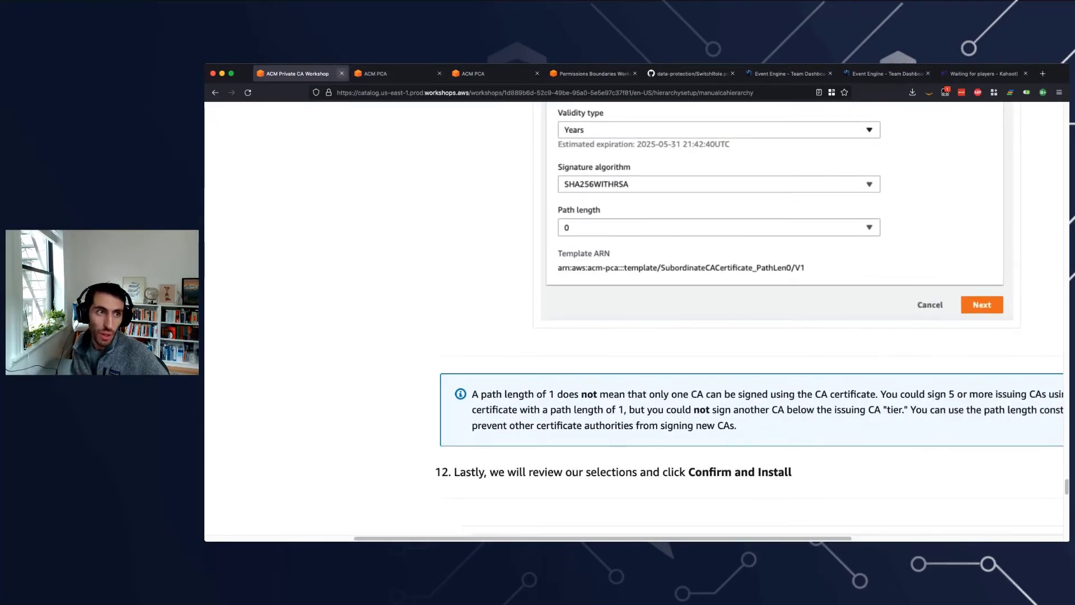
click(381, 73)
scroll(688, 318, down, 1)
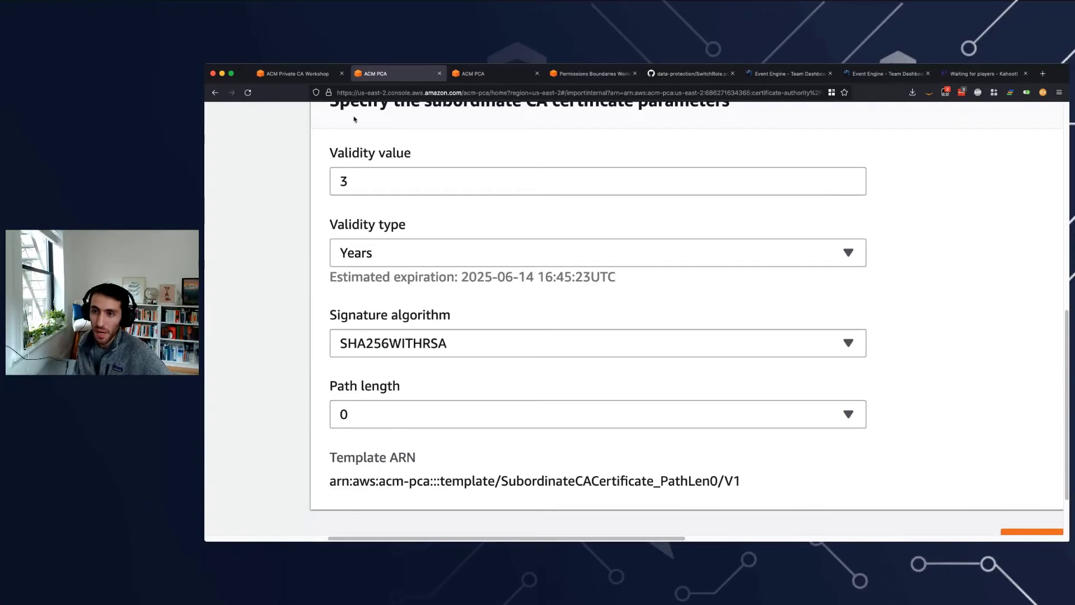
key(ctrl+shift+Tab)
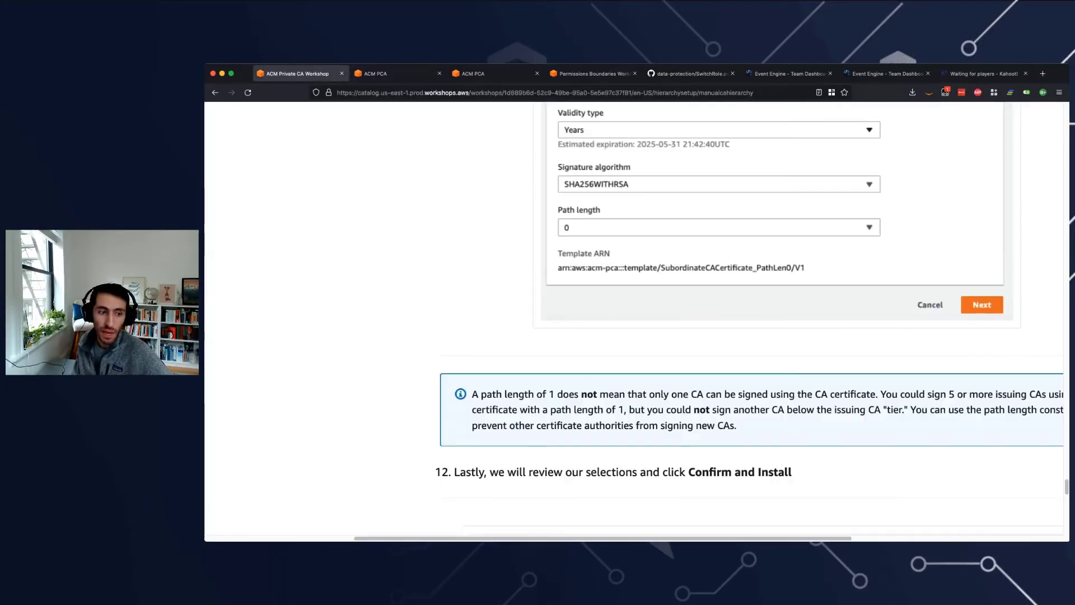
scroll(708, 321, down, 1)
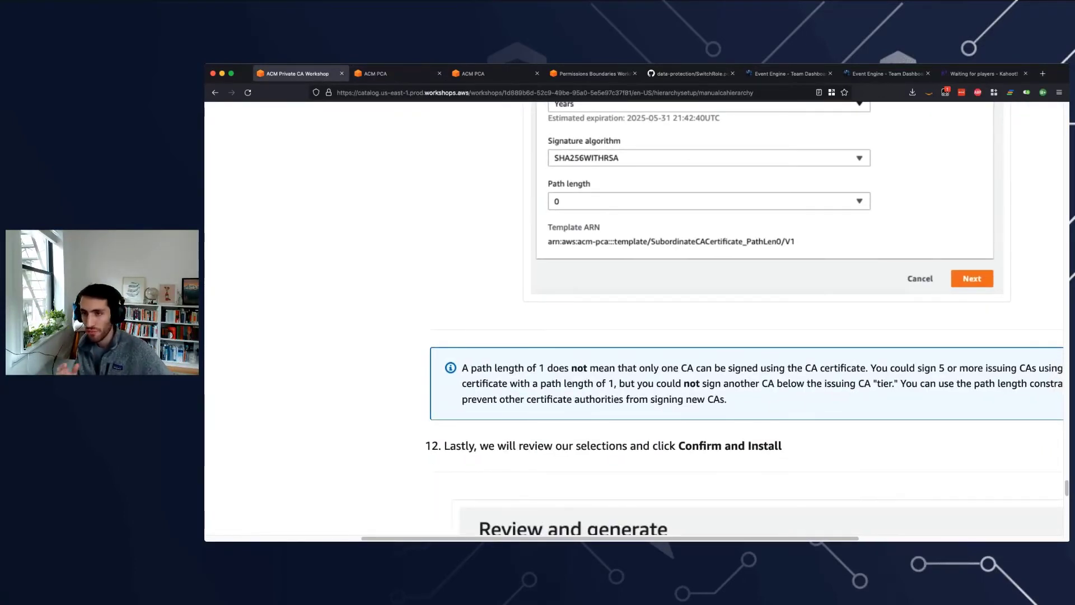
scroll(708, 321, right, 3)
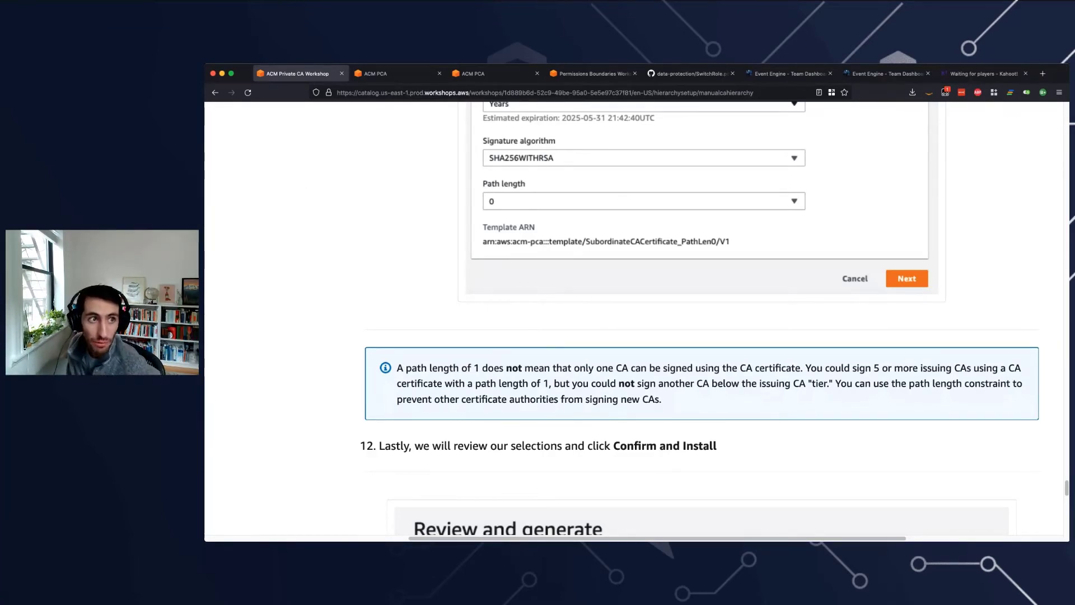
Step: Proceed with the configured subordinate CA certificate parameters, and confirm and install the certificate
key(ctrl+Tab)
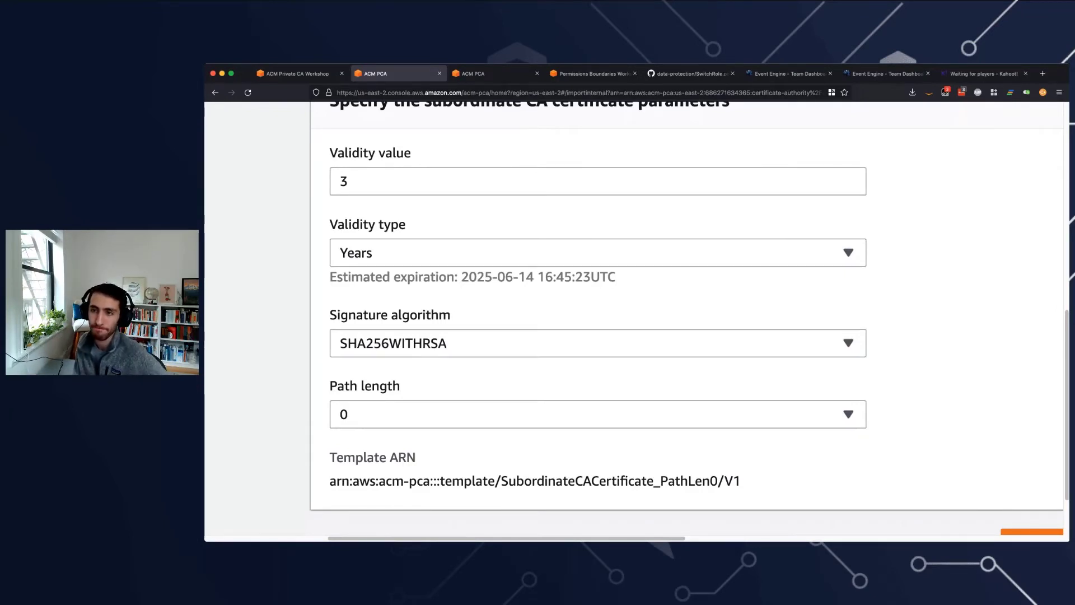
scroll(634, 318, down, 5)
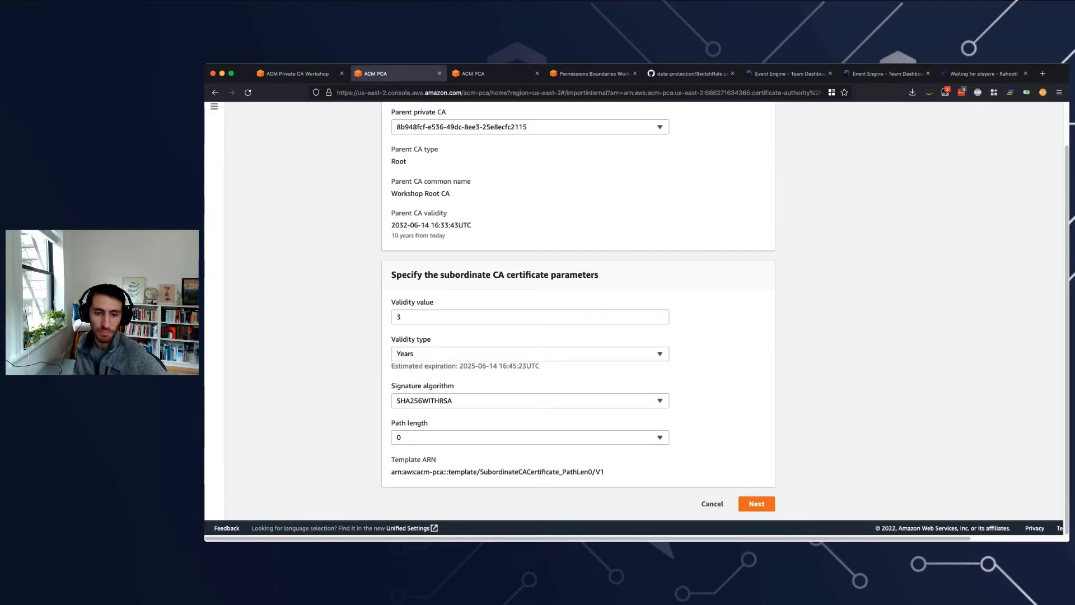
click(755, 503)
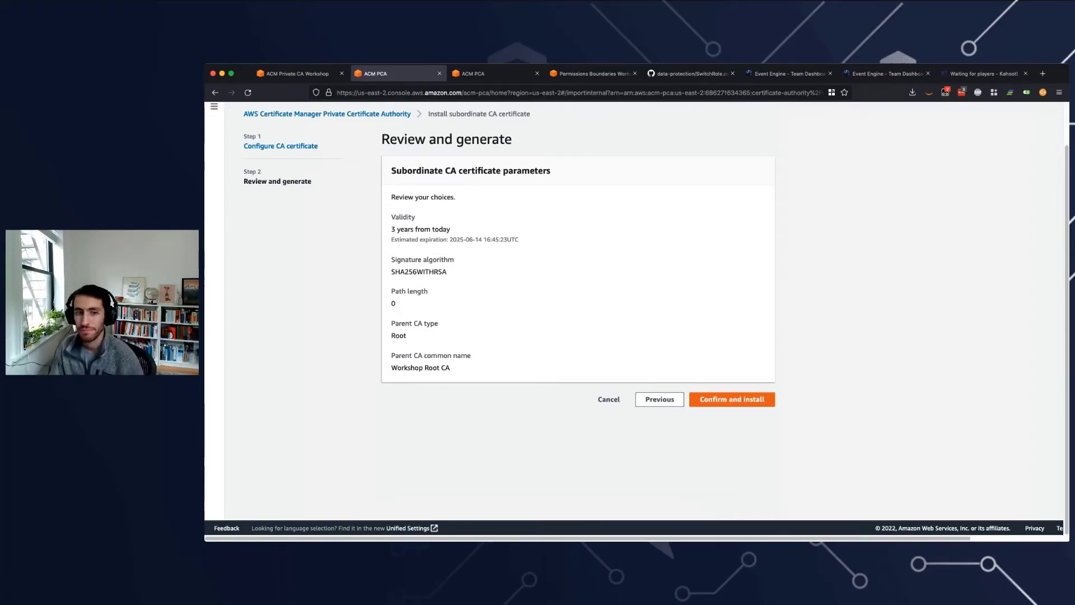
click(732, 399)
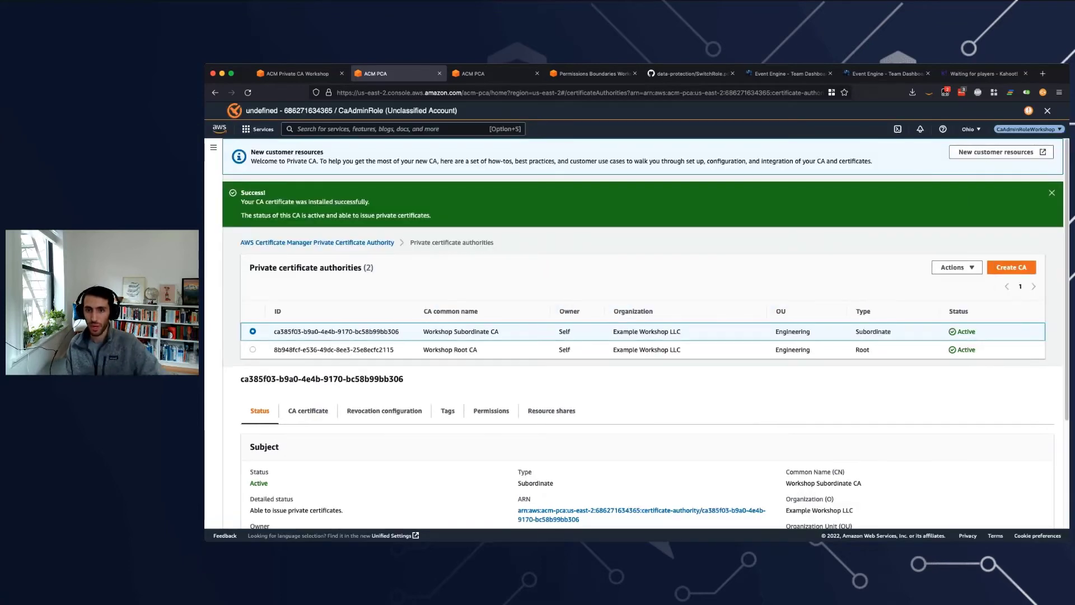
Step: View the status details of Workshop Root CA and Workshop Subordinate CA in the private certificate authorities list
click(253, 349)
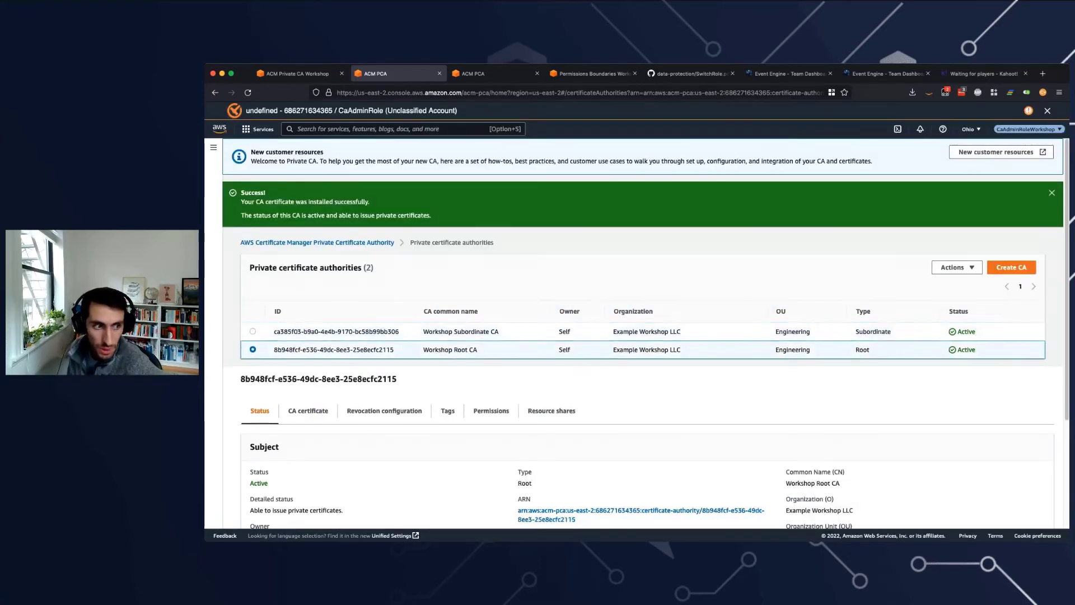
click(253, 331)
click(253, 350)
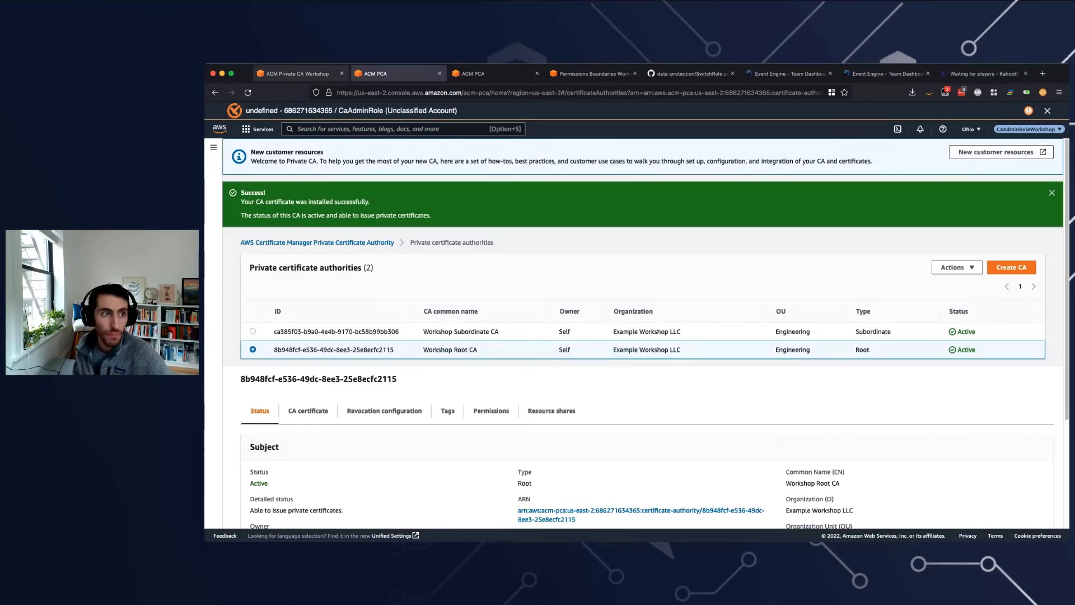
Step: Open Quiz 3 under Subordinate CA Quiz in the workshop guide and read the question on signing the subordinate CA CSR
click(298, 74)
scroll(636, 319, down, 10)
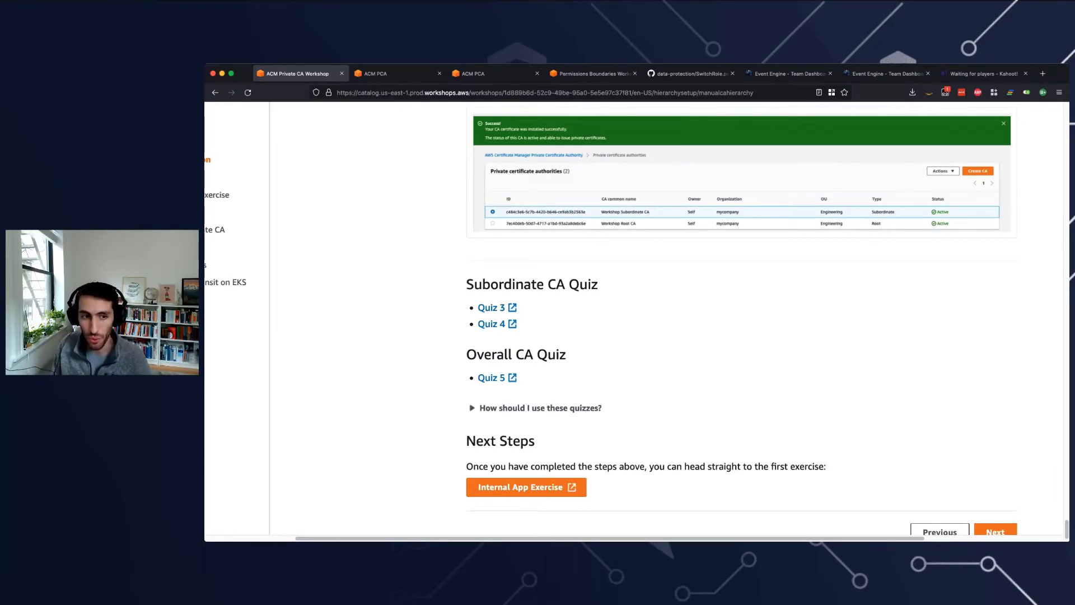
click(493, 308)
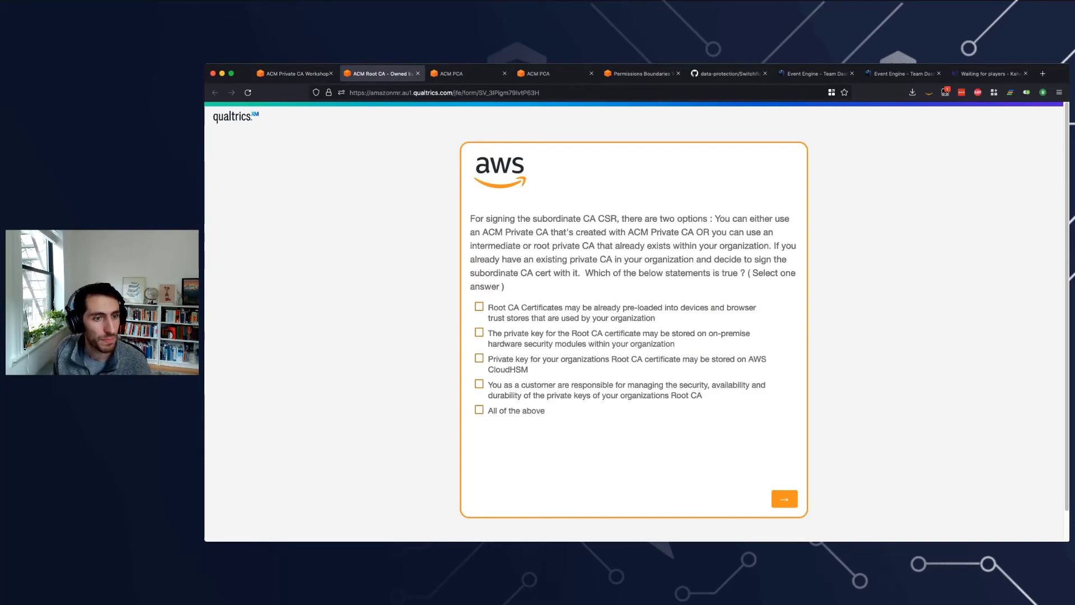
scroll(485, 270, up, 4)
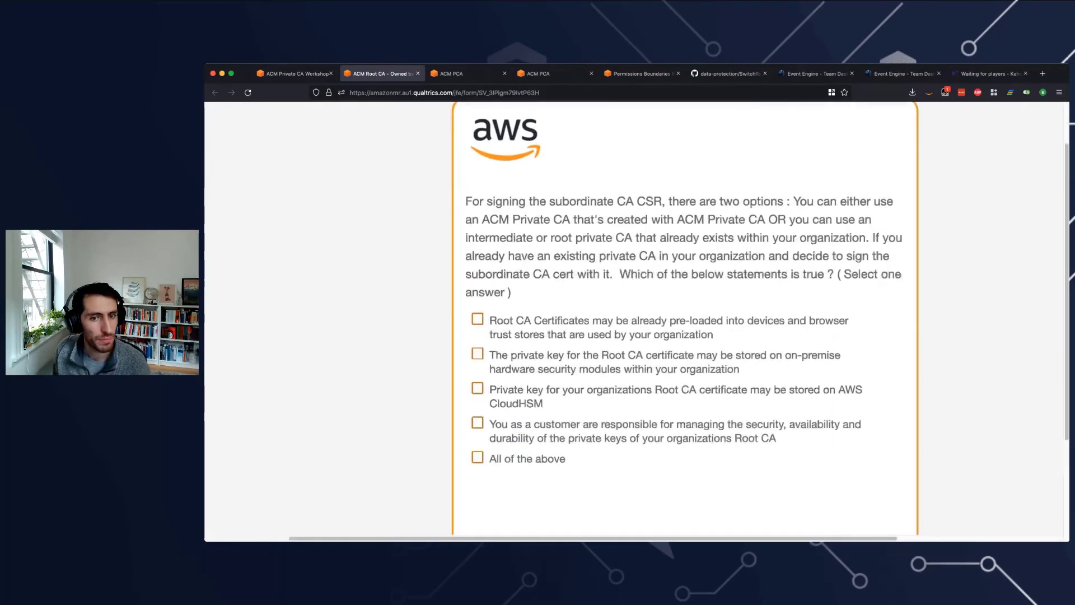
scroll(693, 350, up, 3)
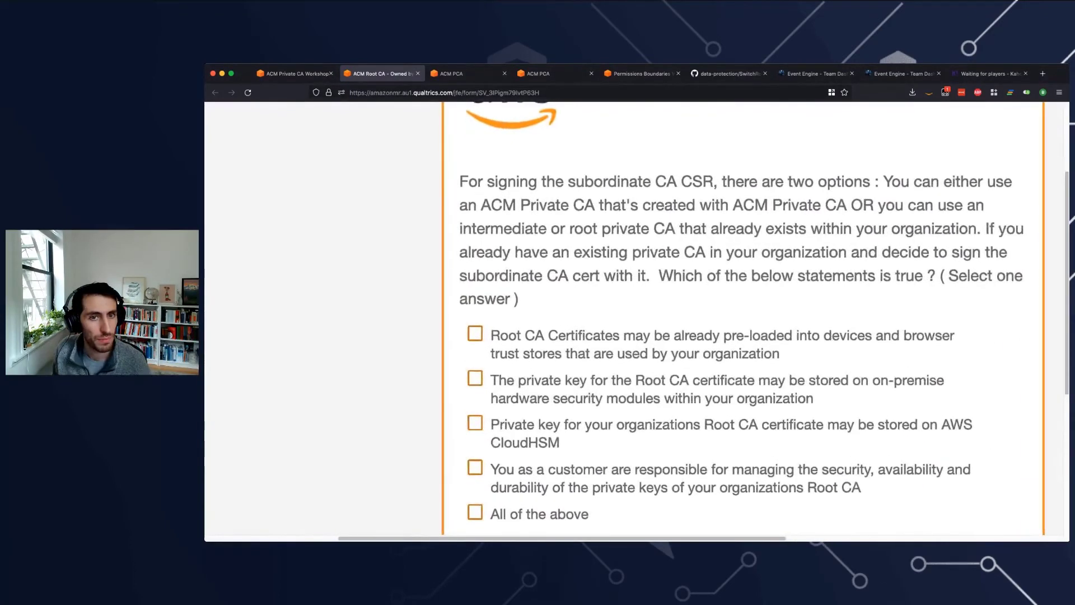
scroll(637, 318, down, 1)
scroll(637, 319, right, 2)
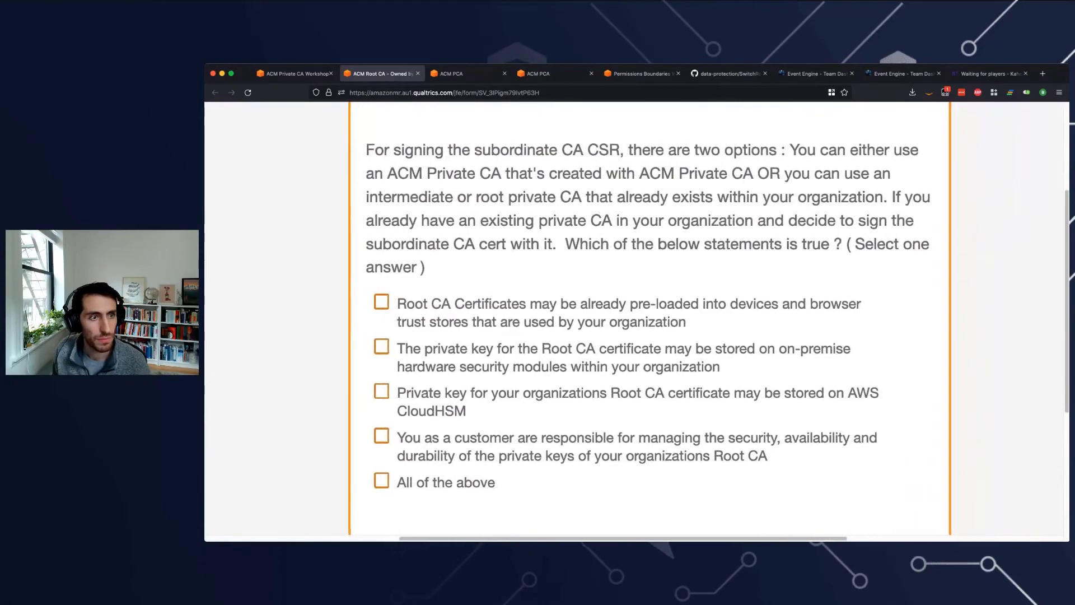
scroll(650, 314, up, 1)
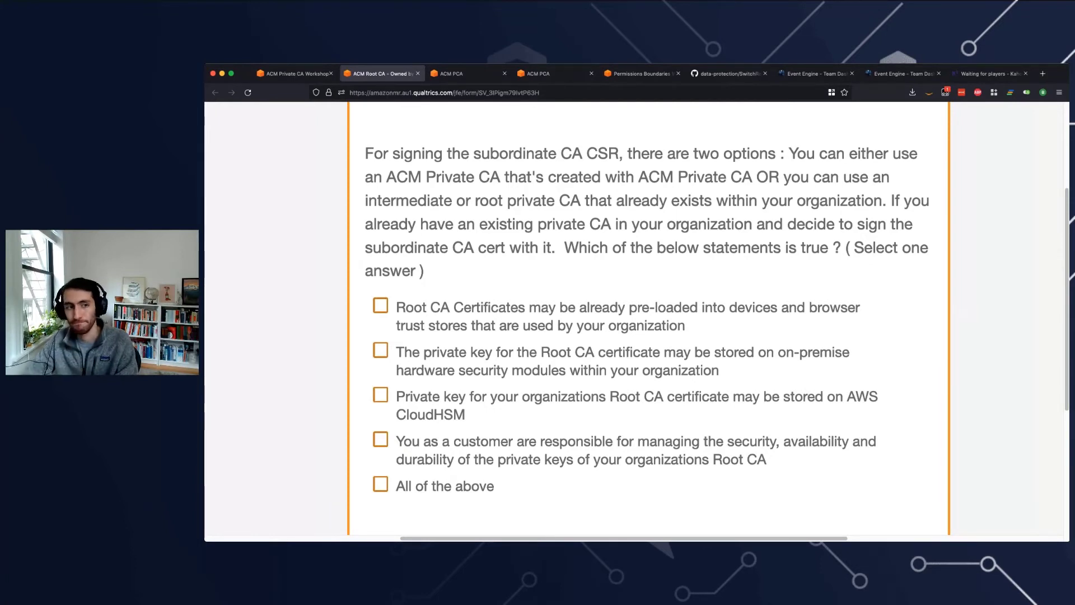
scroll(647, 314, down, 1)
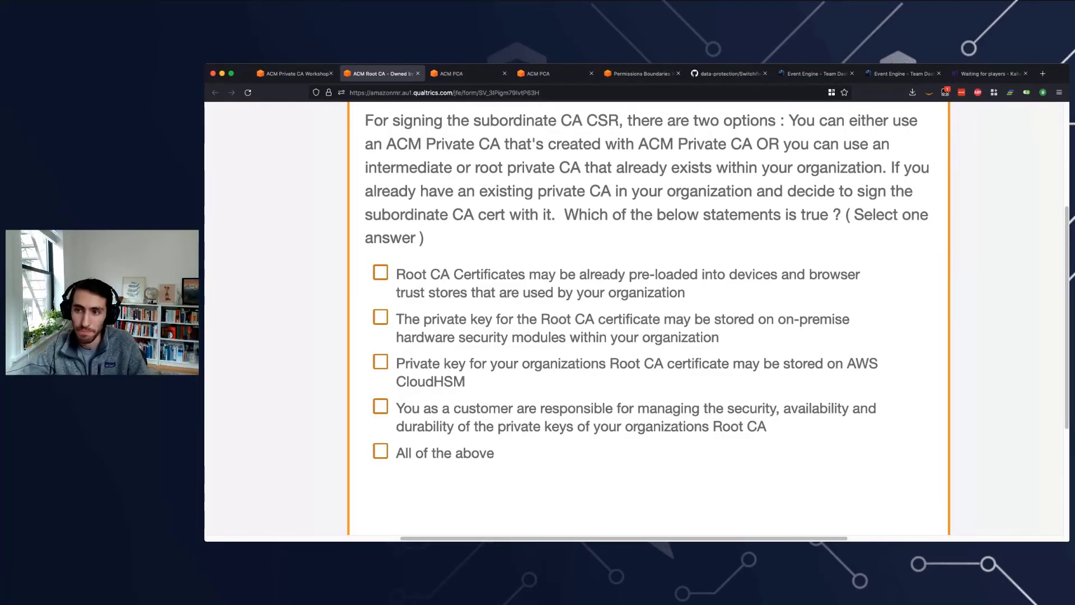
Step: Mark the four individual statements about the organization's Root CA certificates and private keys as true, one after another
click(380, 272)
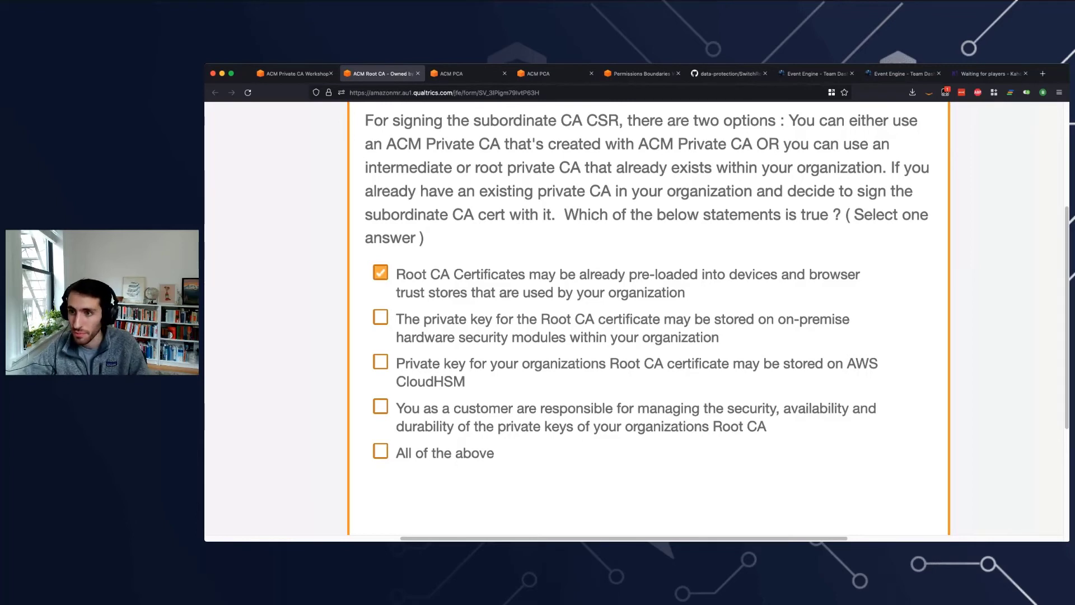
scroll(649, 320, down, 1)
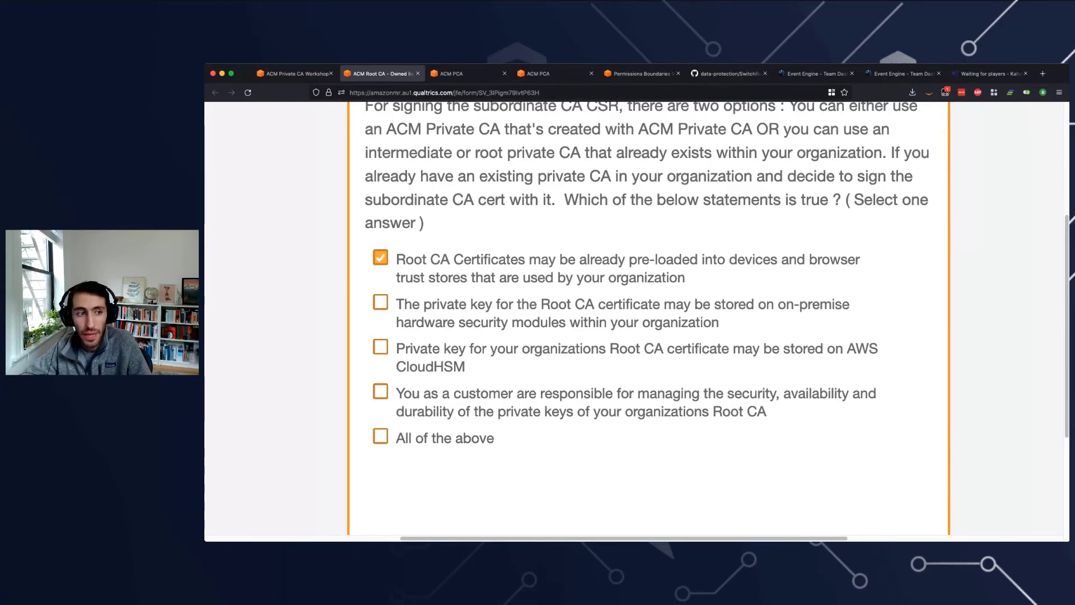
click(380, 303)
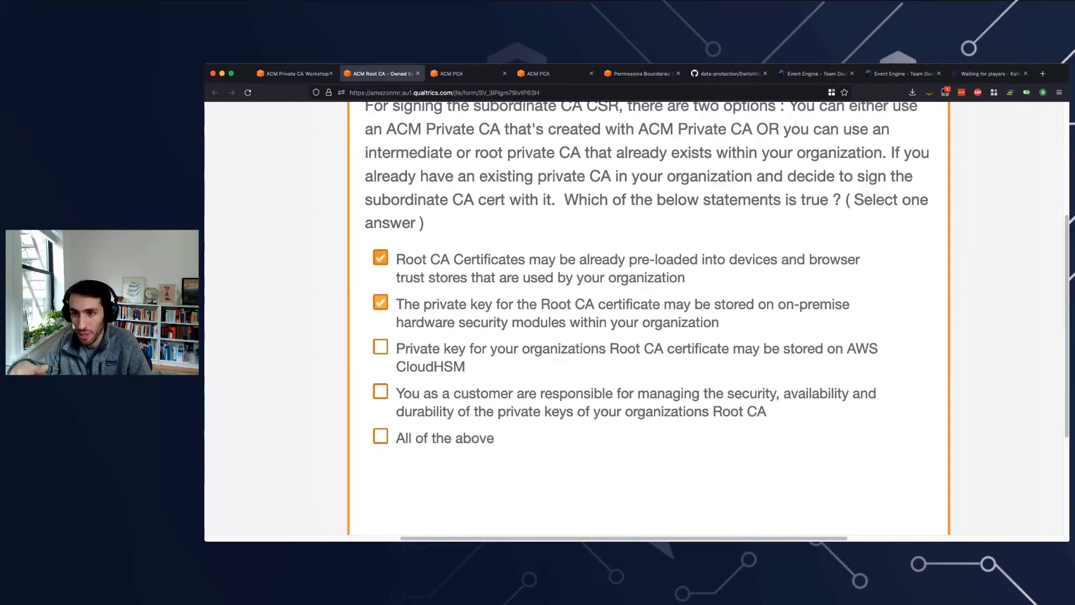
scroll(637, 319, down, 1)
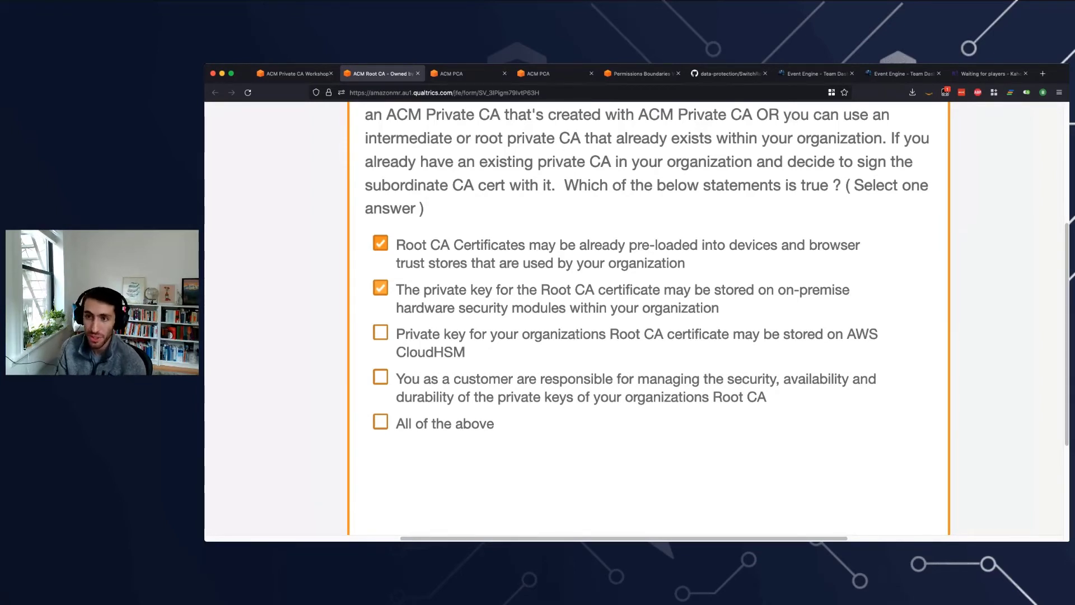
click(380, 332)
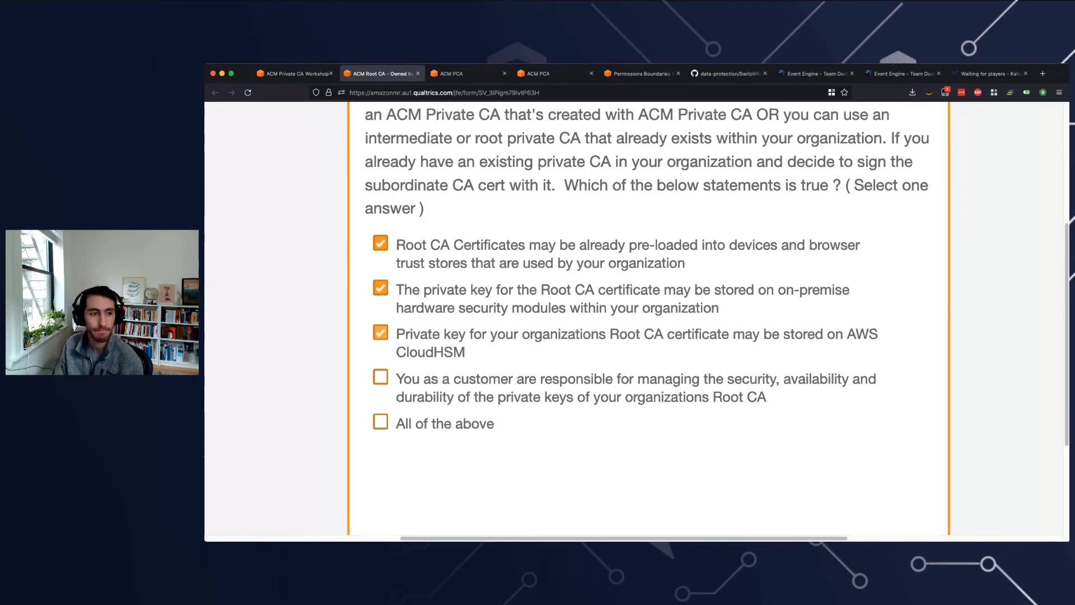
scroll(636, 318, down, 1)
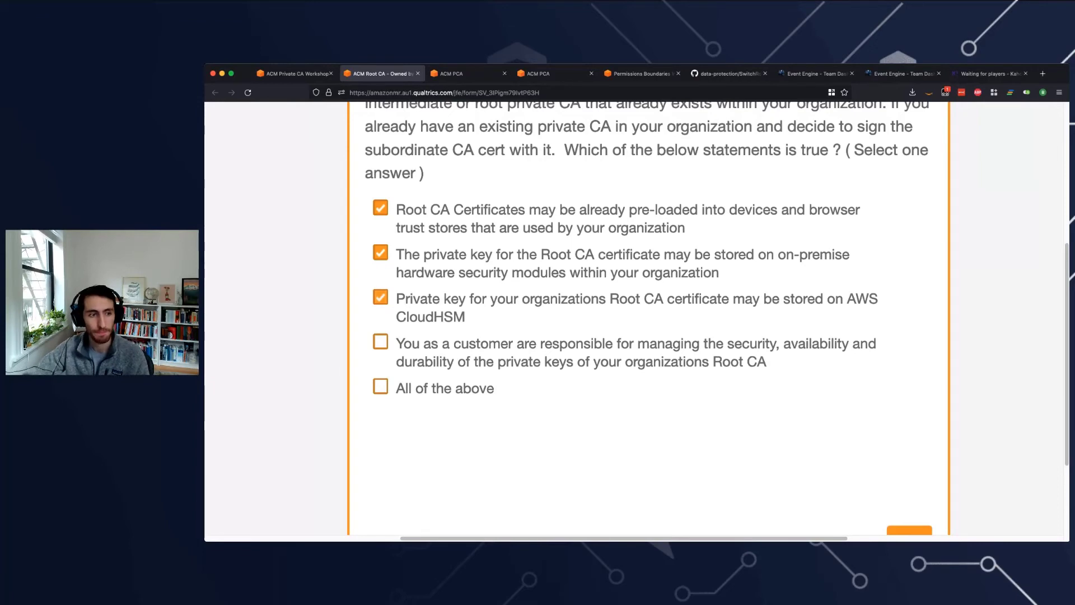
click(380, 341)
Step: Choose "All of the above" as the only quiz answer, clearing the four individual statements
click(380, 387)
click(381, 342)
click(380, 297)
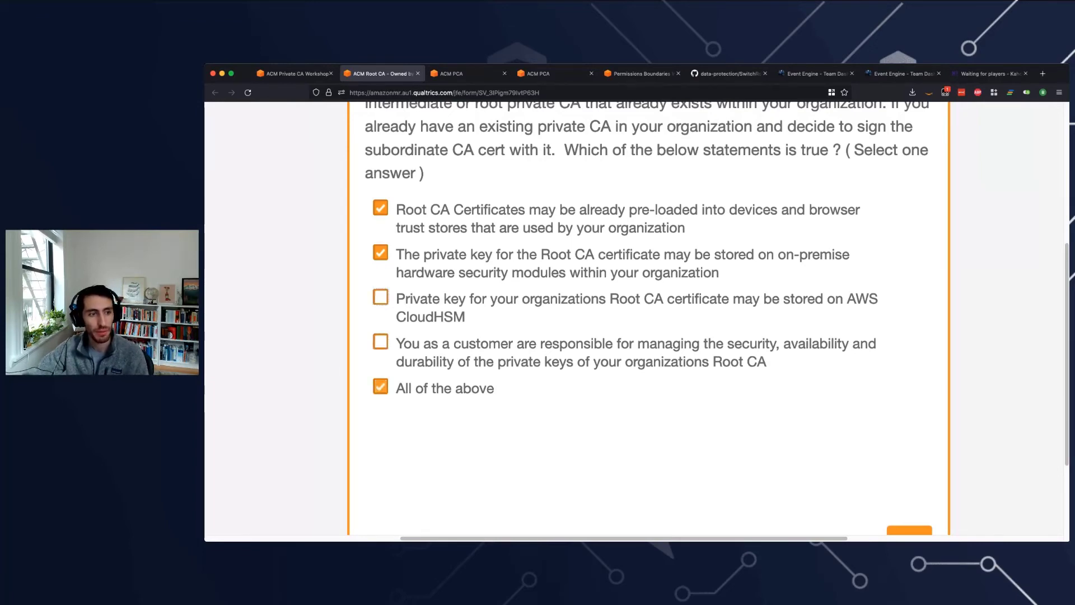
click(380, 252)
click(380, 208)
scroll(637, 321, down, 5)
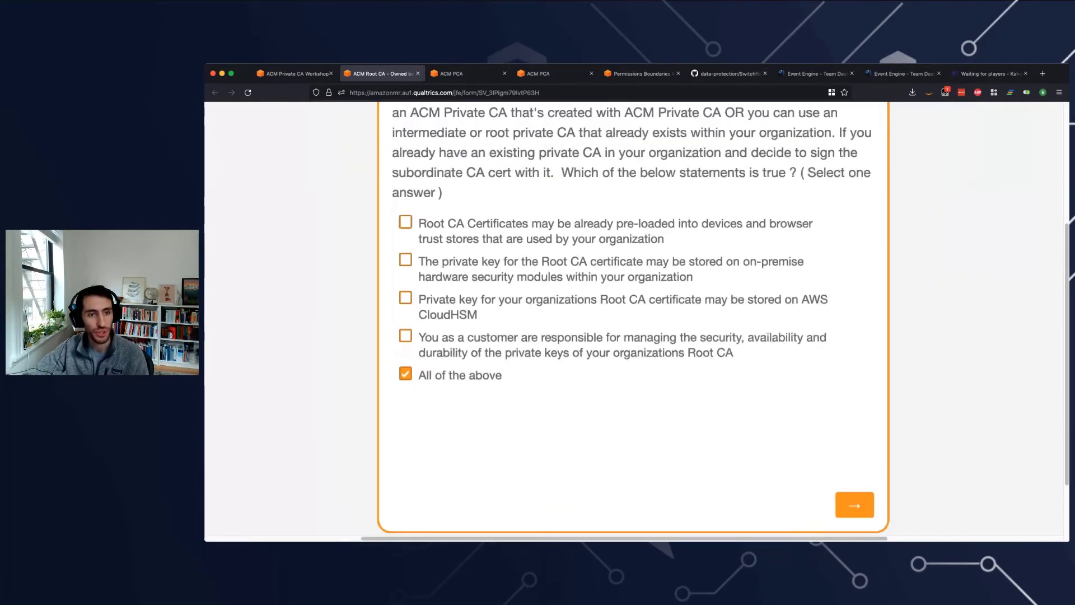
Step: Submit the quiz answer and examine the diagram of an issuing CA under existing CA infrastructure
click(784, 467)
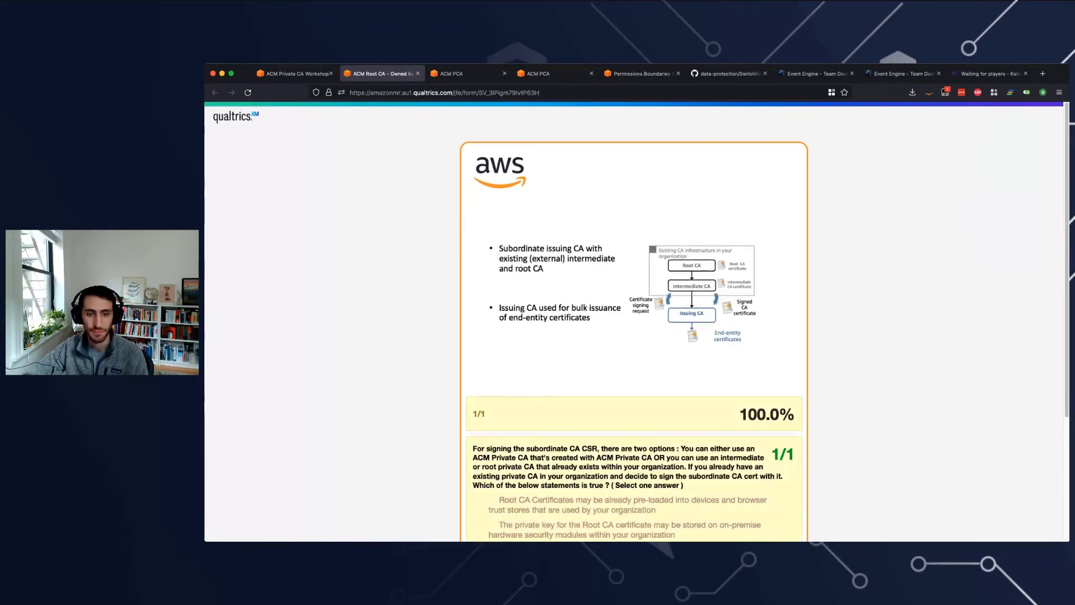
scroll(715, 306, up, 5)
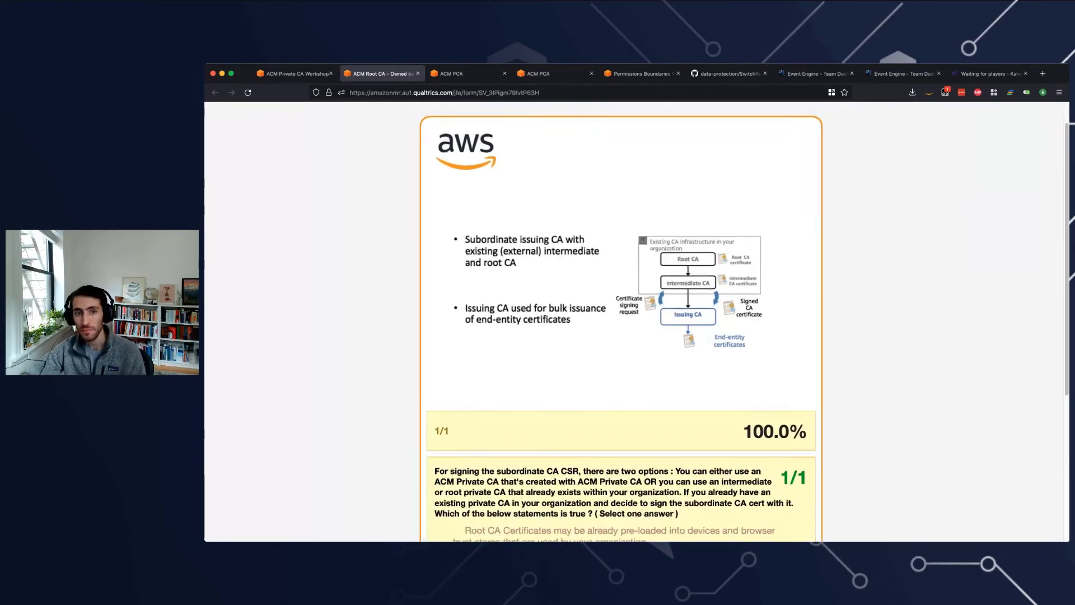
scroll(715, 306, up, 5)
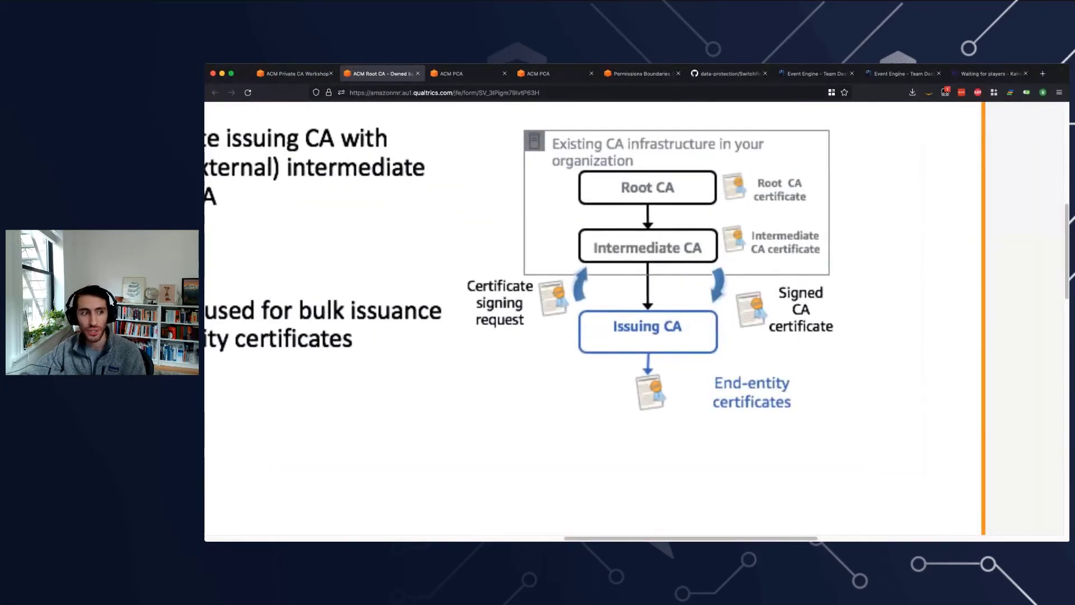
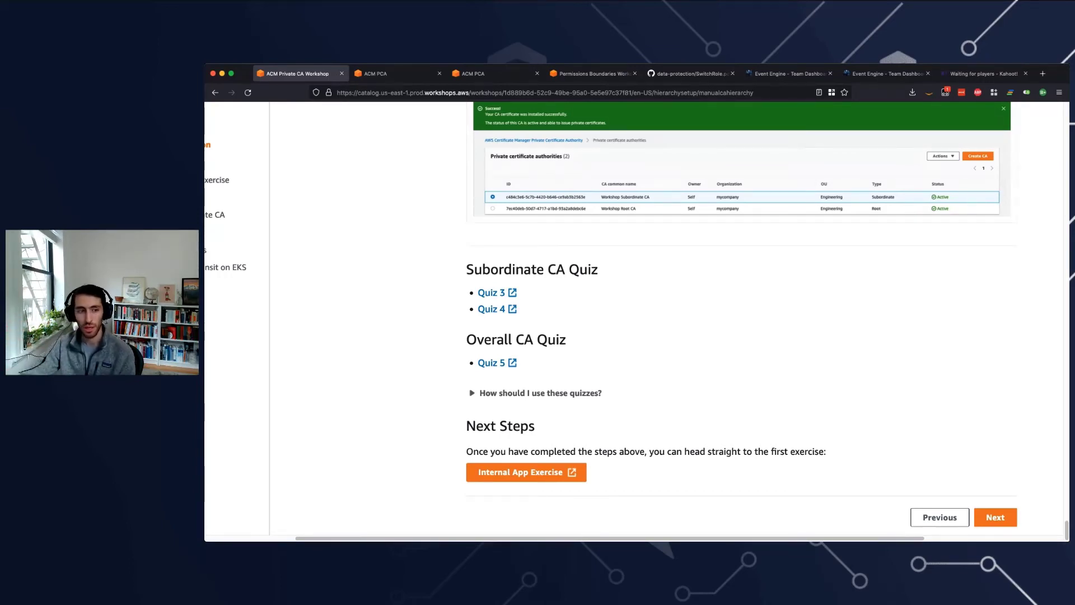
Step: Open the Internal Application Exercise page of the workshop guide and read the section on assuming the AppDevRole IAM role
scroll(637, 322, down, 3)
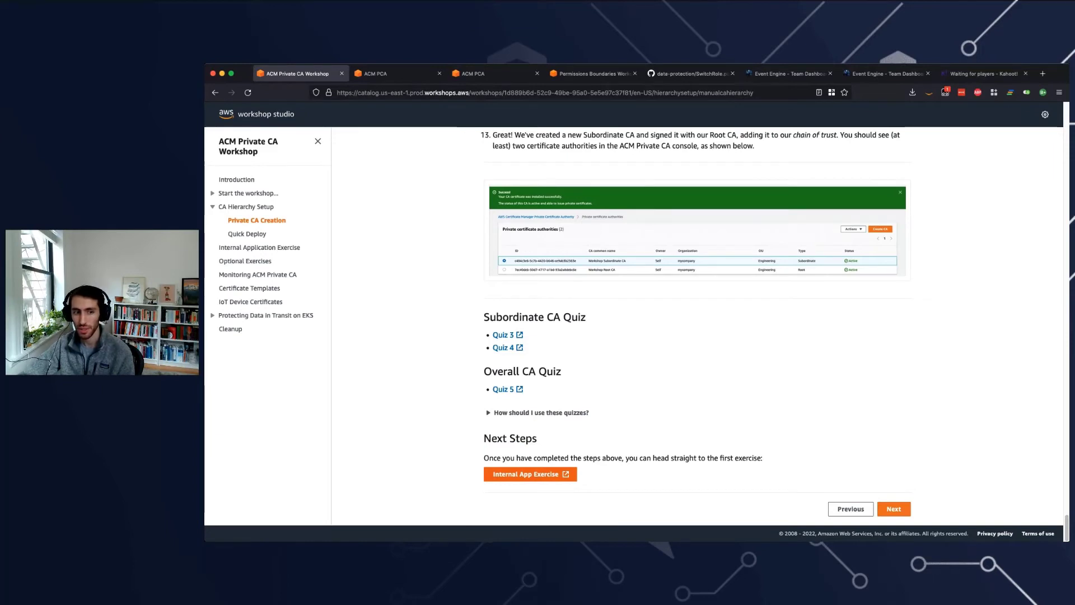
click(260, 247)
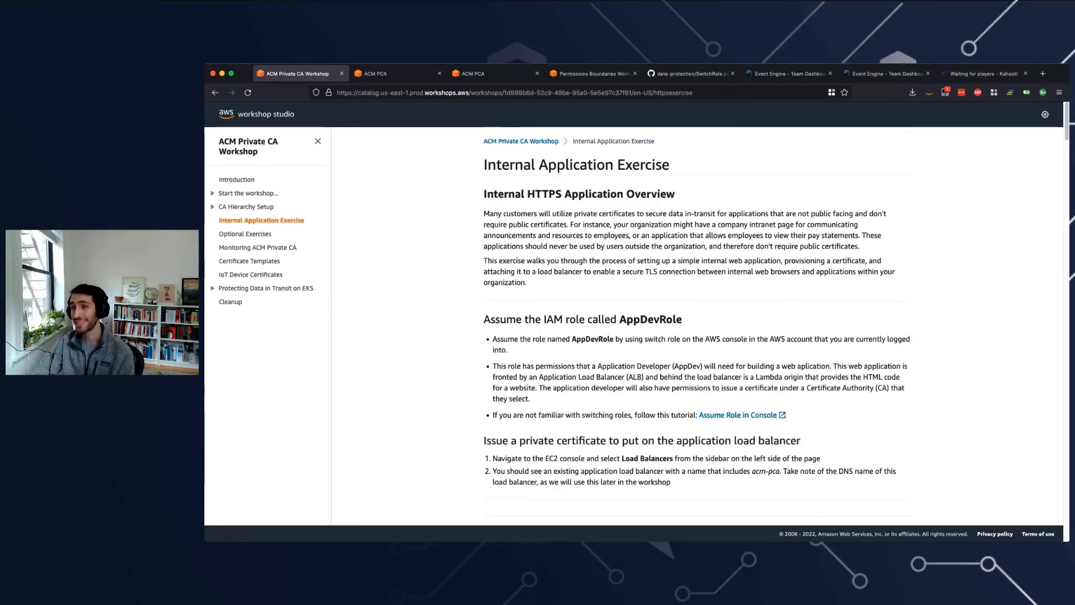
scroll(633, 325, down, 5)
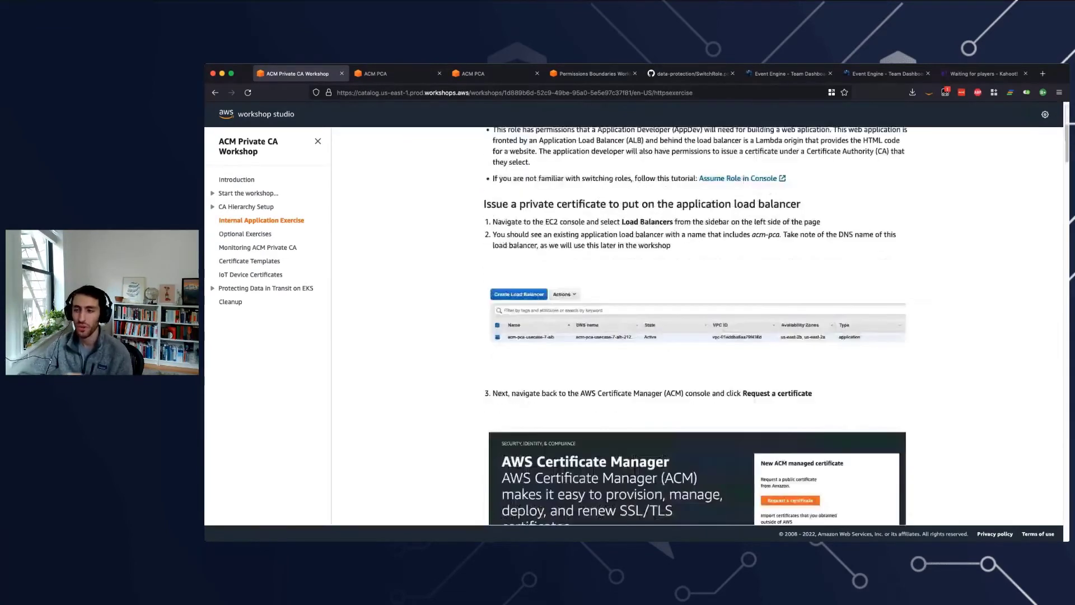
scroll(698, 325, up, 5)
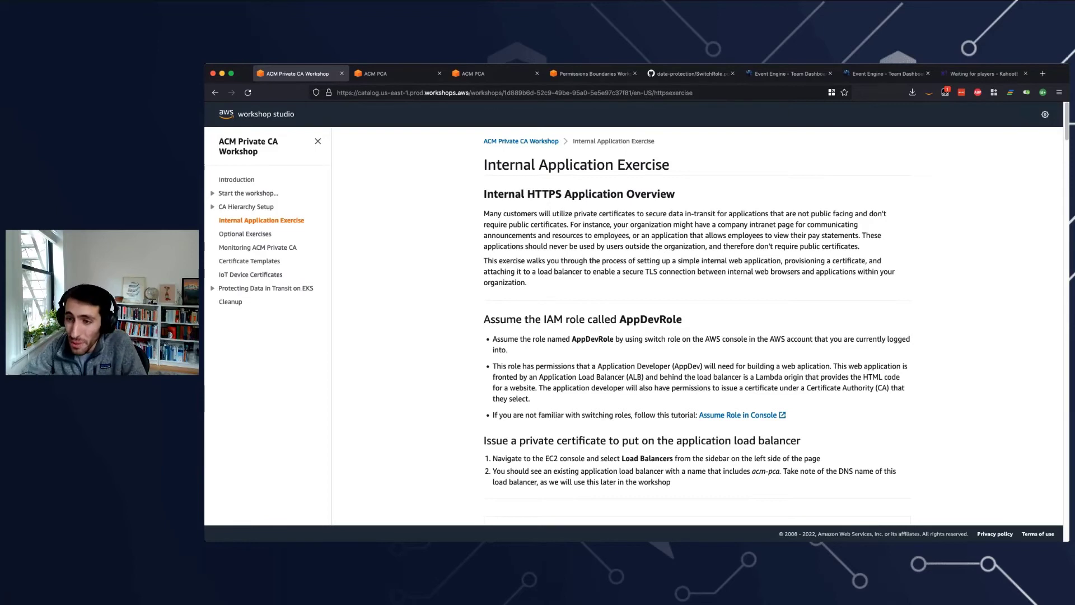
scroll(697, 325, down, 1)
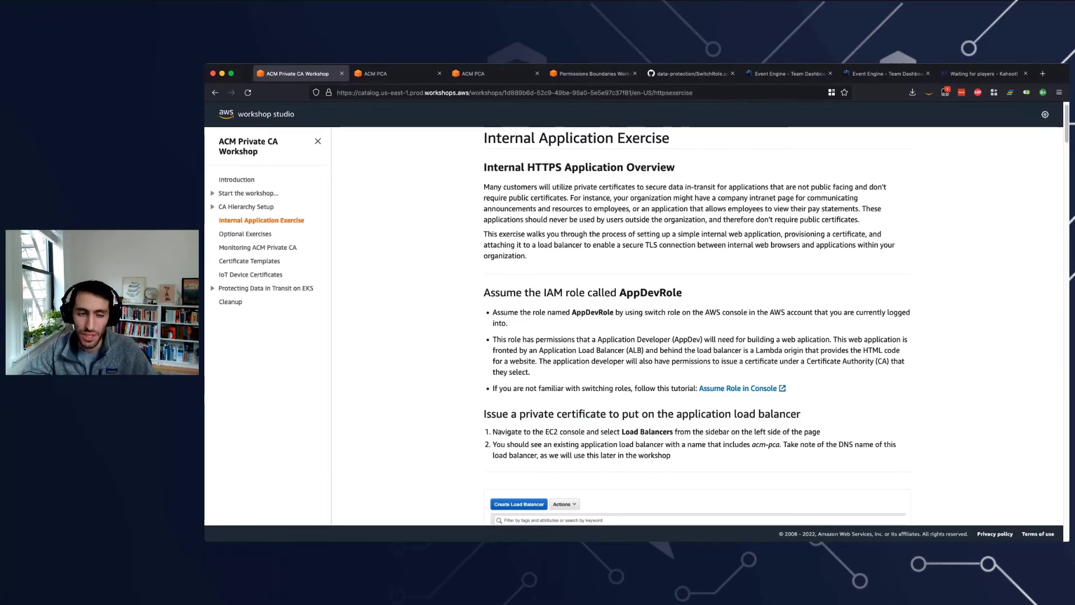
drag(571, 313, 614, 312)
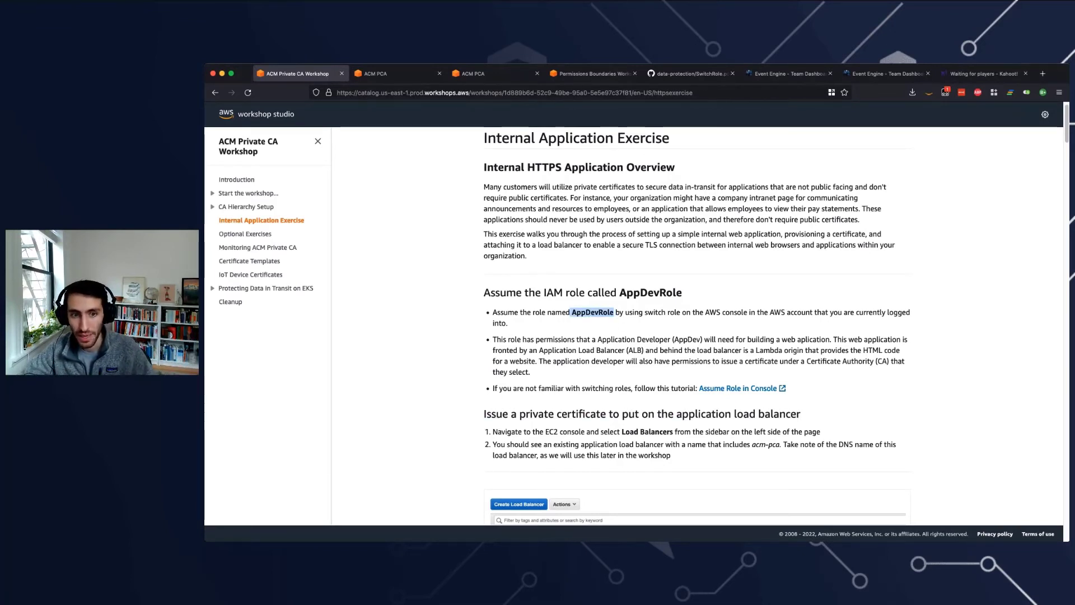
scroll(622, 326, down, 1)
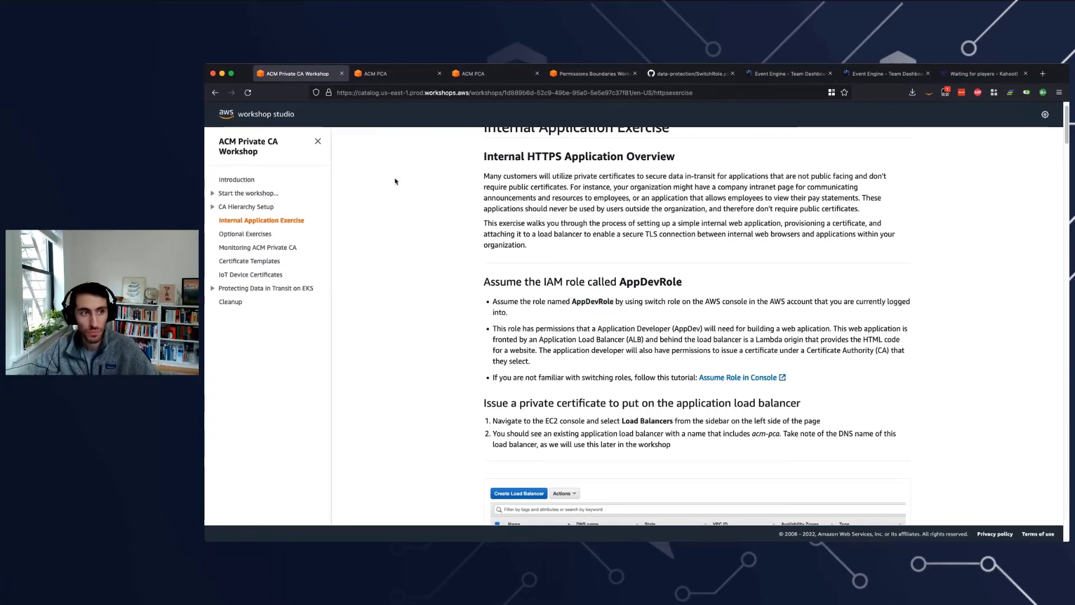
Step: Switch to the ACM PCA console and close the duplicate ACM PCA and Permissions Boundaries Workshop browser tabs
click(375, 73)
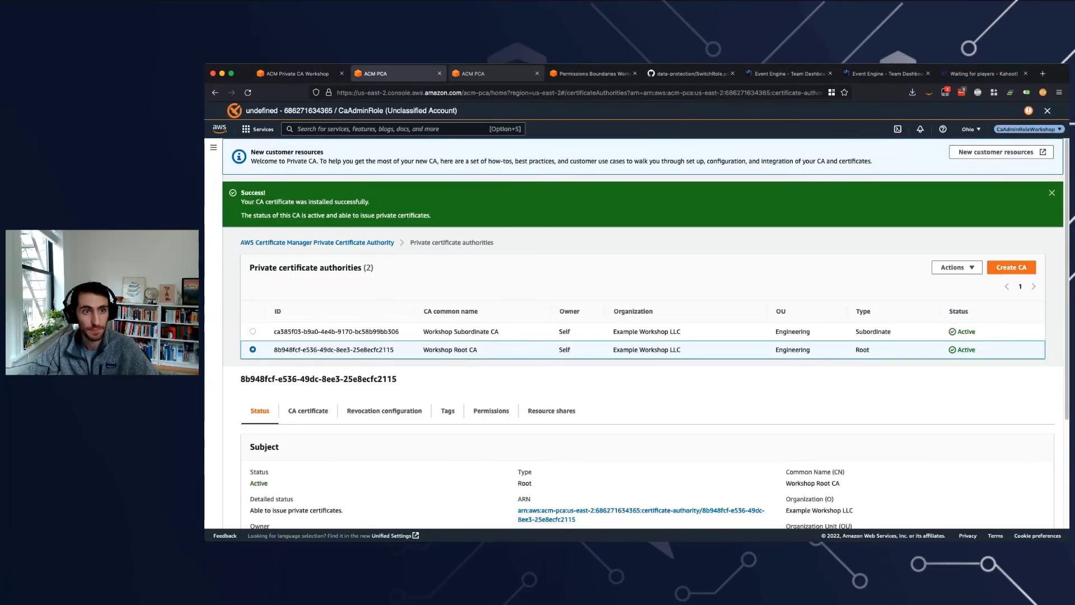
click(537, 74)
click(537, 73)
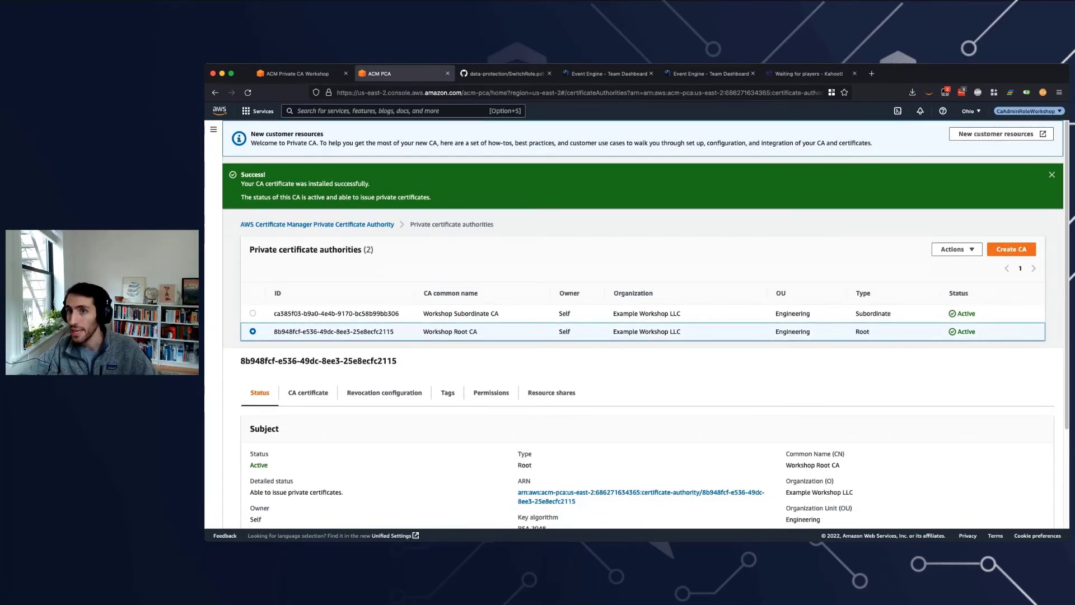
Step: Copy the current AWS account ID and paste it as the account in the Switch Role form
click(1029, 110)
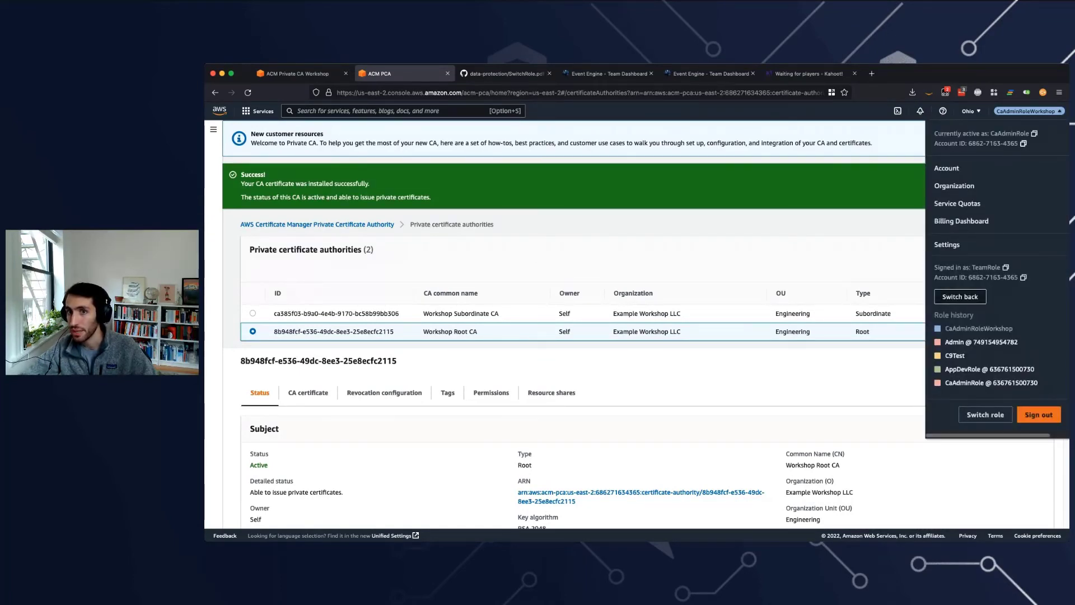
drag(934, 144, 1018, 144)
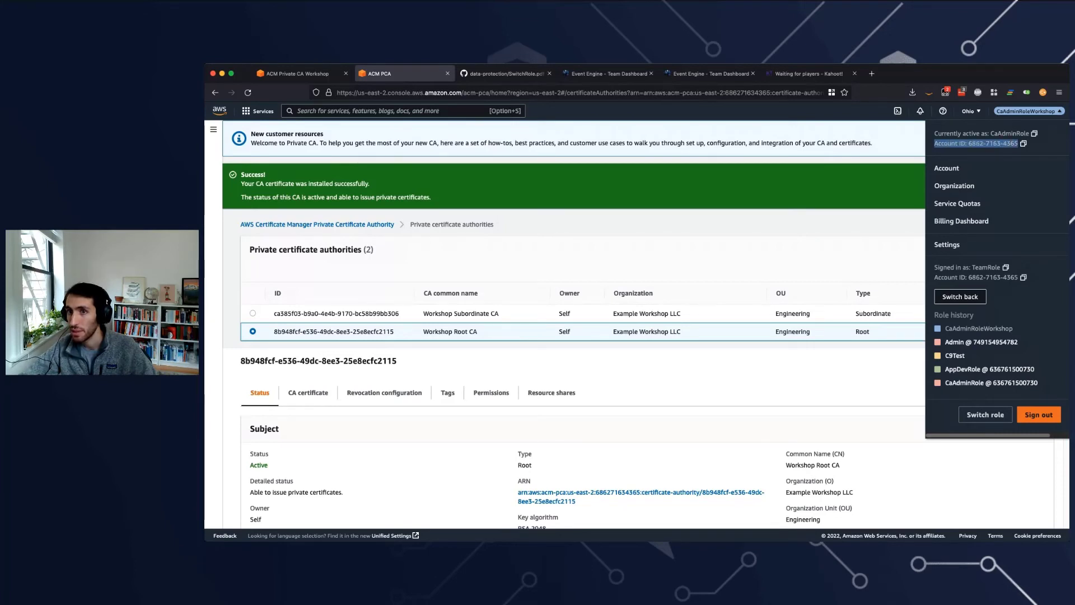
click(1023, 143)
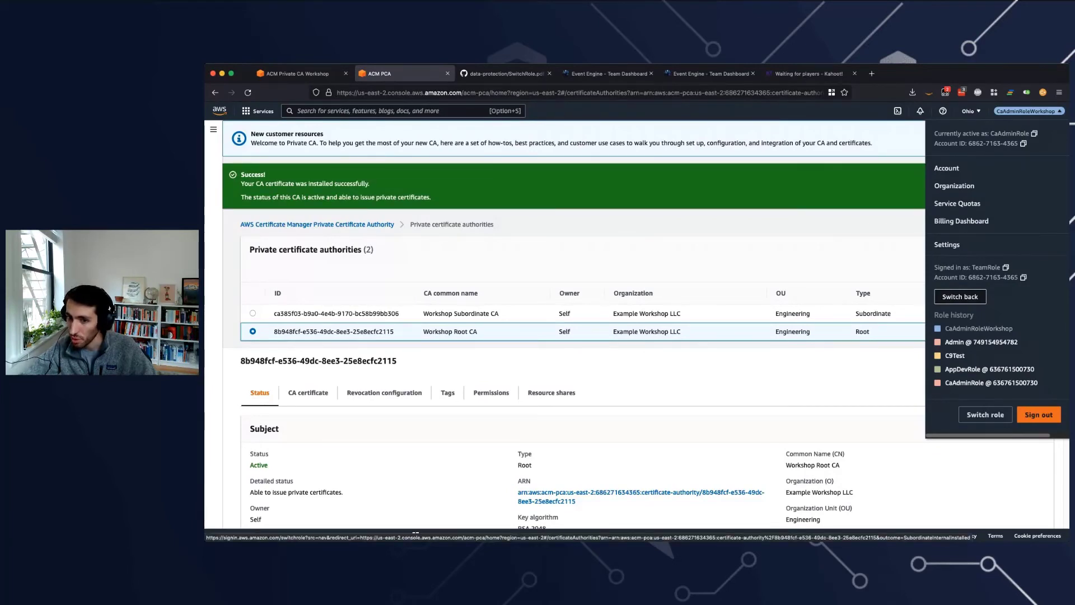
click(985, 415)
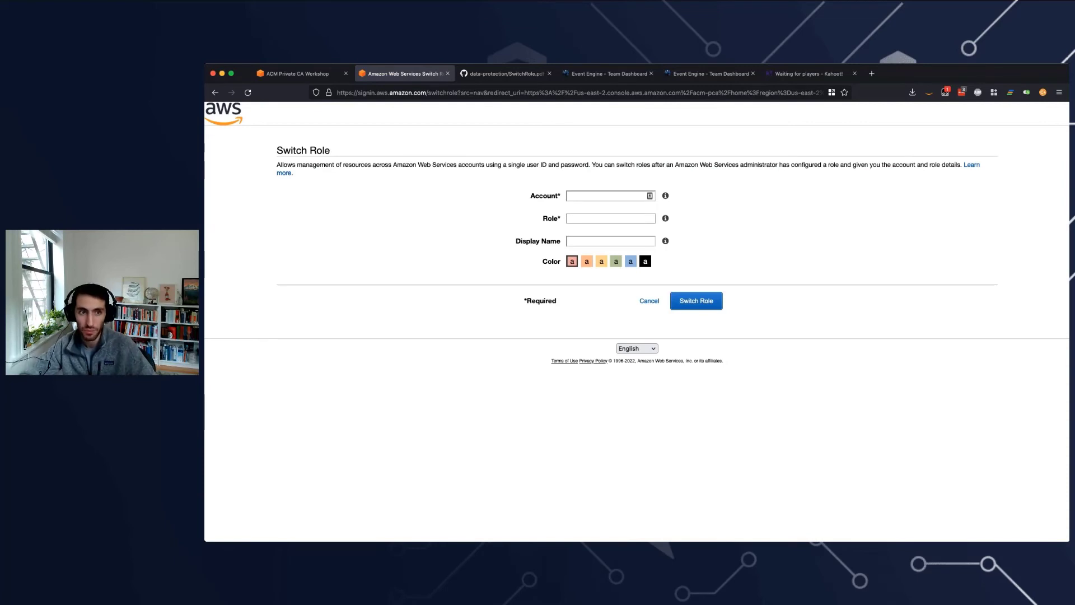
click(607, 195)
key(super+v)
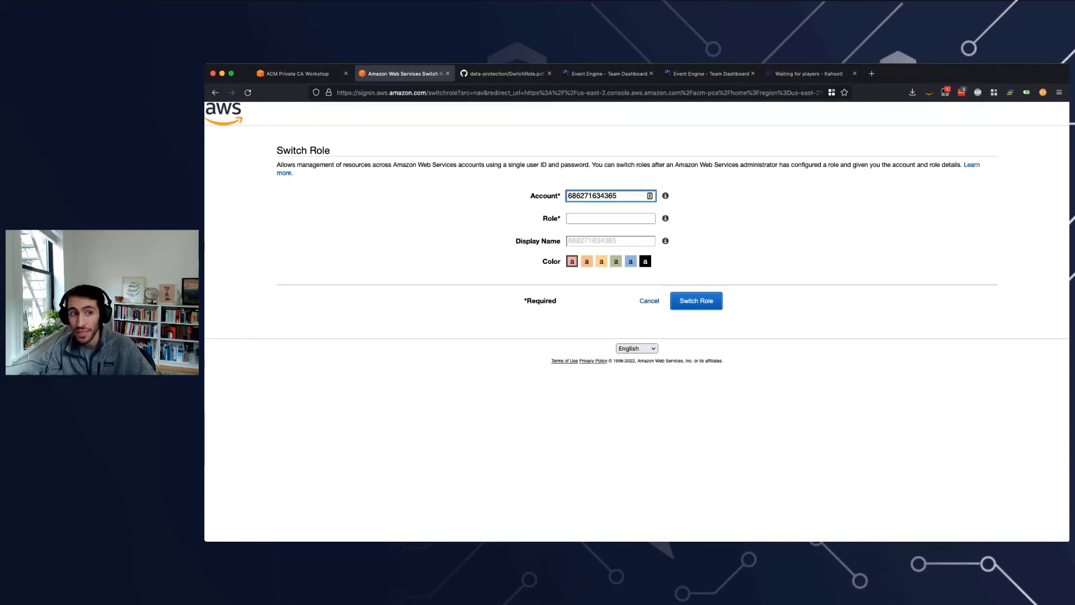
click(608, 195)
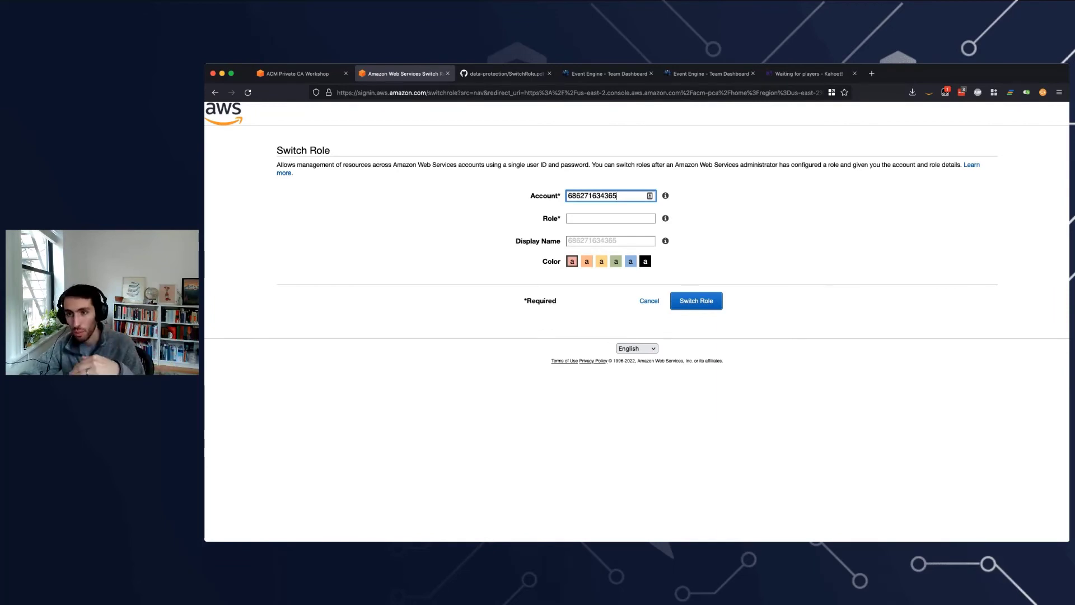
Step: Copy the role name AppDevRole from the workshop guide and enter it as the role in the Switch Role form
click(610, 219)
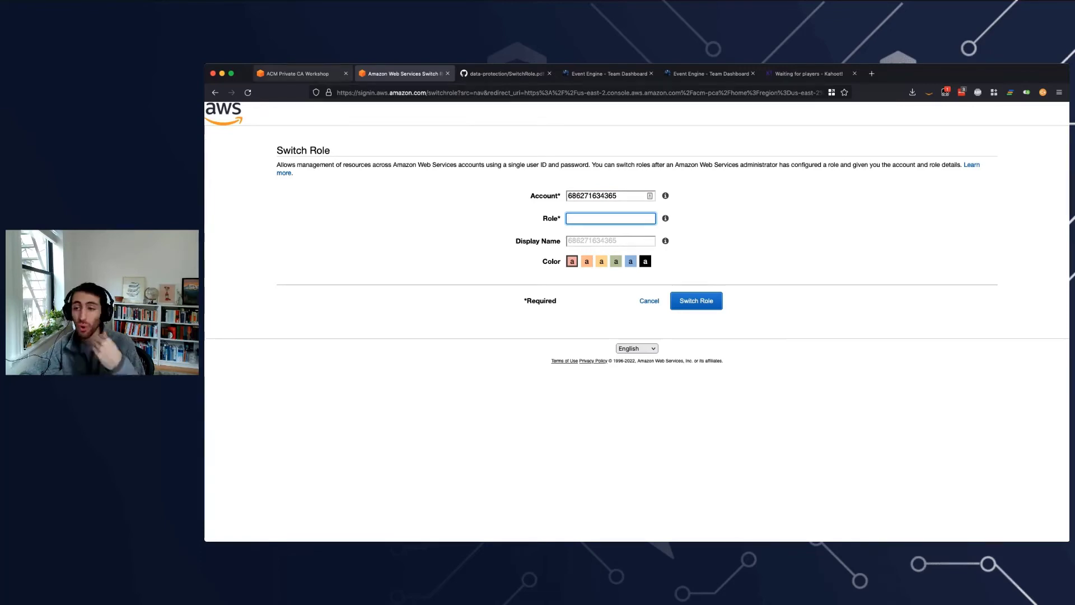
key(ctrl+shift+Tab)
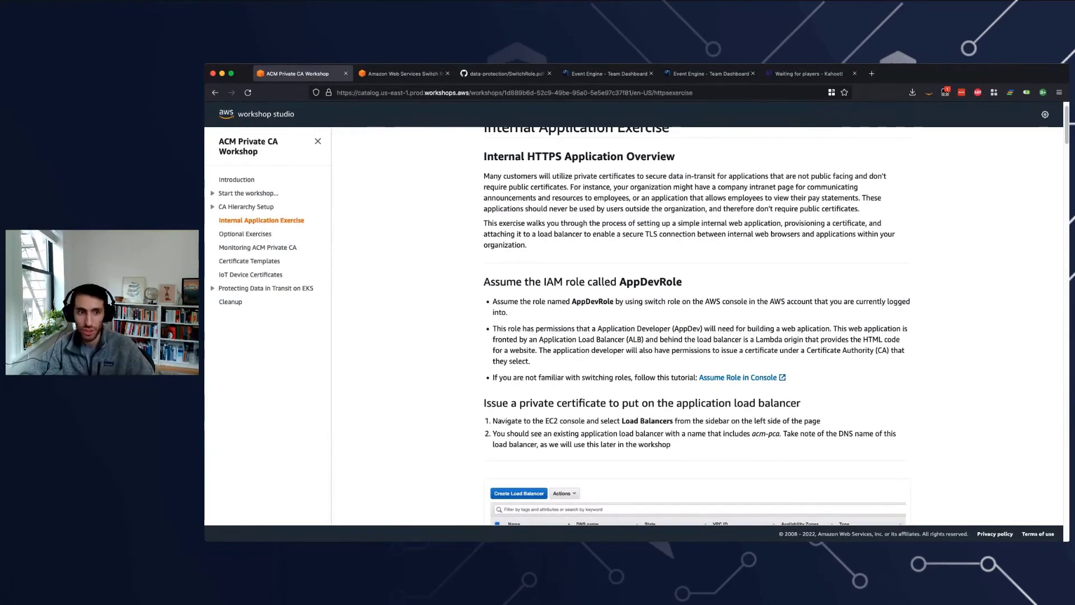
double_click(592, 302)
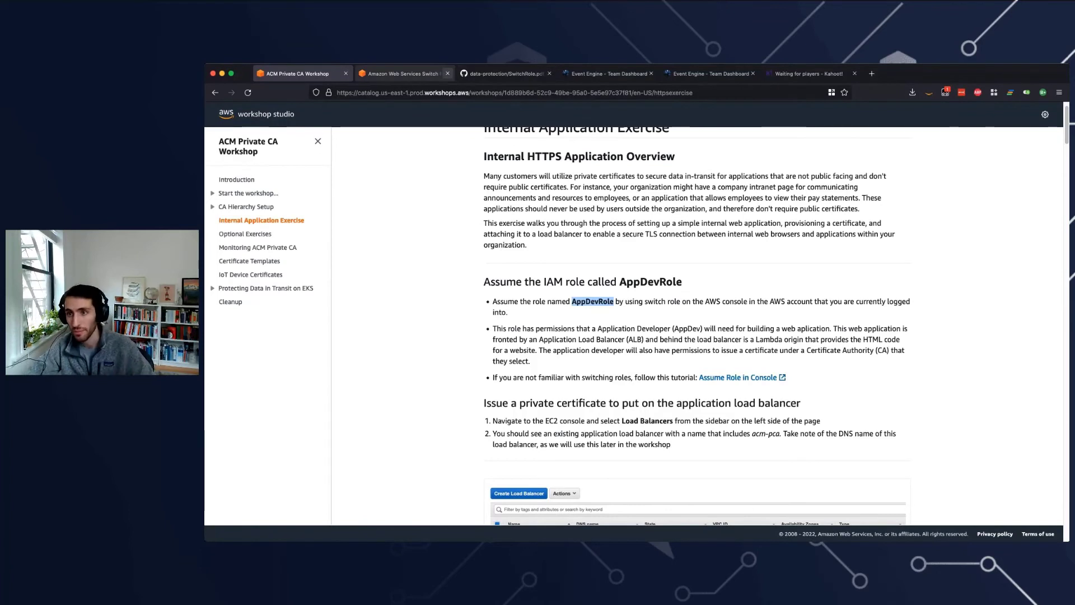
click(404, 73)
key(ctrl+v)
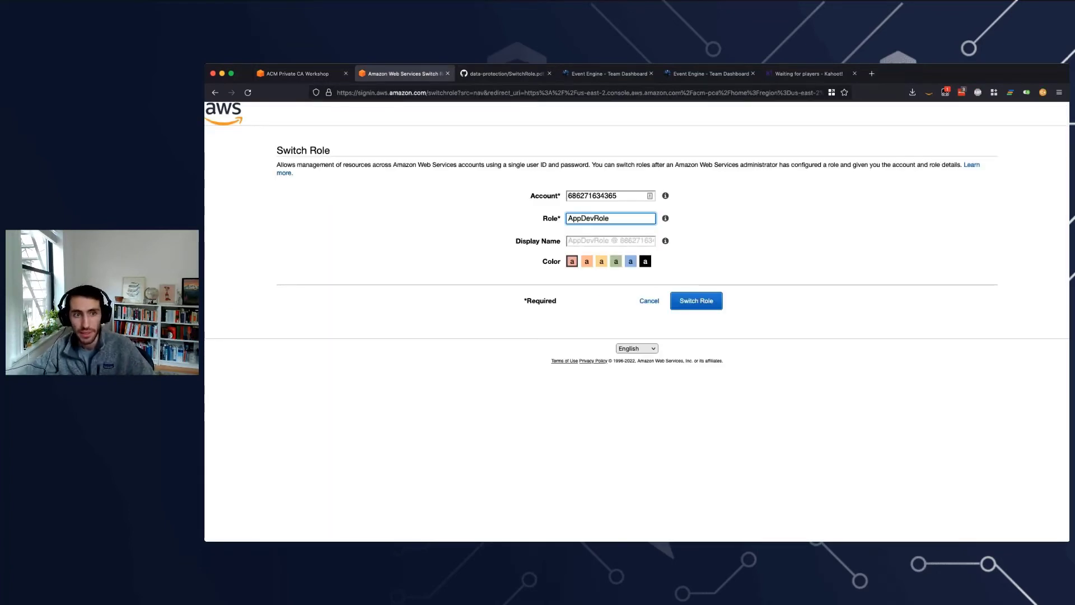
Step: Set the display name to AppDevRoleWorkshop with the yellow color, and switch to the role
click(568, 240)
text(AppD)
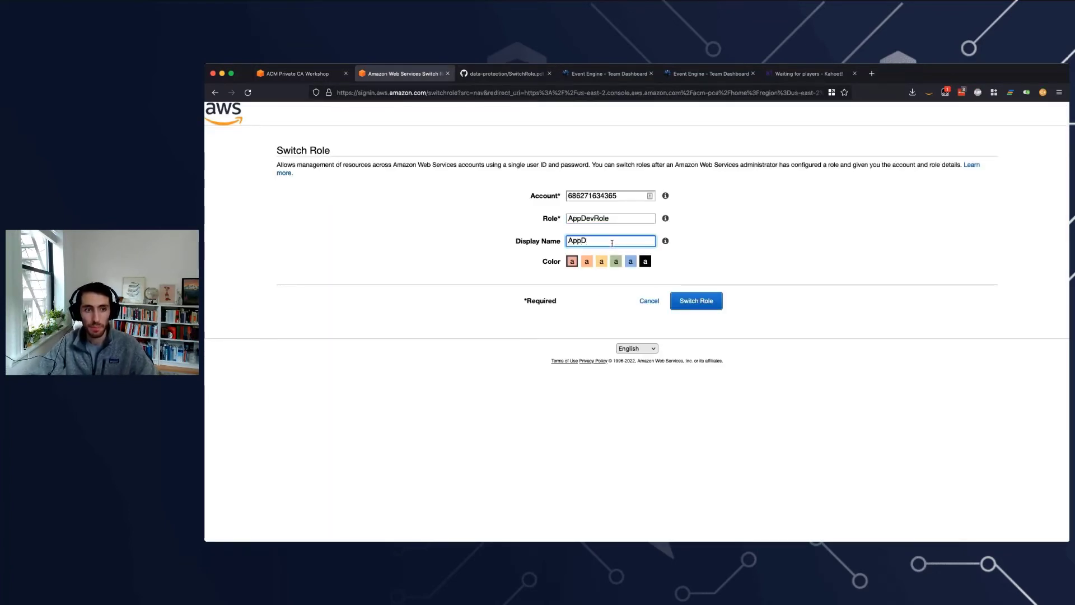
text(evRoleWorkshop)
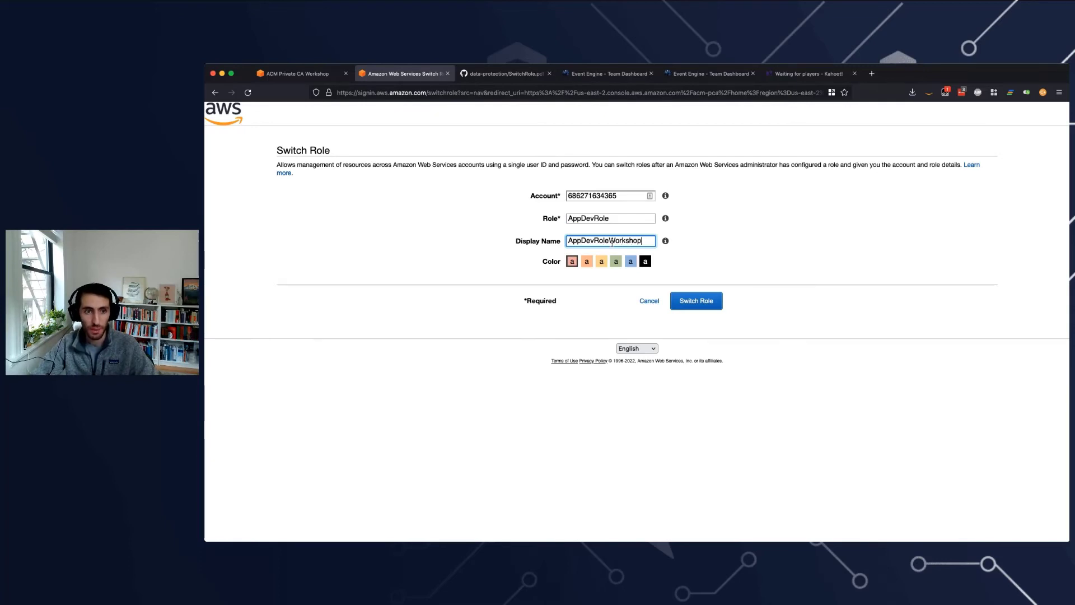
click(601, 261)
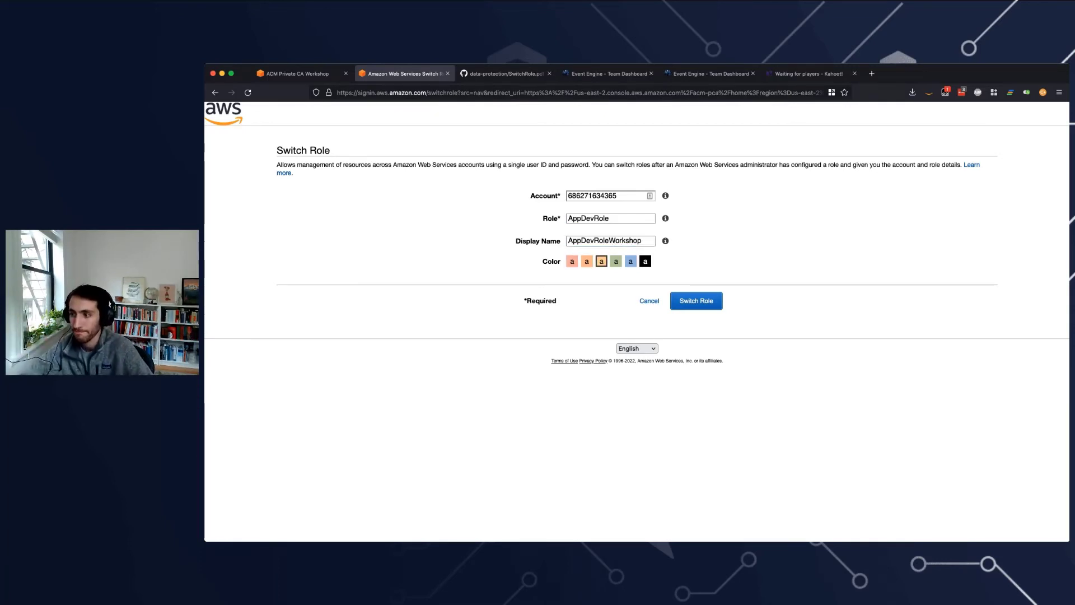
key(Return)
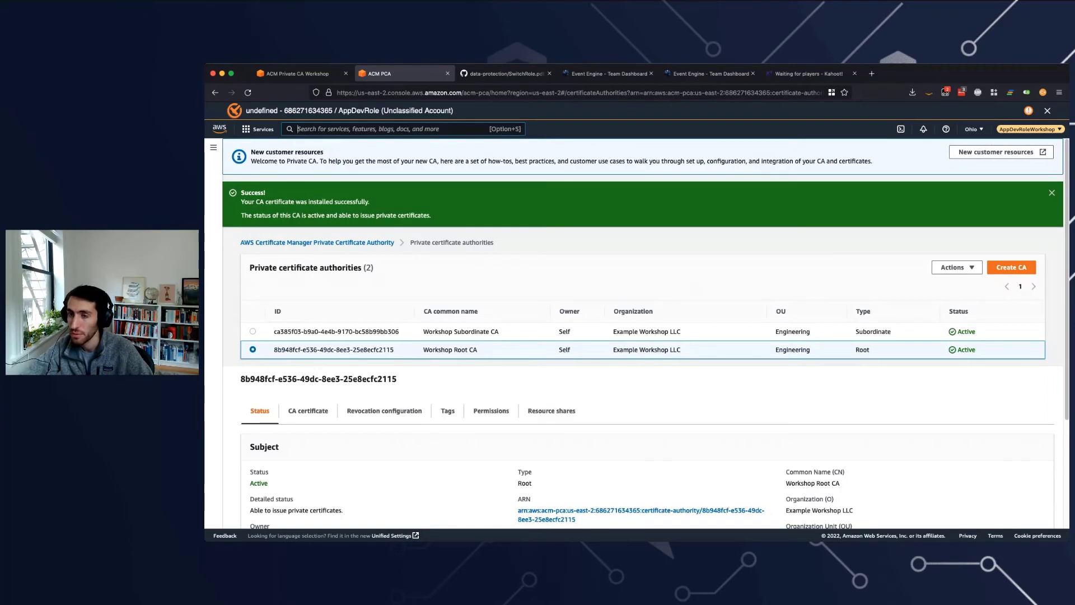
Step: Read the guide's load balancer instructions and open the EC2 service from the AWS Console Home
click(219, 128)
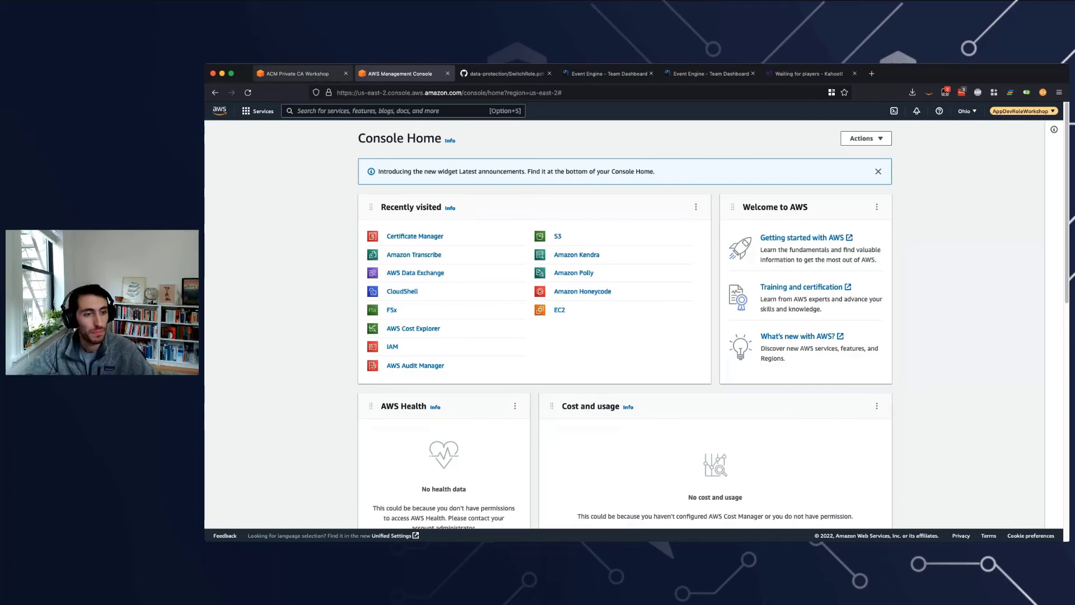
click(297, 73)
scroll(697, 316, down, 5)
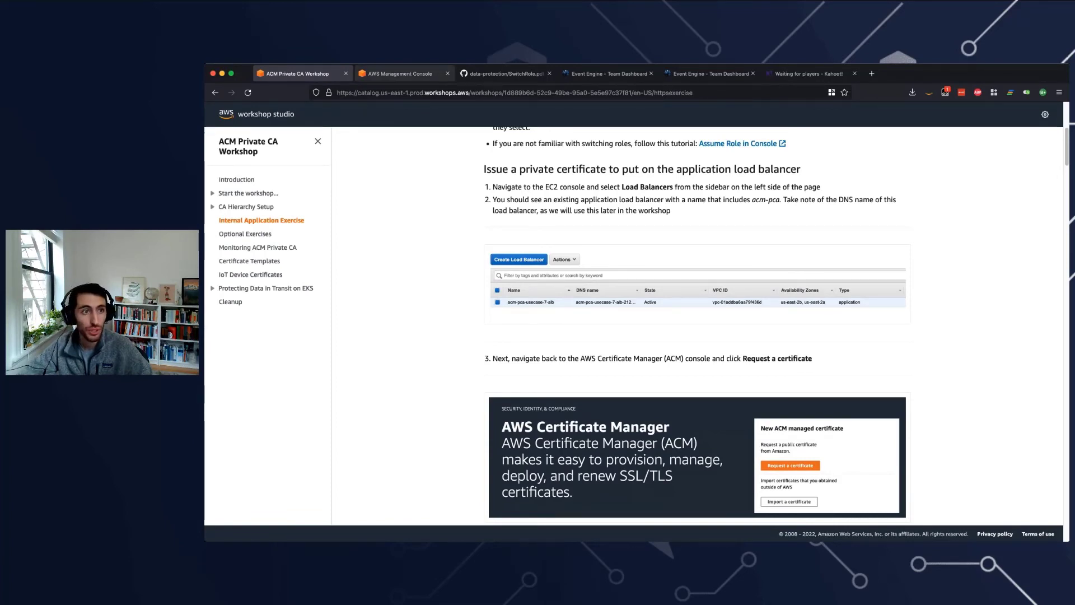
click(400, 74)
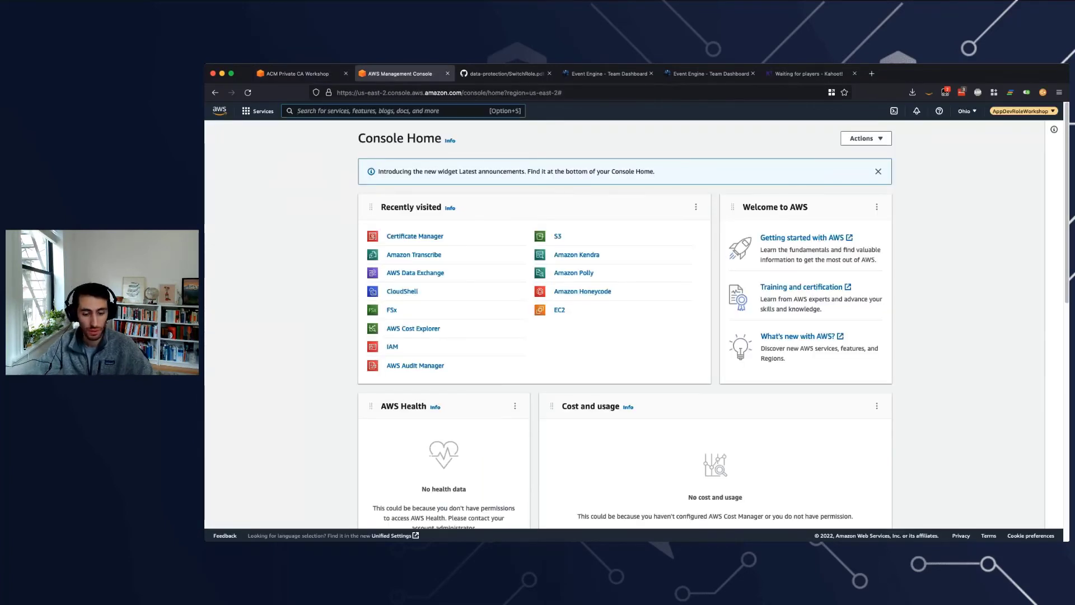
text(ec2)
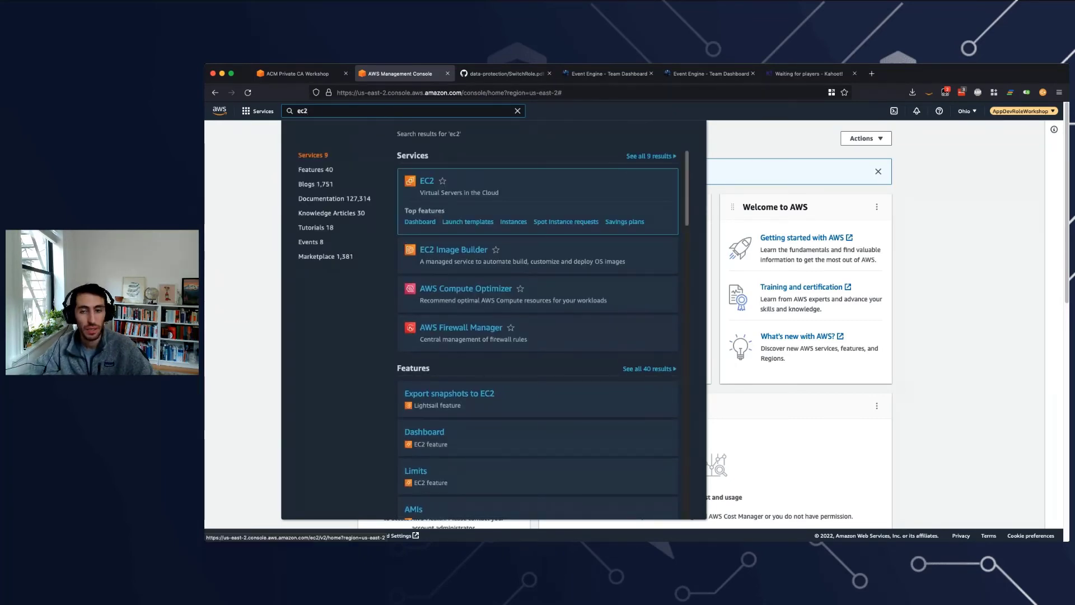
key(Return)
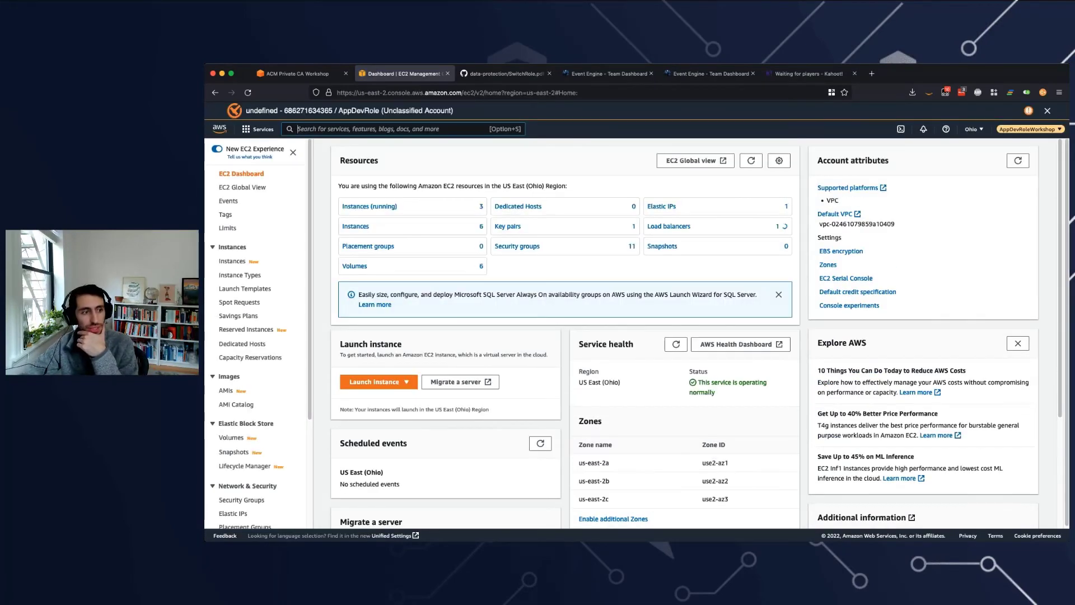
Step: Open the Load Balancers list in EC2 and view the basic configuration of the acm-pca load balancer
scroll(249, 357, down, 3)
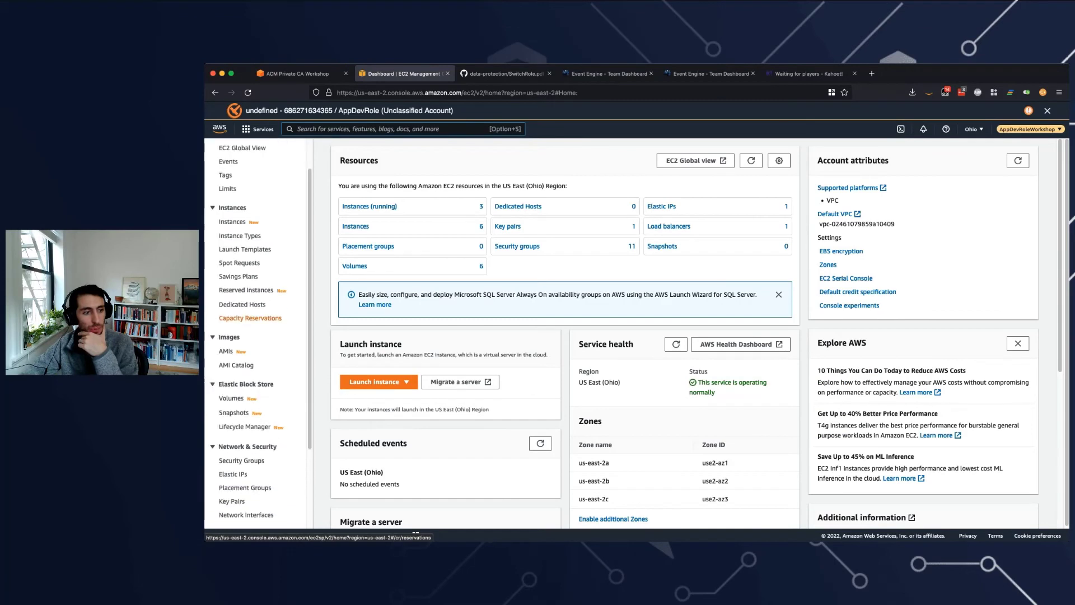
scroll(250, 358, up, 3)
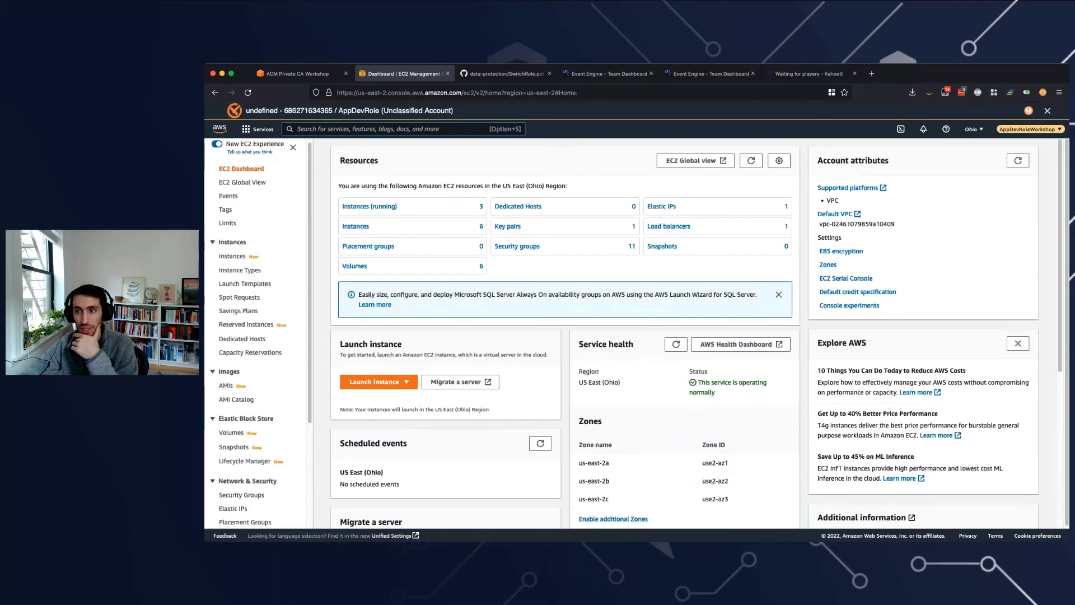
scroll(245, 320, down, 5)
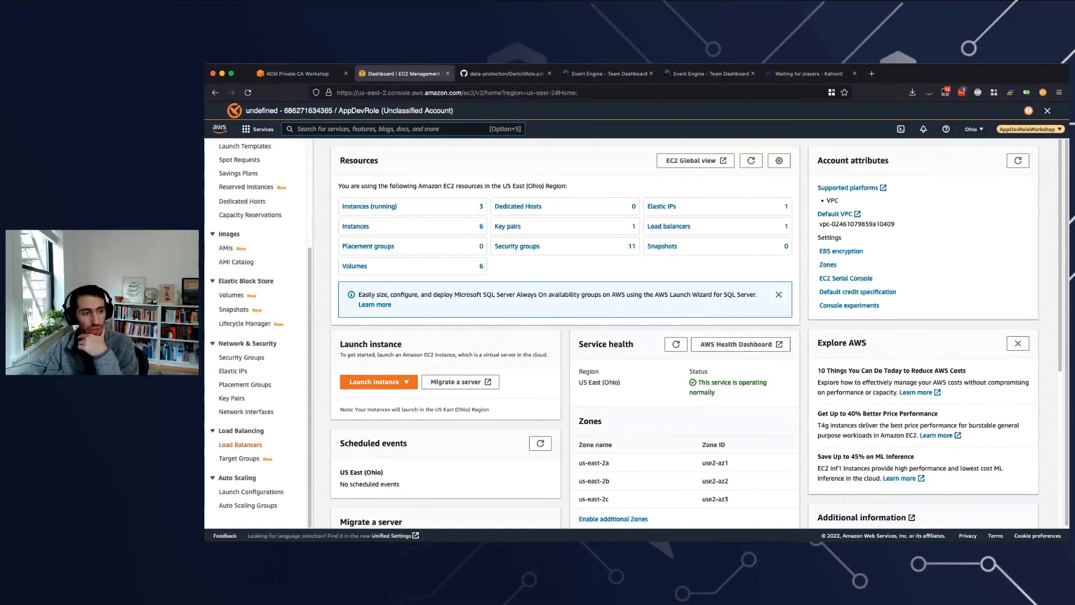
scroll(240, 441, up, 1)
scroll(240, 444, up, 6)
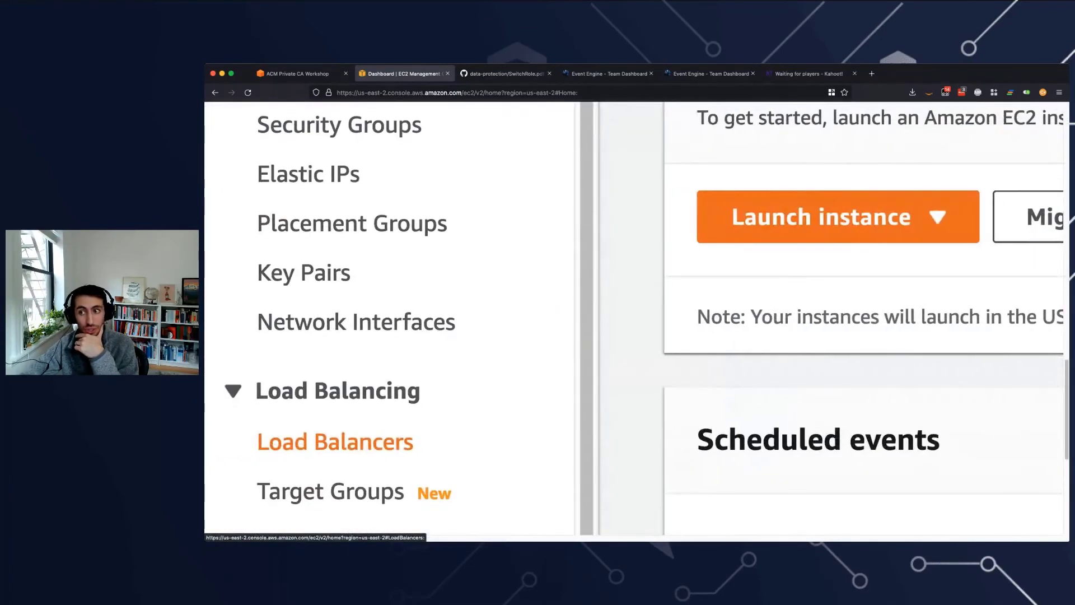
scroll(276, 428, up, 1)
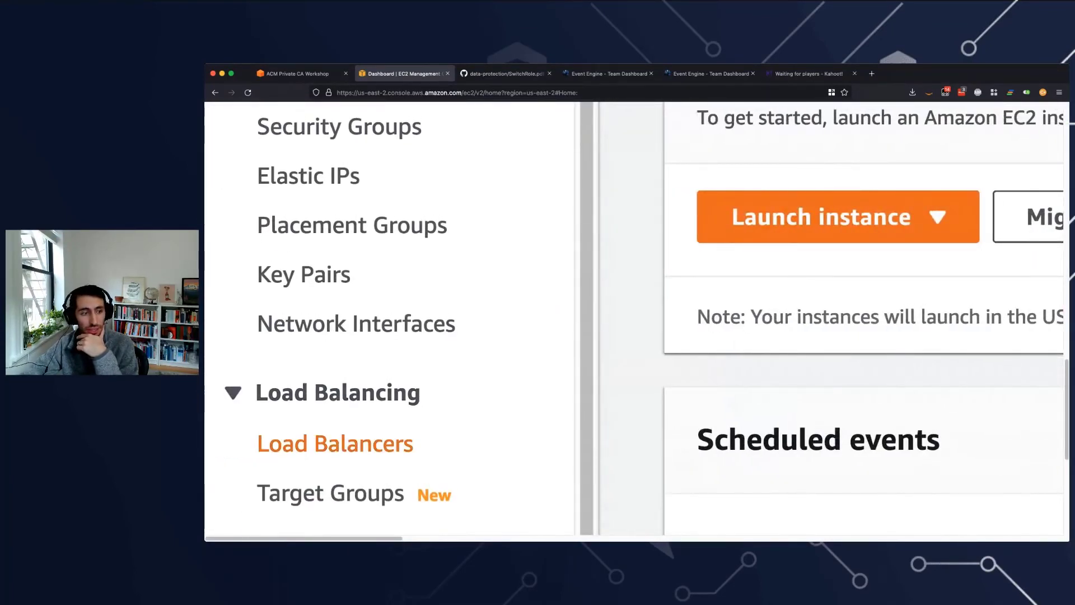
click(313, 444)
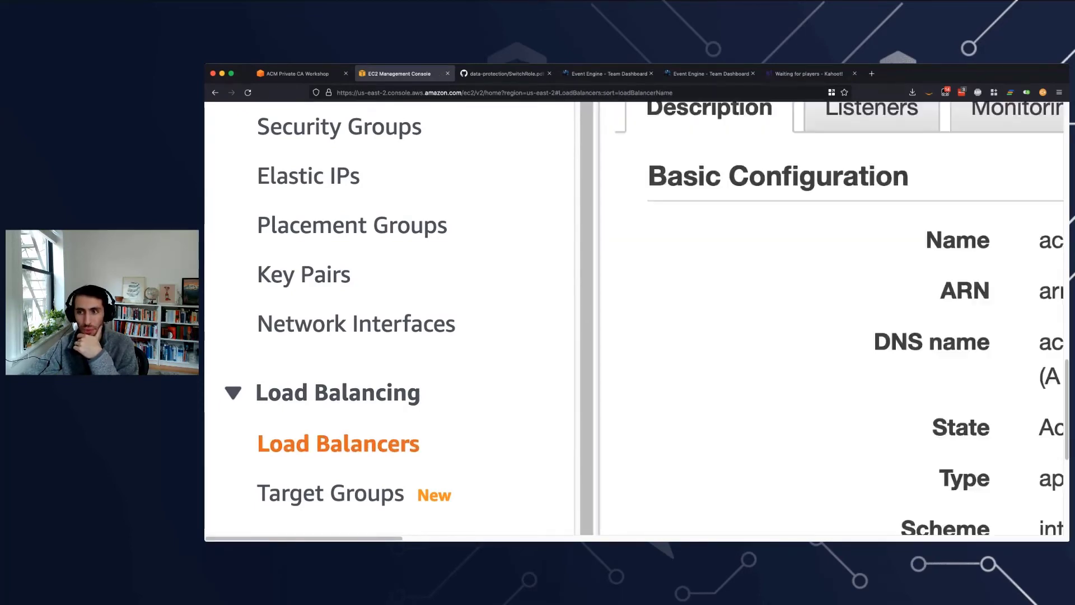
key(ctrl+0)
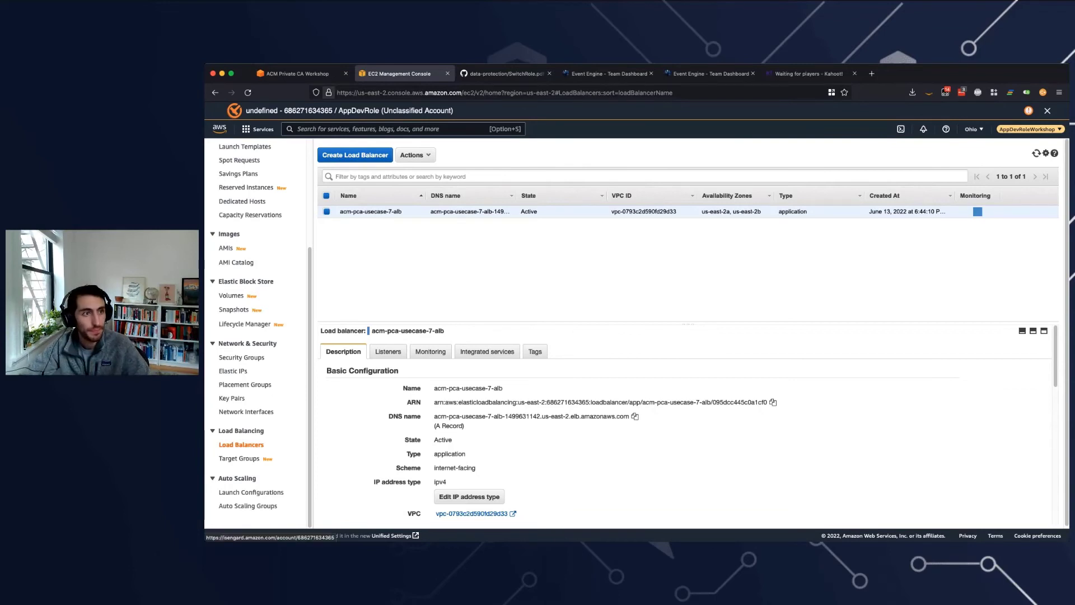
Step: Read the workshop guide's instructions for requesting a private certificate, from the load balancer's DNS name through the renewal permissions
click(300, 73)
scroll(697, 326, down, 2)
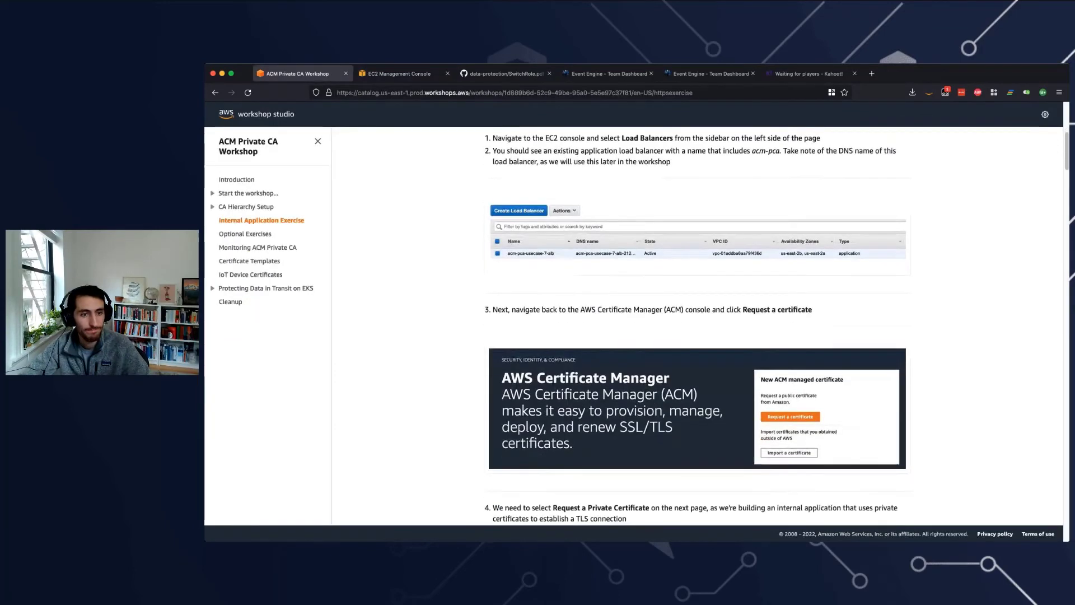
scroll(697, 326, down, 2)
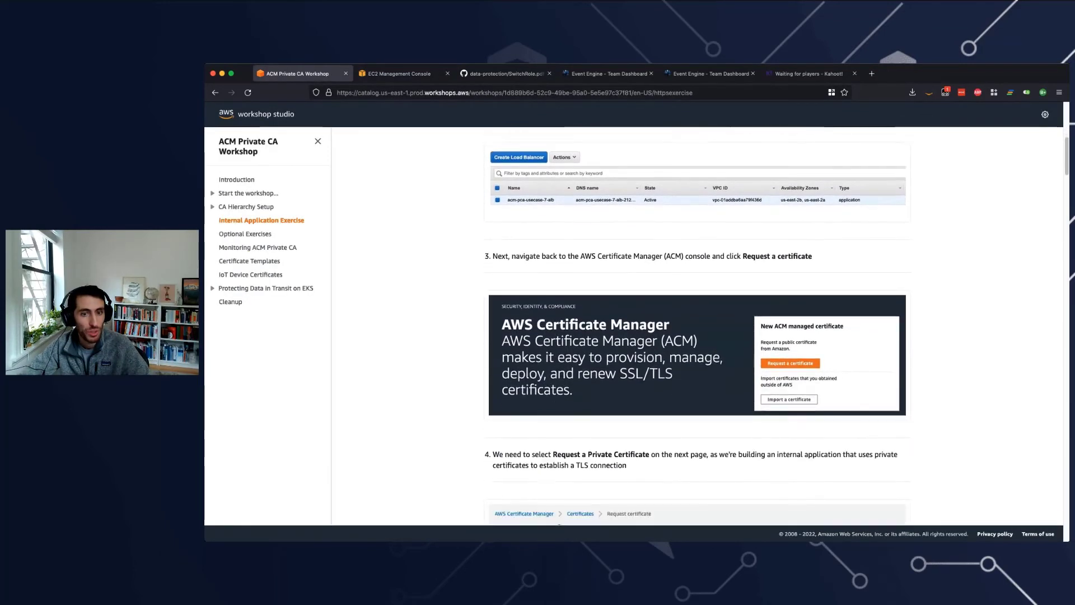
scroll(697, 325, down, 2)
scroll(697, 326, down, 7)
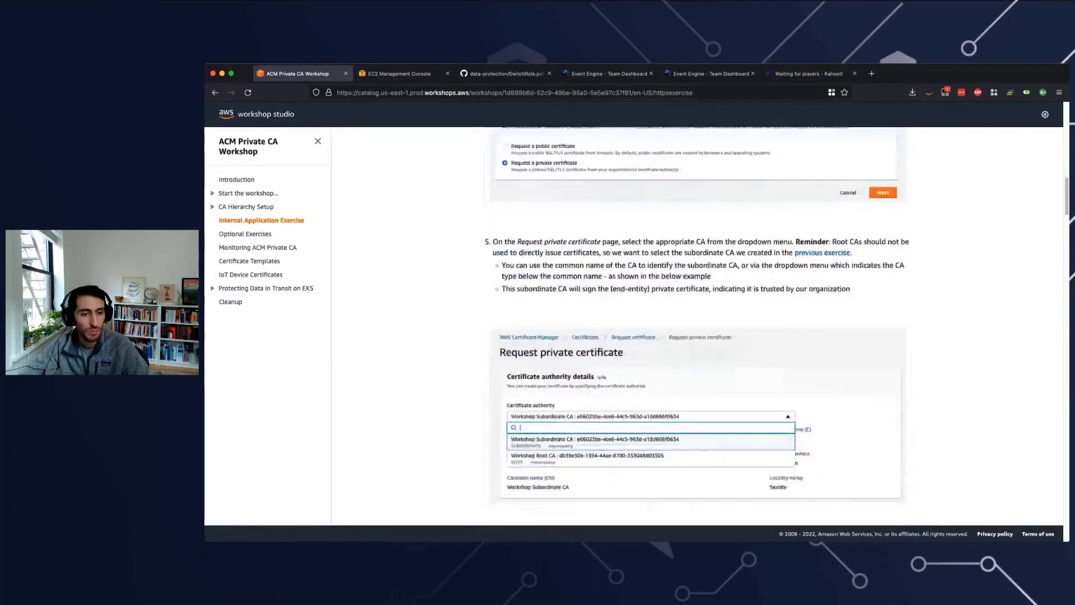
scroll(697, 326, down, 3)
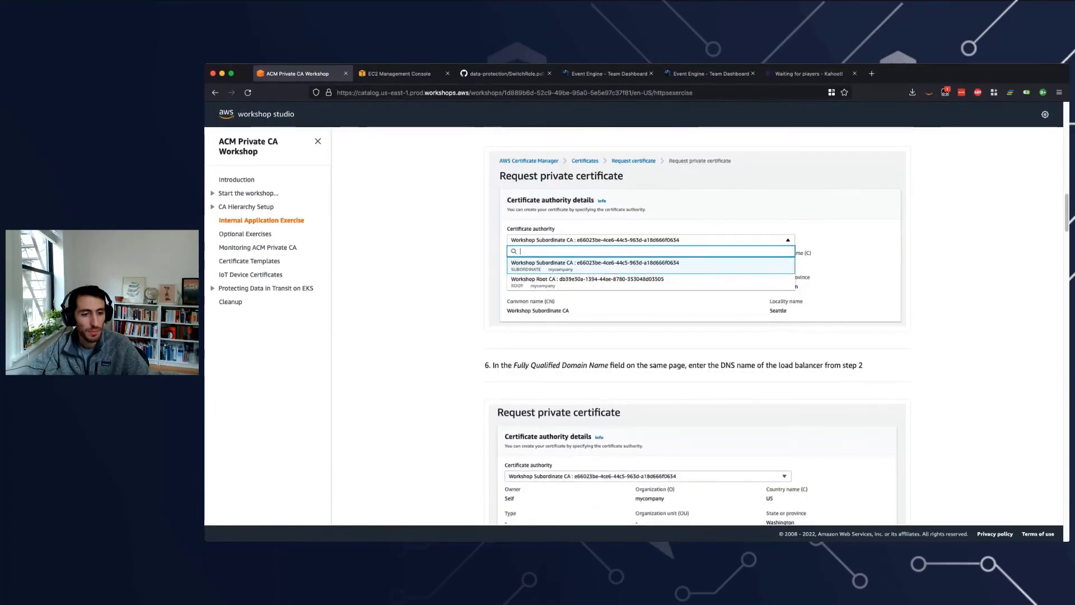
scroll(697, 326, down, 5)
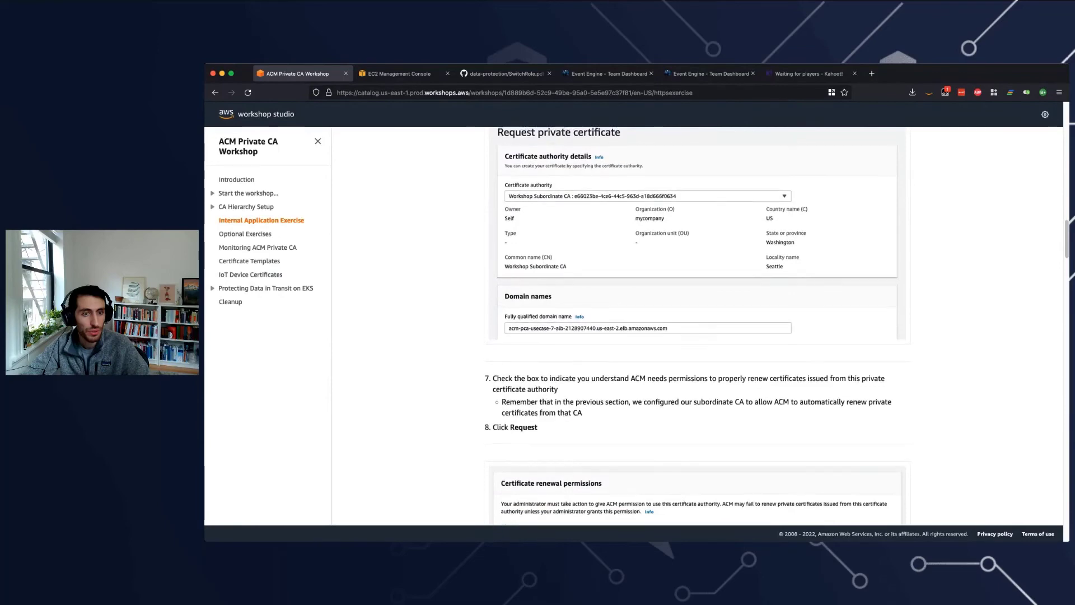
scroll(696, 326, up, 20)
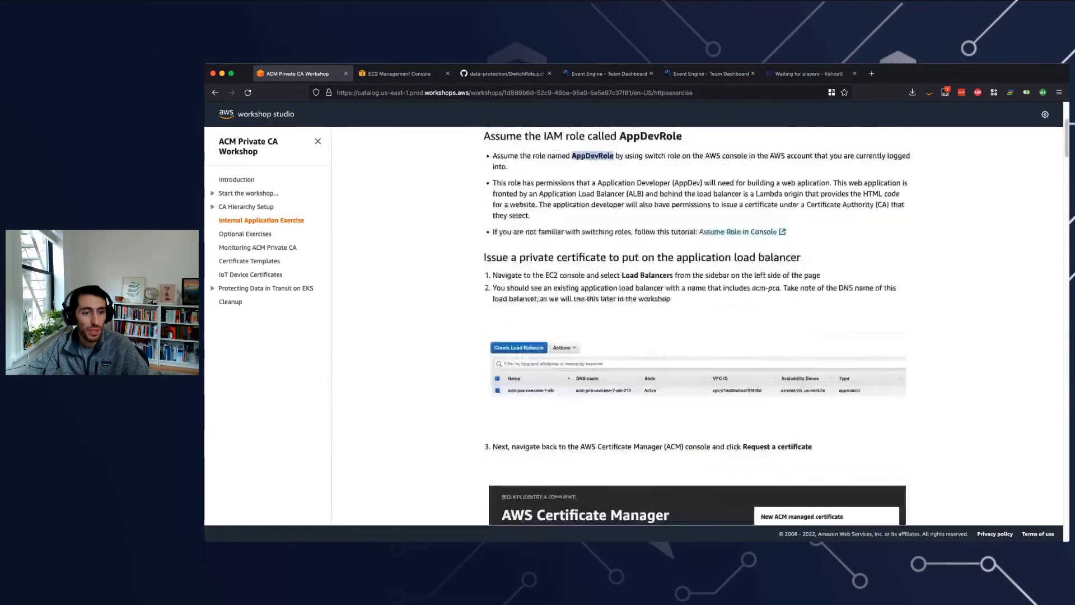
scroll(697, 326, down, 3)
Step: Copy the DNS name of the acm-pca-usecase-7-alb load balancer from its basic configuration in the EC2 console
click(399, 74)
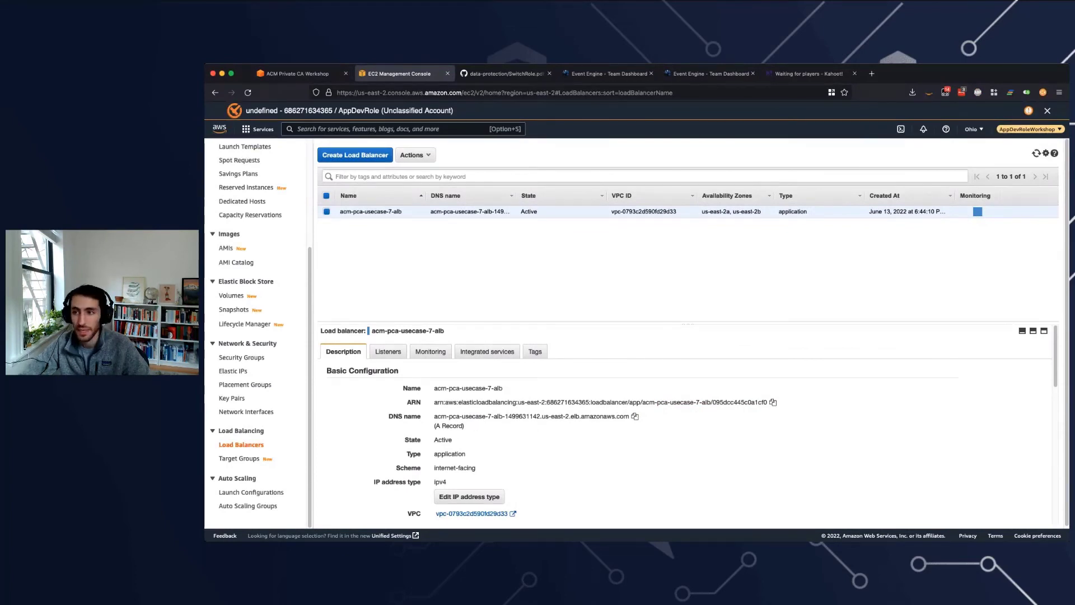
scroll(637, 419, up, 5)
scroll(633, 328, left, 8)
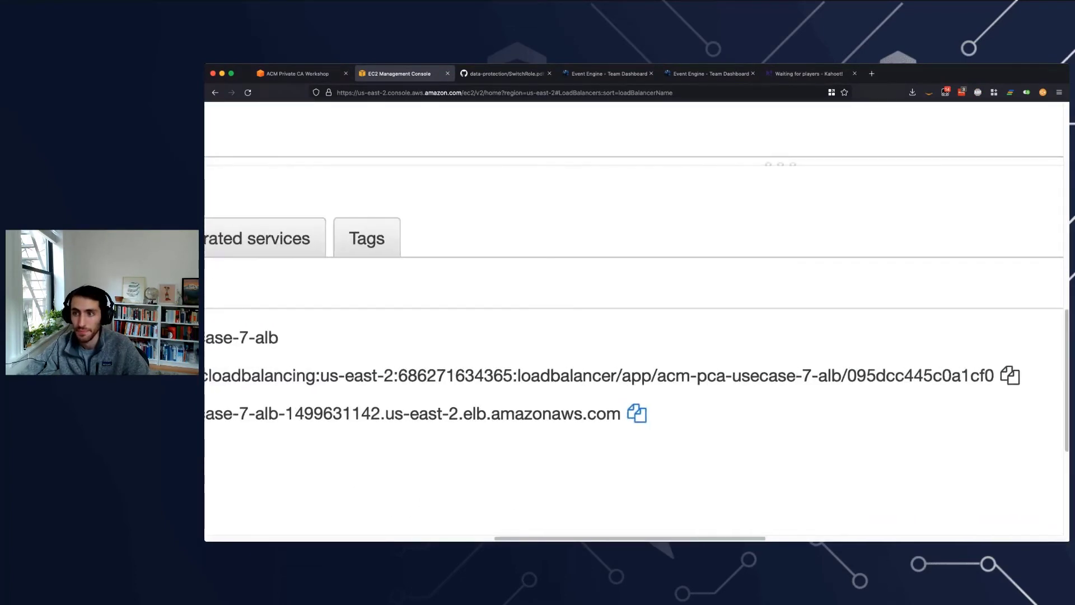
scroll(633, 392, right, 2)
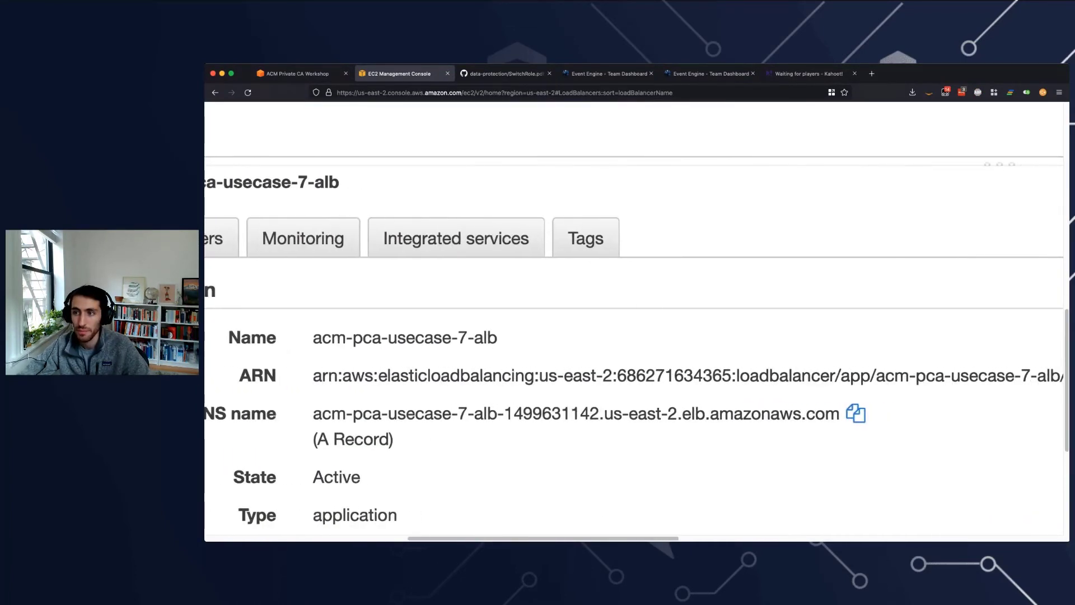
click(845, 414)
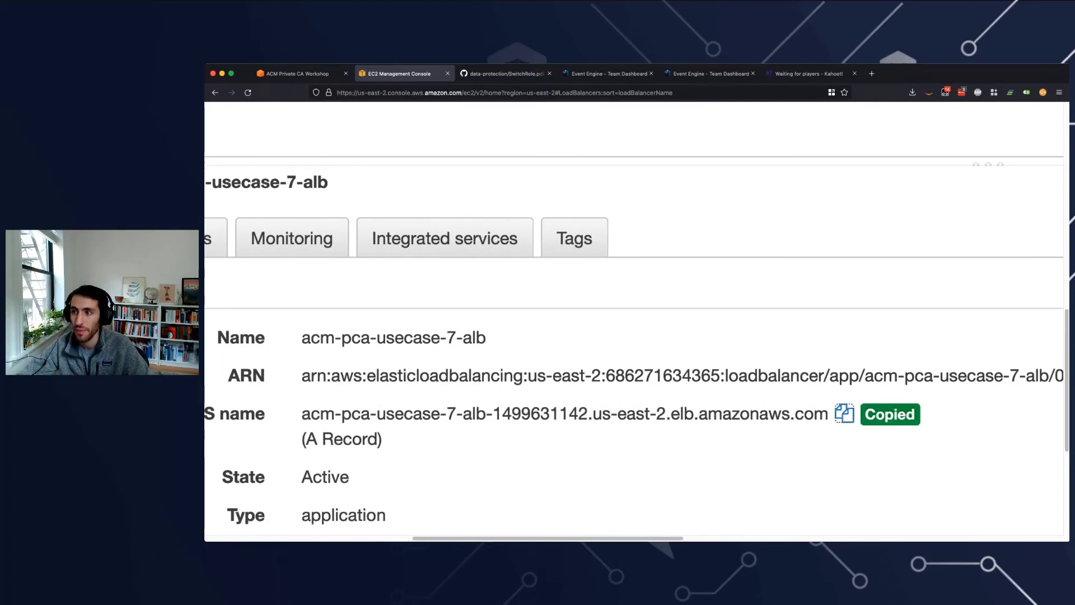
scroll(945, 176, down, 5)
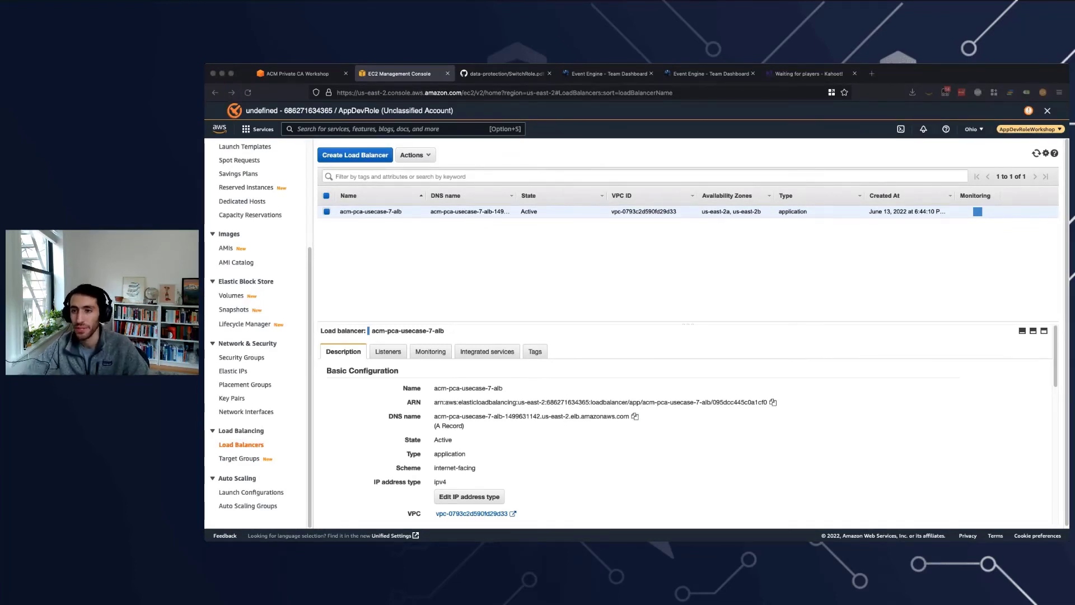
click(736, 313)
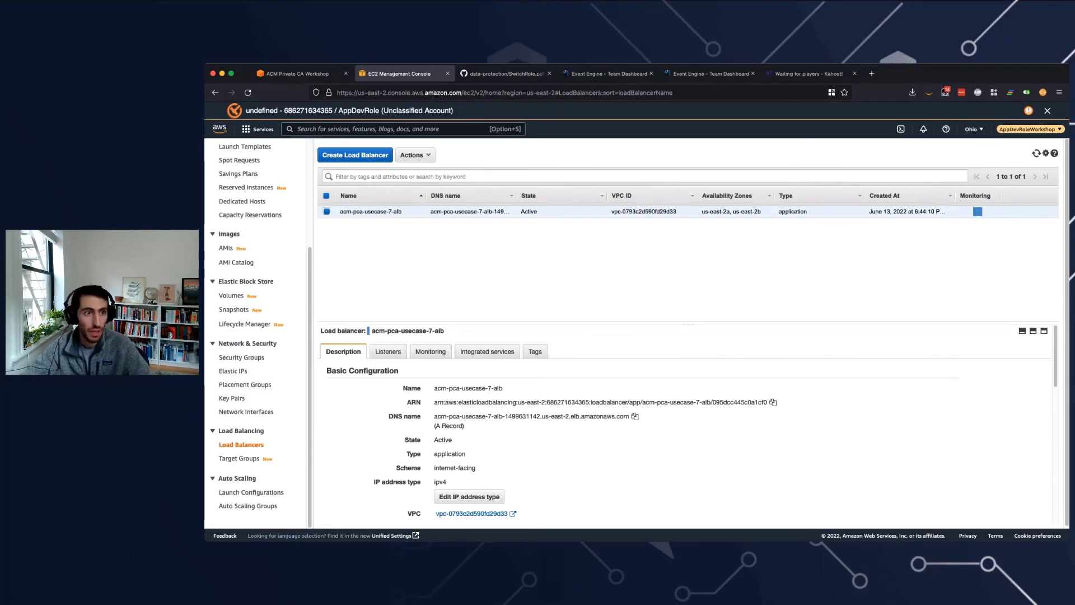
Step: Search the AWS services for ACM, open AWS Certificate Manager, and start a request for a private certificate
click(408, 129)
text(acm priva)
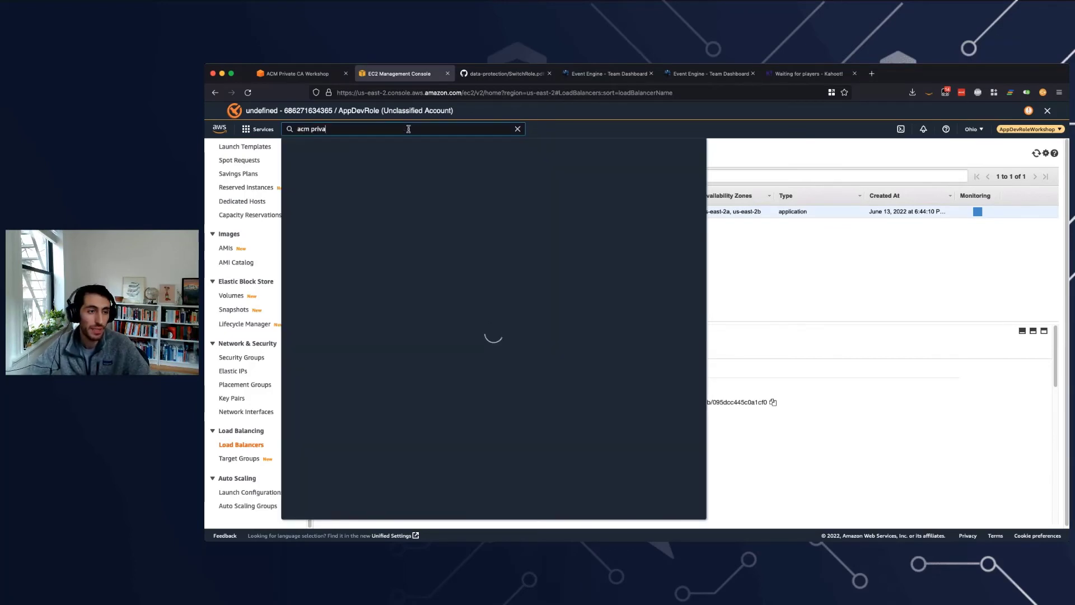
key(Return)
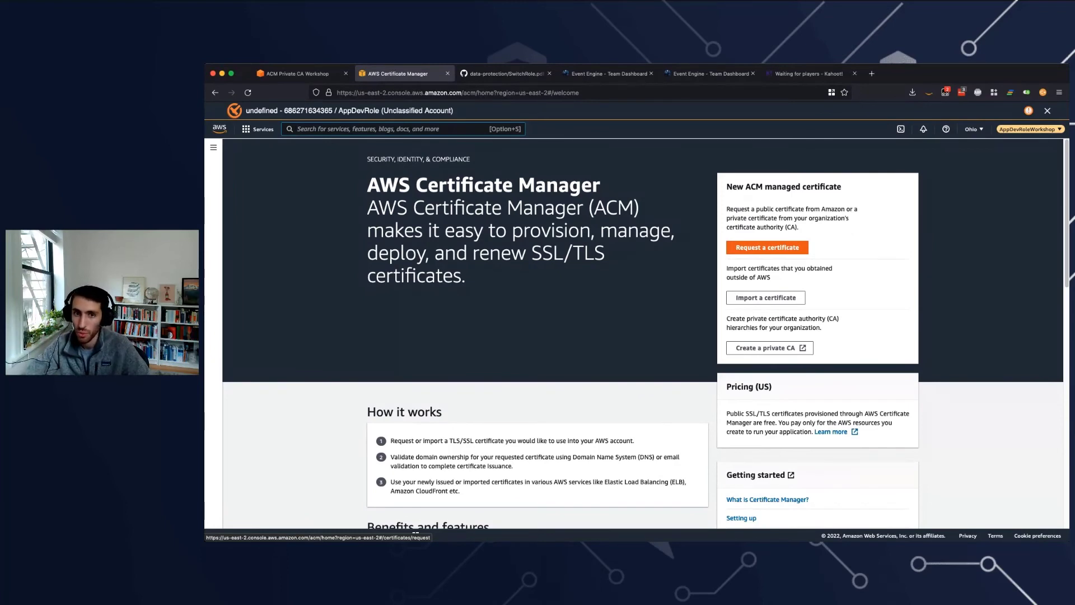
click(767, 247)
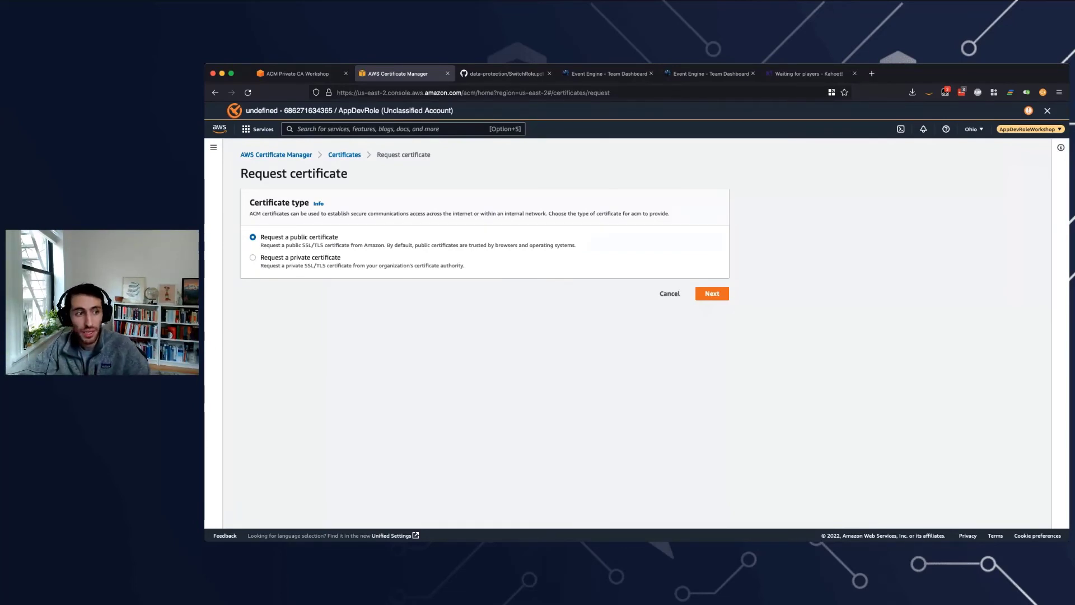
click(253, 257)
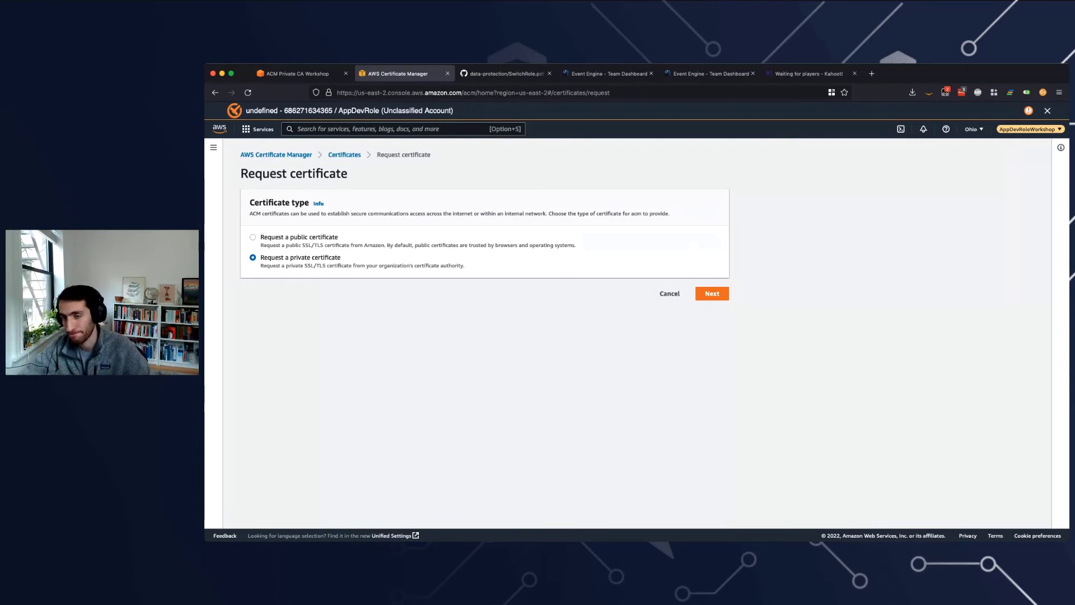
click(712, 293)
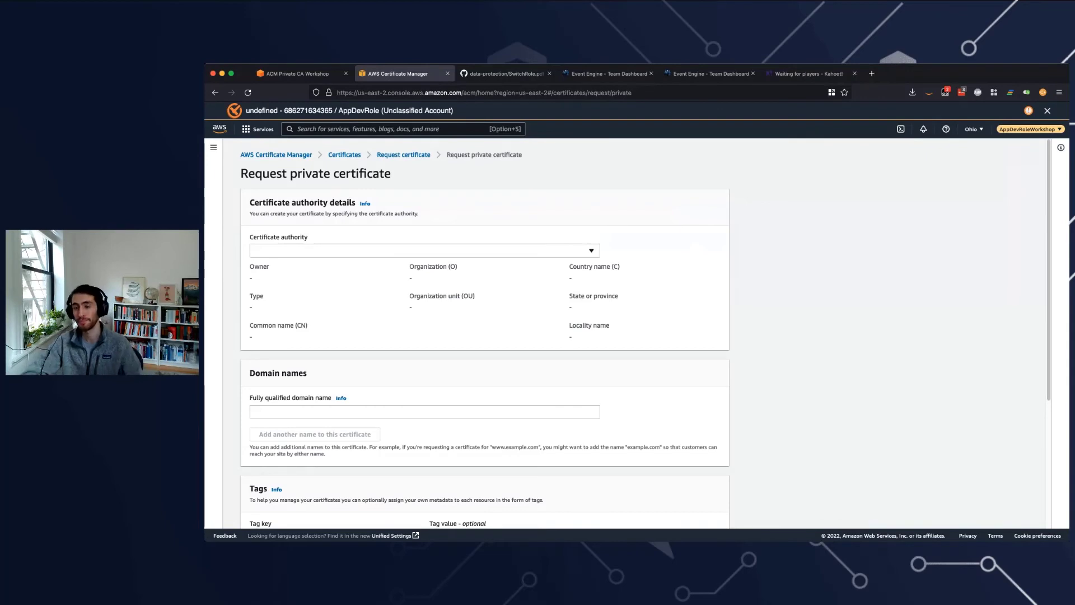
Step: Choose Workshop Subordinate CA as the certificate authority for the private certificate and review its details
click(424, 250)
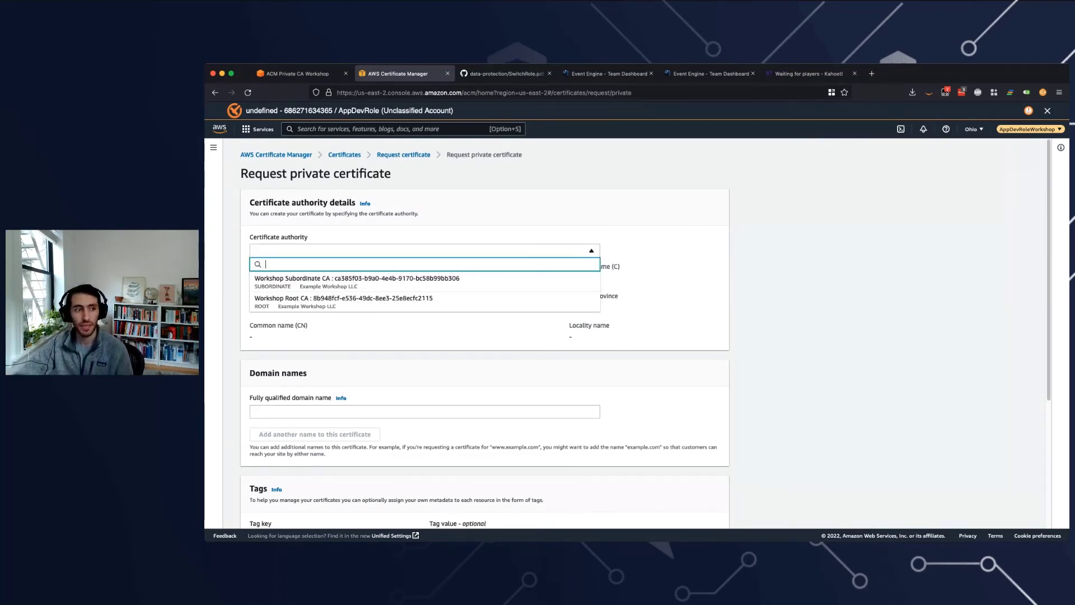
key(Down)
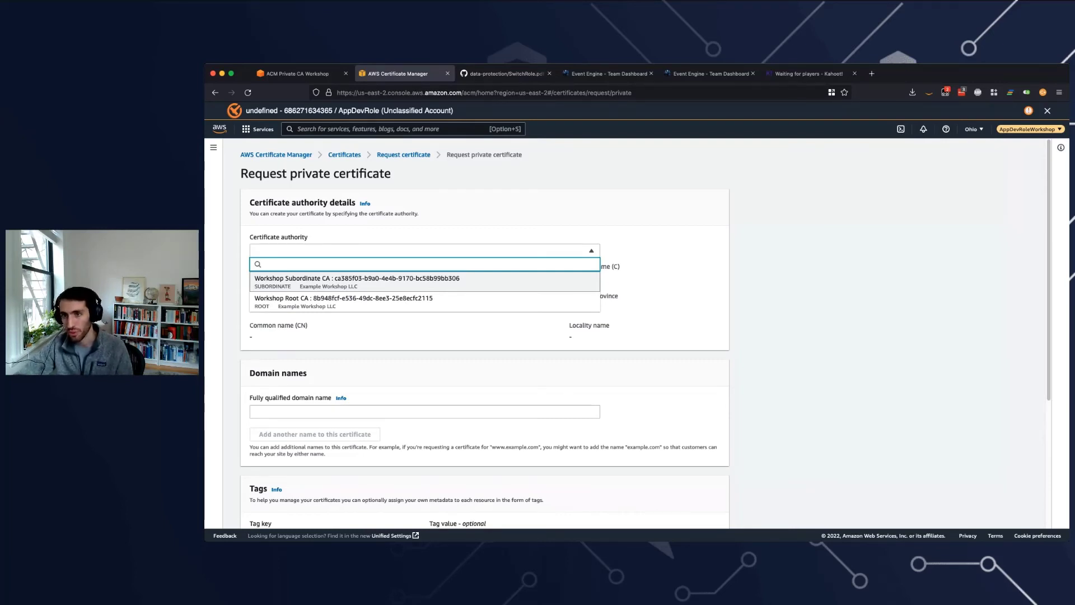
key(Return)
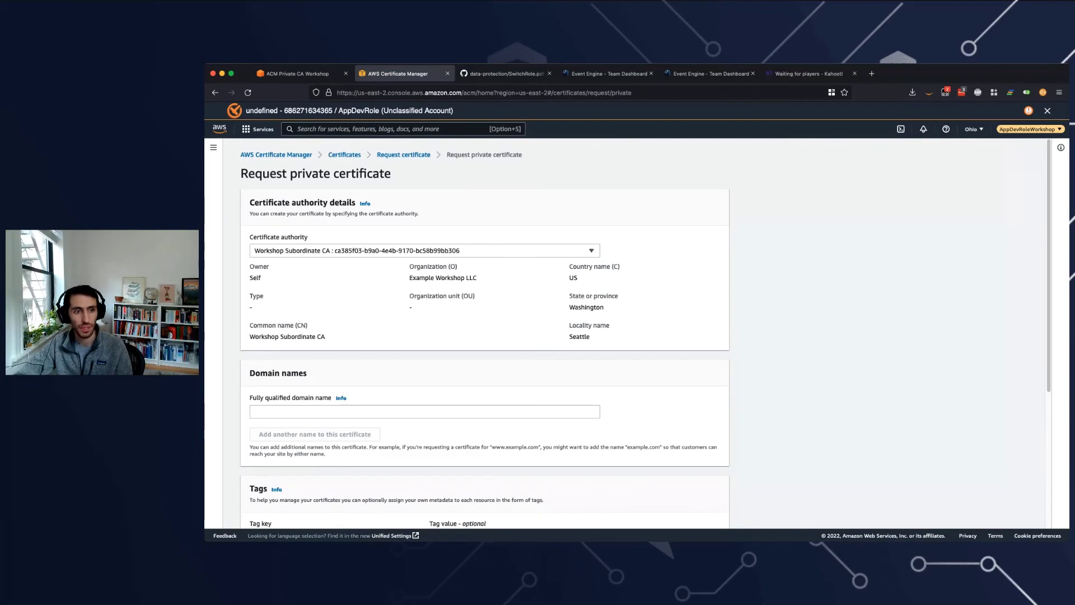
drag(250, 266, 590, 337)
click(590, 337)
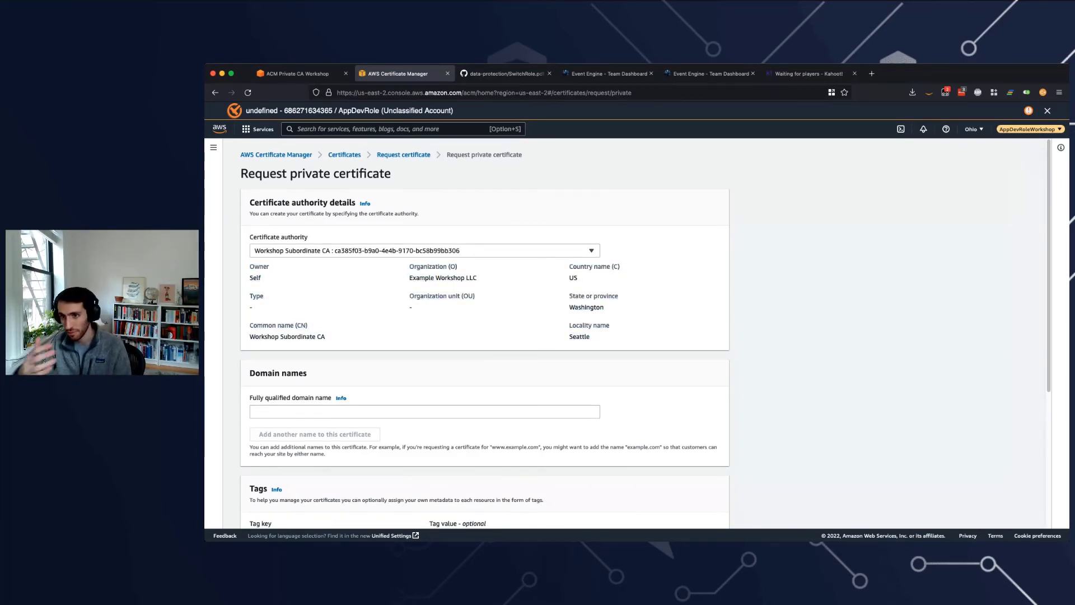
Step: Enter the load balancer's DNS name acm-pca-usecase-7-alb-1499631142.us-east-2.elb.amazonaws.com as the certificate's fully qualified domain name
scroll(485, 333, down, 2)
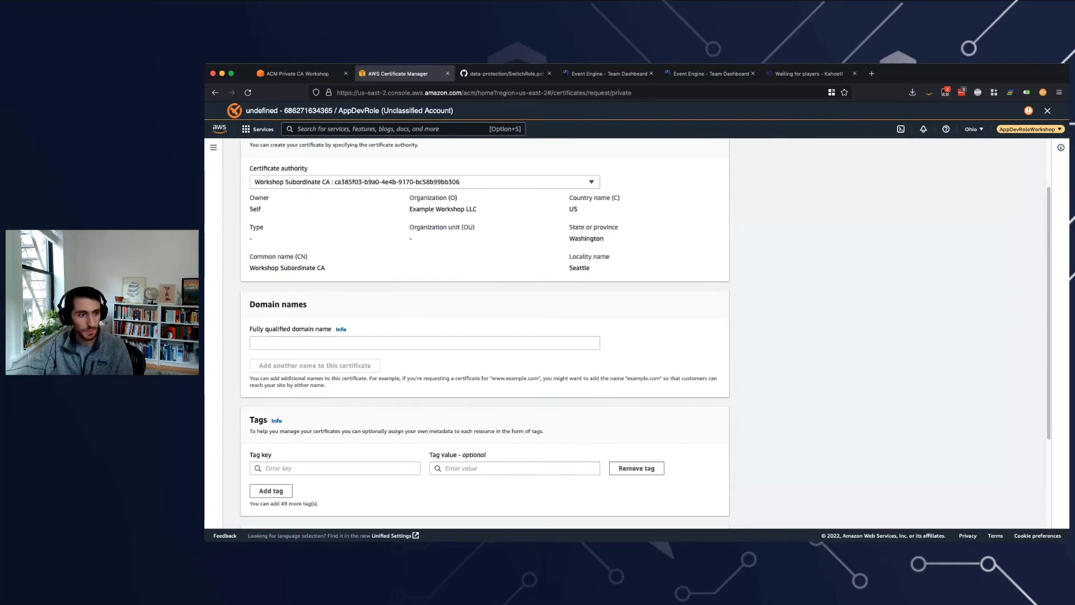
click(424, 343)
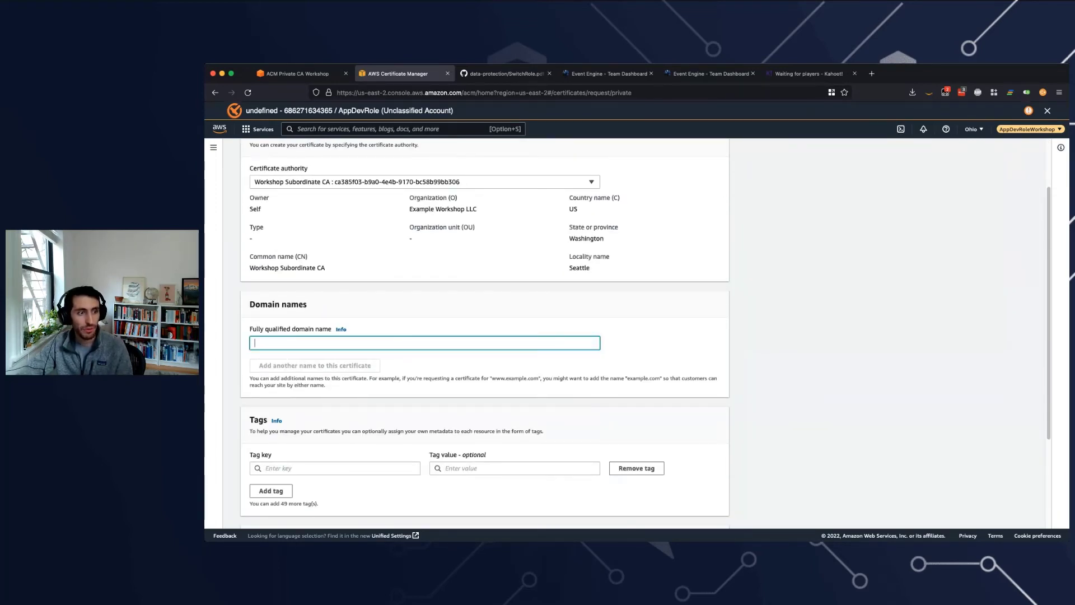
drag(250, 328, 314, 329)
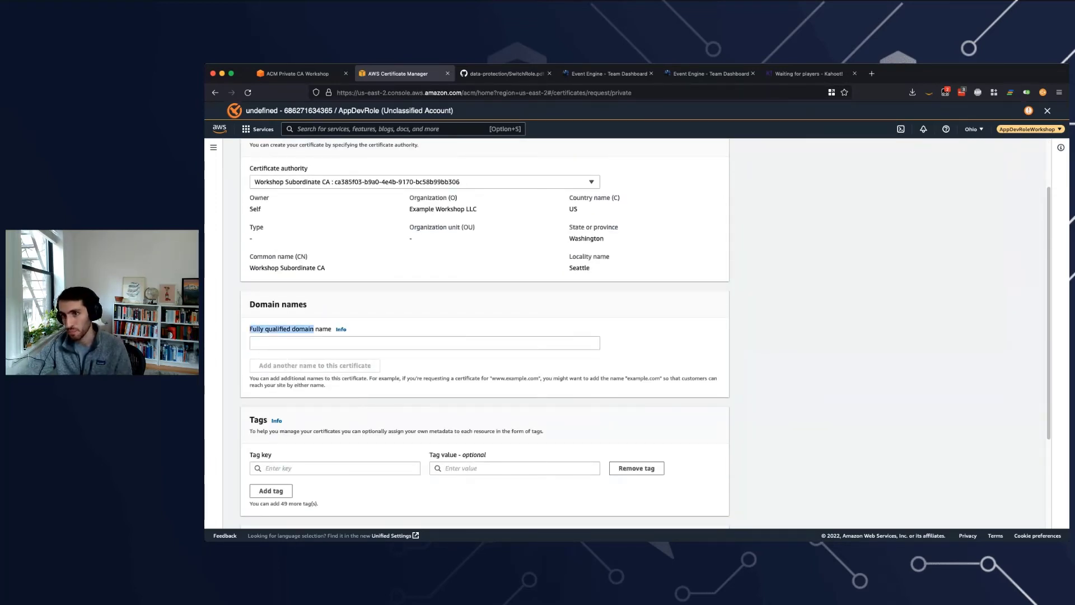
click(314, 343)
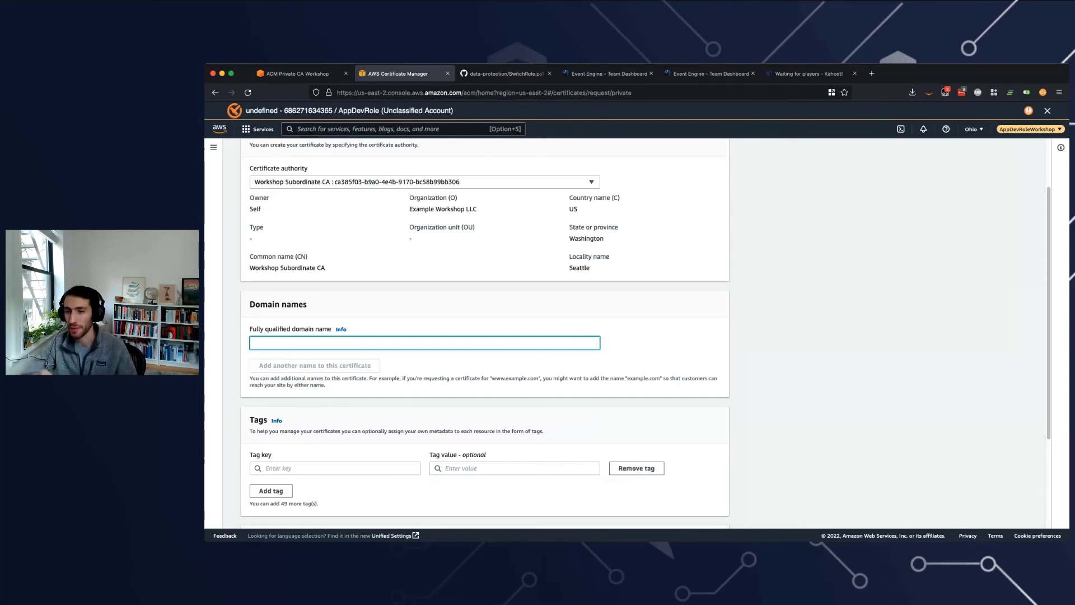
key(super+Tab)
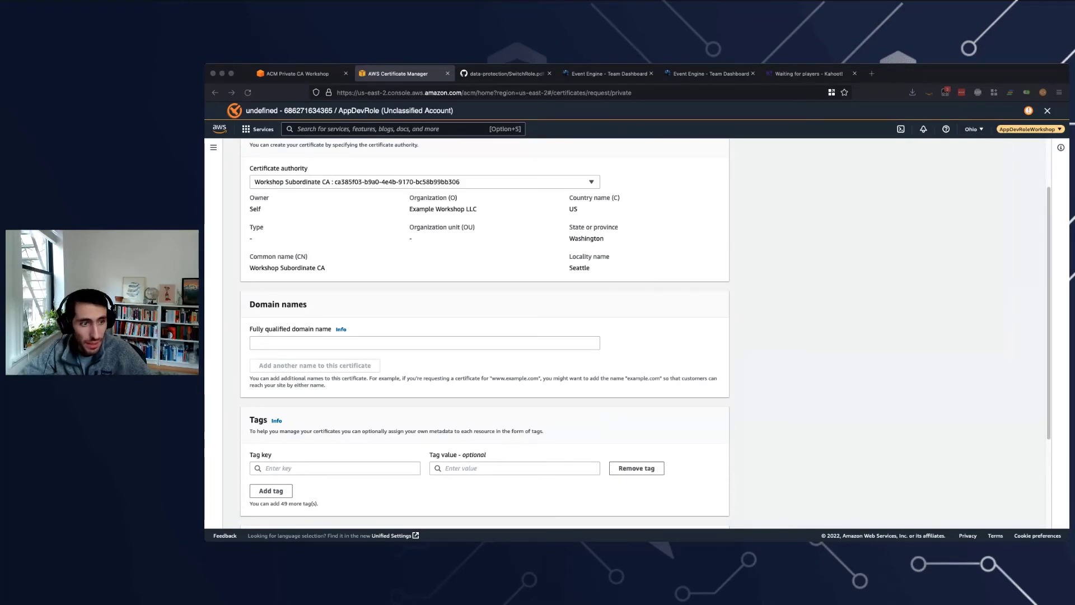
key(super+Tab)
text(acm-pca-usecase-7-alb-1499631142.us-east-2.elb.amazonaws.com)
scroll(485, 336, down, 2)
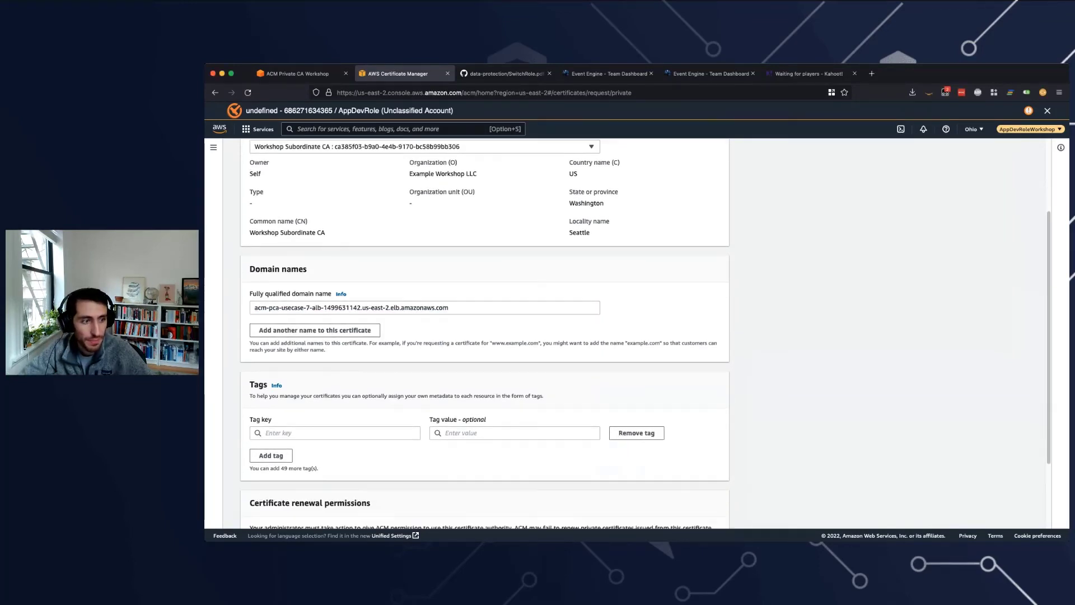
scroll(485, 336, down, 3)
scroll(484, 336, up, 1)
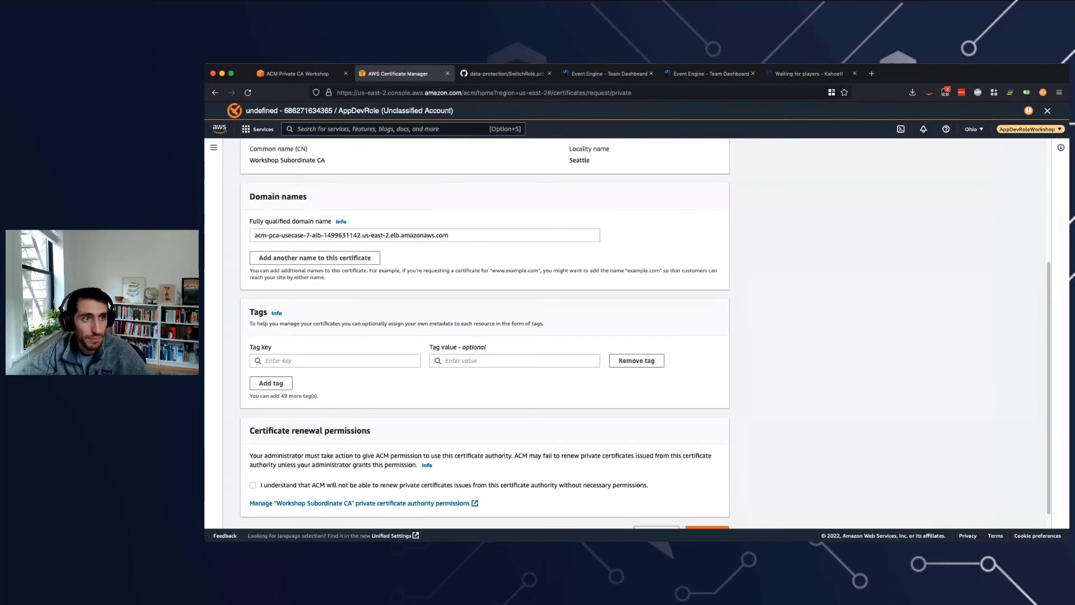
Step: Check the workshop guide's steps on the domain name, renewal permissions acknowledgement, and submission of the certificate request
click(298, 73)
scroll(695, 325, down, 15)
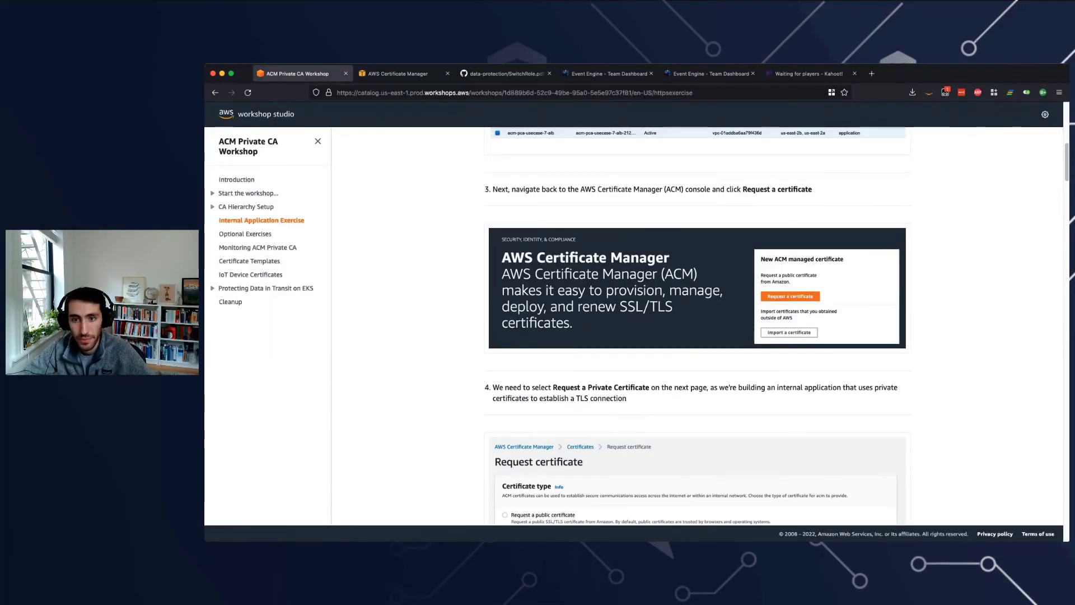
scroll(695, 325, down, 5)
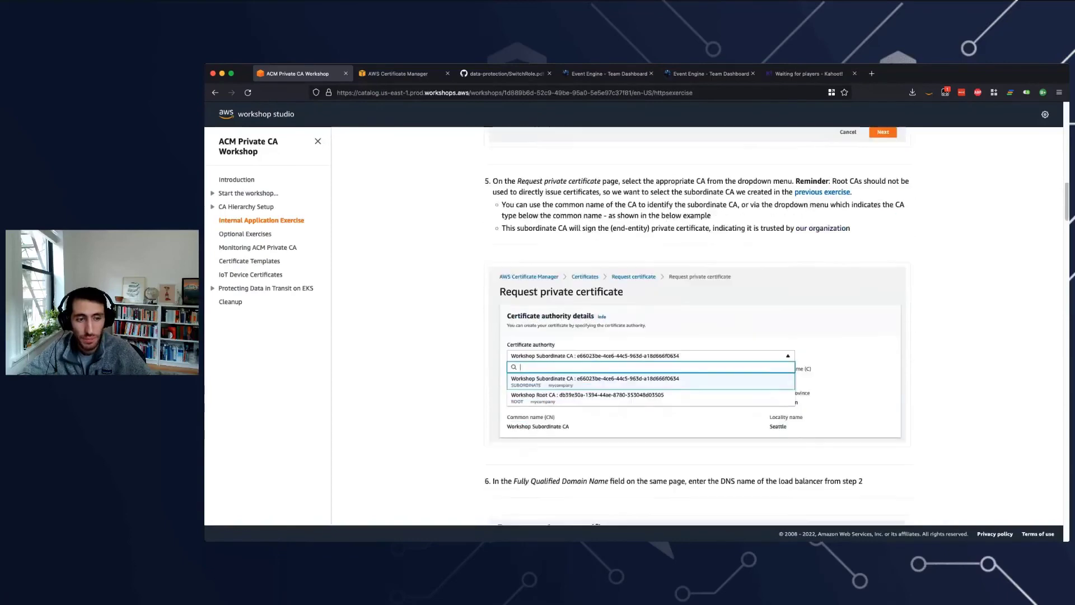
scroll(695, 325, down, 4)
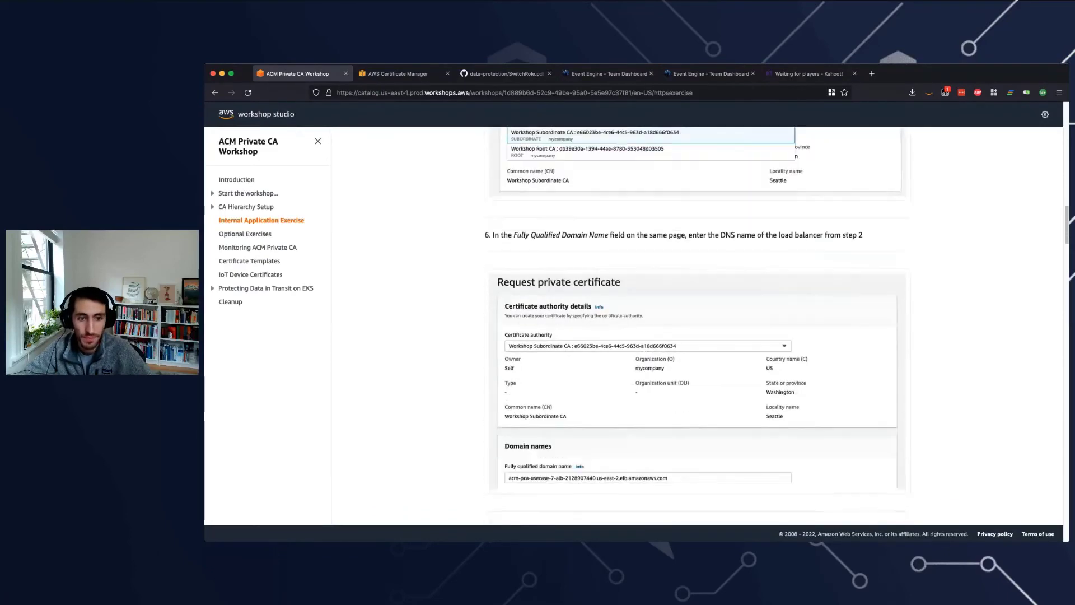
scroll(695, 325, down, 2)
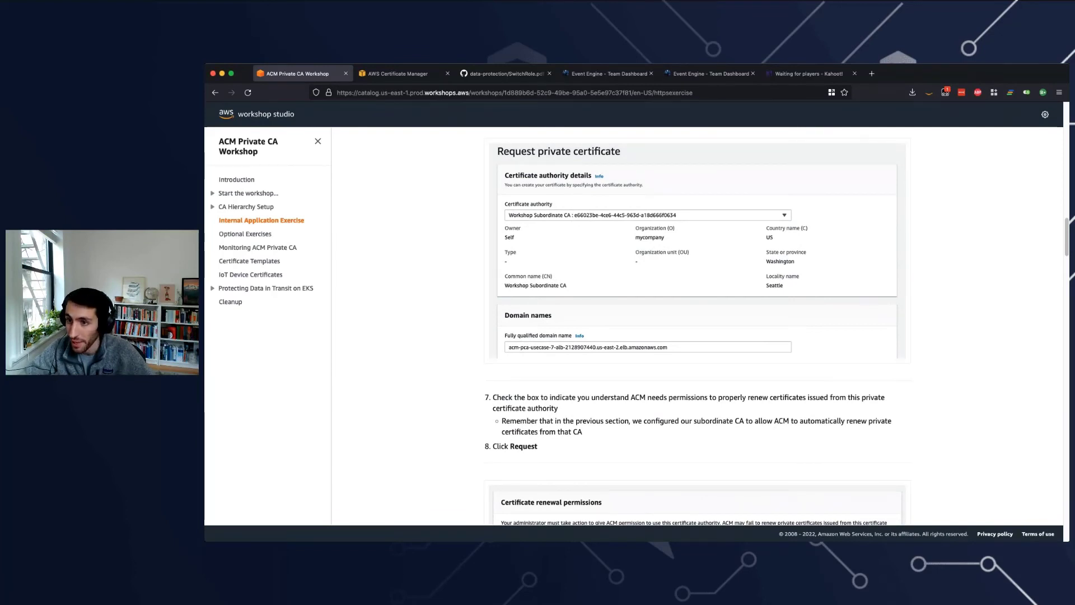
scroll(694, 325, down, 4)
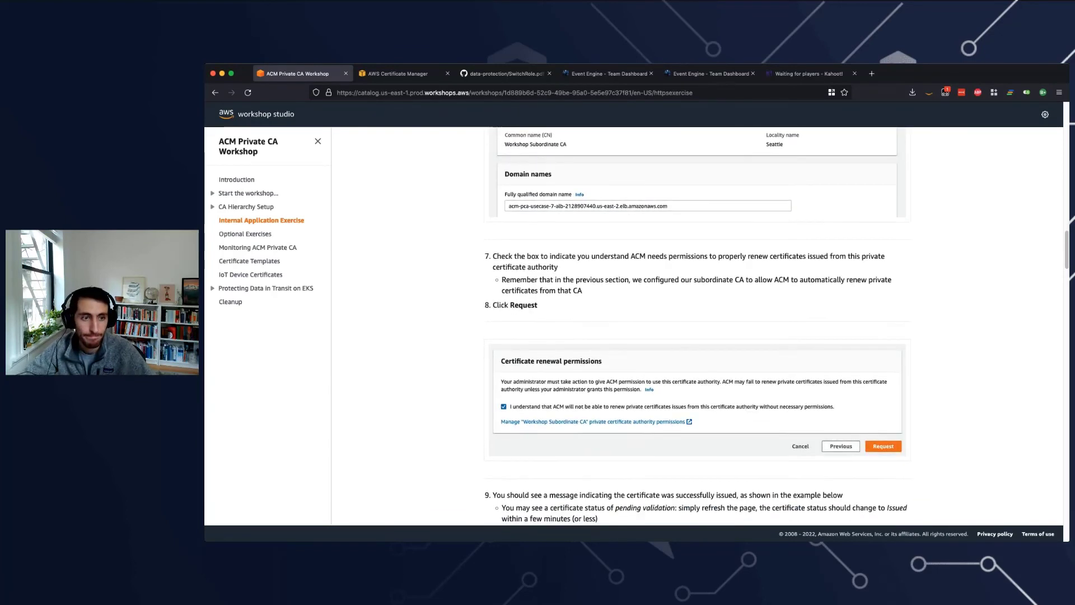
scroll(695, 324, down, 3)
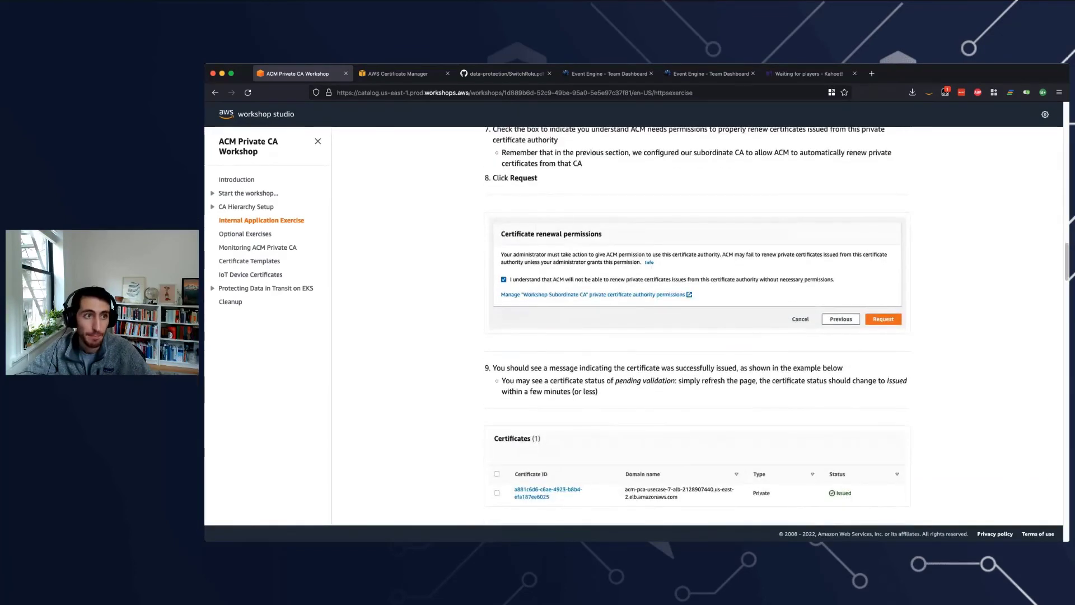
Step: Acknowledge the certificate renewal permissions notice, remove the empty tag, and submit the private certificate request
click(402, 74)
scroll(484, 334, down, 1)
click(334, 340)
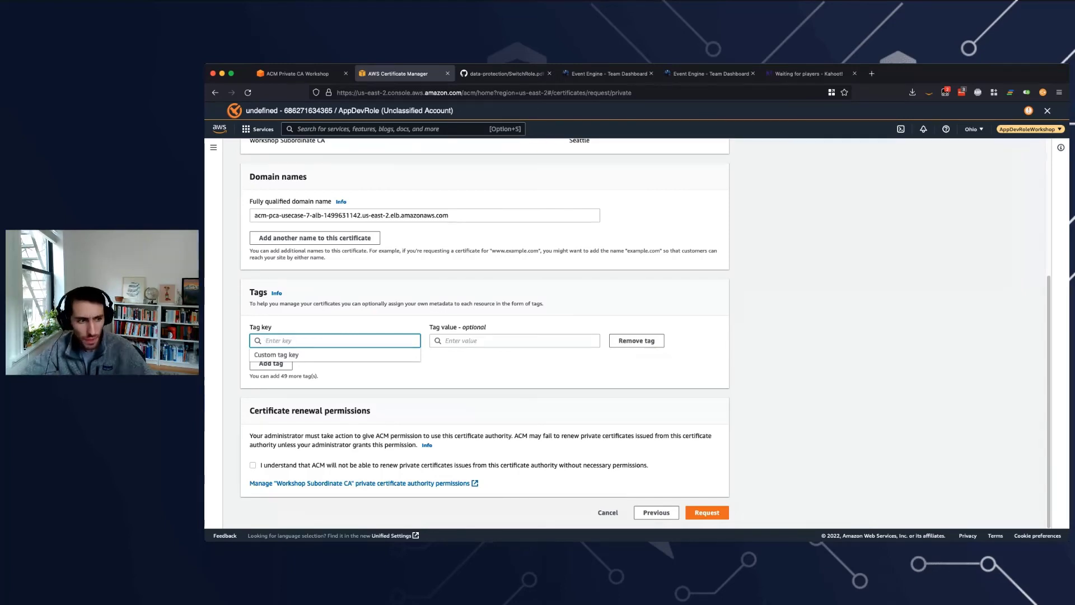
click(253, 476)
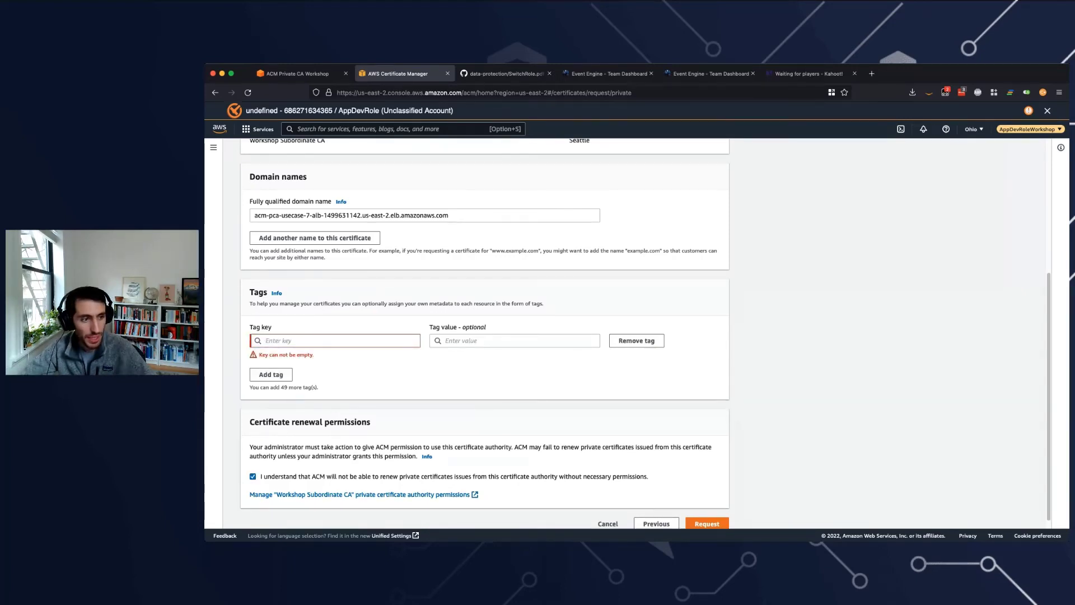
scroll(427, 360, down, 1)
click(637, 328)
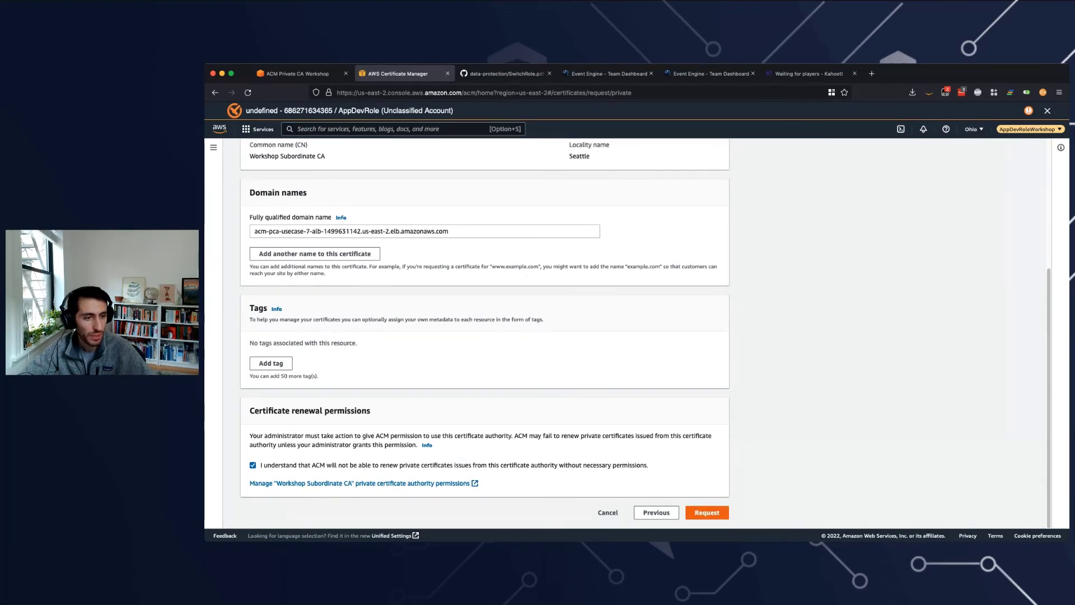
click(707, 513)
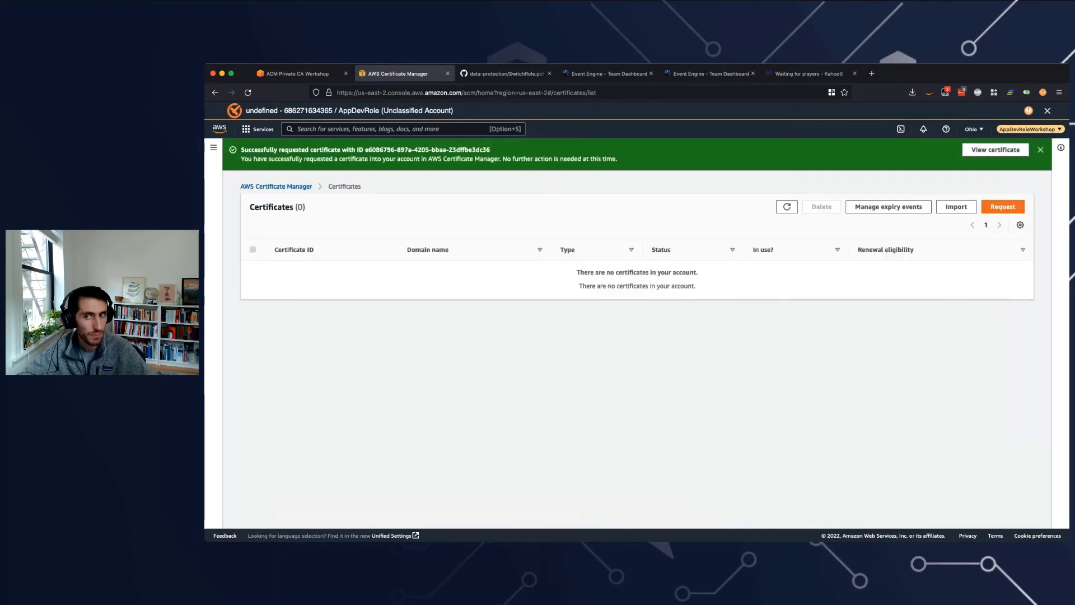
Step: Refresh the certificates list and inspect the new private certificate's status, domain, and details before returning to the list
key(super+r)
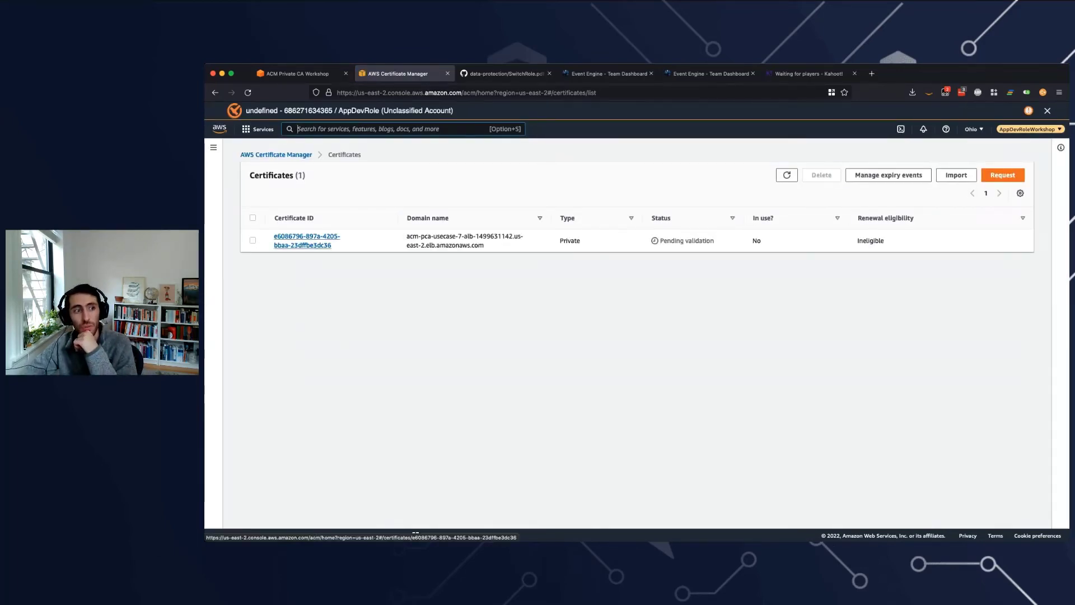
click(307, 240)
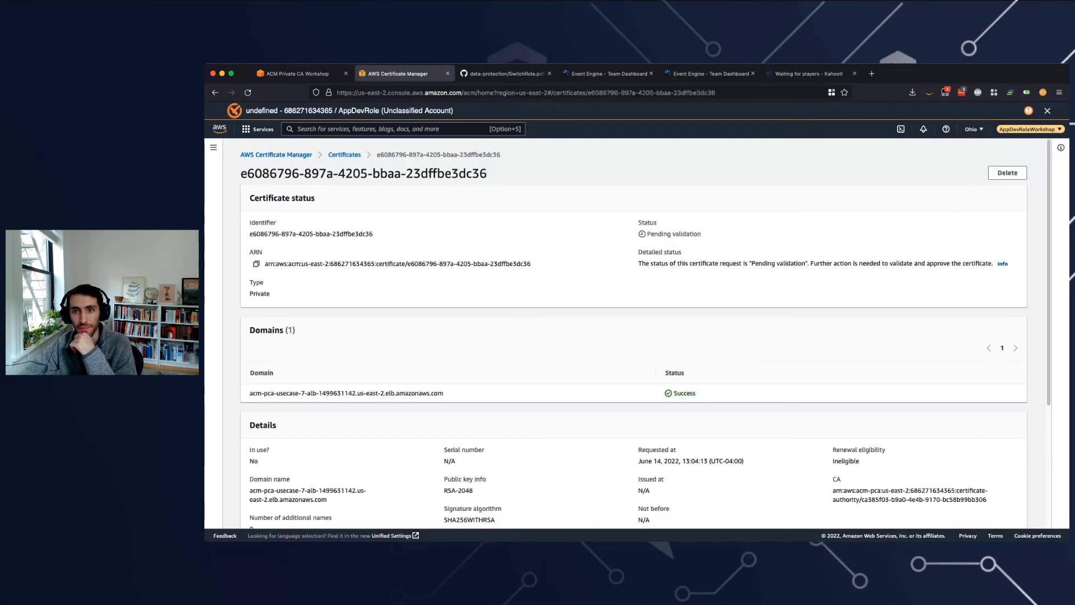
scroll(634, 333, down, 3)
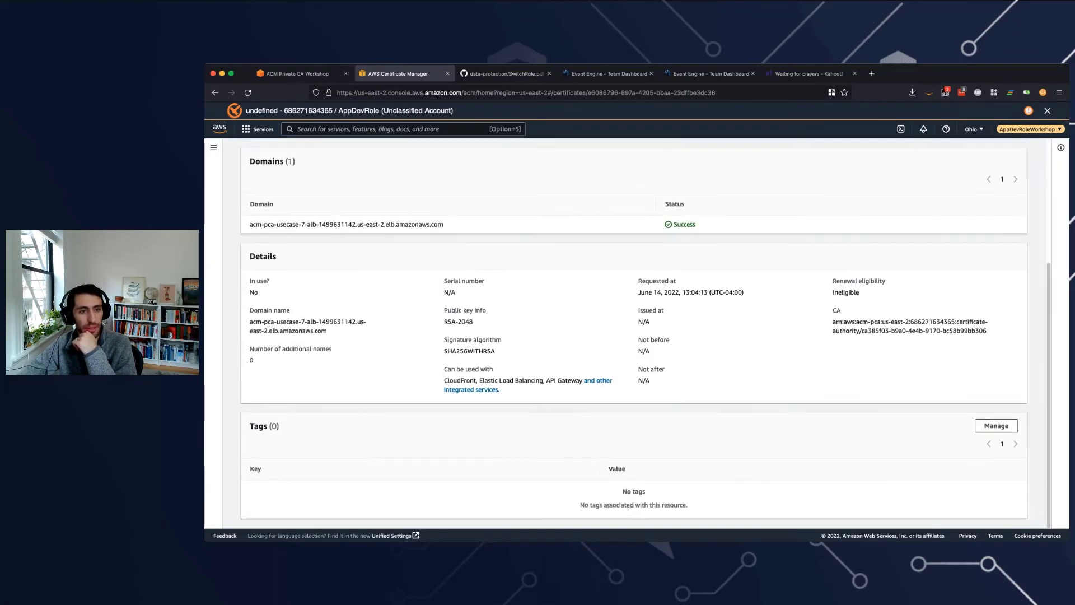
scroll(634, 333, up, 4)
click(343, 160)
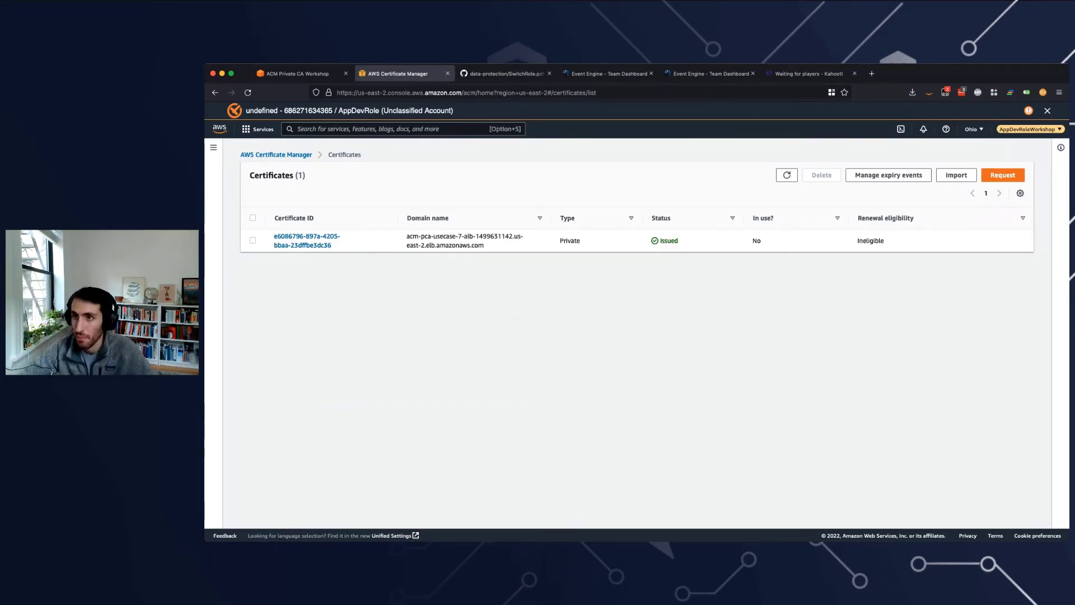
Step: Consult the workshop guide's section on creating a target group for load balancing, and open the EC2 console through a services search
click(298, 74)
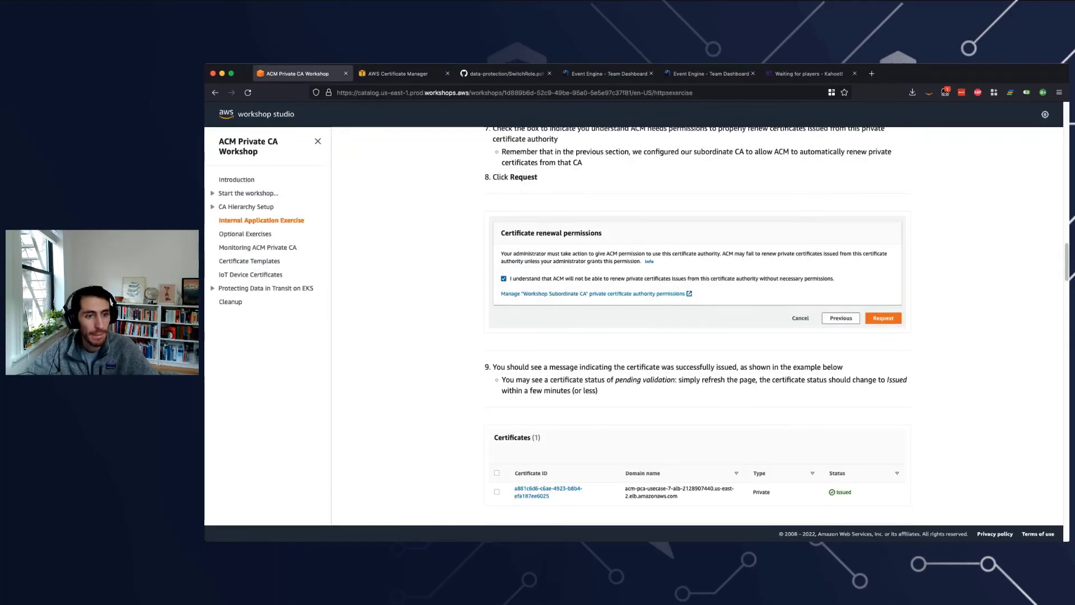
scroll(698, 326, down, 1)
scroll(697, 326, down, 6)
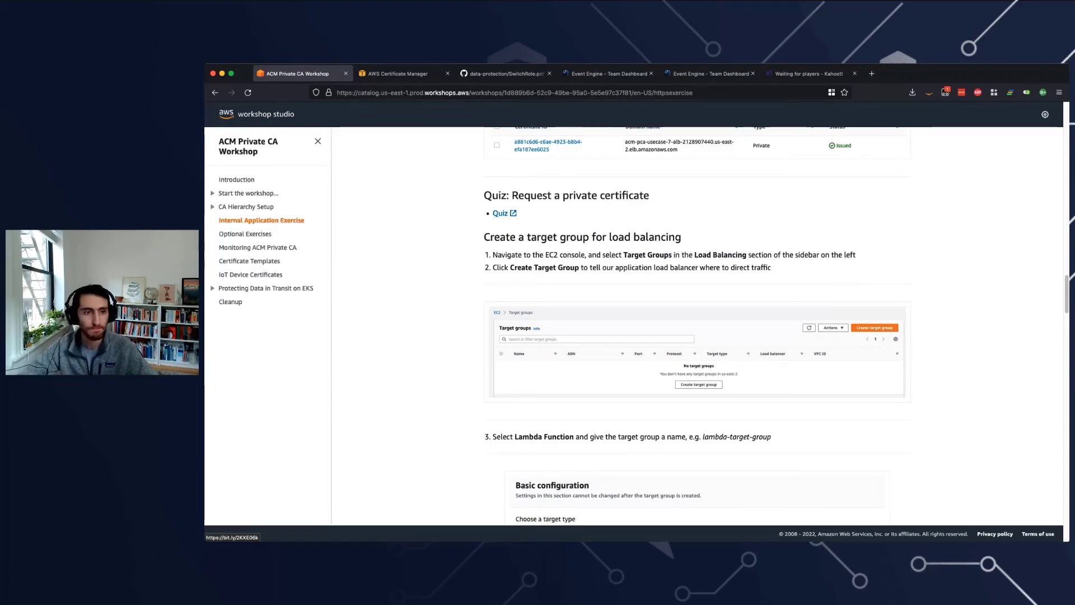
scroll(697, 325, down, 2)
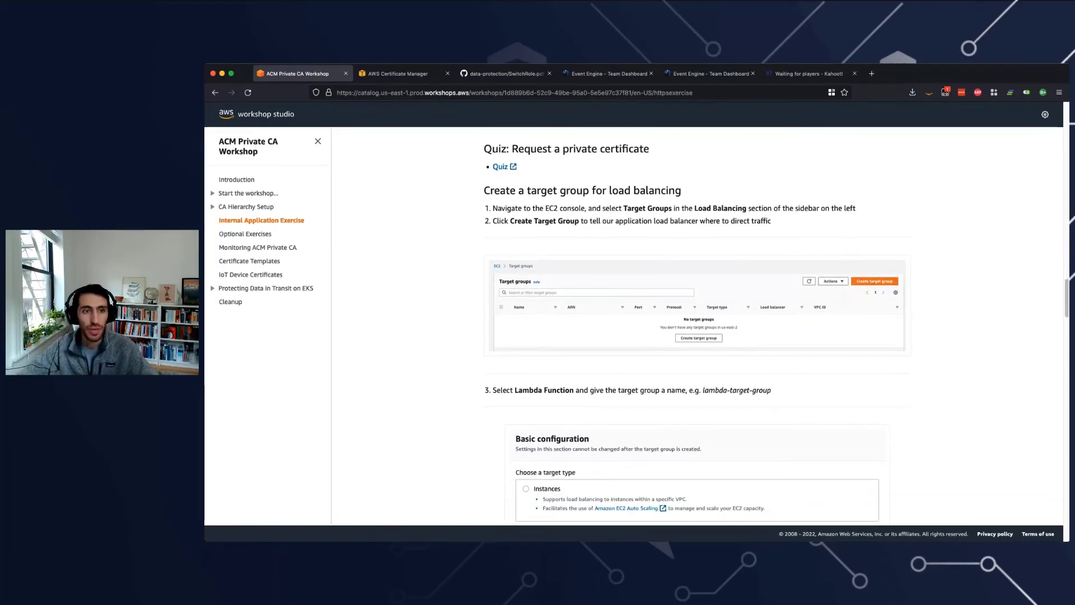
scroll(697, 325, down, 1)
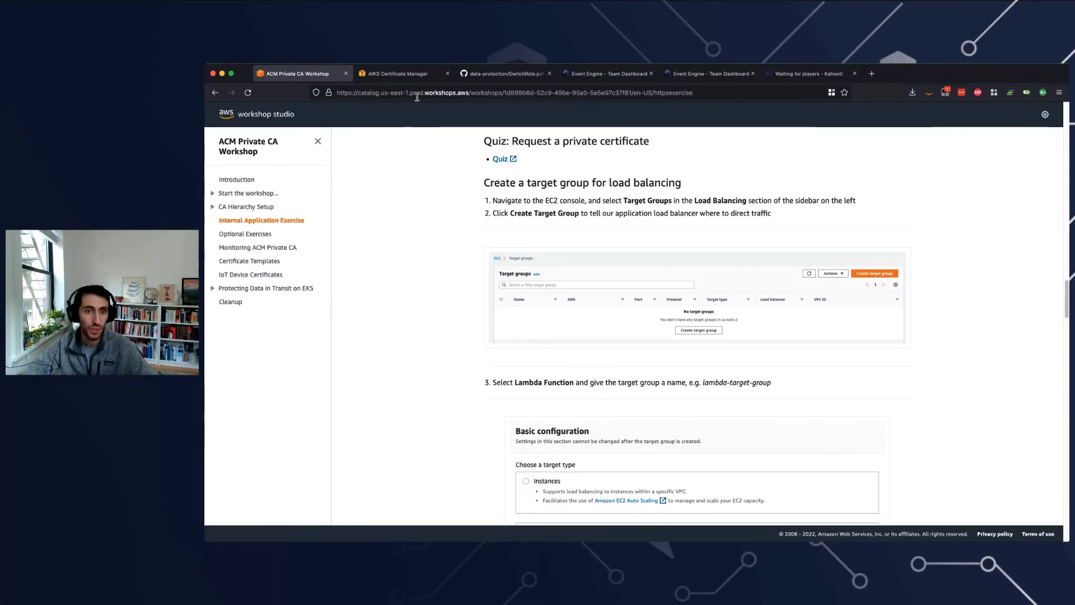
click(398, 73)
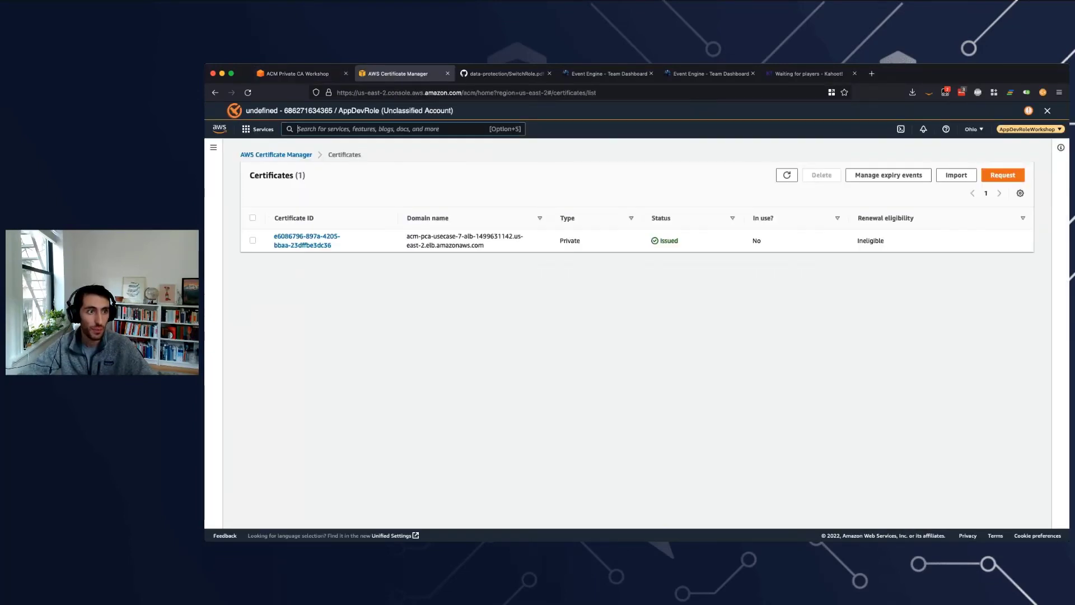
text(ec2)
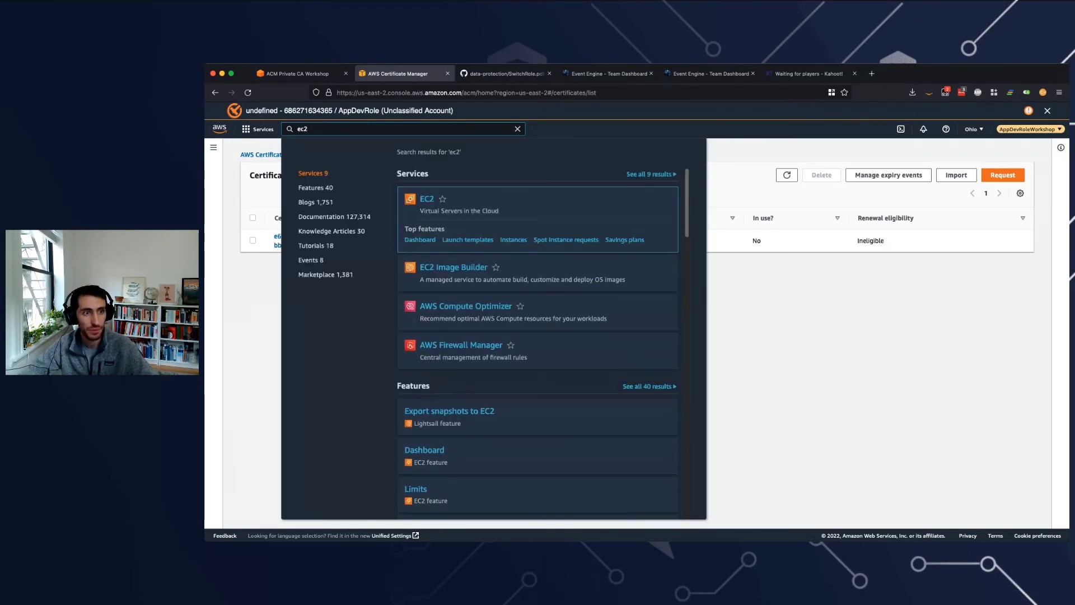
key(Return)
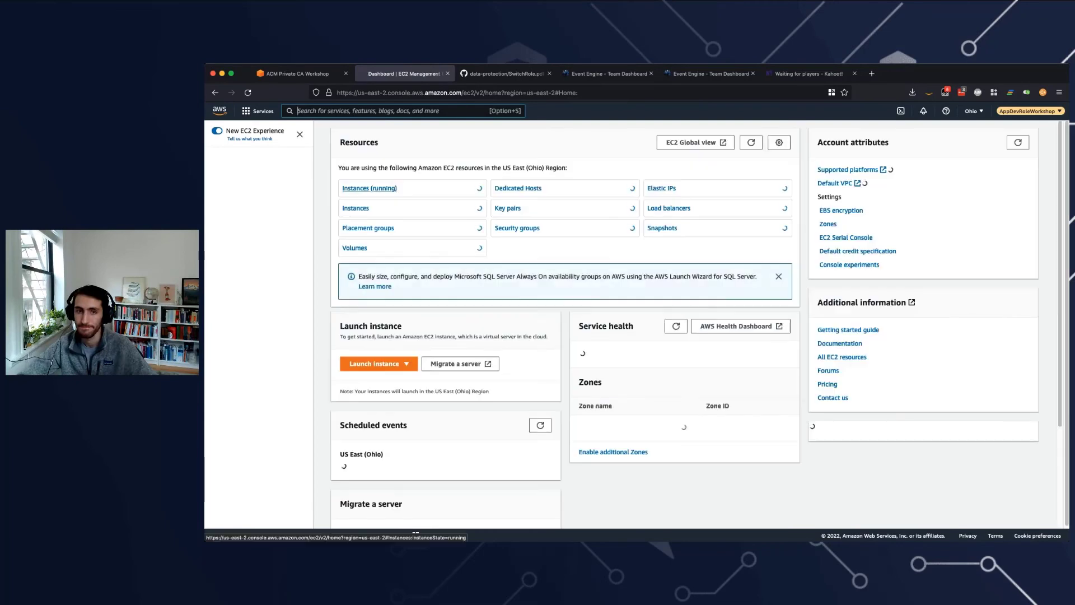
Step: Locate Target Groups under Load Balancing in the EC2 navigation, and reopen the EC2 dashboard with another services search
scroll(255, 336, down, 5)
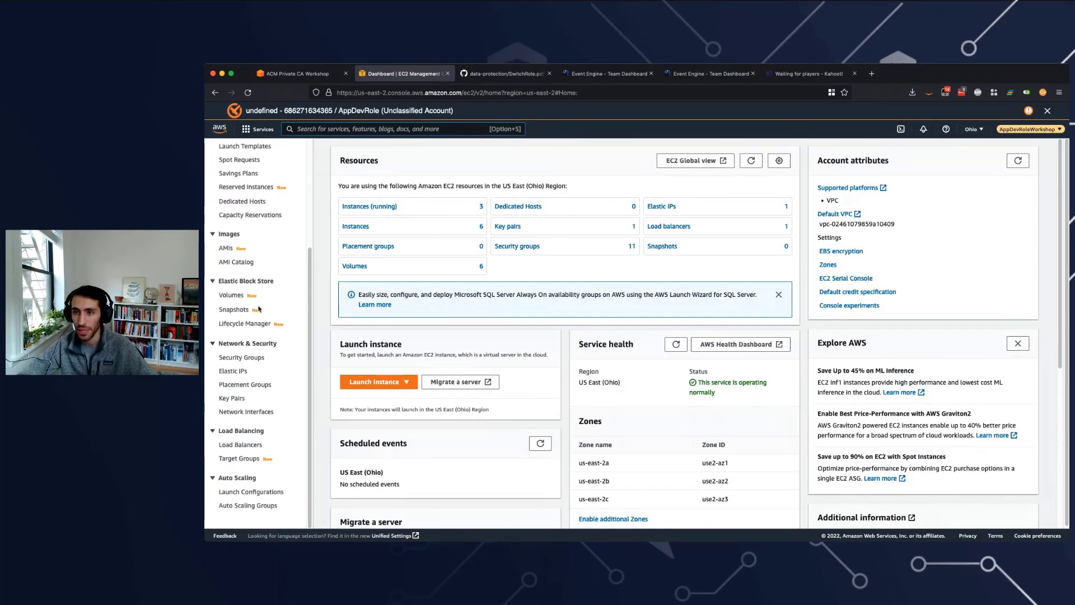
scroll(269, 482, up, 10)
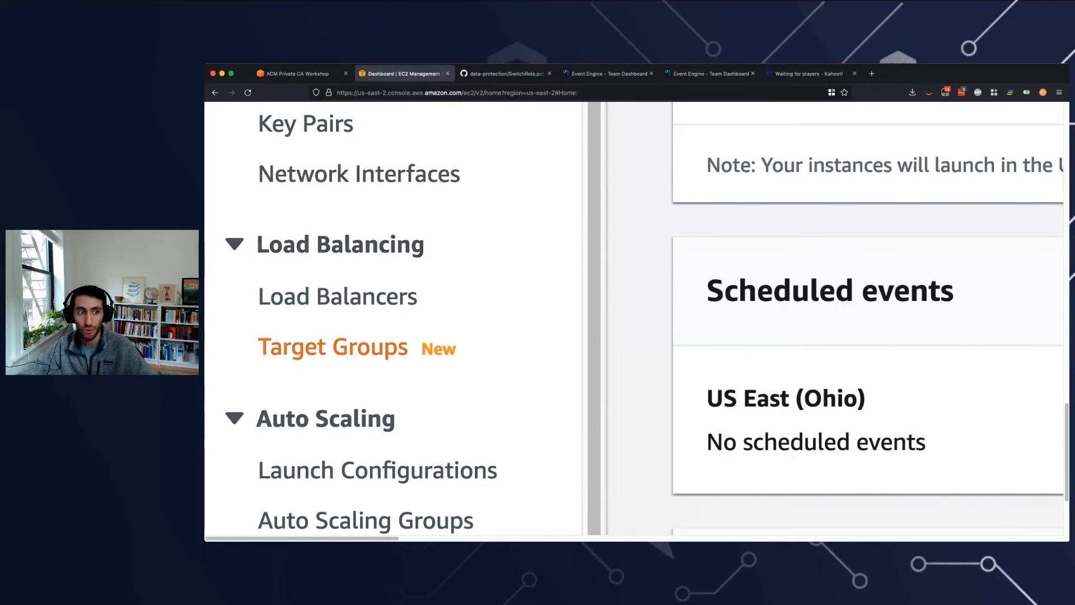
scroll(336, 348, down, 10)
key(ctrl+0)
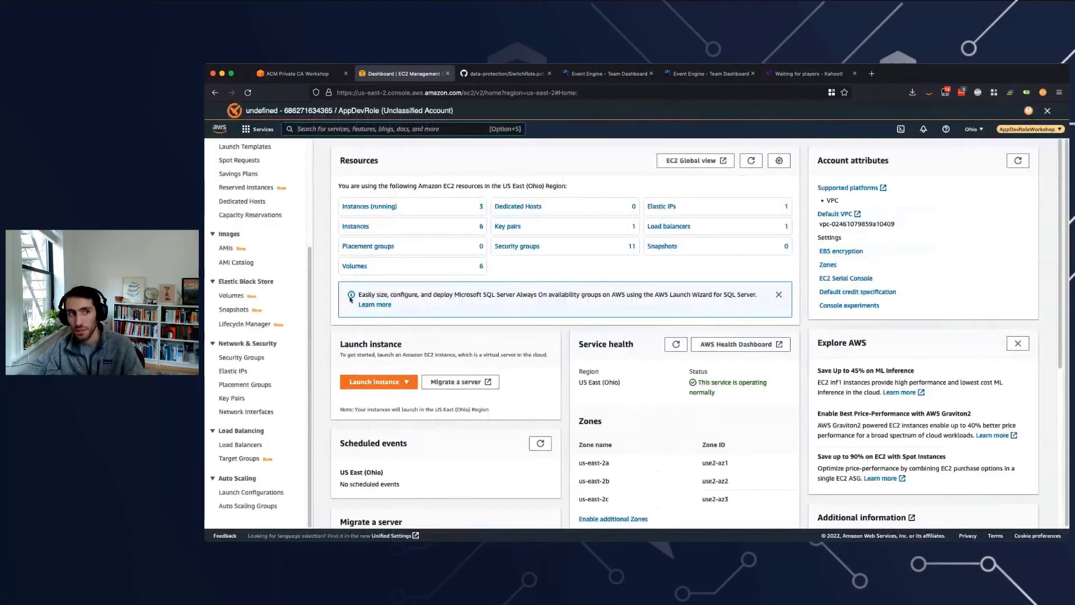
key(alt+s)
text(ec2)
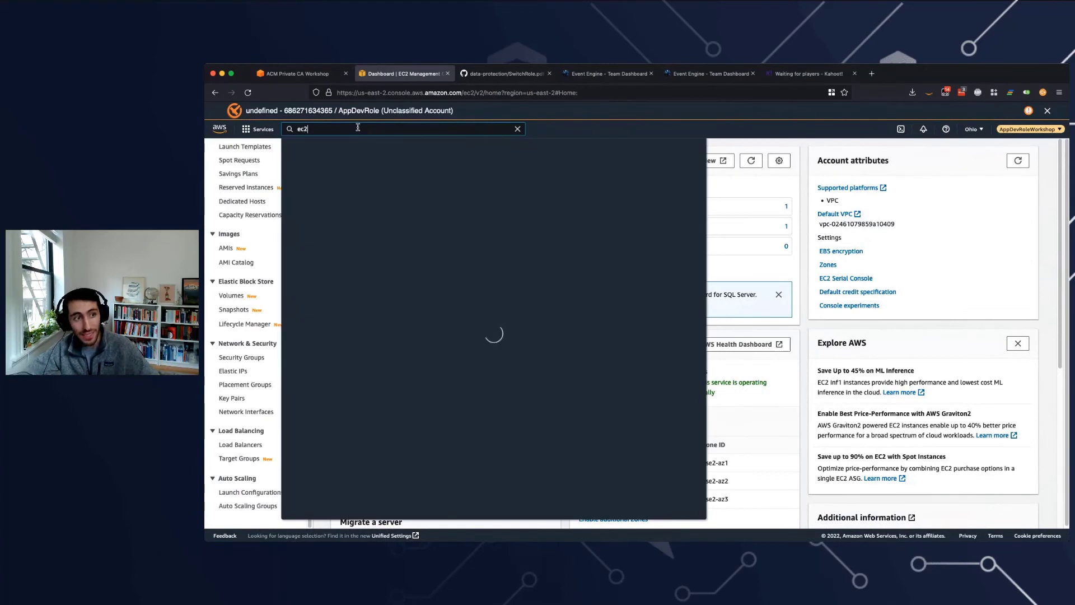
key(Return)
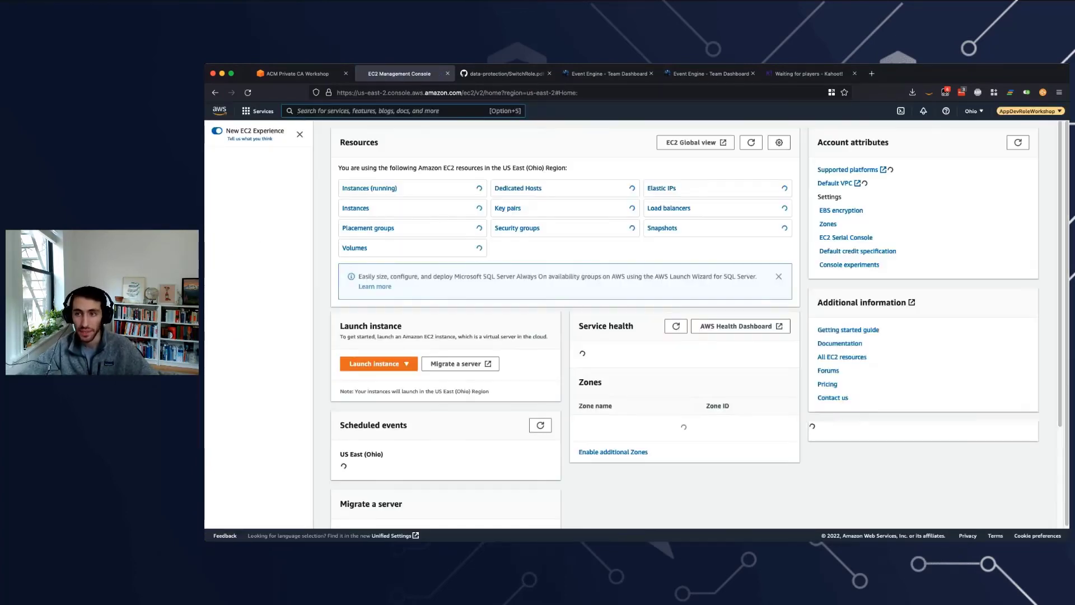
Step: Open Target Groups from the EC2 Load Balancing section and start creating a new target group
scroll(258, 336, down, 5)
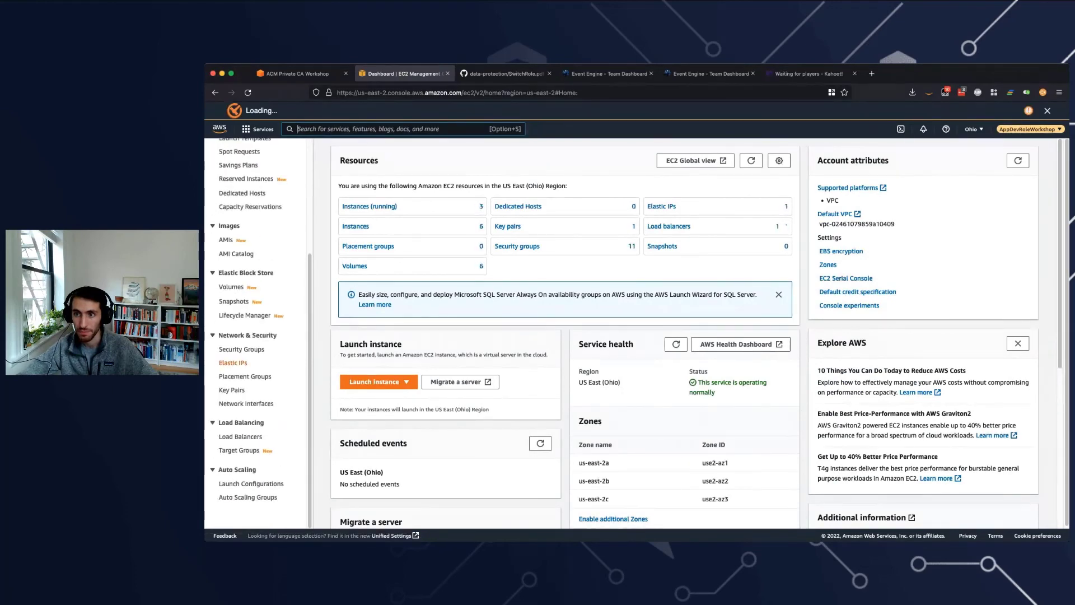
scroll(254, 443, down, 2)
scroll(254, 443, left, 2)
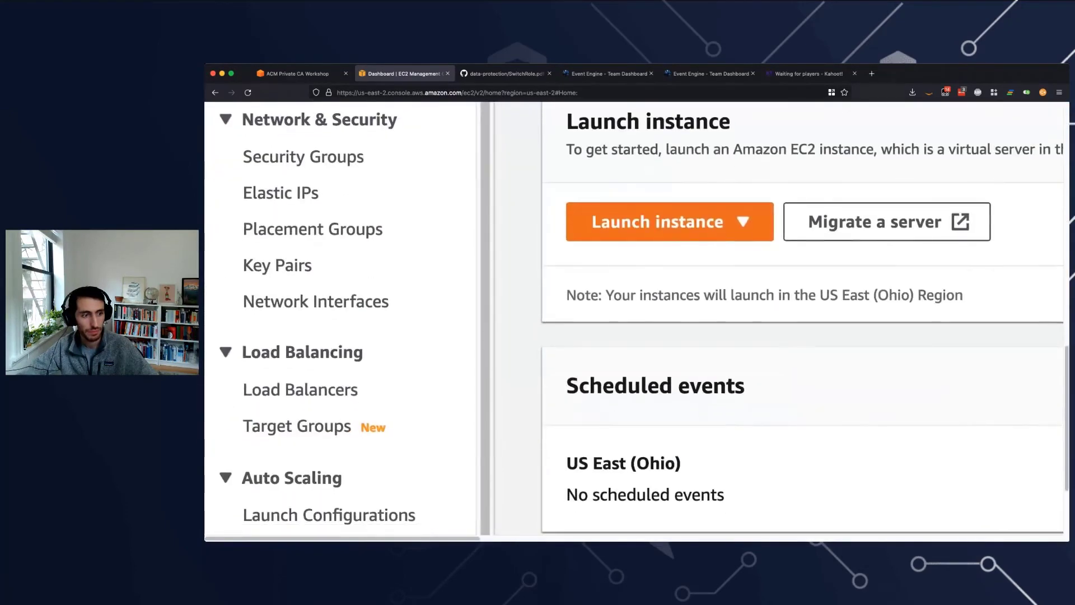
click(297, 427)
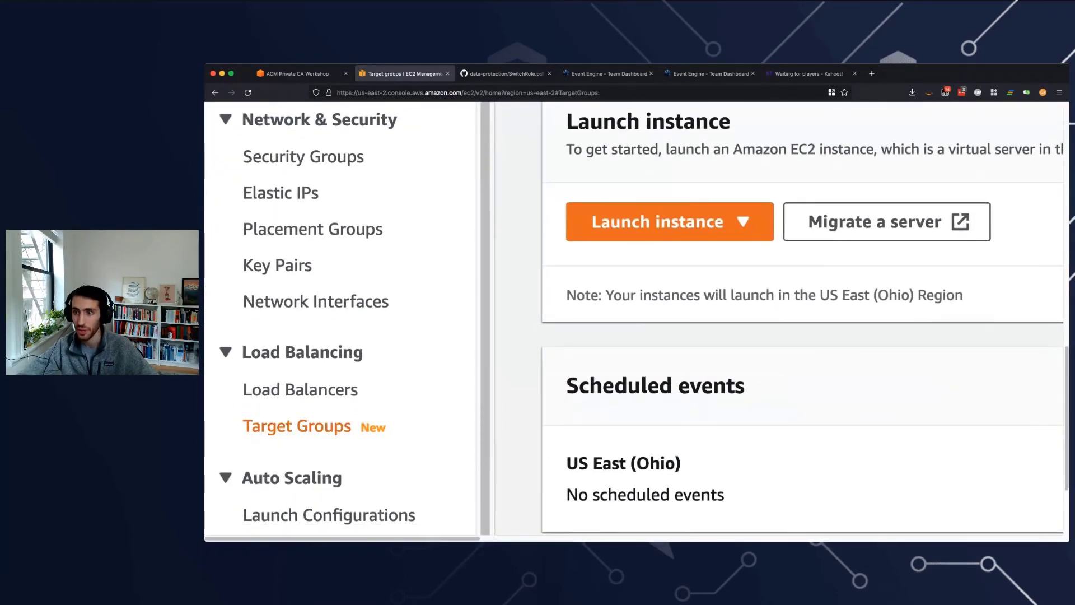
scroll(637, 318, down, 5)
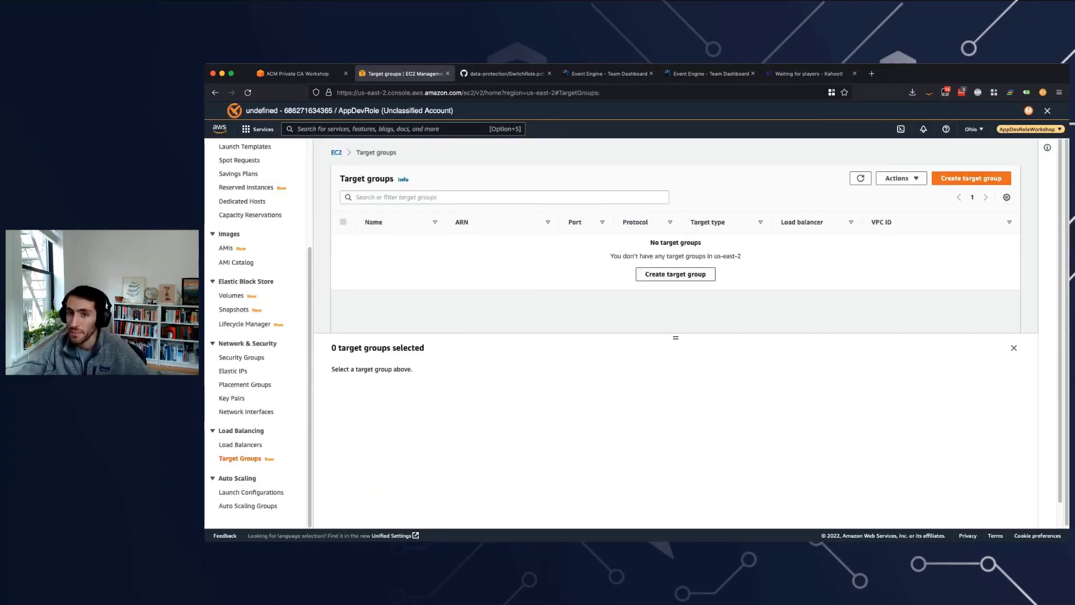
click(972, 178)
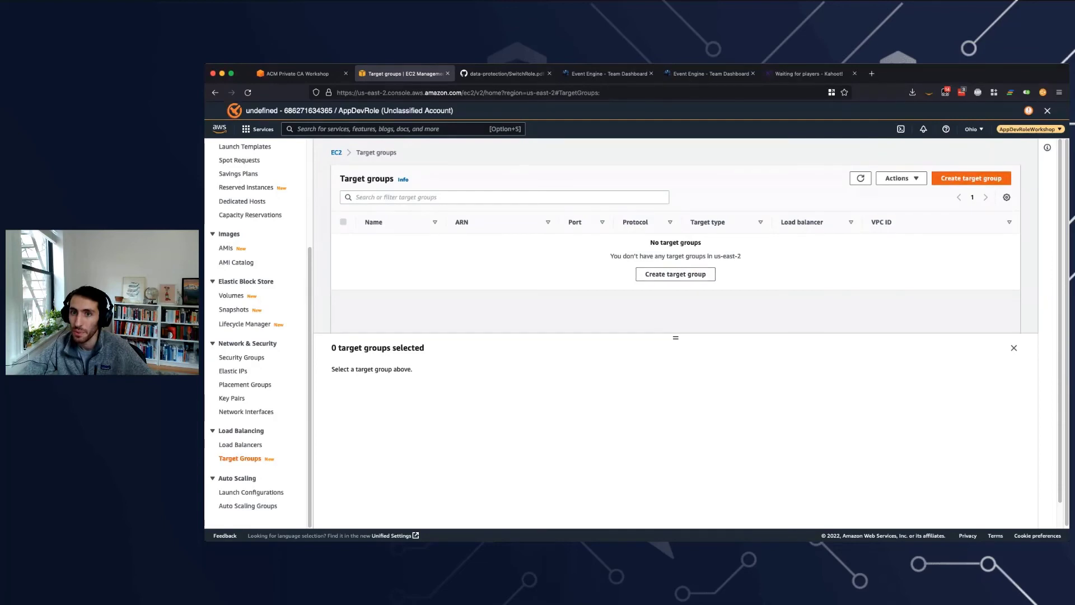
scroll(633, 333, down, 2)
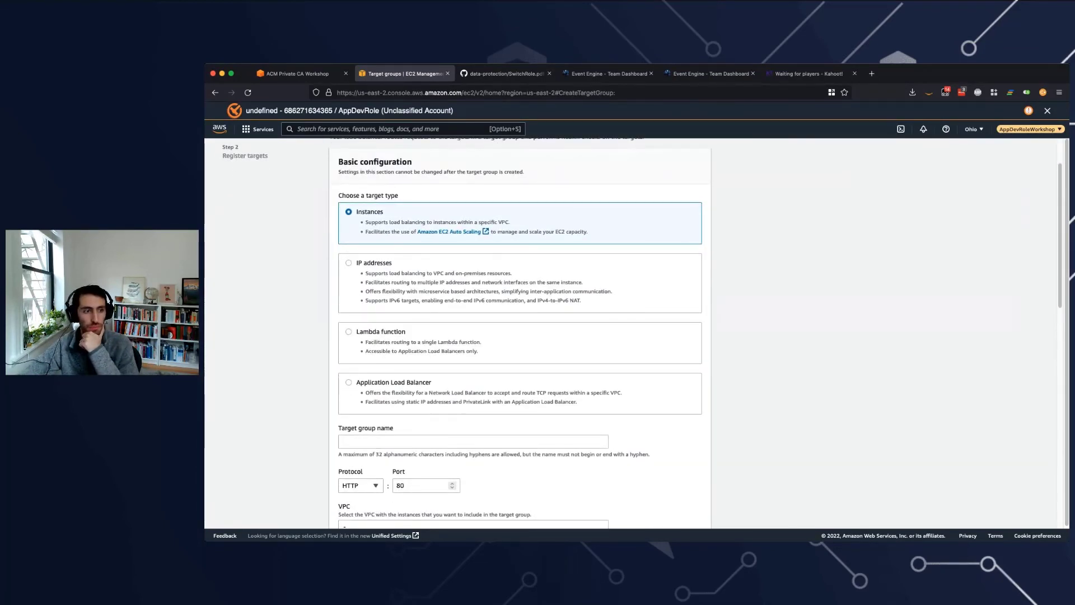
Step: Following the workshop guide, choose Lambda function as the target type and name the target group lambda-target-group
click(296, 73)
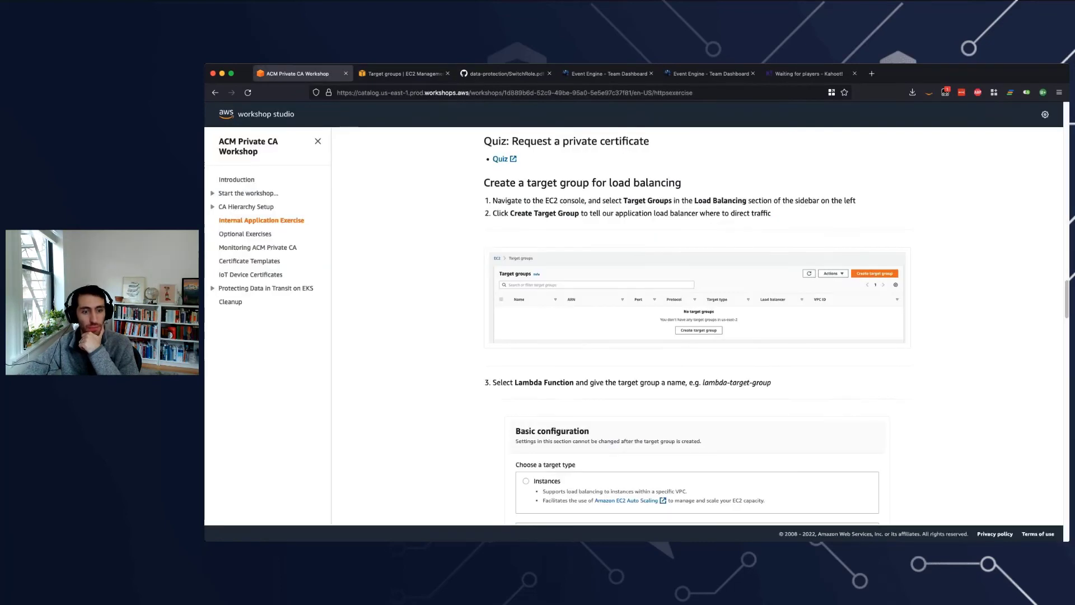
scroll(698, 324, down, 3)
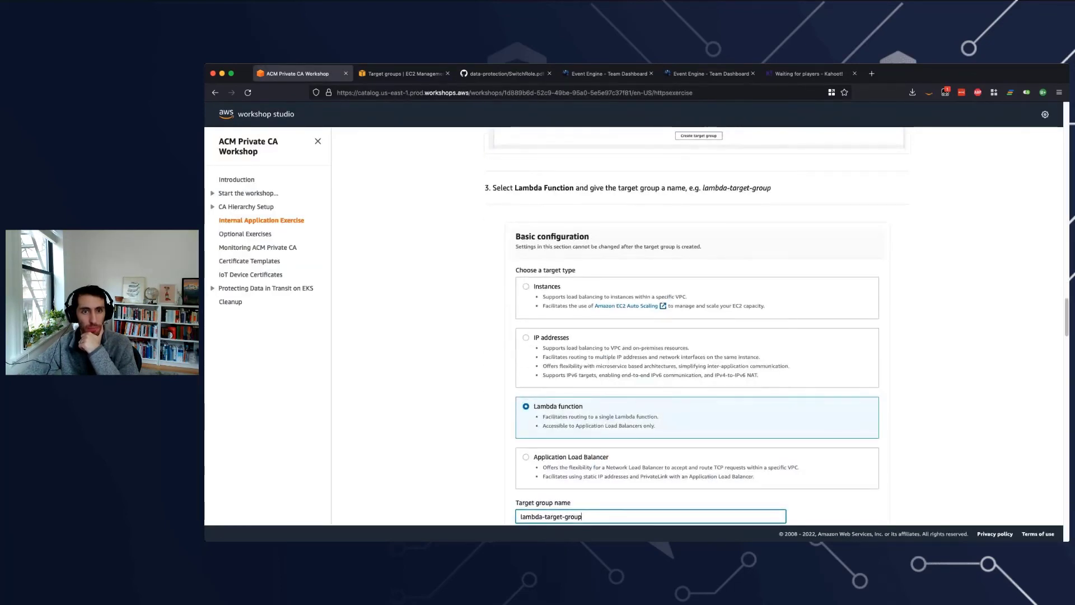
scroll(698, 324, down, 4)
scroll(698, 325, down, 2)
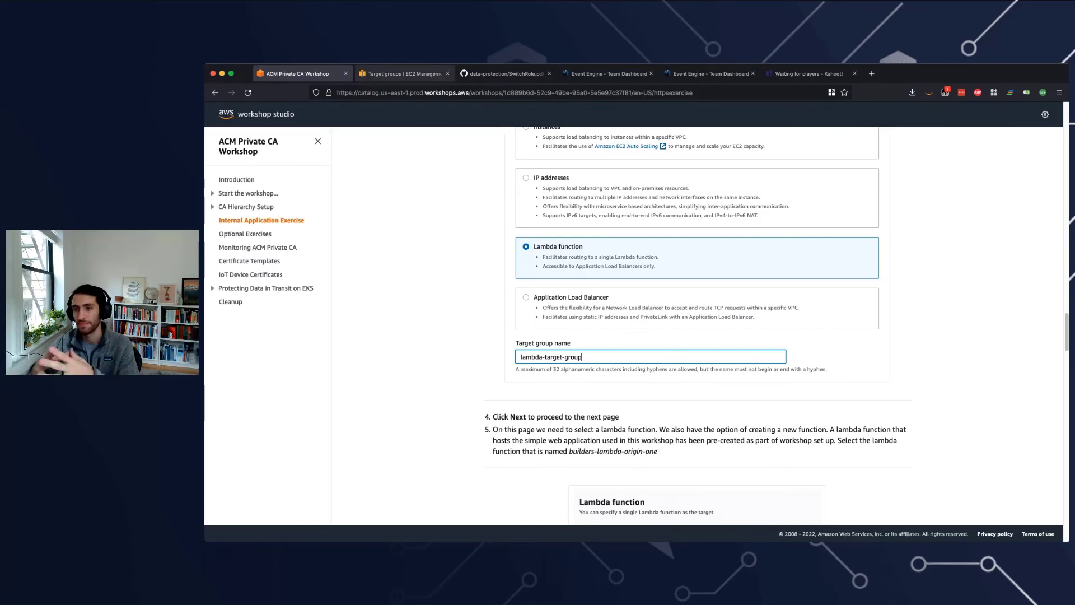
key(ctrl+Tab)
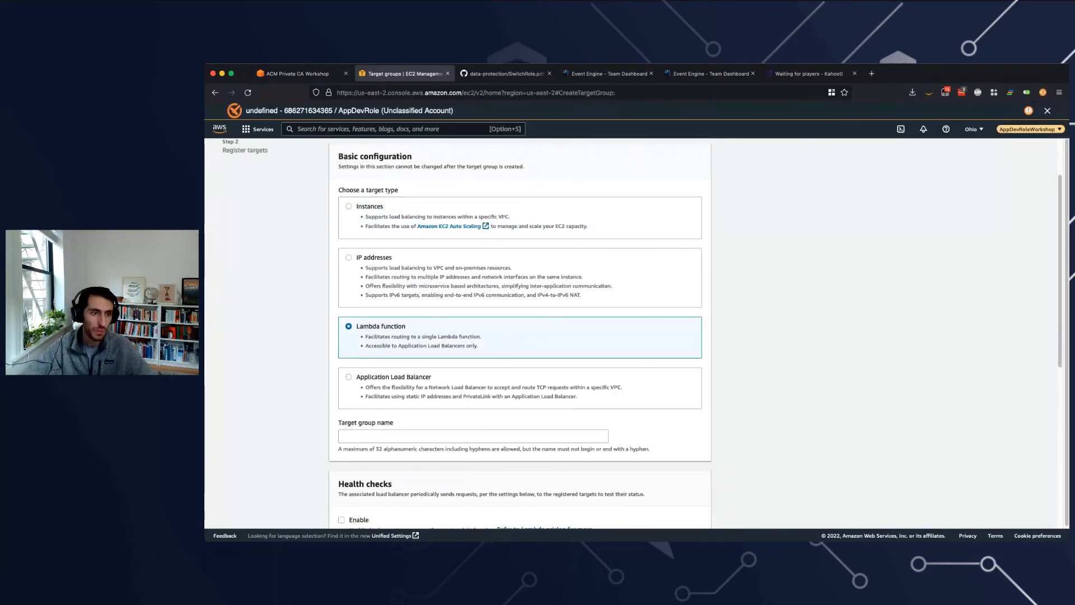
click(400, 436)
text(lambda-target-group)
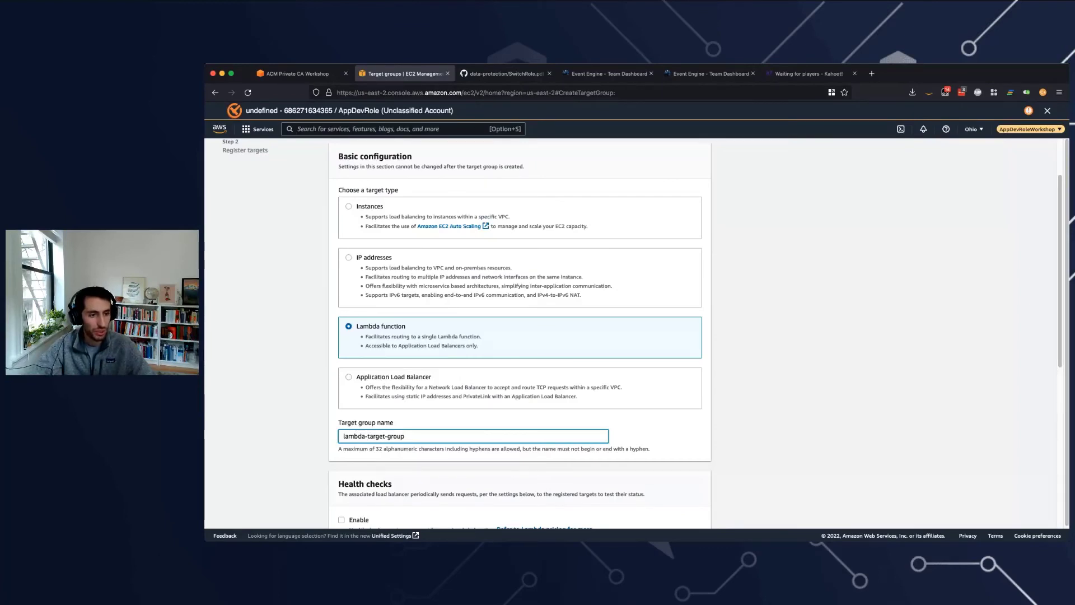
scroll(520, 336, down, 3)
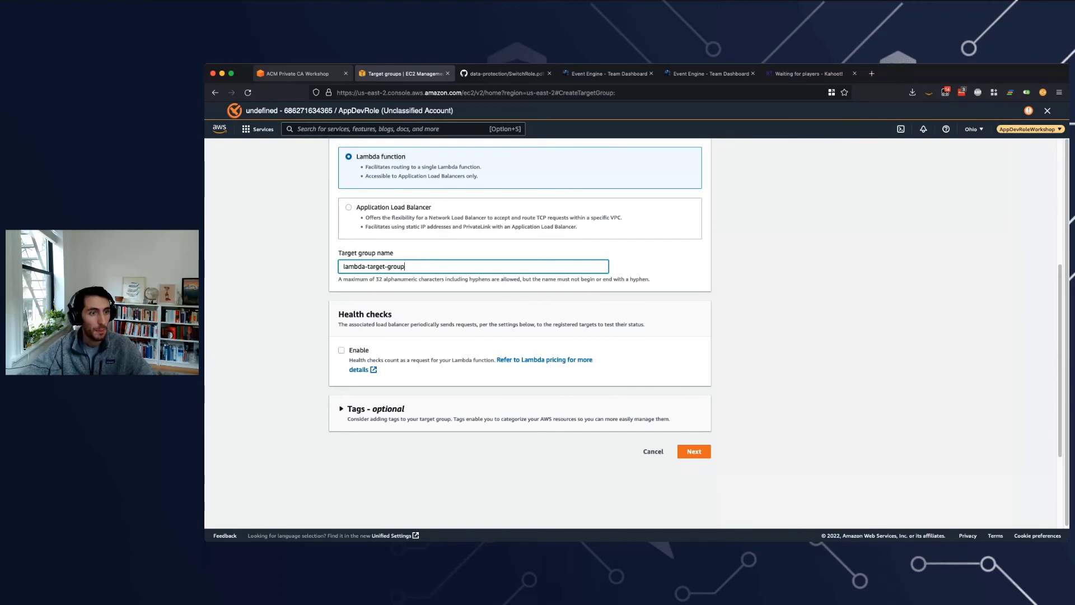
Step: Check the workshop guide's target group configuration and its next instructions on selecting the Lambda function
key(ctrl+shift+Tab)
scroll(522, 354, up, 4)
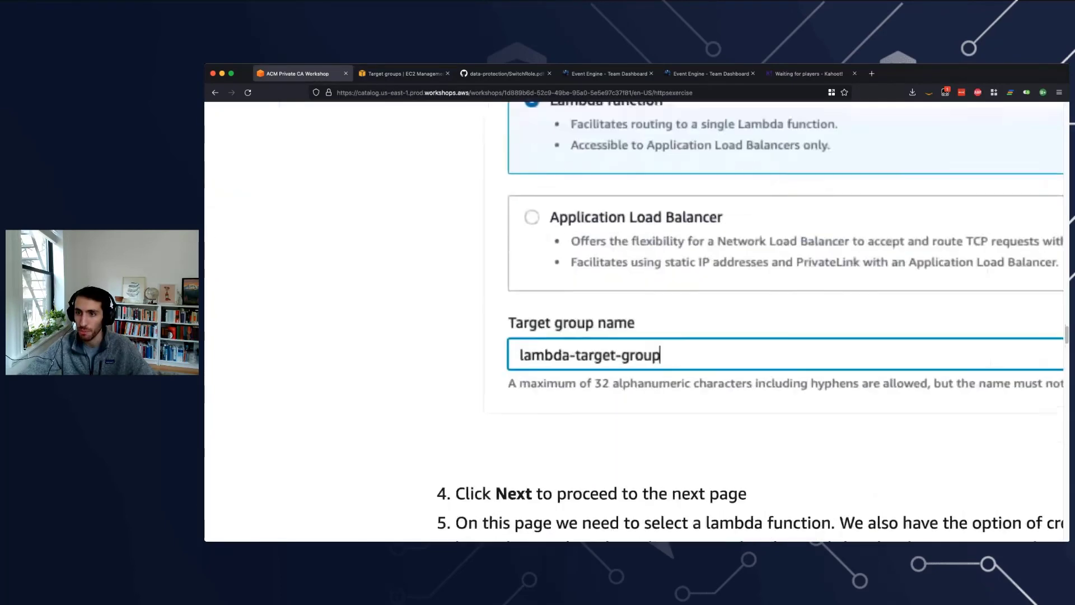
scroll(522, 354, down, 3)
scroll(560, 200, up, 3)
scroll(558, 213, up, 3)
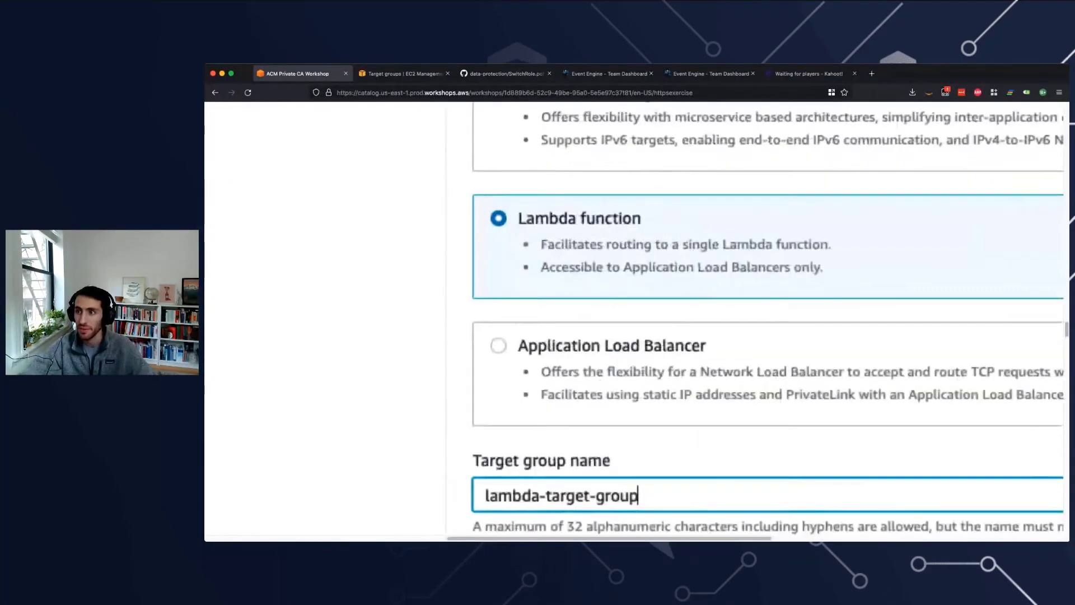
scroll(560, 217, down, 6)
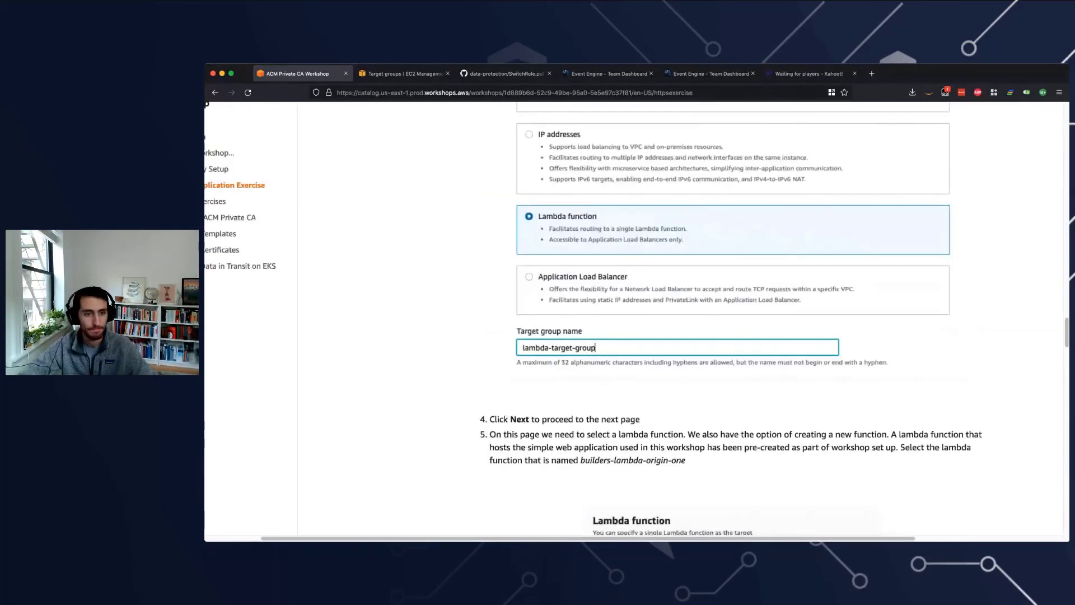
Step: Following the workshop guide, register the builders-lambda-origin-one Lambda function as the target and create the target group
scroll(532, 214, down, 2)
scroll(696, 326, down, 3)
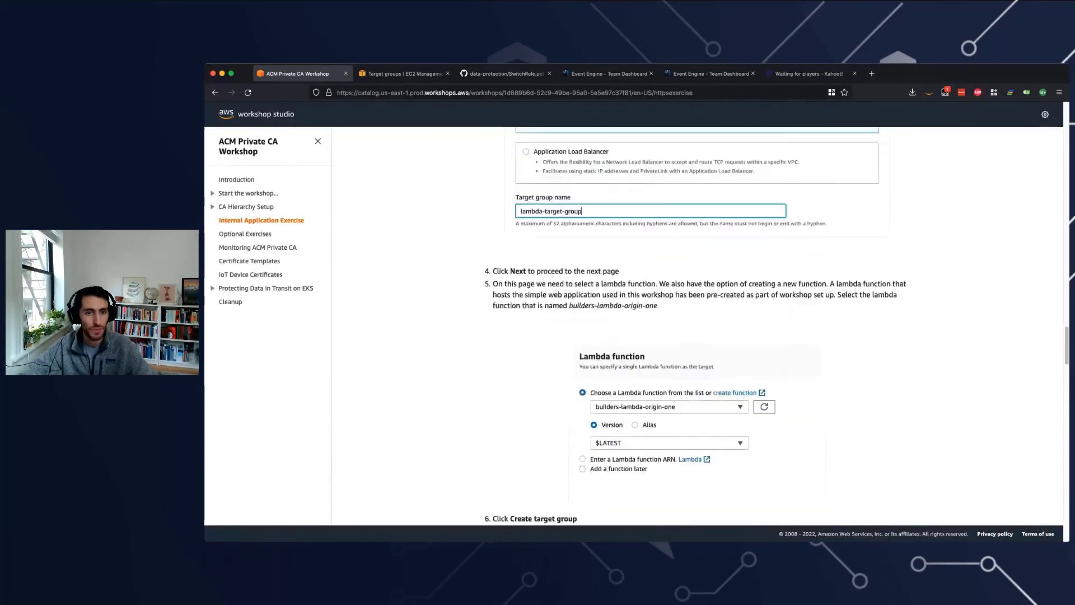
scroll(696, 326, down, 2)
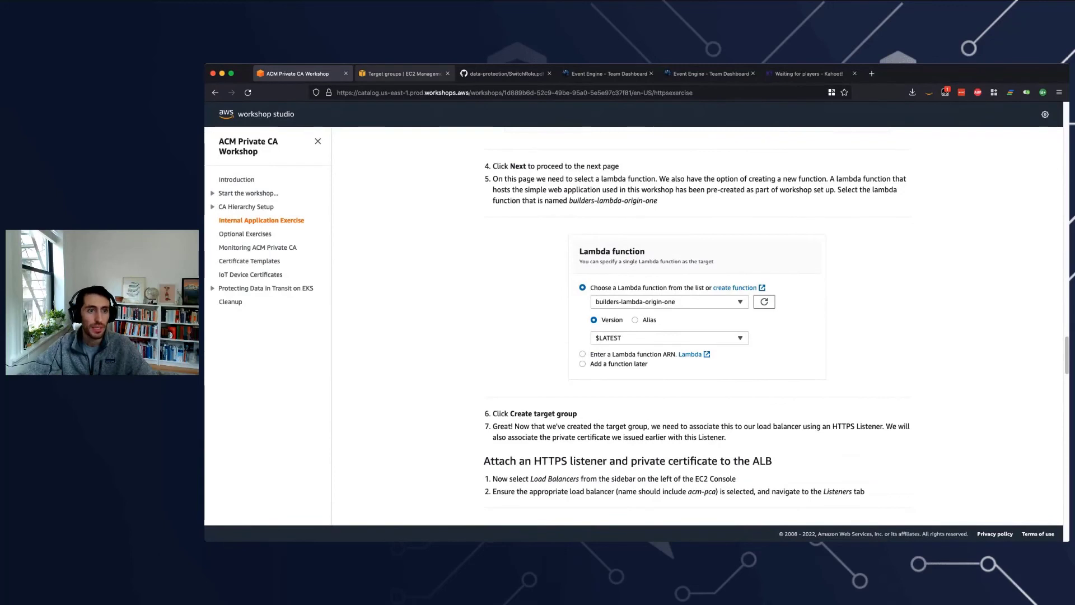
key(ctrl+Tab)
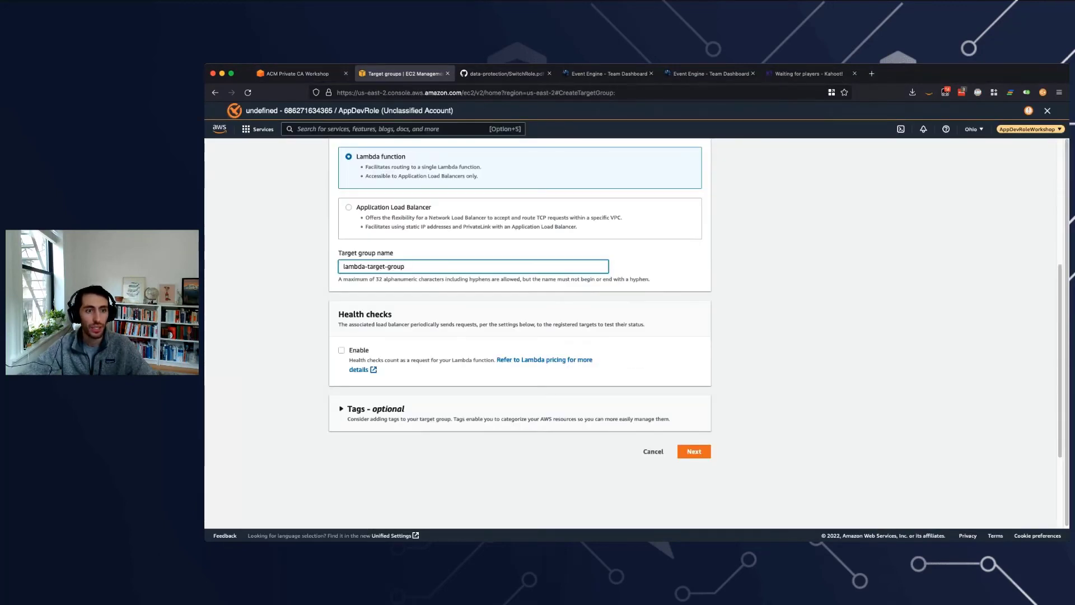
click(701, 452)
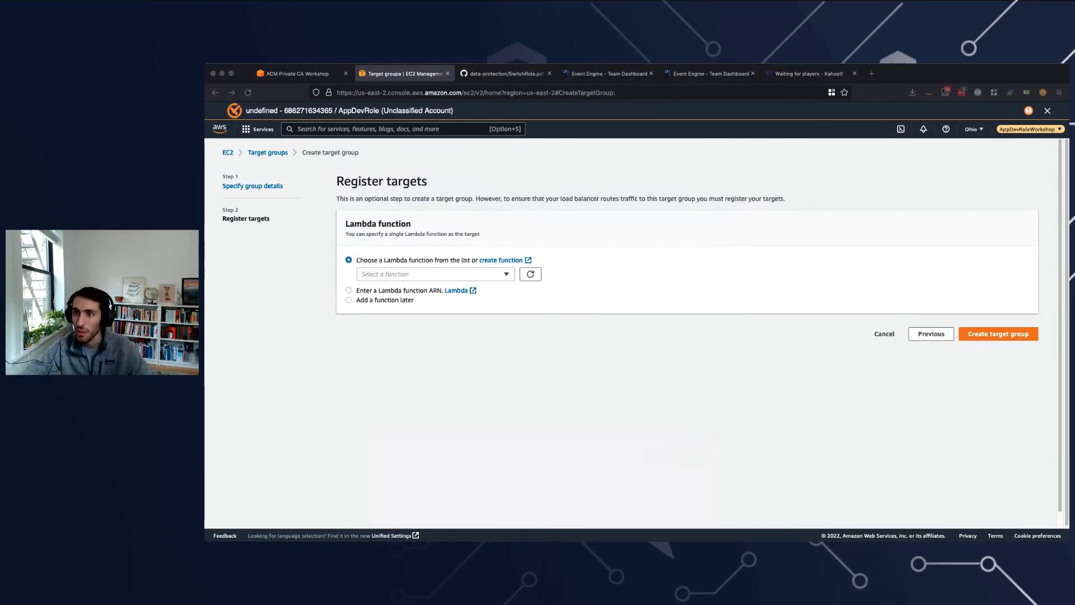
click(435, 274)
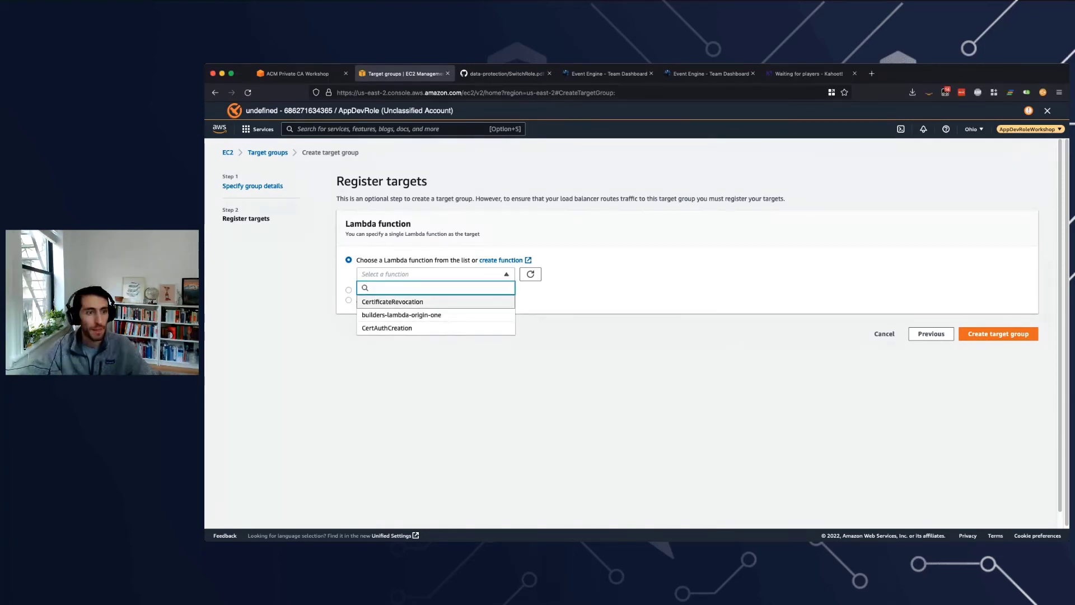
key(Down)
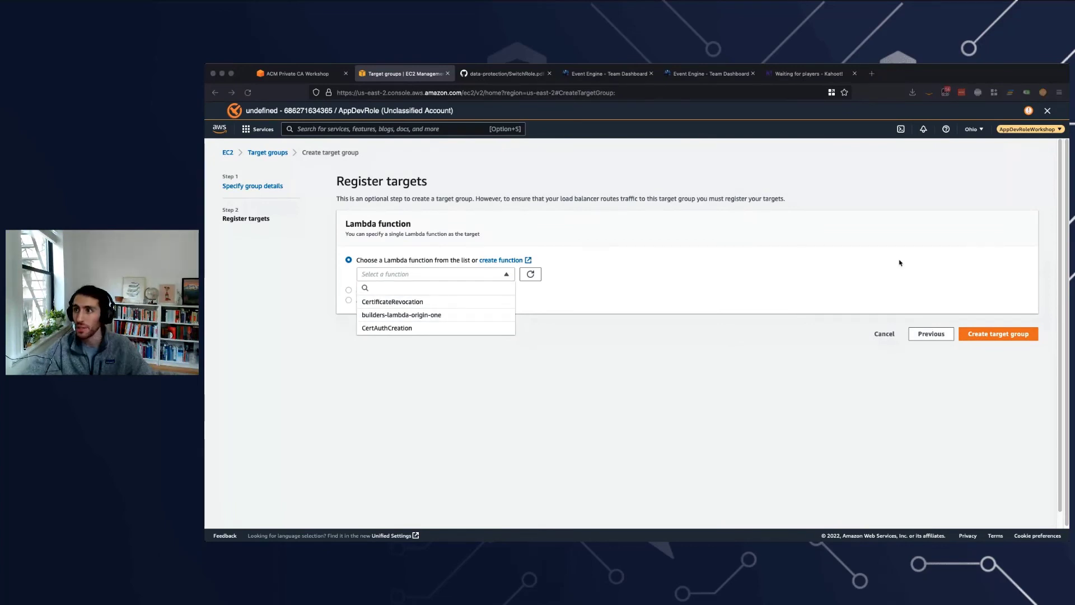
click(435, 287)
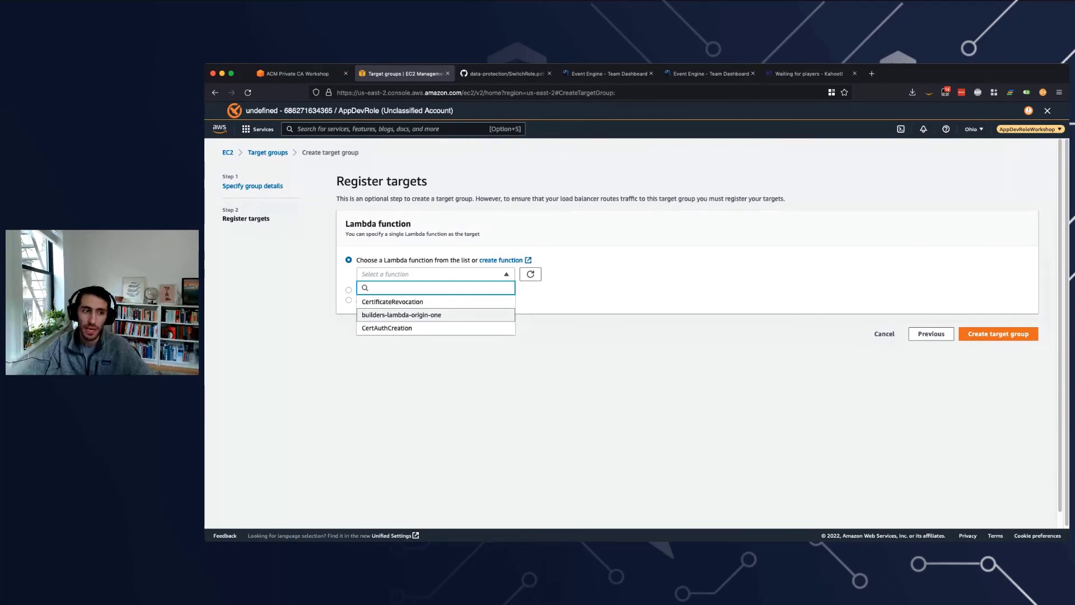
click(401, 315)
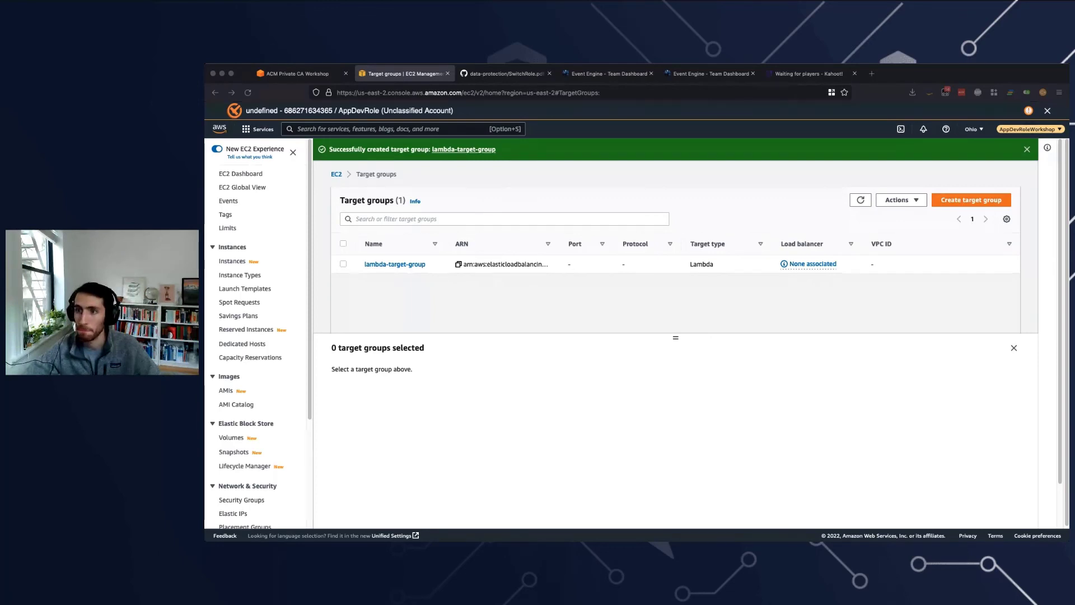
Step: Start adding a listener to the acm-pca-usecase-7-alb load balancer and set its protocol to HTTPS
scroll(255, 336, down, 5)
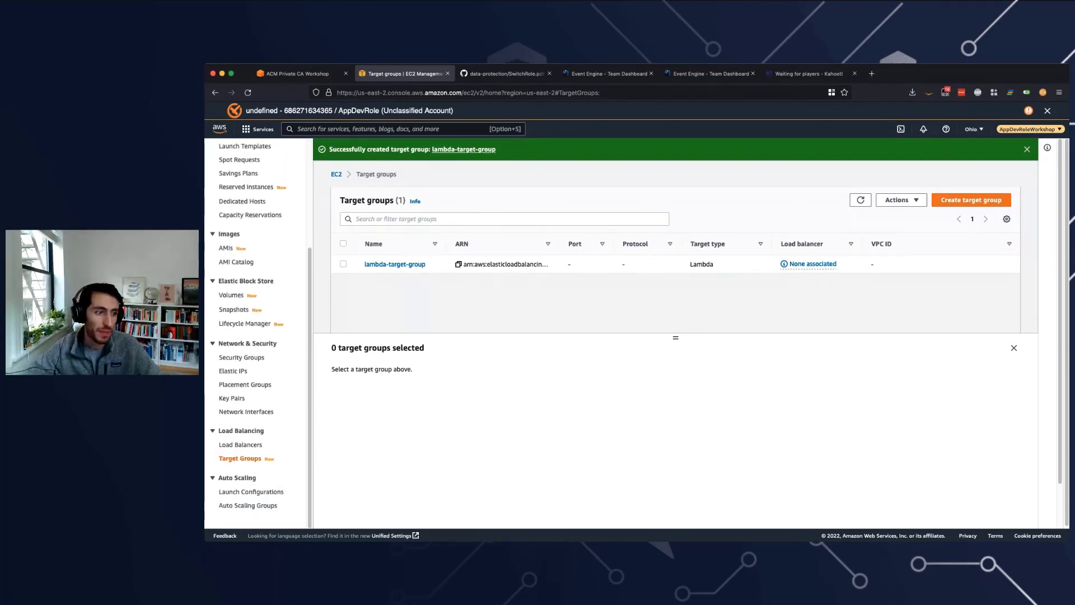
click(239, 445)
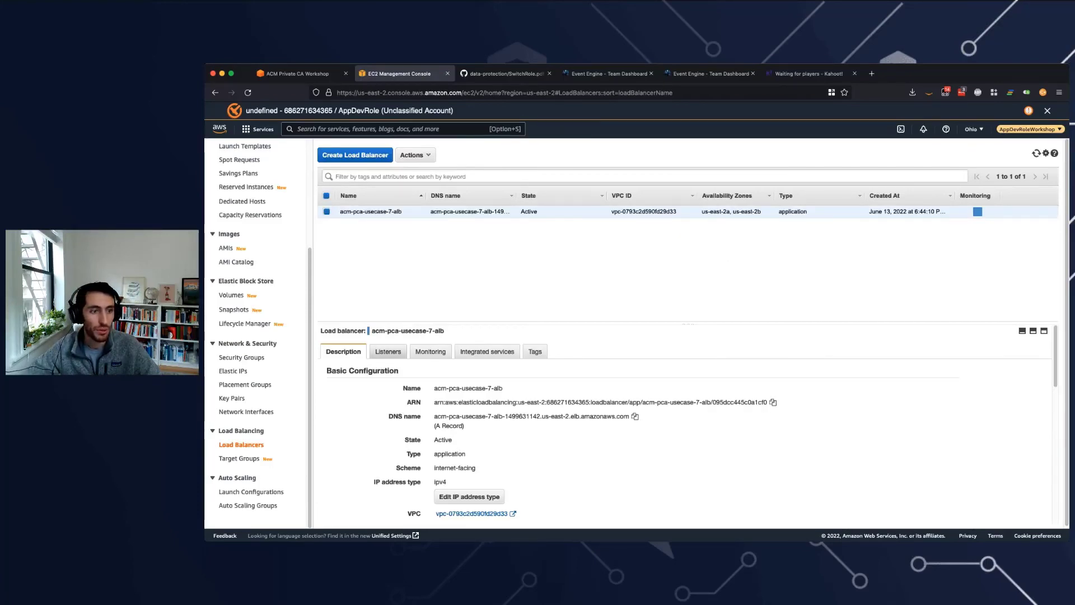
click(388, 352)
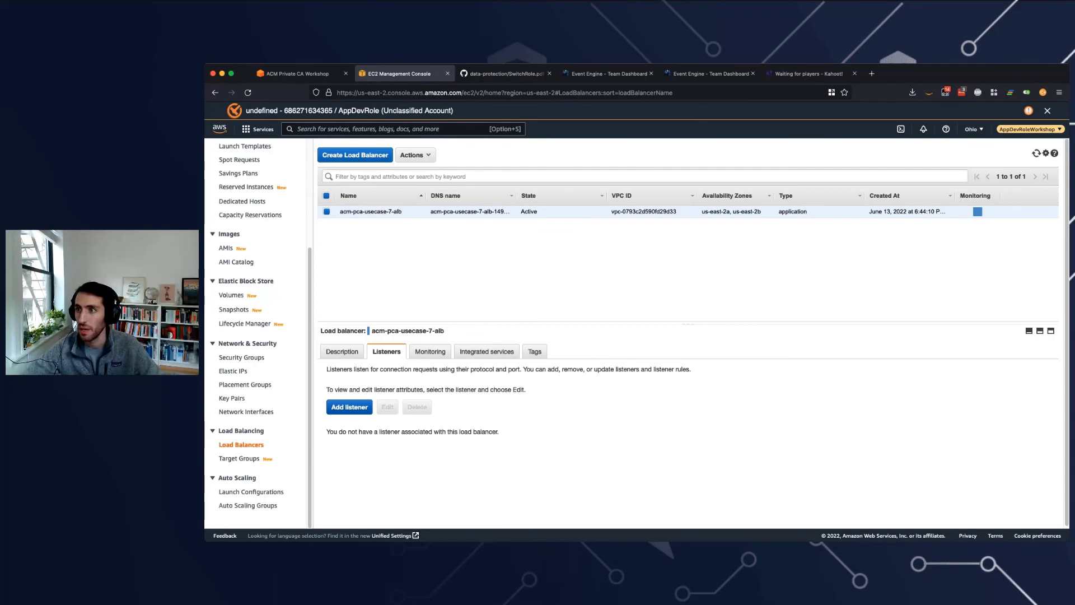
click(349, 408)
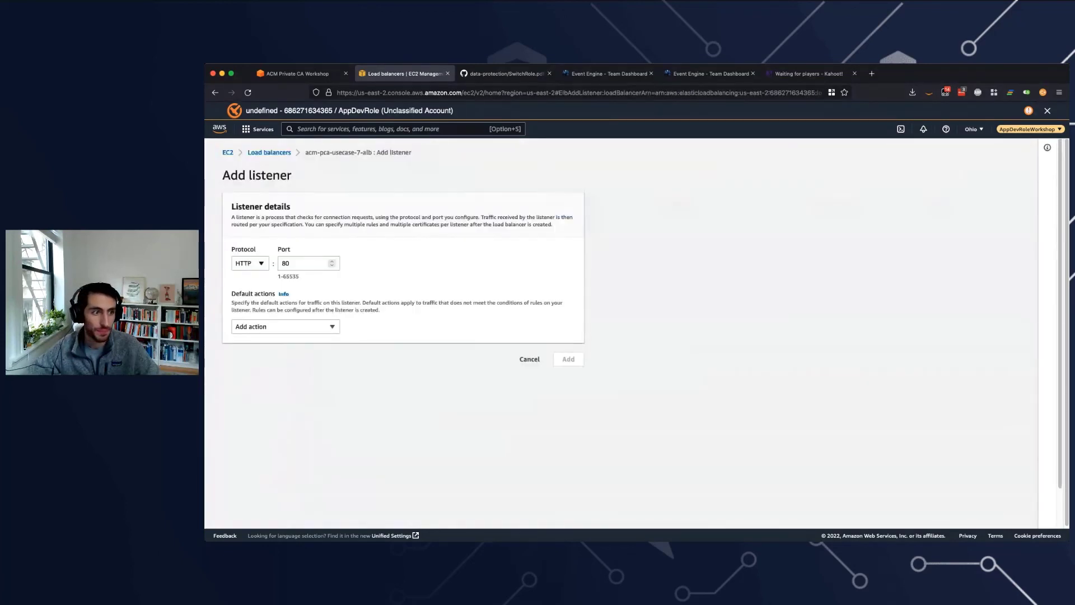
click(250, 262)
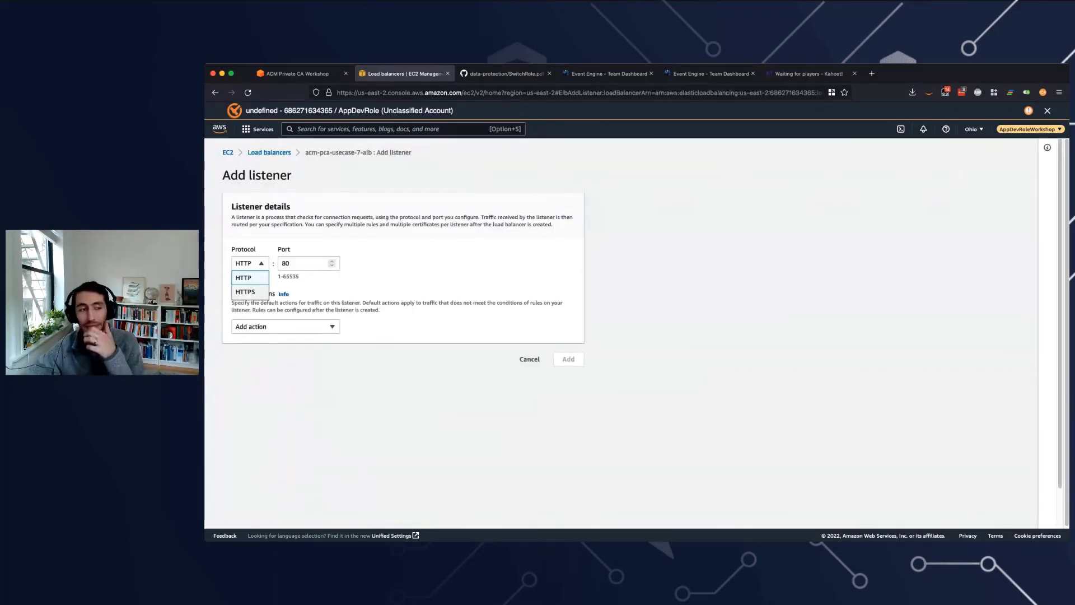
click(245, 291)
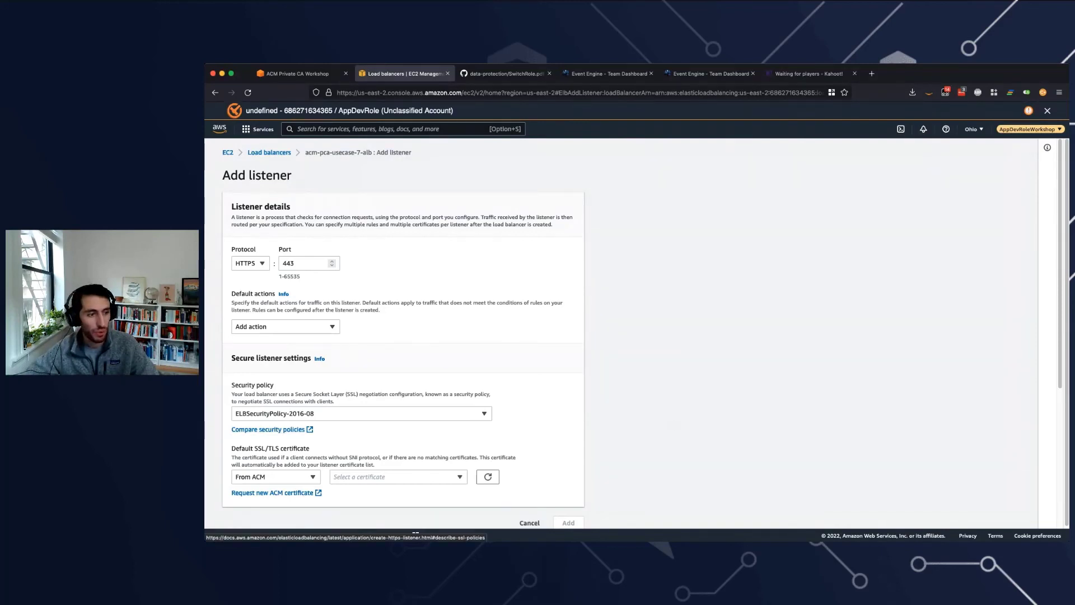
Step: Choose the acm-pca-usecase-7-alb certificate from ACM as the listener's default SSL/TLS certificate
drag(239, 448, 309, 448)
click(232, 448)
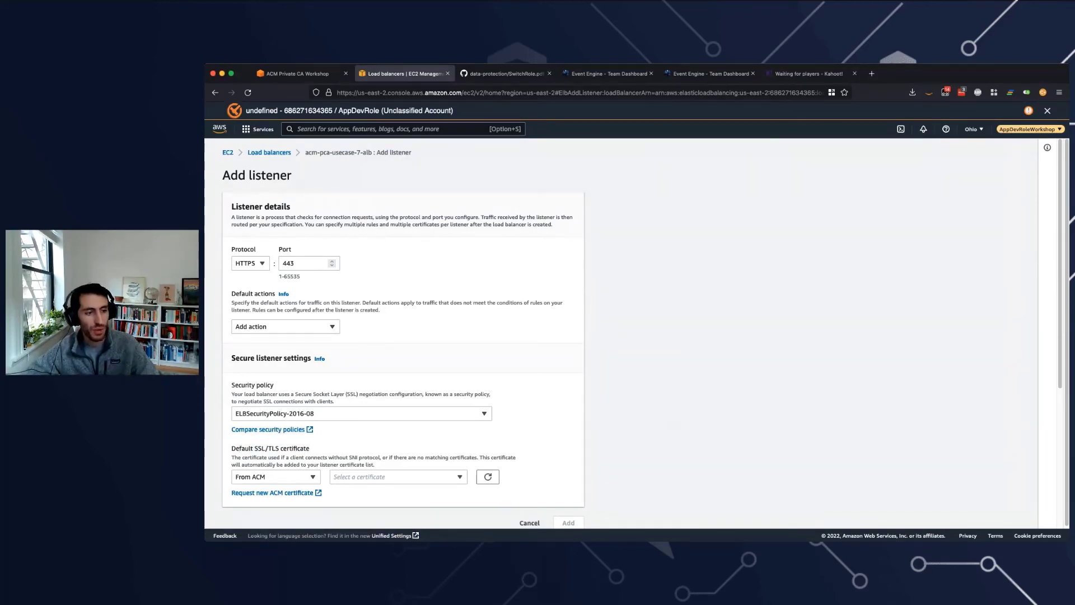
drag(232, 448, 309, 448)
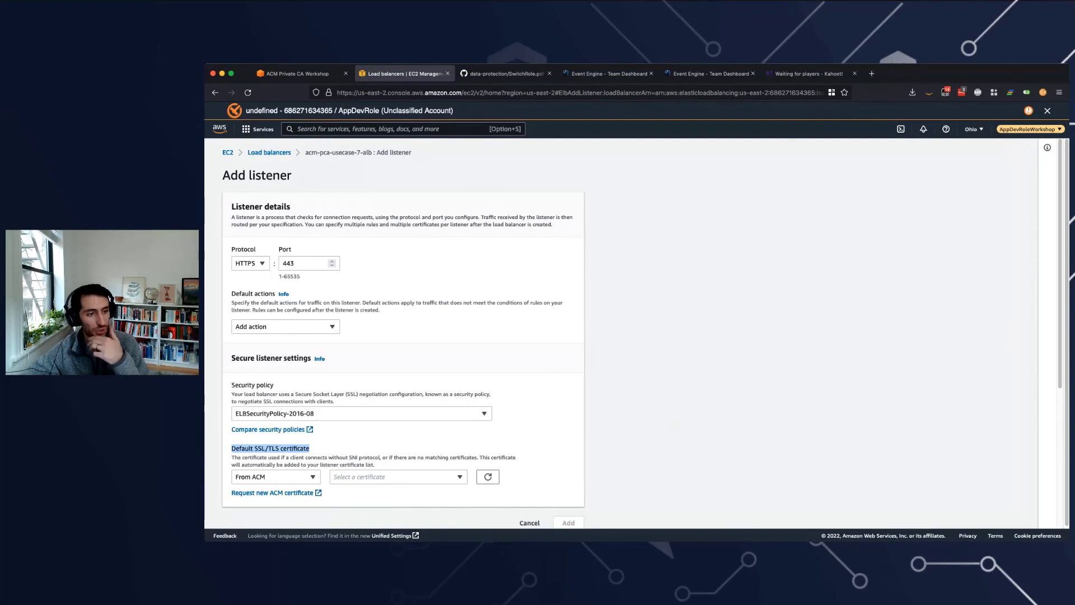
click(274, 476)
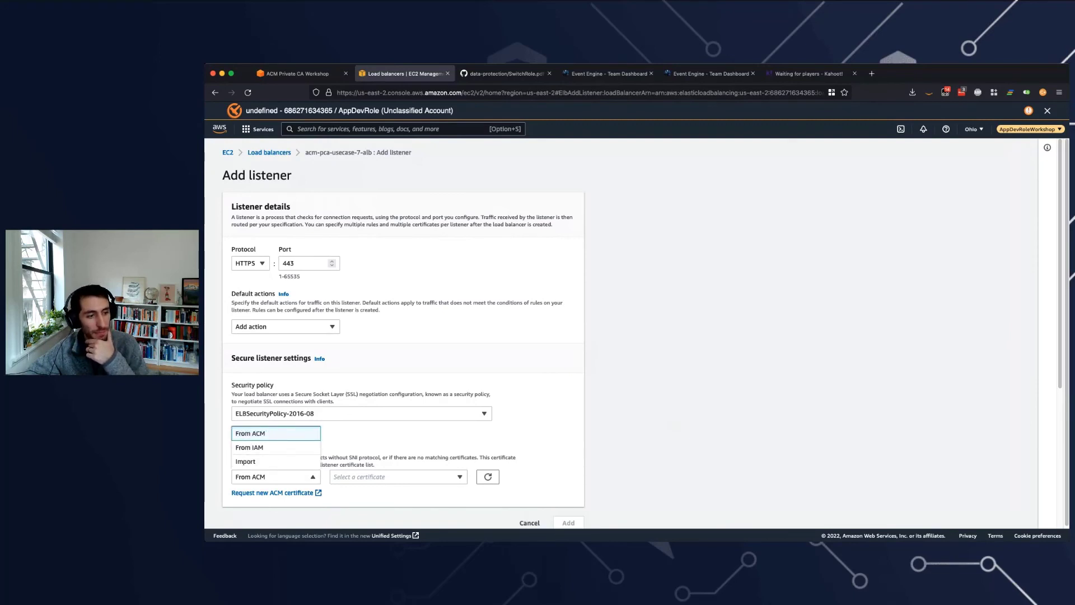
click(397, 477)
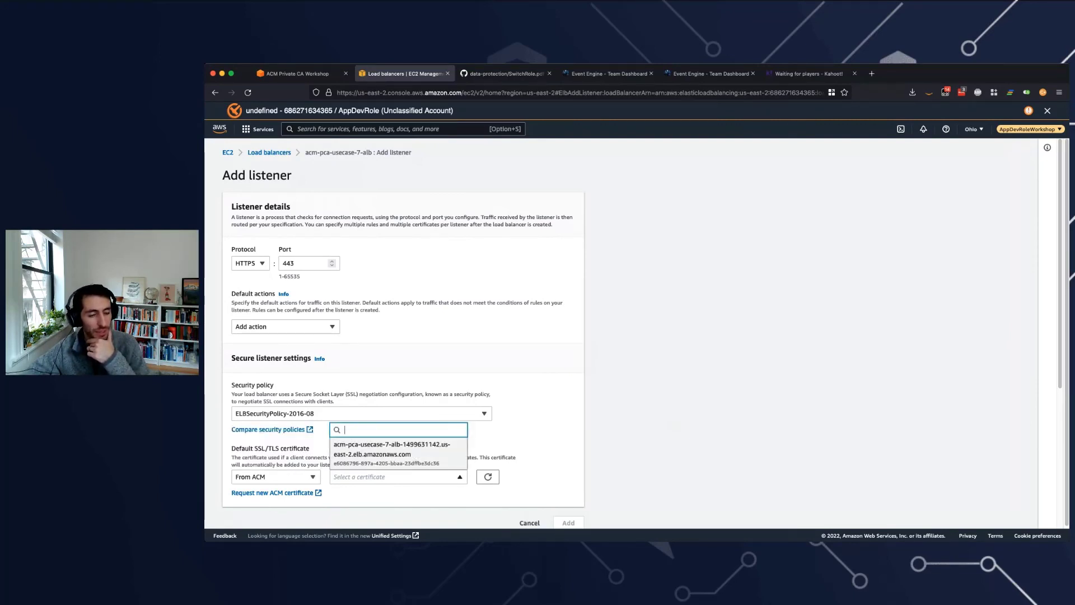
click(397, 453)
scroll(643, 333, down, 5)
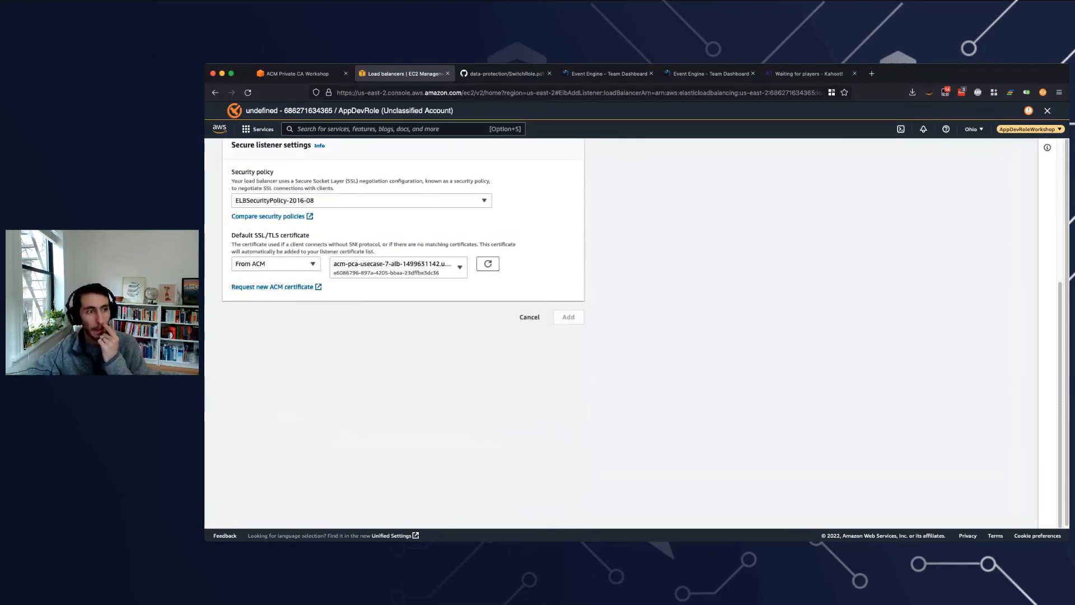
Step: Set the listener's default action to forward to lambda-target-group and add the listener to the load balancer
scroll(403, 334, up, 4)
click(285, 313)
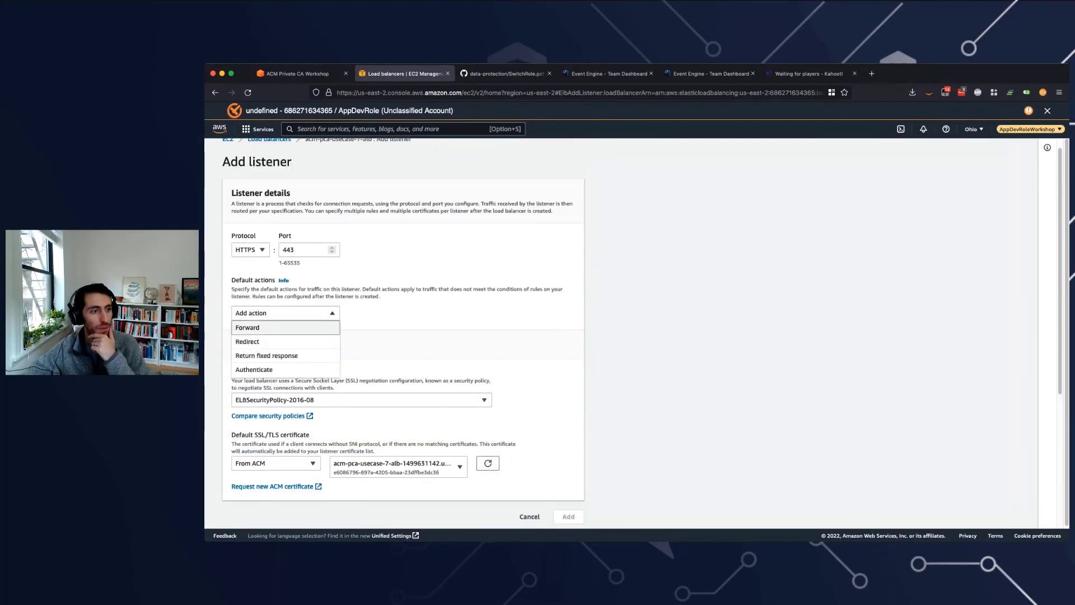
click(263, 327)
click(319, 371)
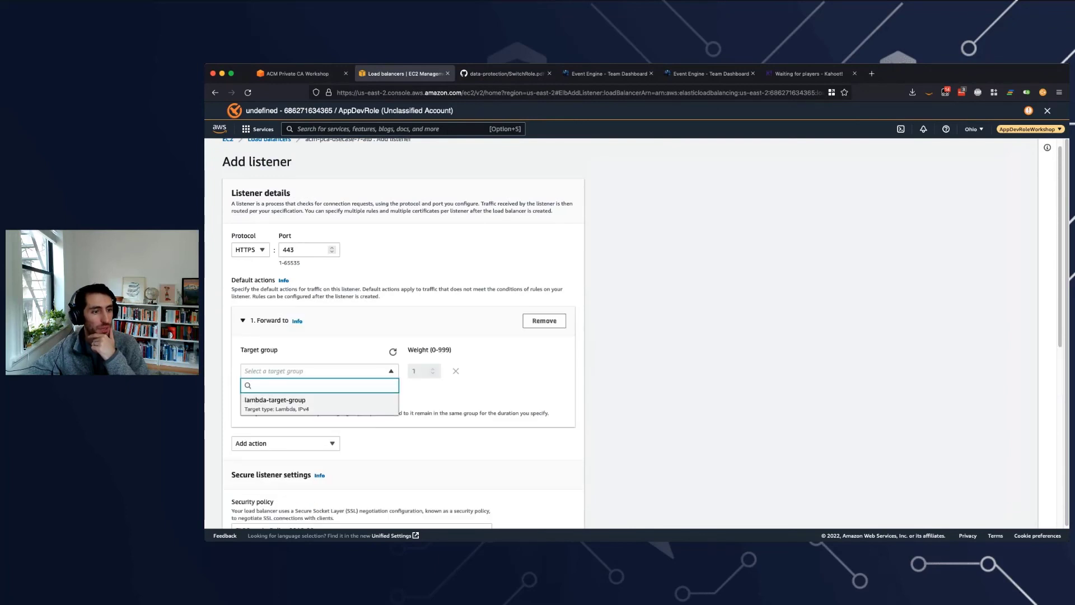
click(319, 404)
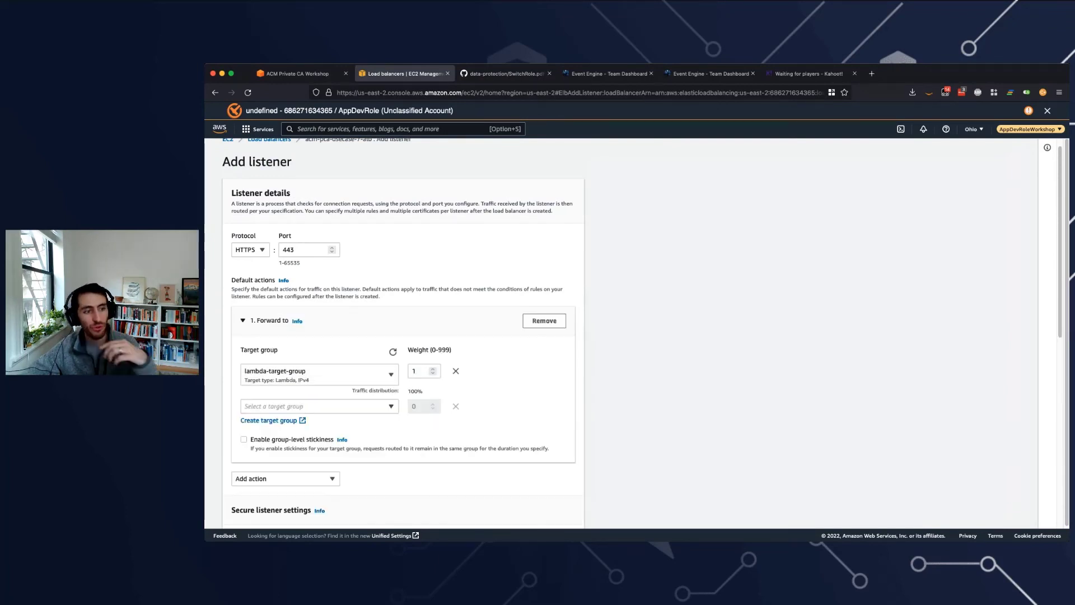
click(319, 406)
key(Escape)
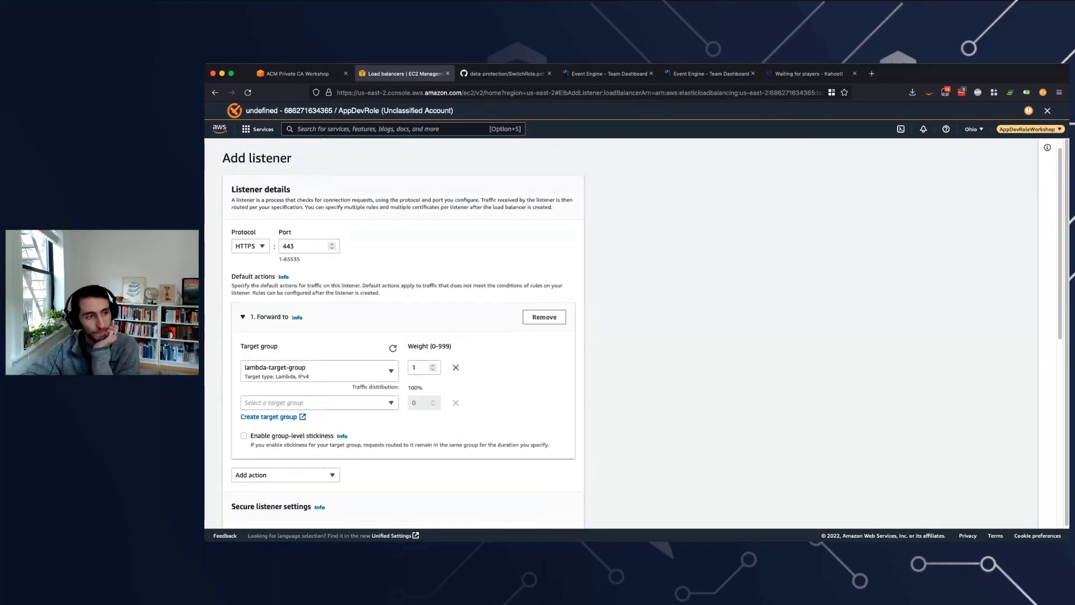
scroll(404, 336, down, 5)
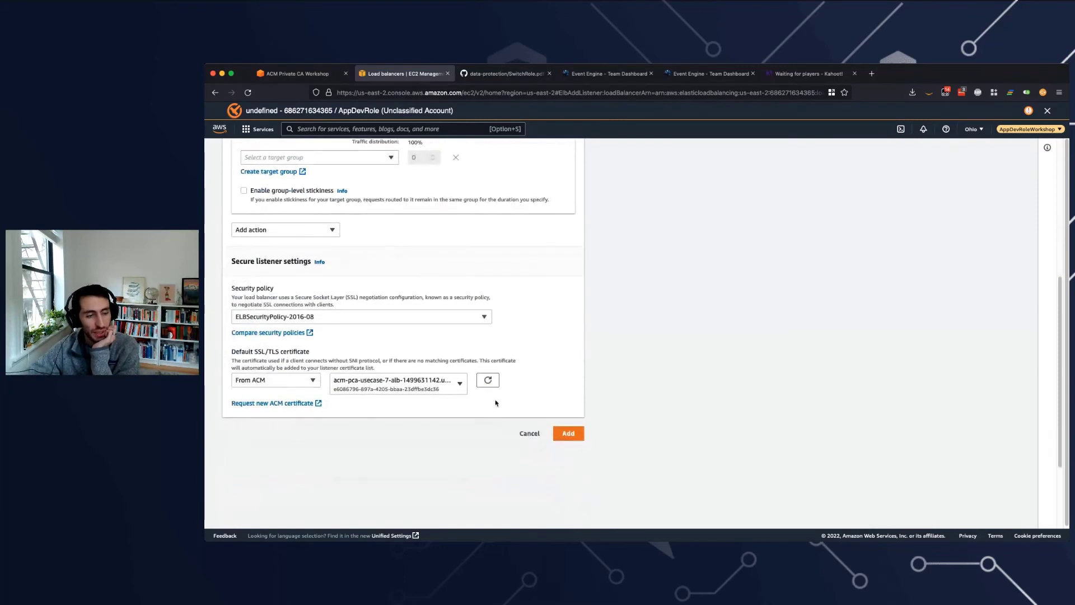
click(569, 433)
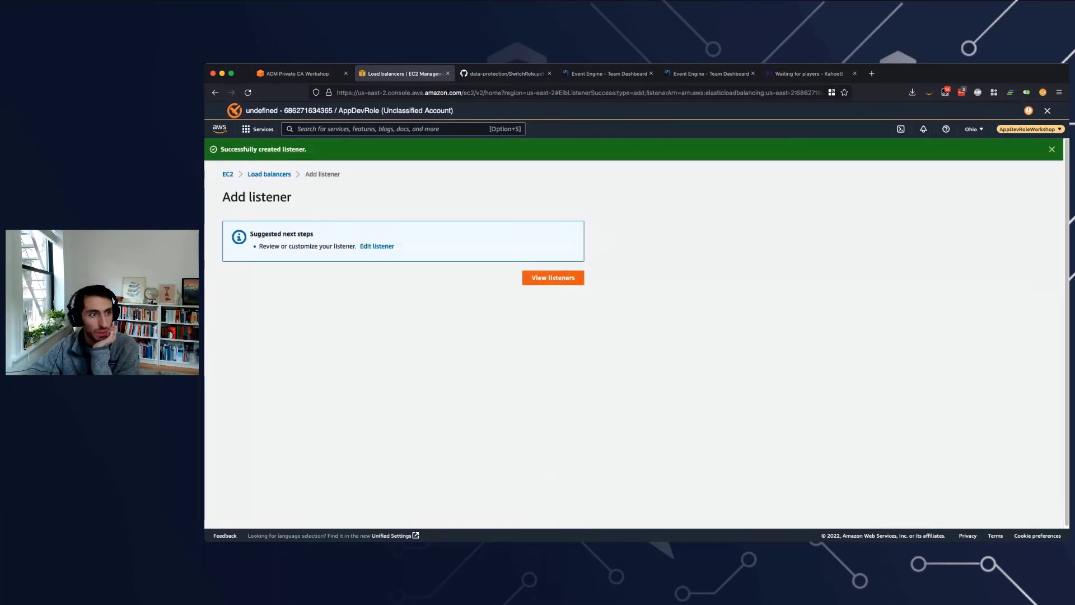
Step: Return to the load balancer's details, copy its DNS name, and open it in a new browser tab placed beside the EC2 console
click(552, 277)
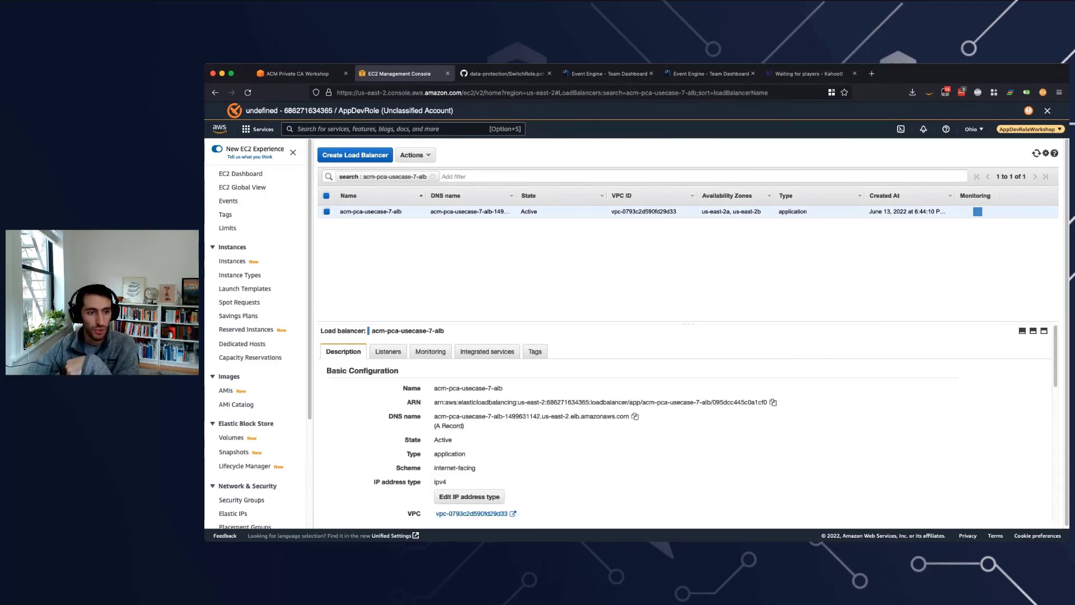
click(635, 416)
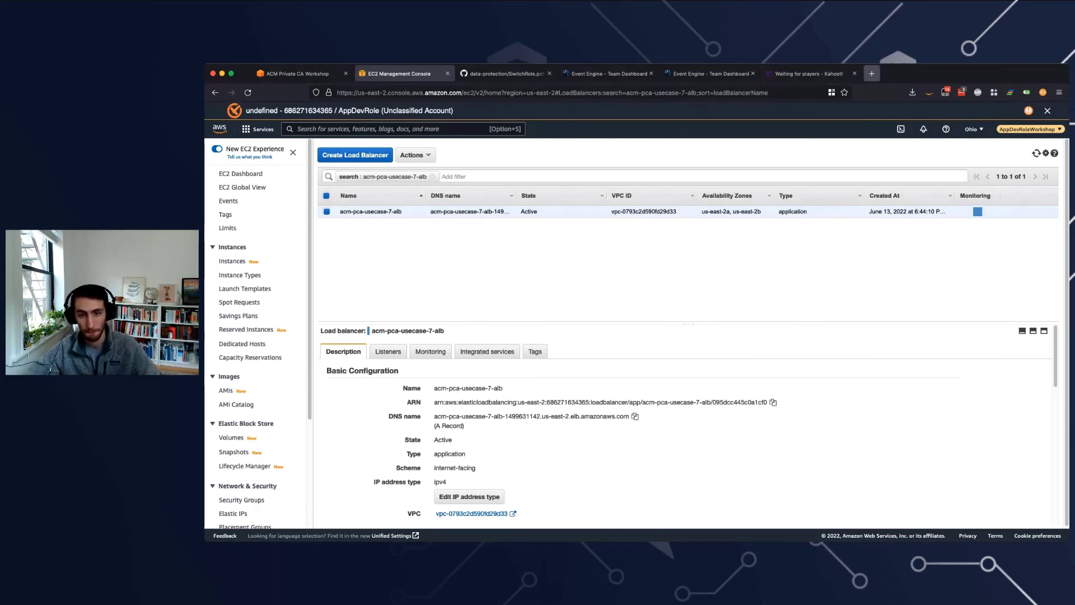
click(871, 73)
key(super+v)
key(Return)
drag(913, 74, 507, 73)
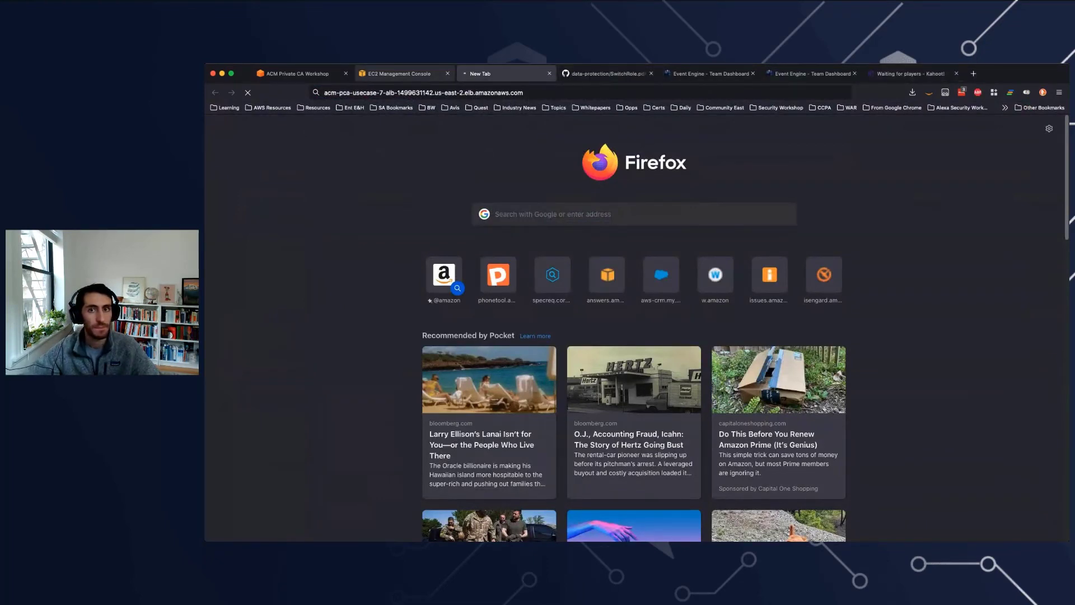
Step: Check the workshop's section on validating the ALB's identity and load the load balancer's DNS name over HTTPS in the new tab
key(ctrl+shift+Tab)
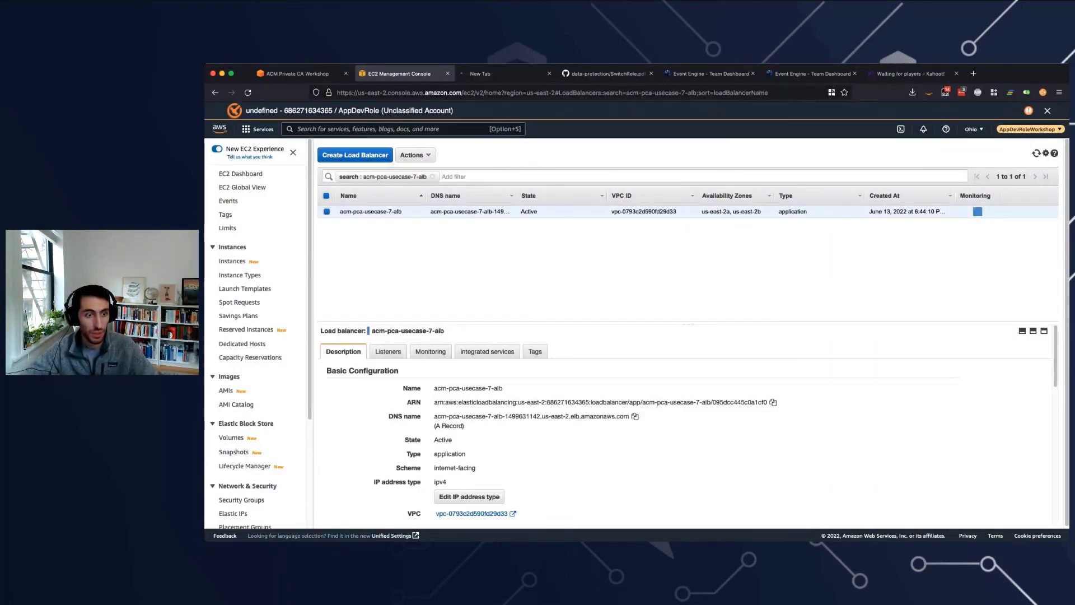
key(ctrl+shift+Tab)
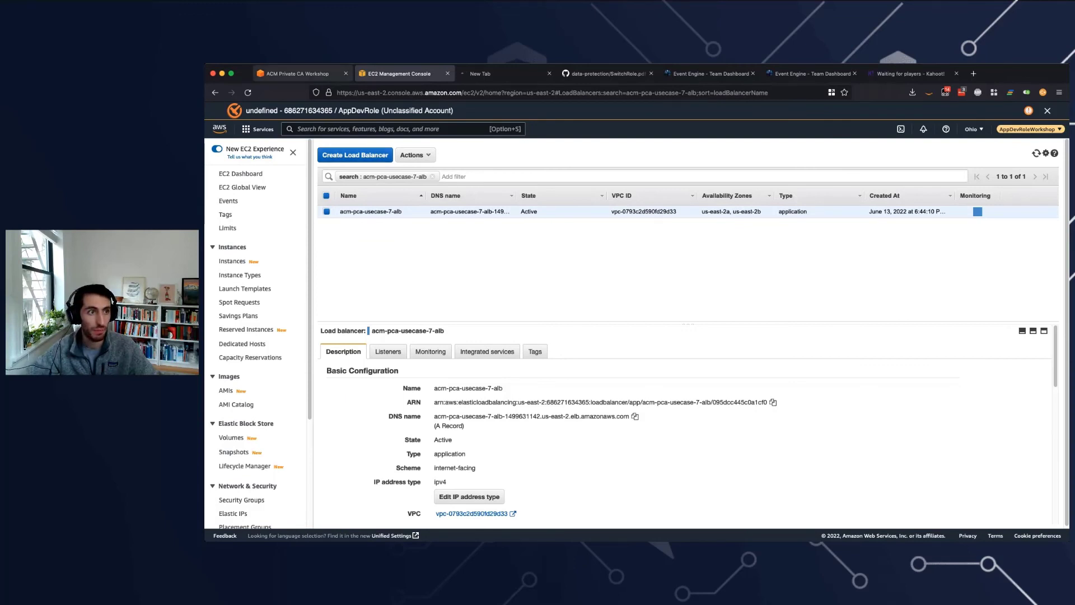
scroll(697, 325, down, 3)
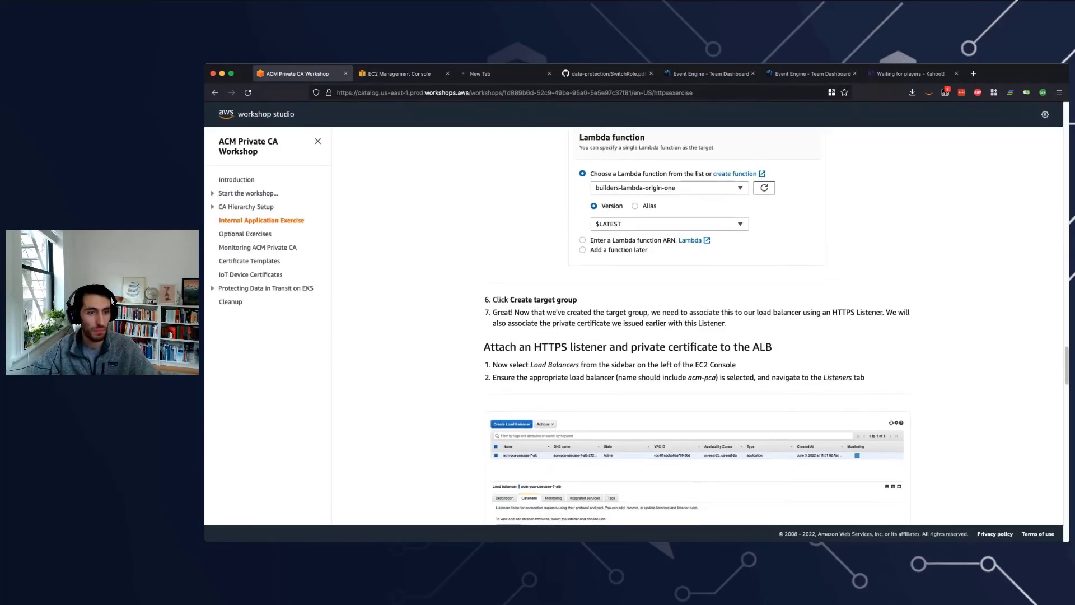
scroll(697, 325, down, 15)
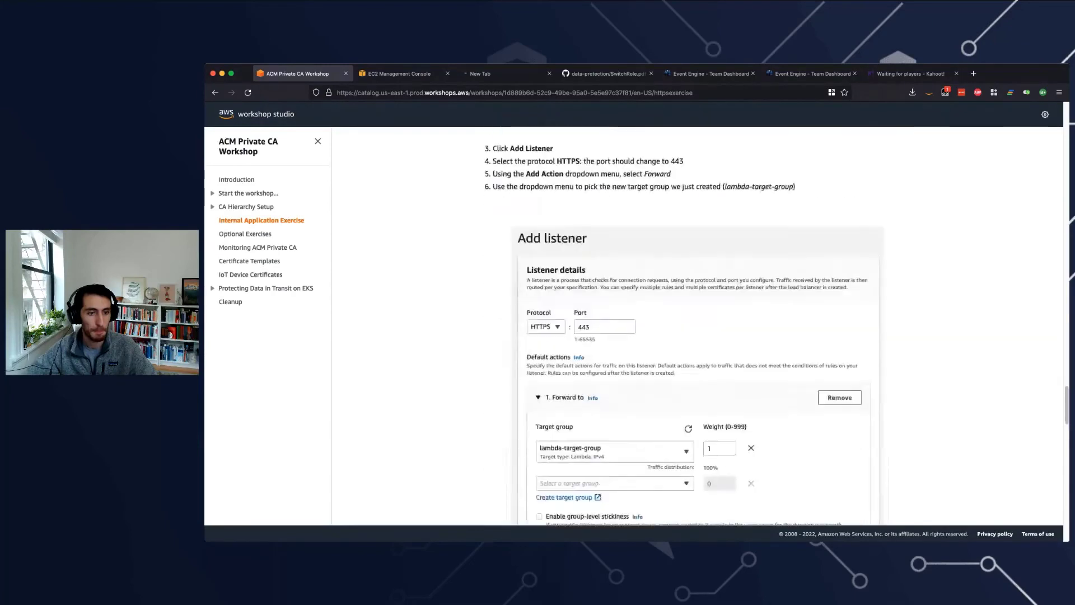
scroll(501, 258, up, 1)
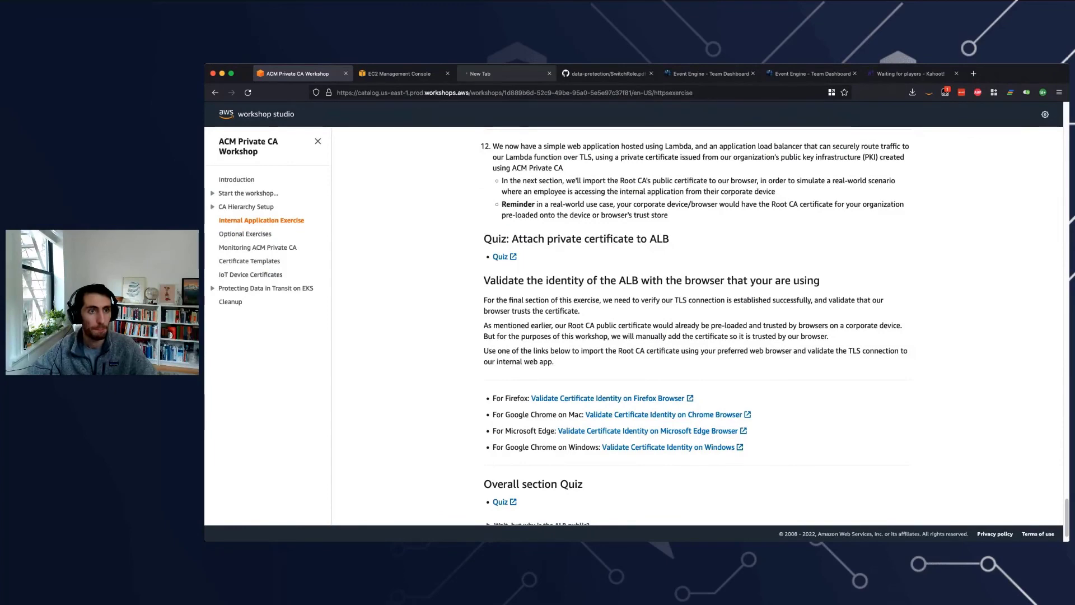
click(504, 73)
key(ctrl+v)
click(326, 93)
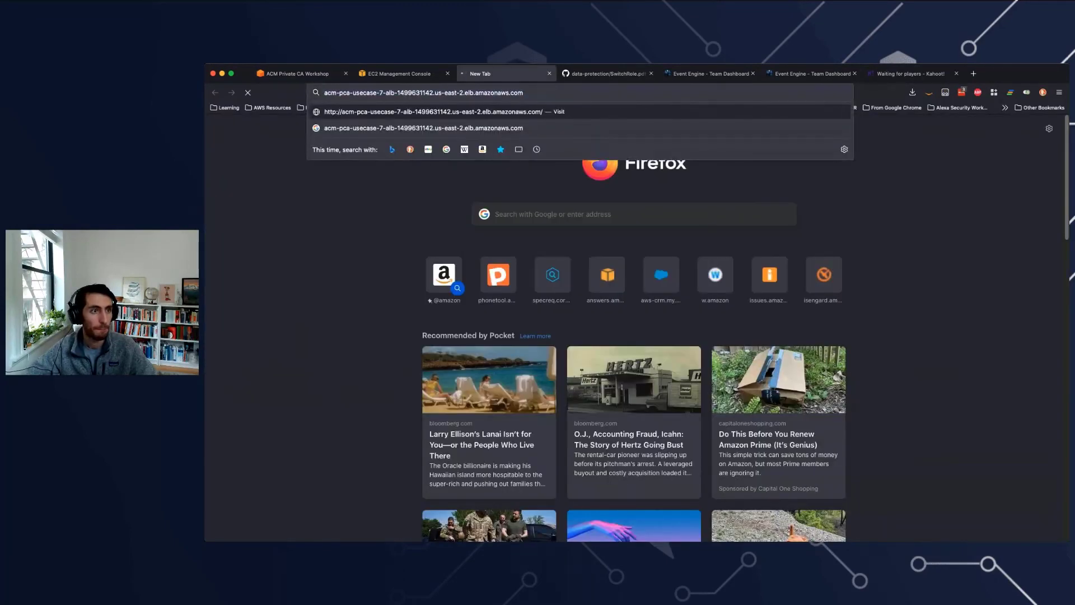
text(https)
text(://)
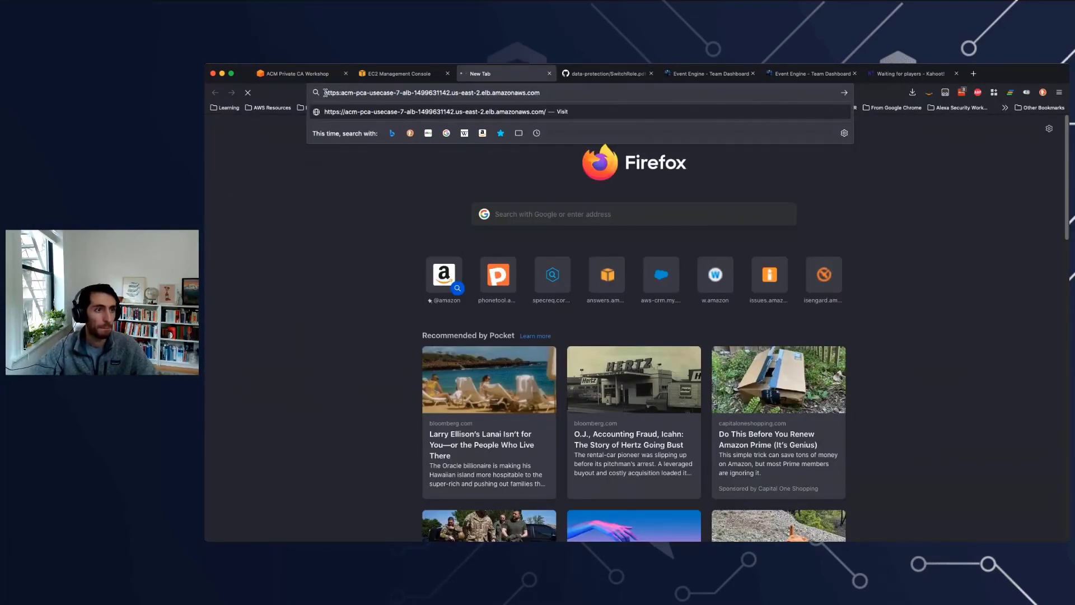
key(Return)
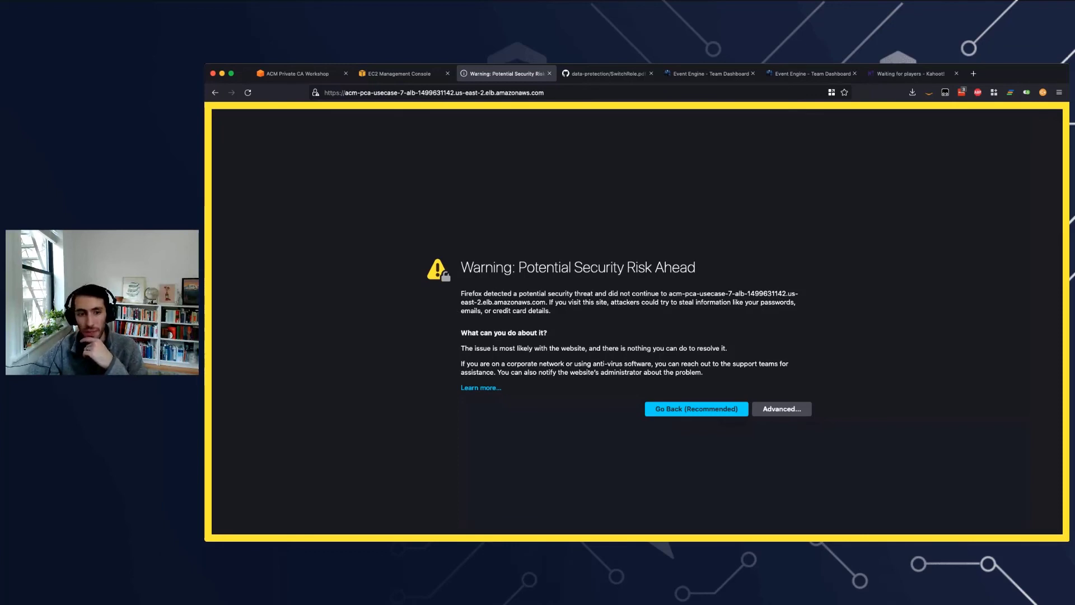
Step: Show the advanced details of the security warning and accept the risk to continue to the load balancer's web page
click(782, 409)
scroll(636, 321, down, 1)
scroll(637, 322, down, 2)
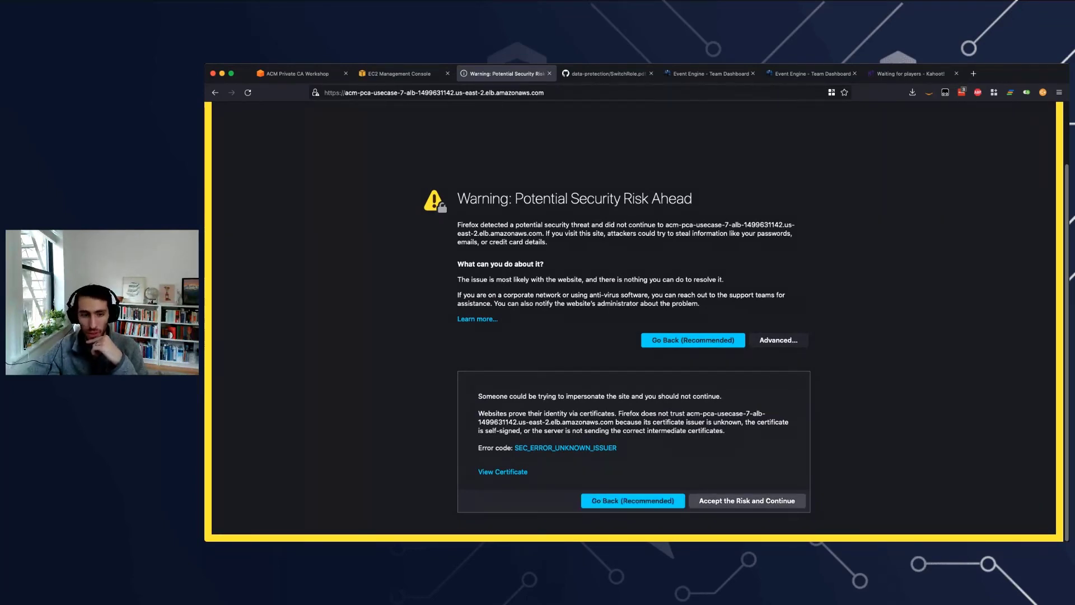
click(747, 501)
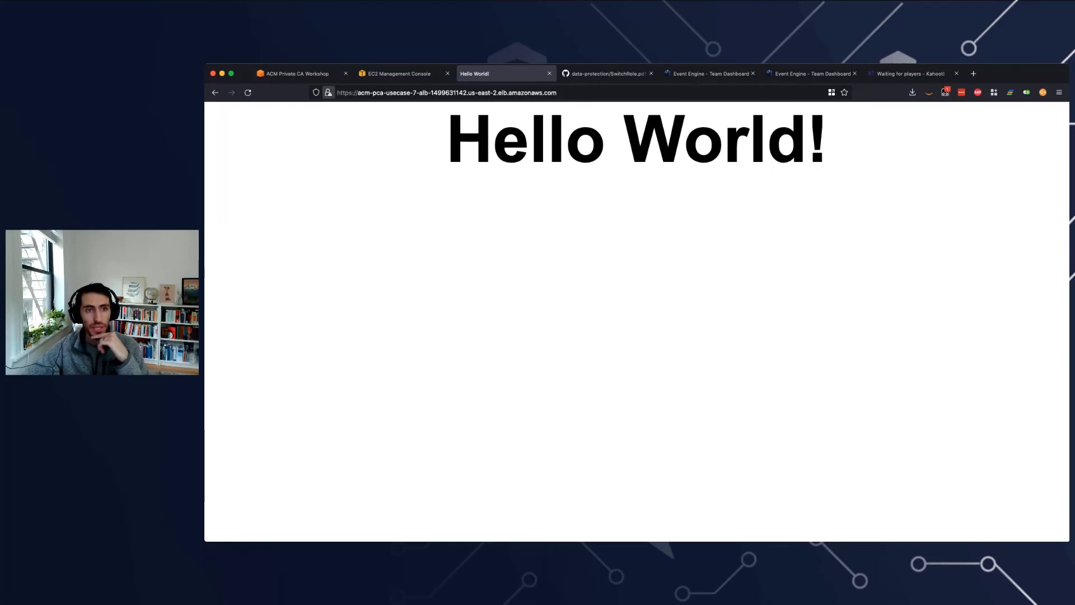
triple_click(498, 142)
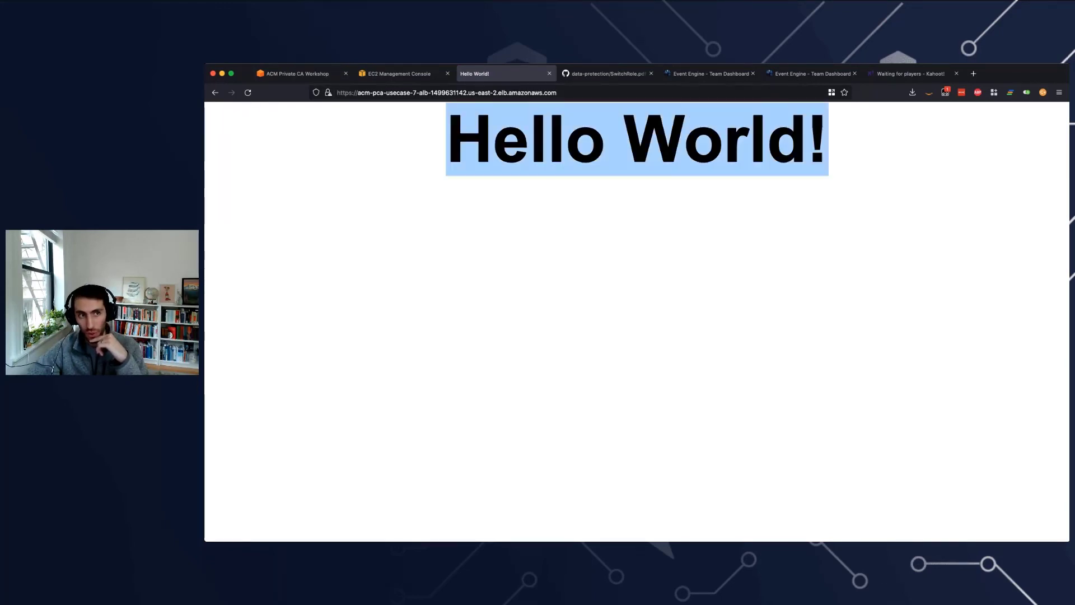
click(498, 143)
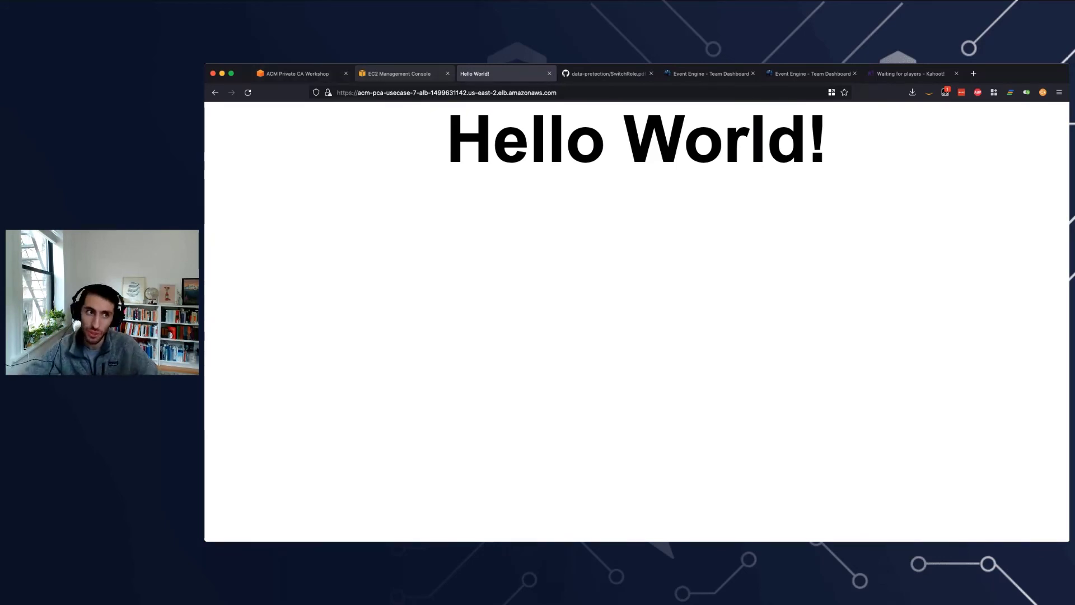
Step: Open the workshop's Validate Certificate Identity on Firefox Browser guide in a new tab and read its root CA certificate export instructions
click(404, 73)
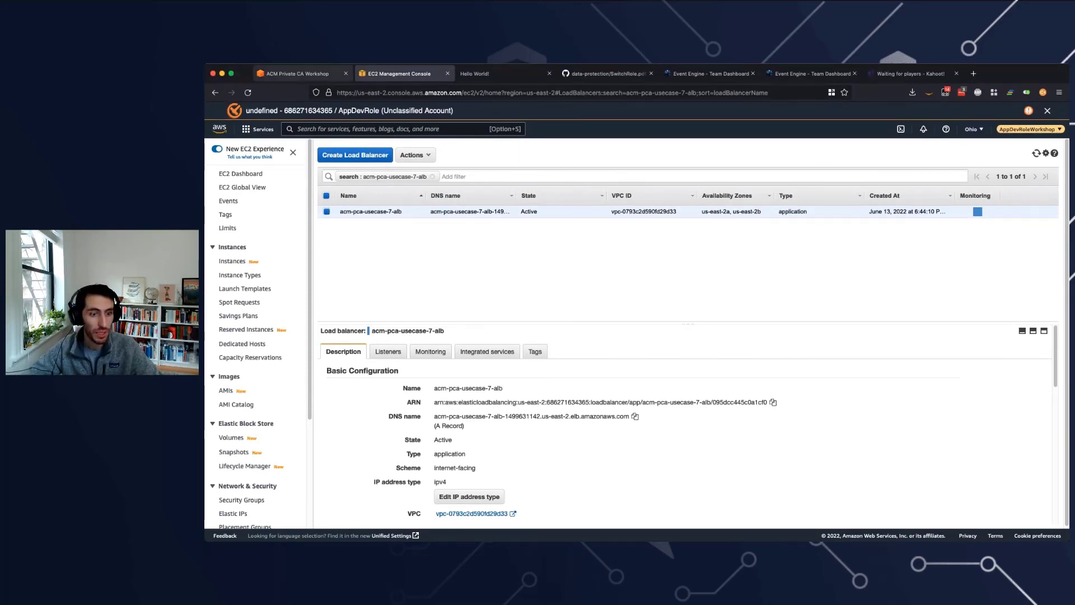
click(298, 74)
drag(509, 347, 736, 396)
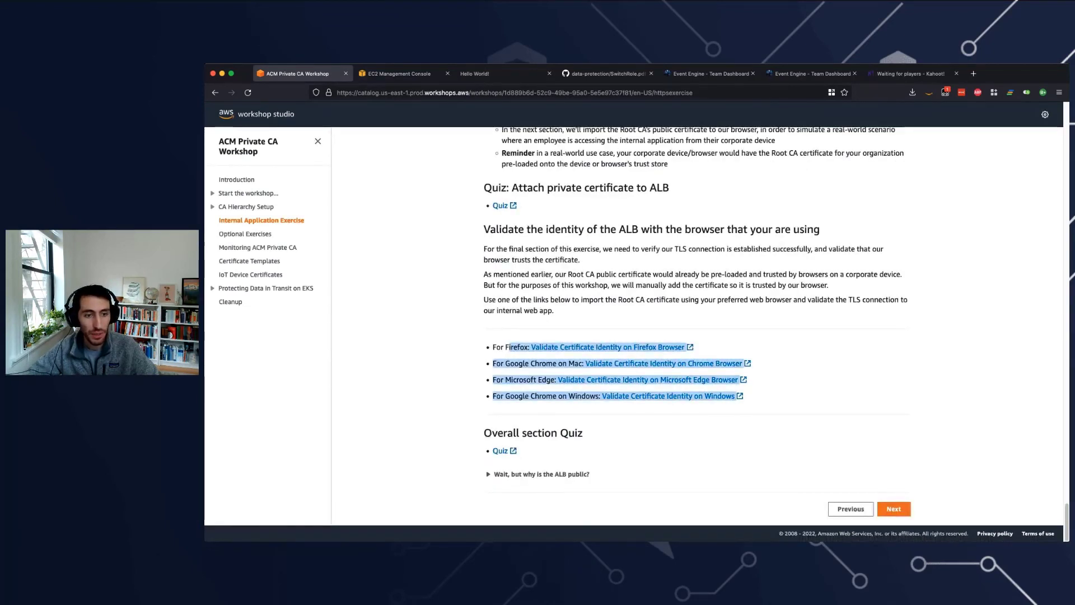
click(509, 348)
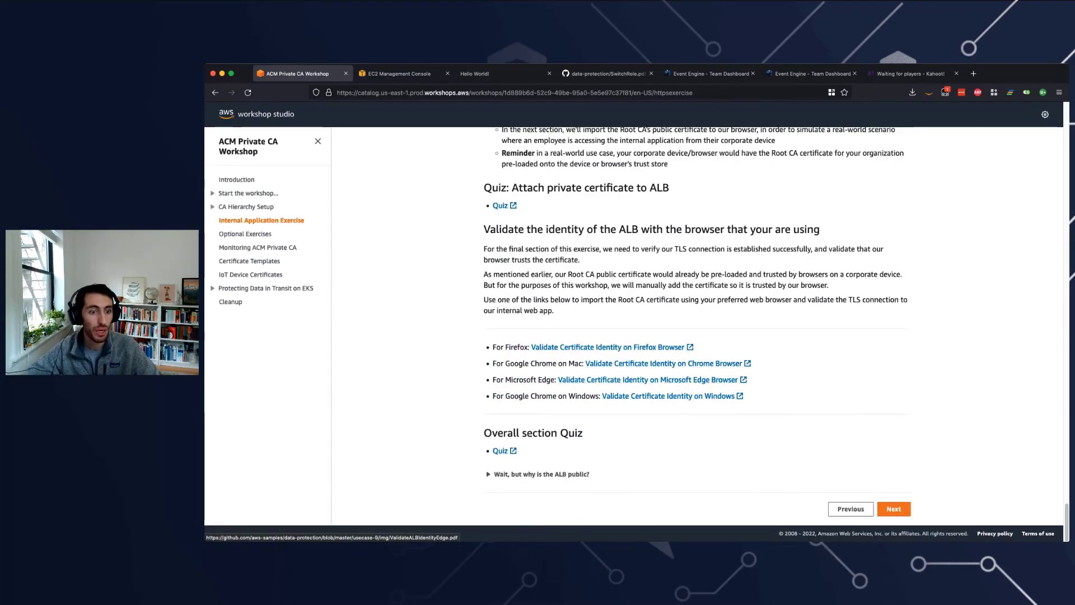
super+click(610, 347)
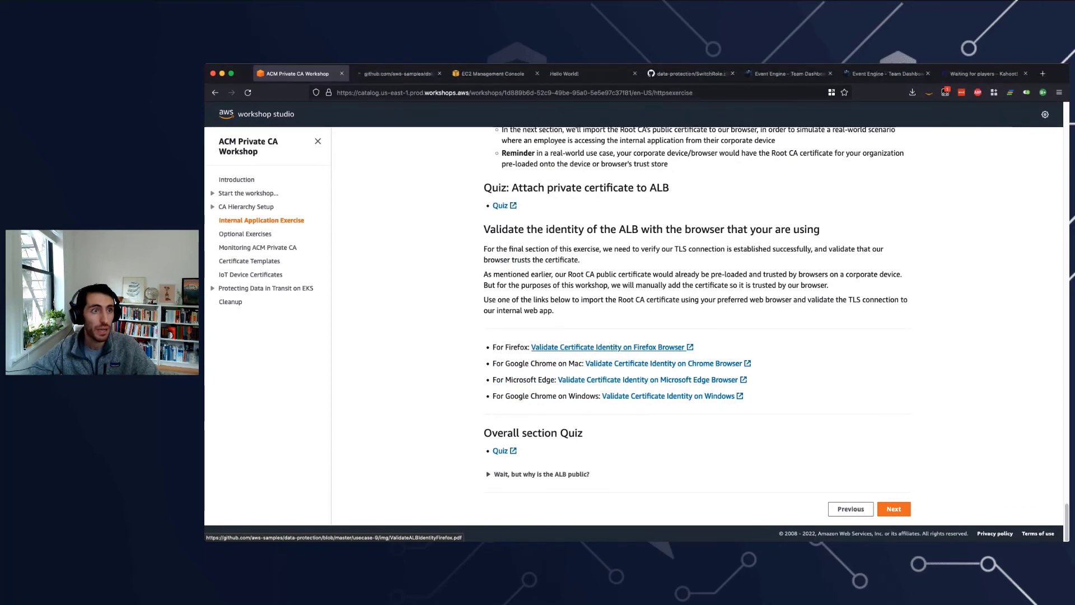
click(399, 73)
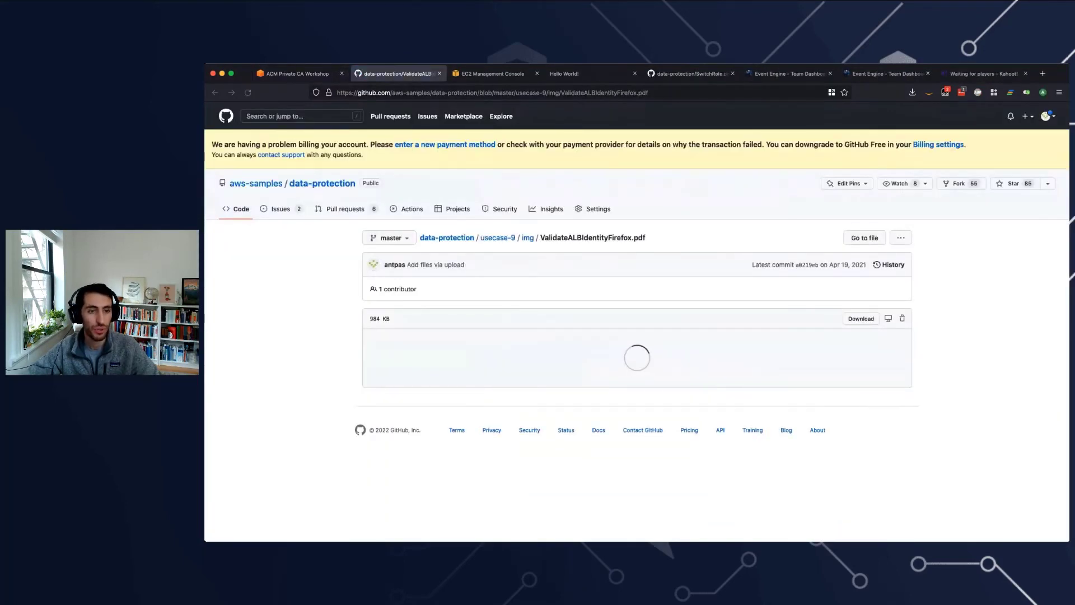
scroll(682, 393, down, 10)
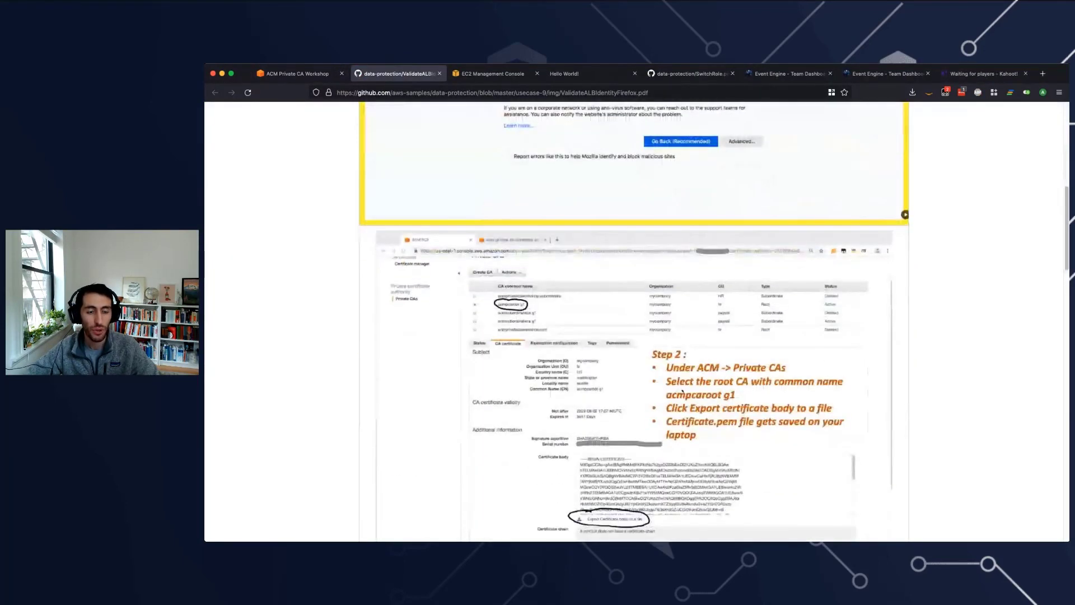
scroll(637, 322, down, 4)
scroll(636, 322, up, 2)
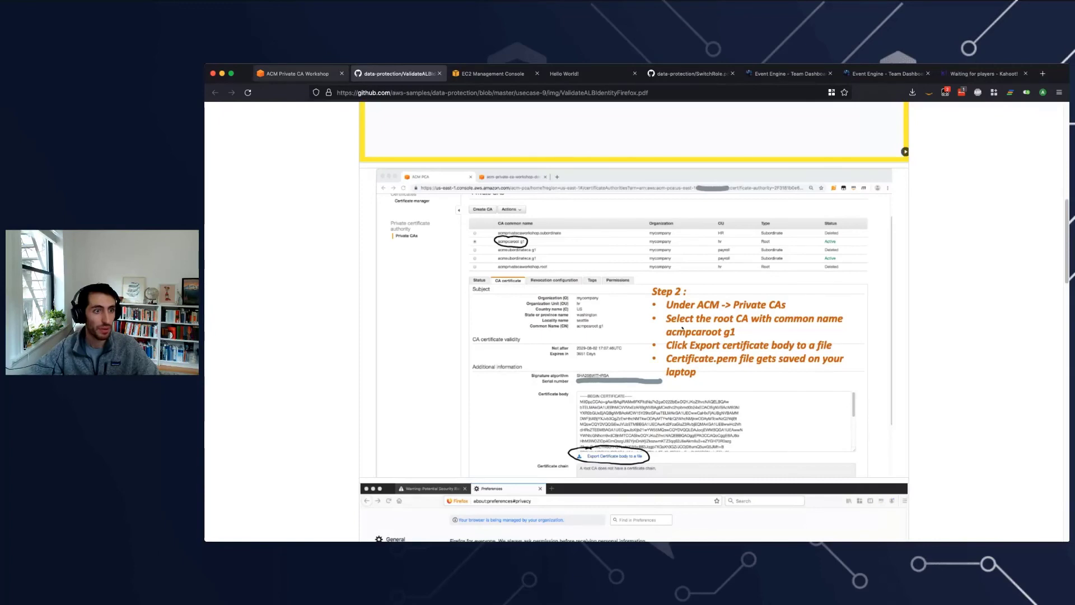
Step: Return to the AWS console, search the services for acm, and open Certificate Manager
click(298, 74)
scroll(633, 325, up, 10)
click(492, 73)
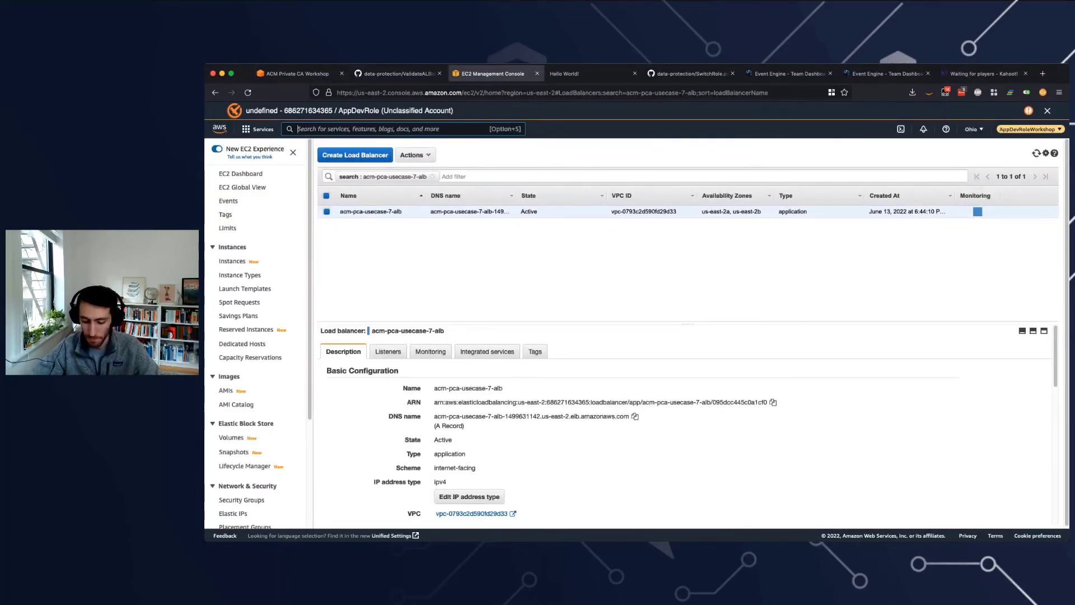
text(acm)
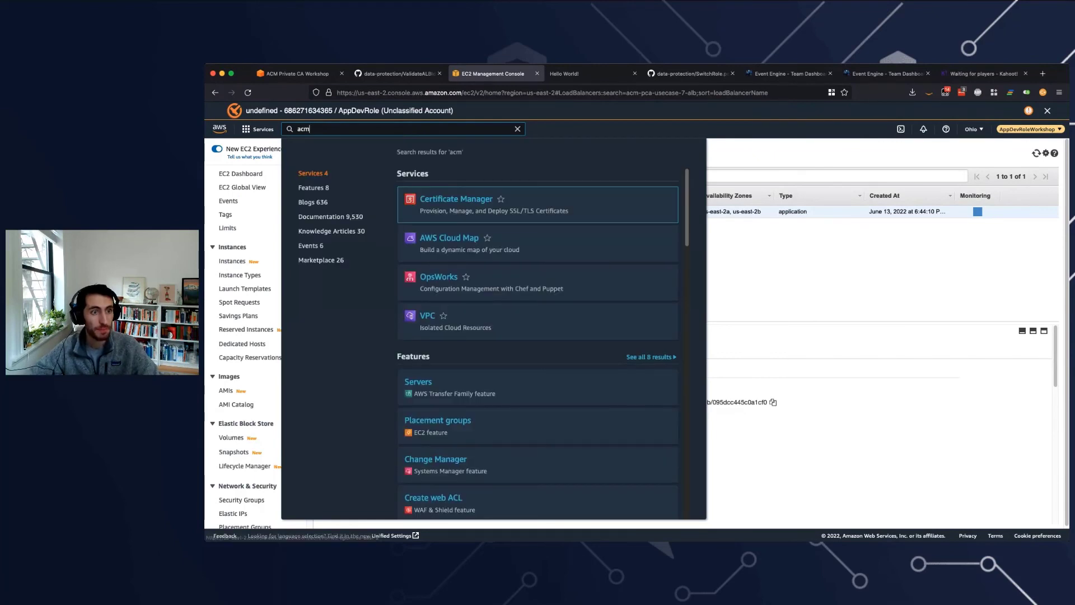
key(Return)
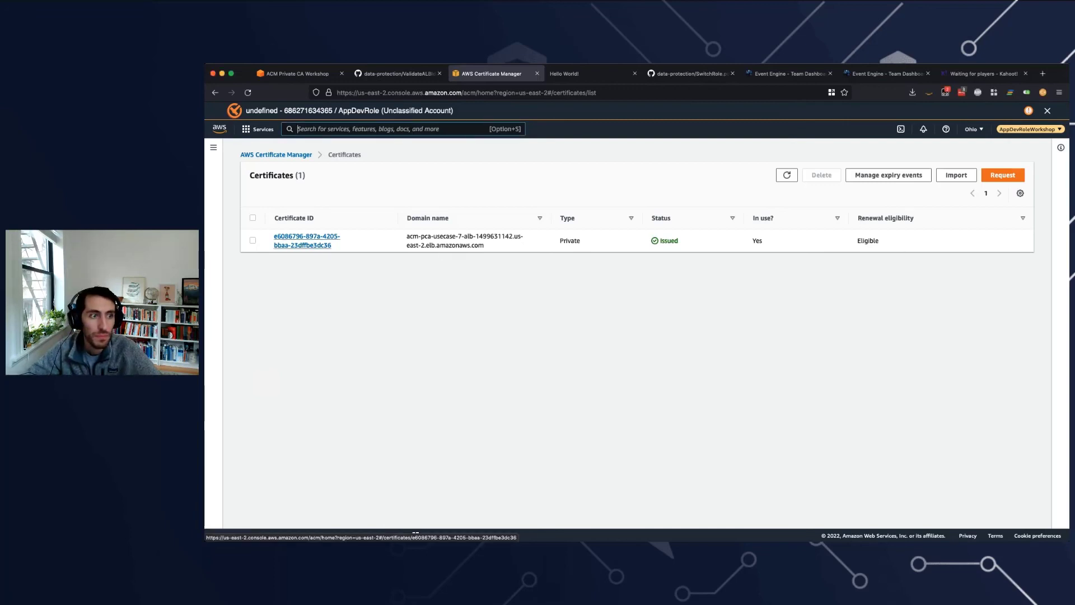
Step: Open the issued private certificate and review its status, domain, details and associated resources
click(307, 238)
scroll(307, 238, down, 3)
scroll(634, 334, down, 3)
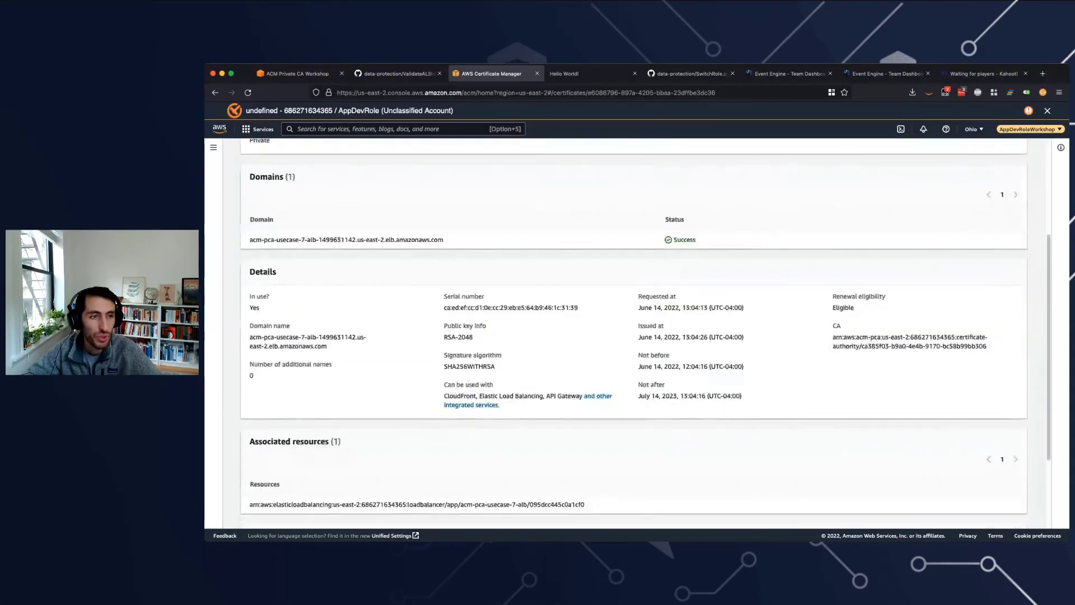
scroll(635, 334, up, 5)
scroll(634, 333, down, 4)
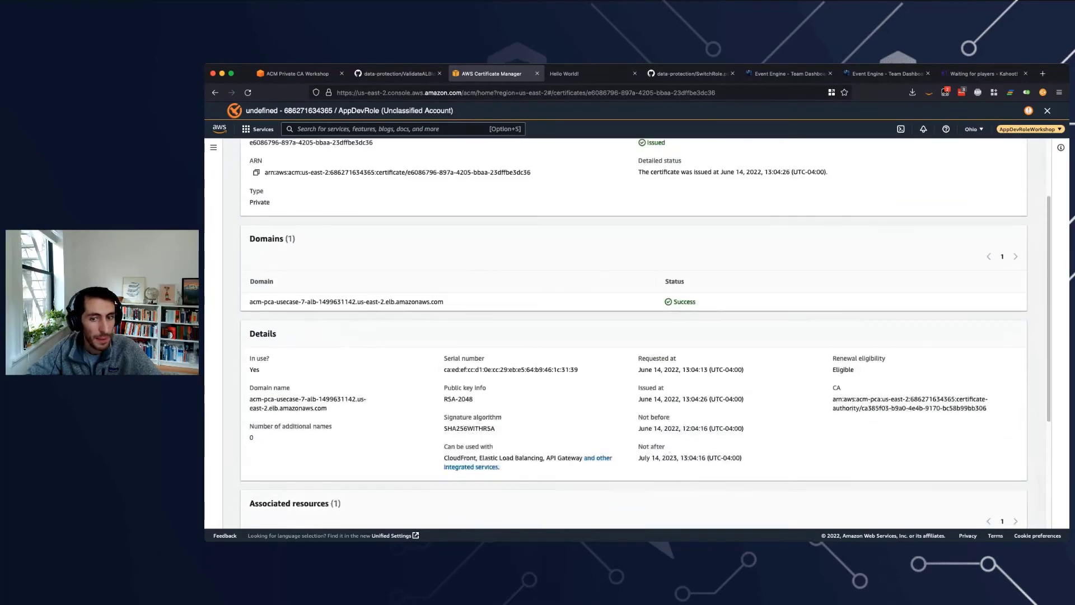
scroll(634, 333, up, 4)
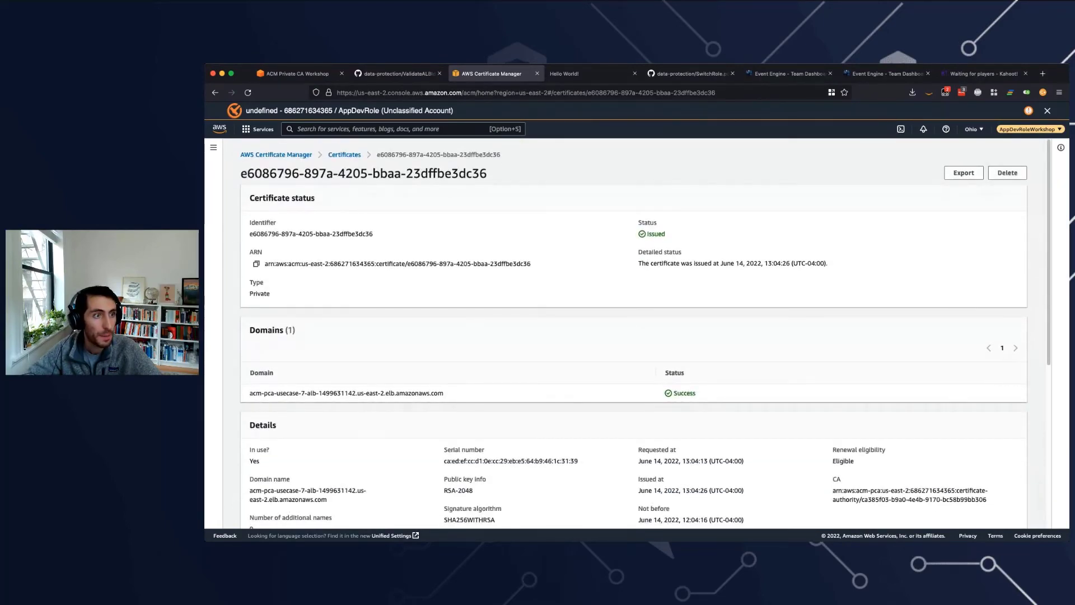
Step: Go to the private certificate authorities list and select Workshop Root CA
click(276, 154)
click(770, 348)
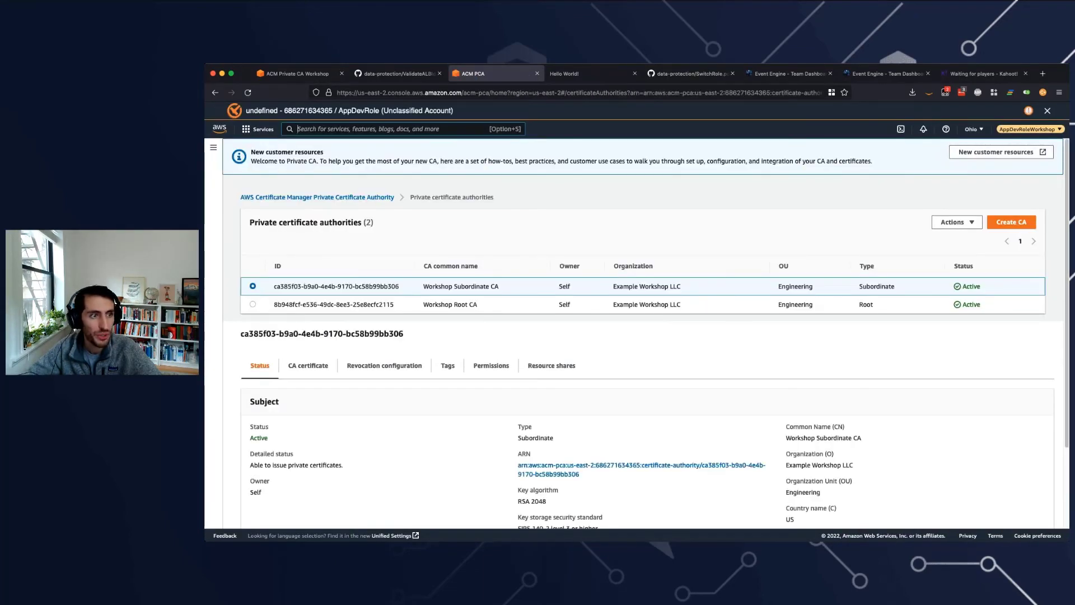
drag(250, 223, 374, 223)
click(374, 223)
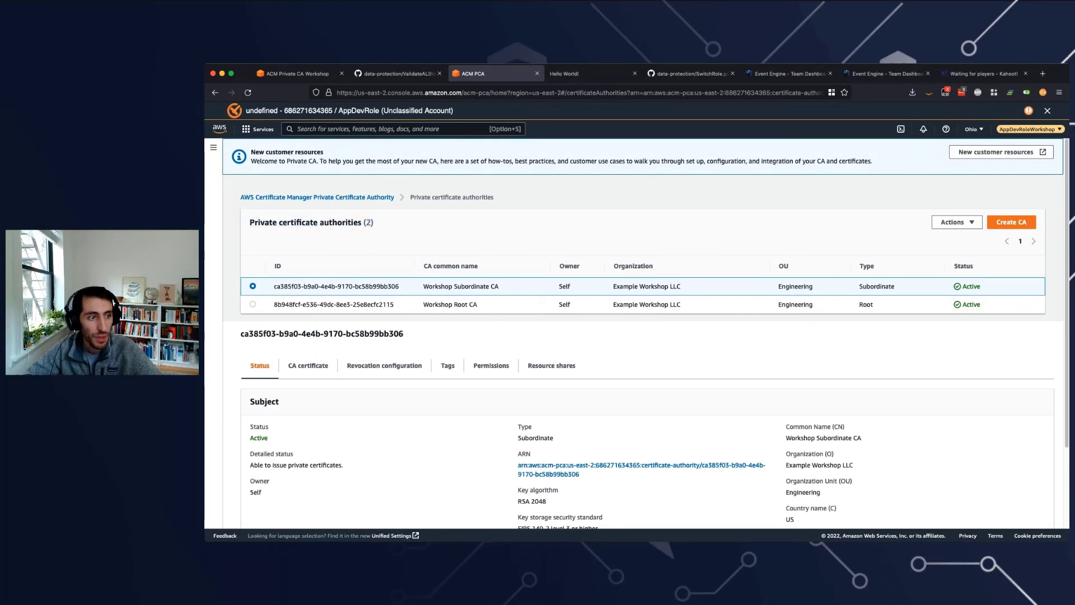
click(253, 304)
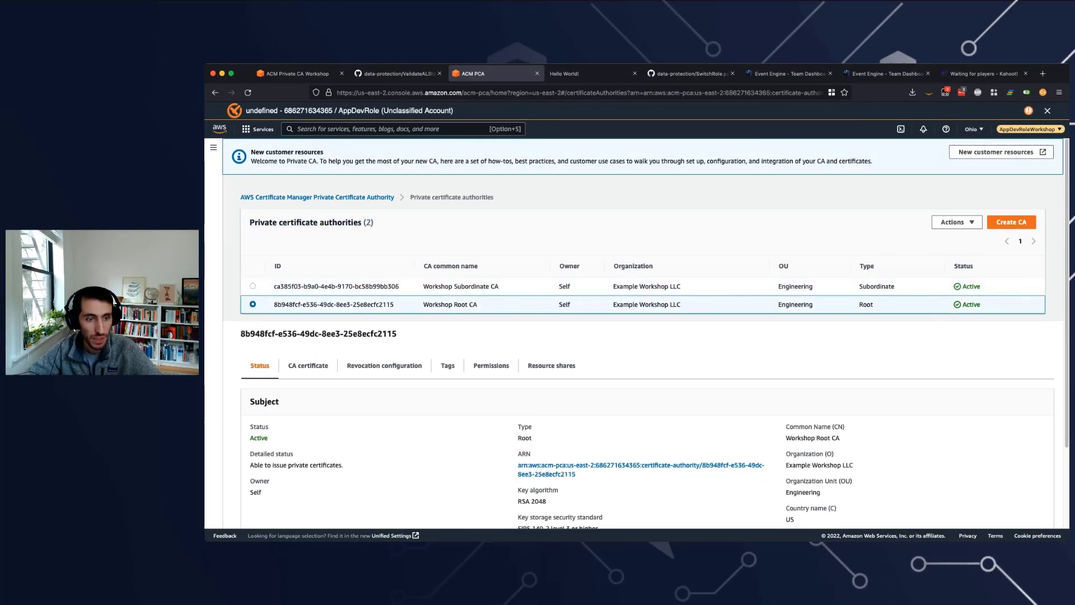
Step: Display the root CA's certificate information and export its certificate body to a file
scroll(646, 335, down, 3)
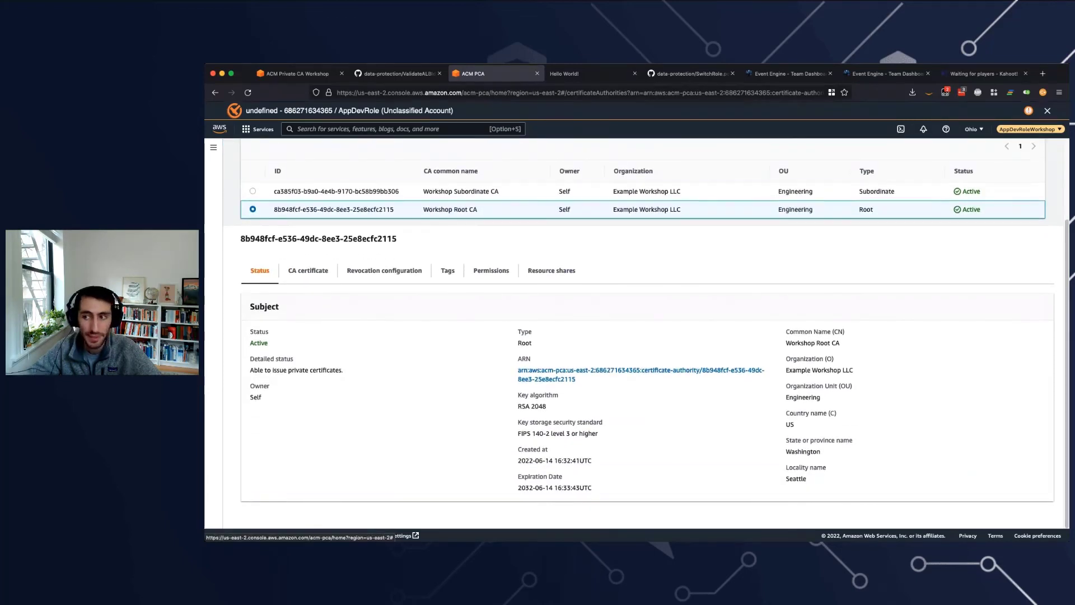
click(308, 271)
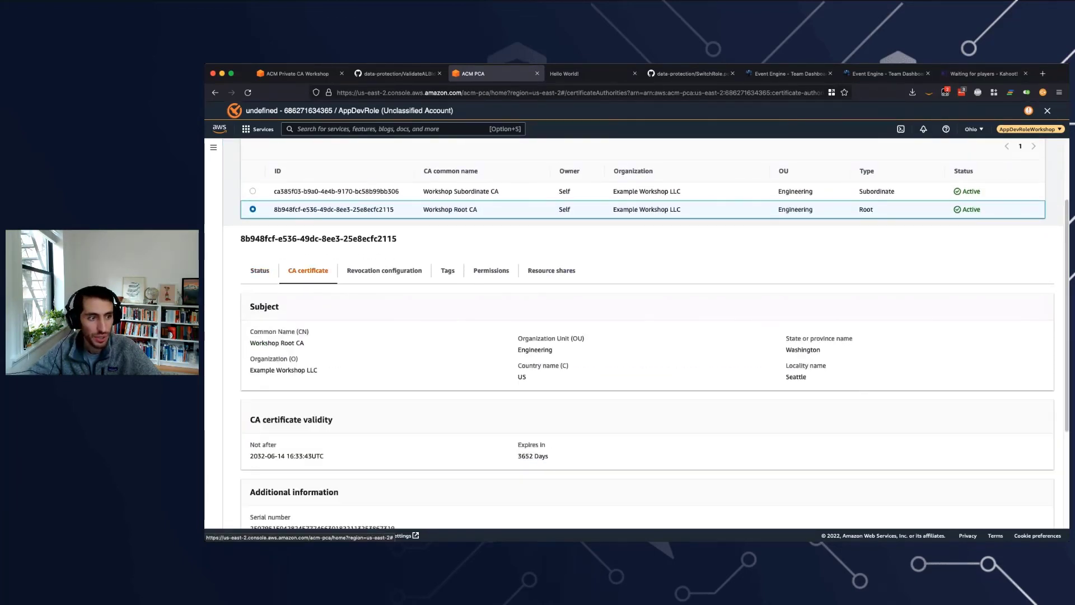
scroll(309, 270, down, 3)
scroll(445, 408, down, 4)
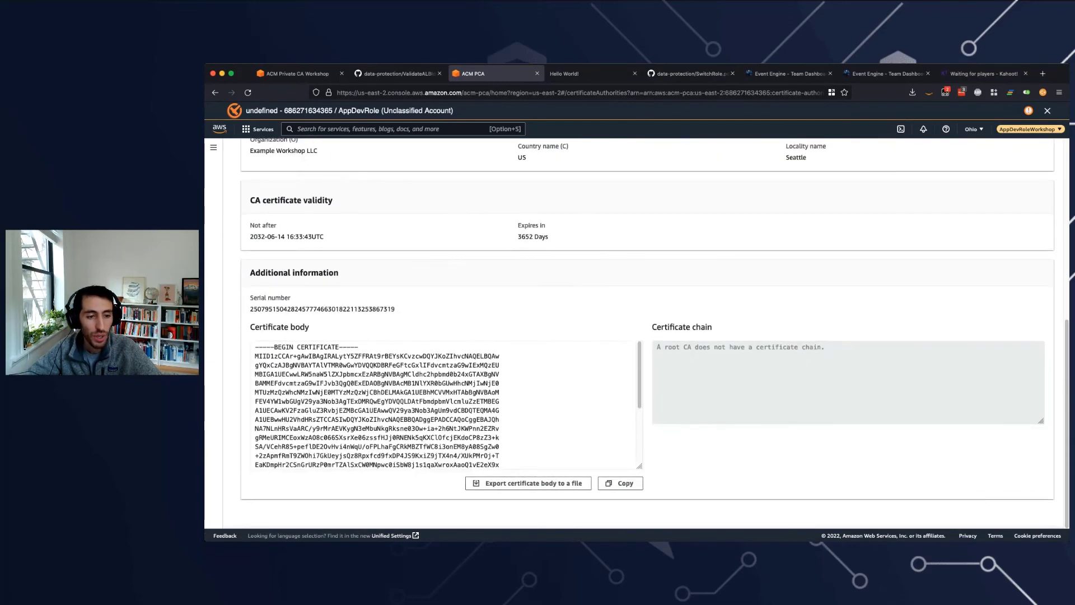
scroll(445, 407, up, 2)
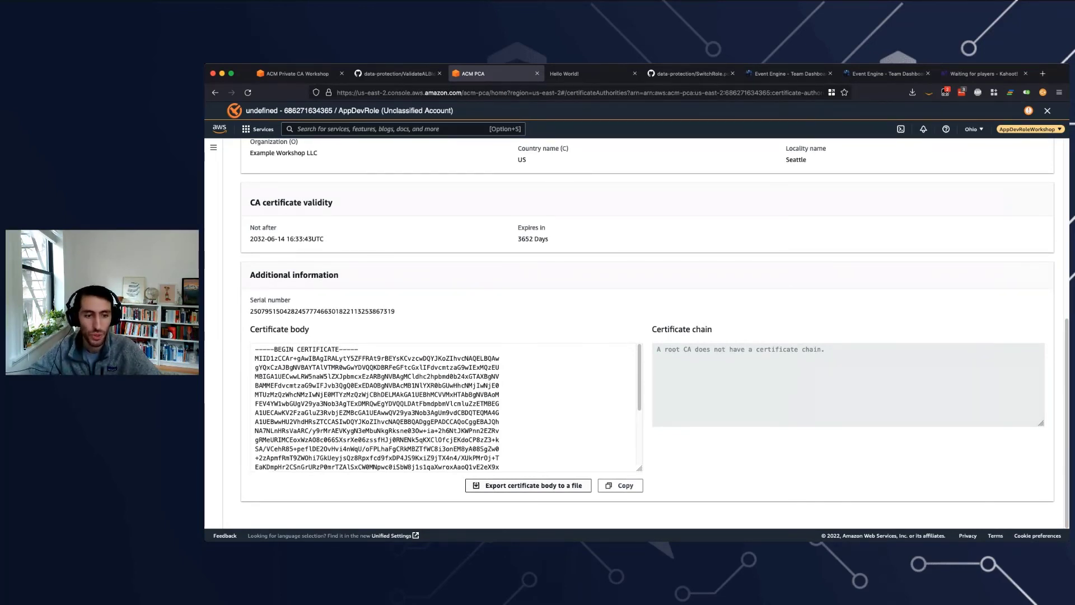
click(528, 485)
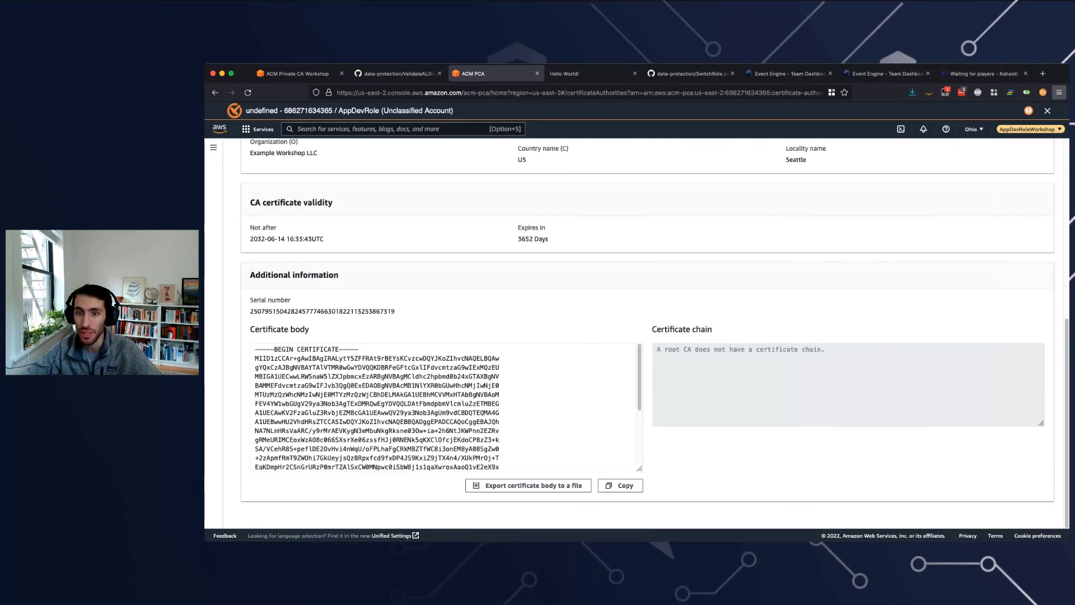
Step: Open Firefox's settings, search them for certi, and view the browser's certificates
key(super+comma)
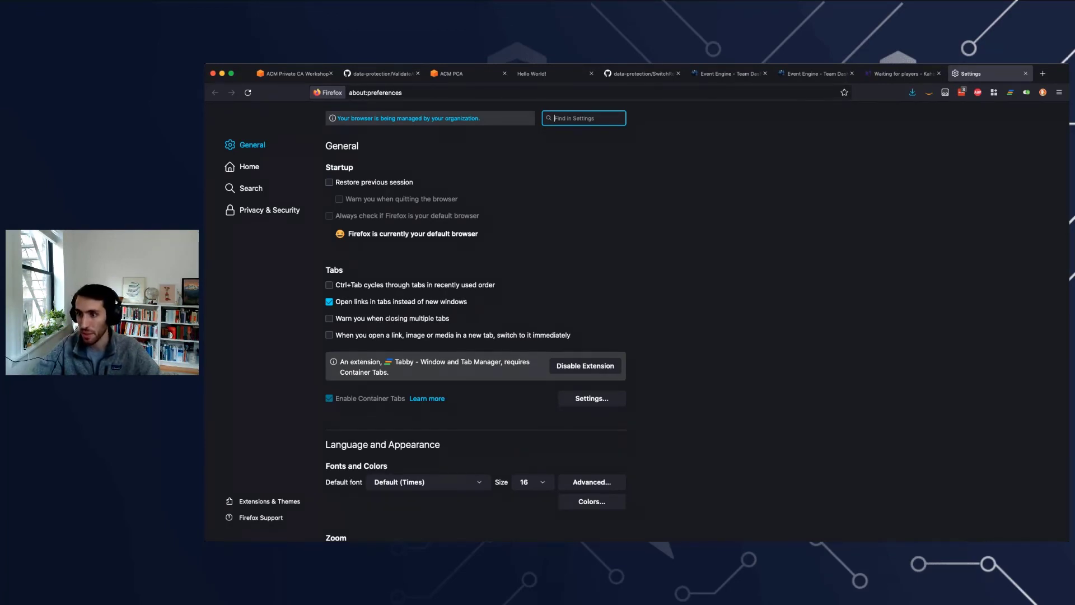
text(cert)
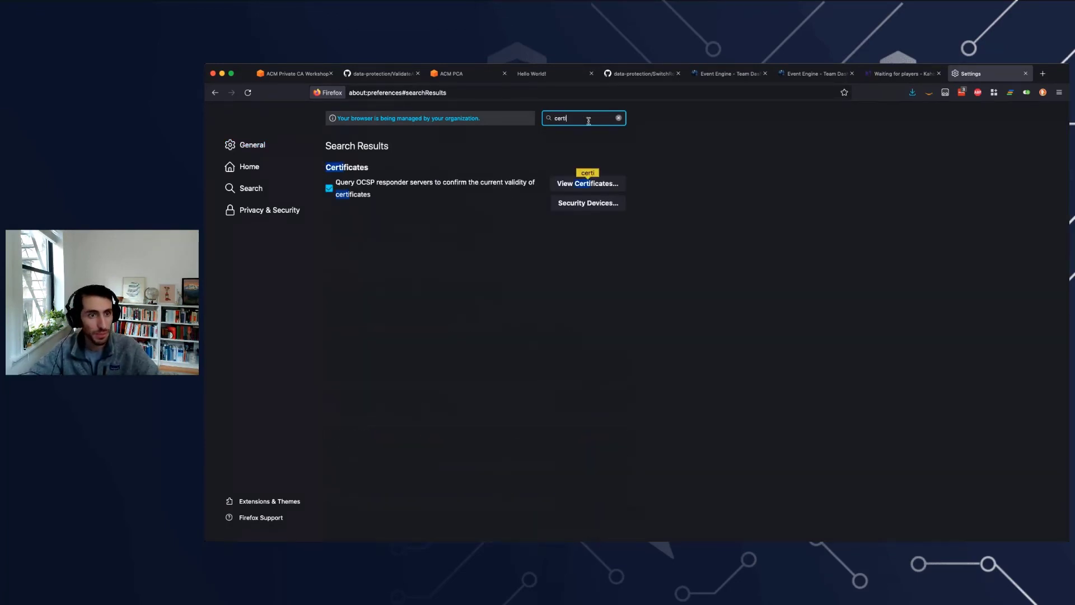
text(i)
click(587, 183)
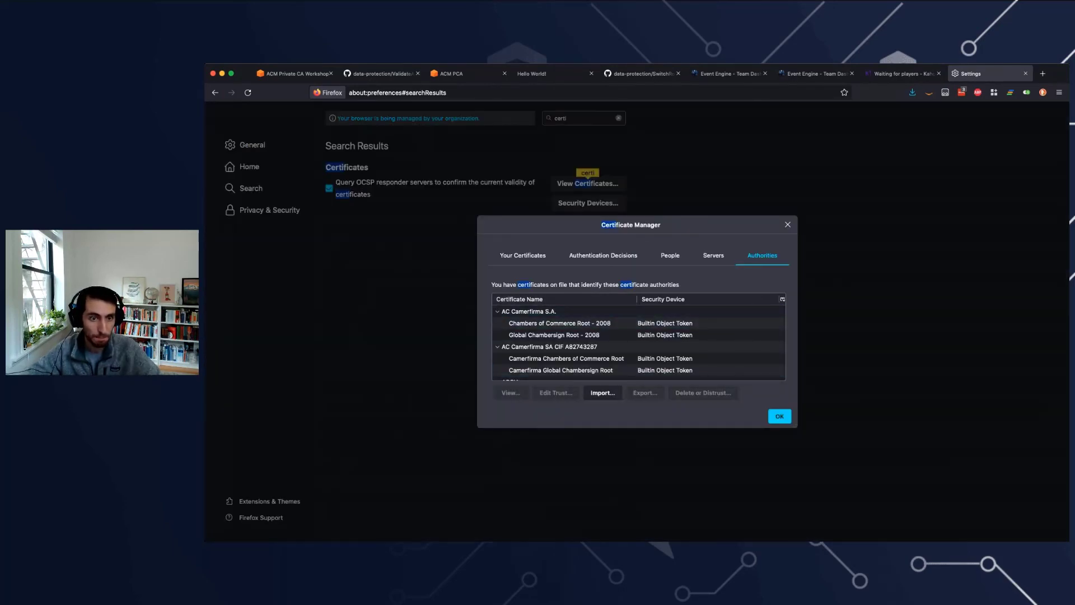
Step: Import the exported root CA certificate into the browser's certificate authorities and accept the certificate manager dialog
scroll(638, 342, down, 1)
scroll(638, 336, down, 3)
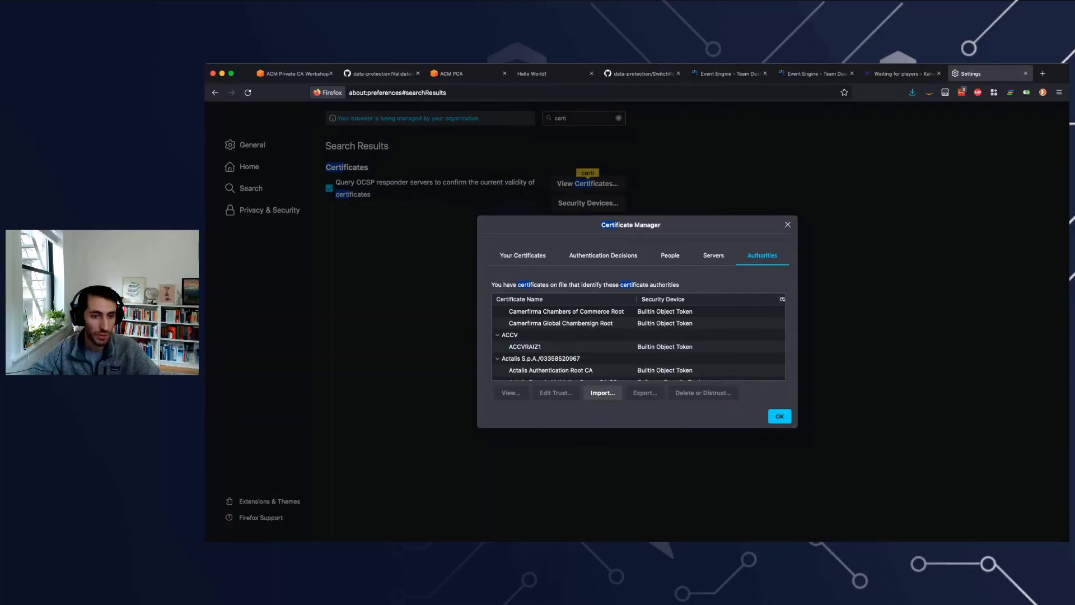
click(603, 392)
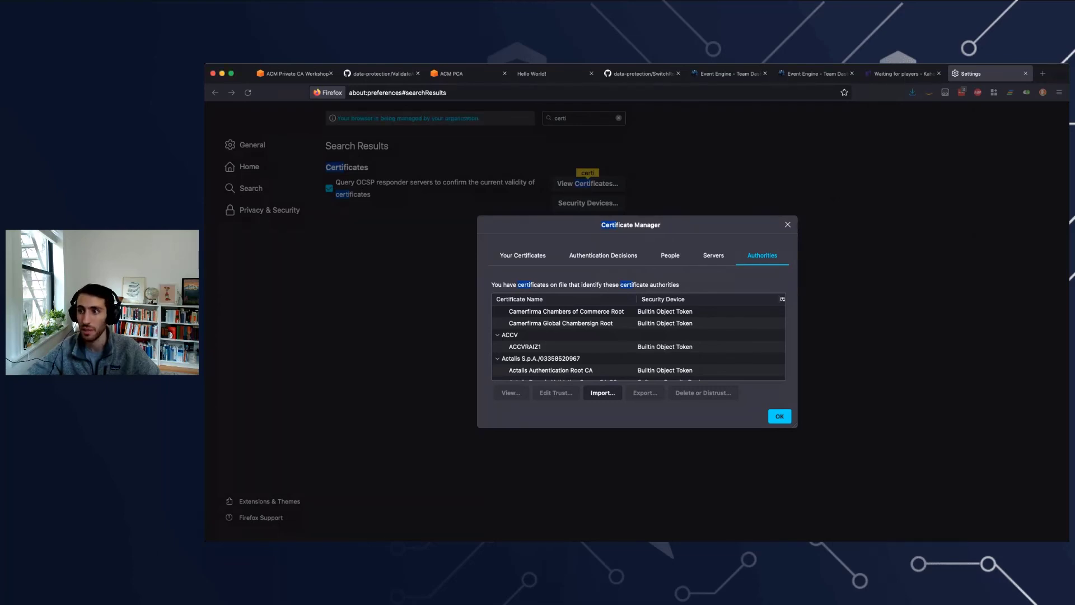
click(779, 416)
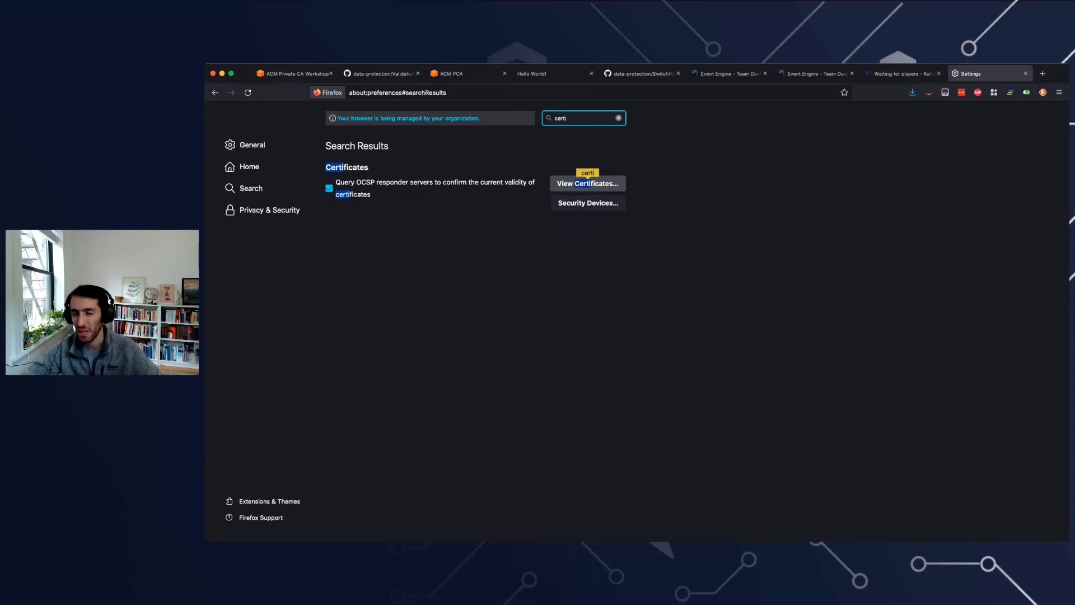
Step: Reopen the certificate manager, look through the list of trusted authorities, and close it
click(588, 183)
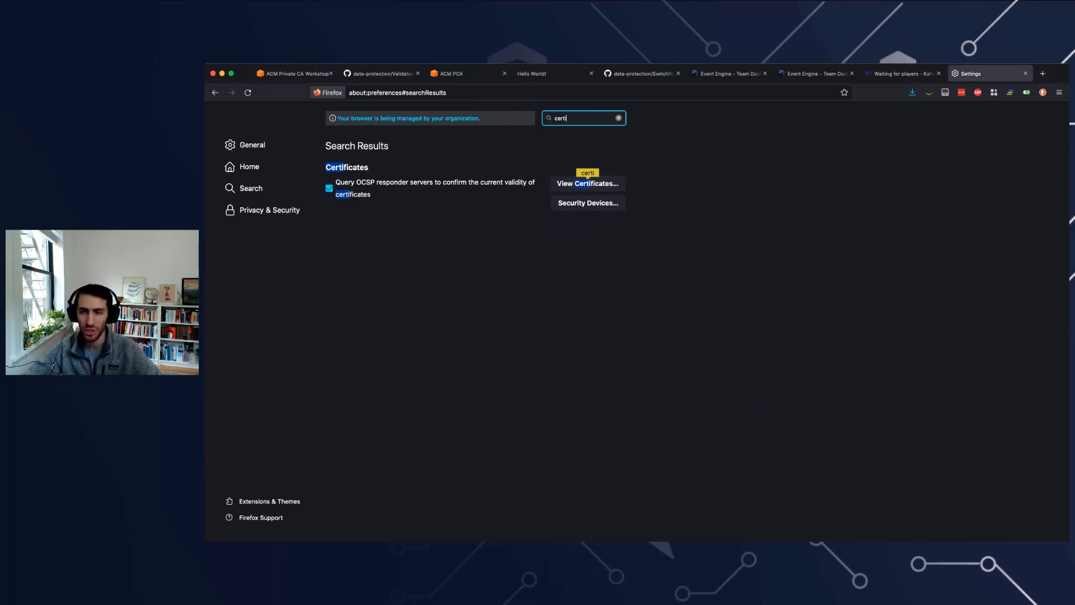
scroll(638, 341, down, 5)
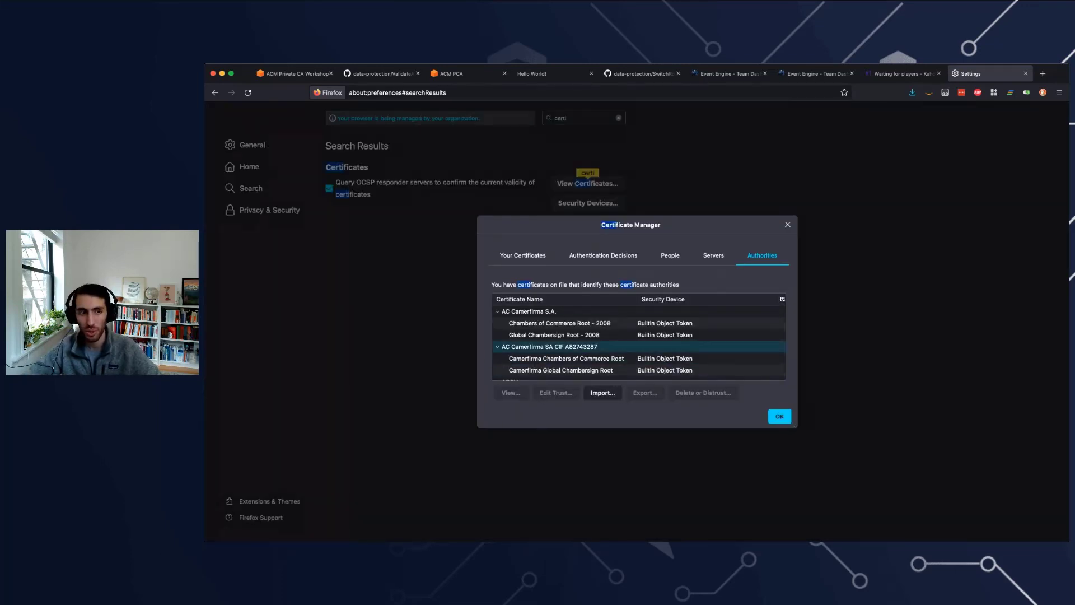
scroll(624, 351, down, 10)
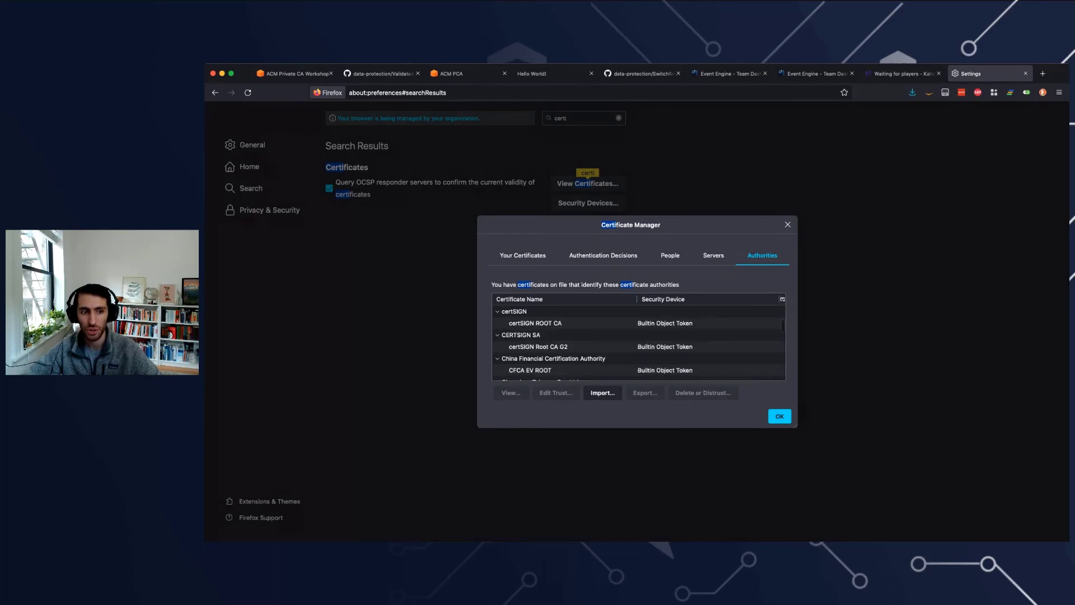
key(Escape)
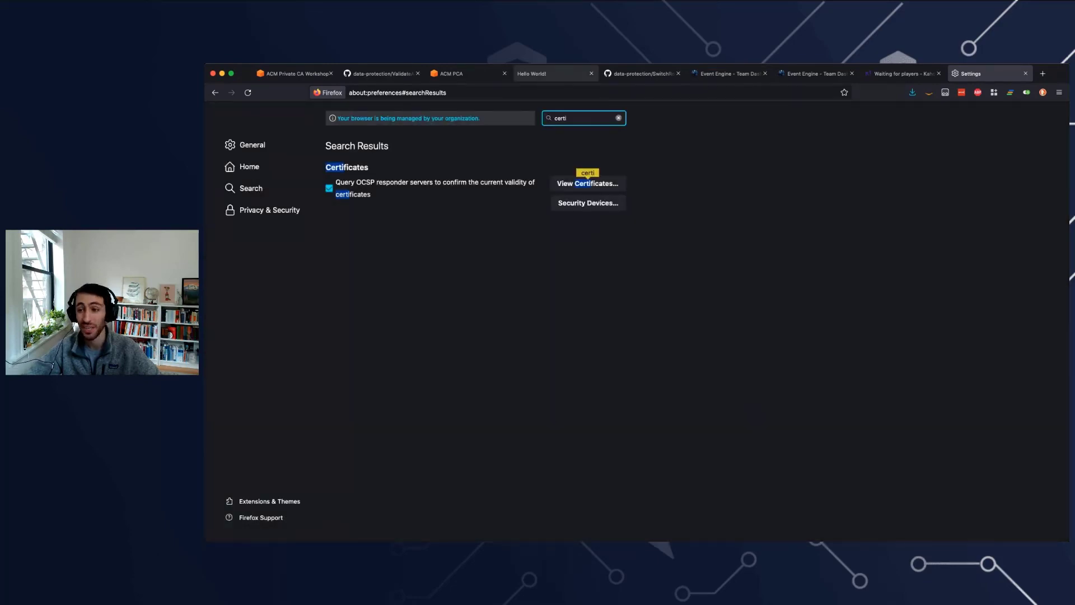
Step: Return to the load balancer's Hello World page and reload its HTTPS address
click(547, 73)
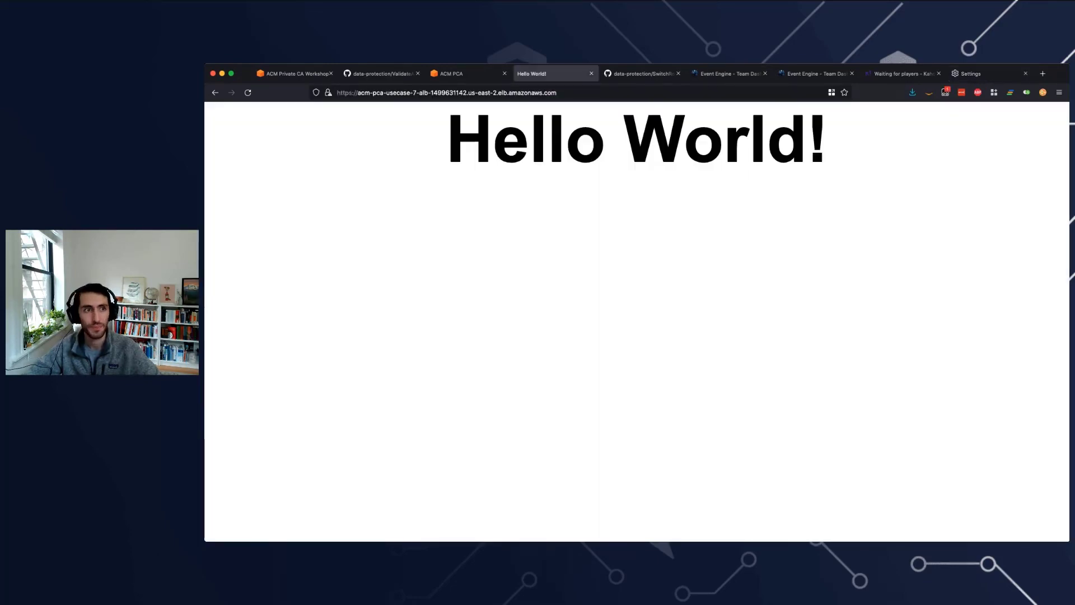
click(509, 93)
key(Return)
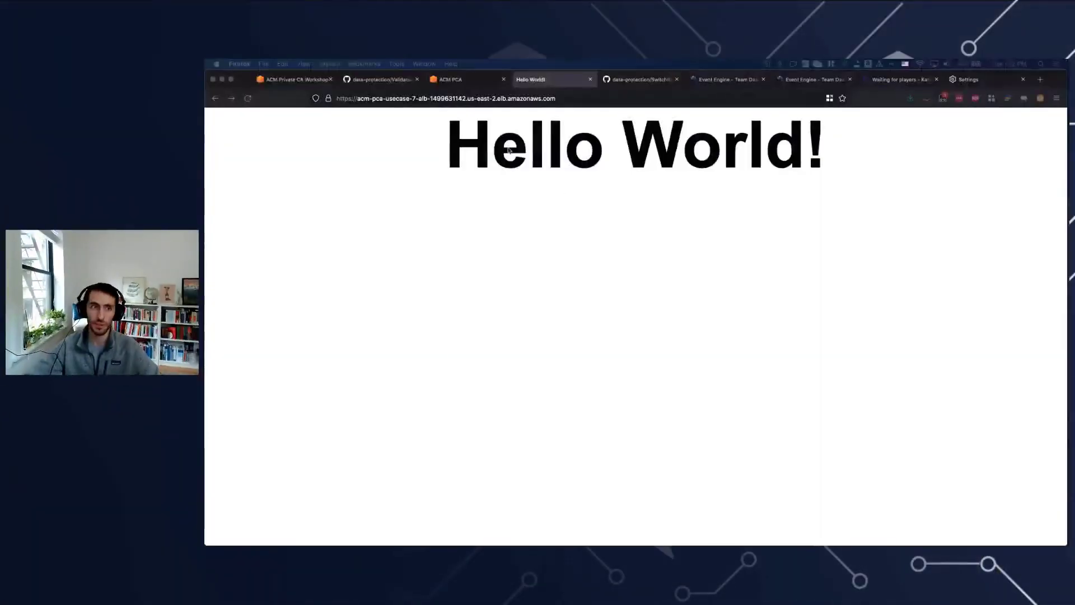
Step: Inspect the Hello World site's address and connection security details, including the certificate issuer, and close the site information
click(470, 98)
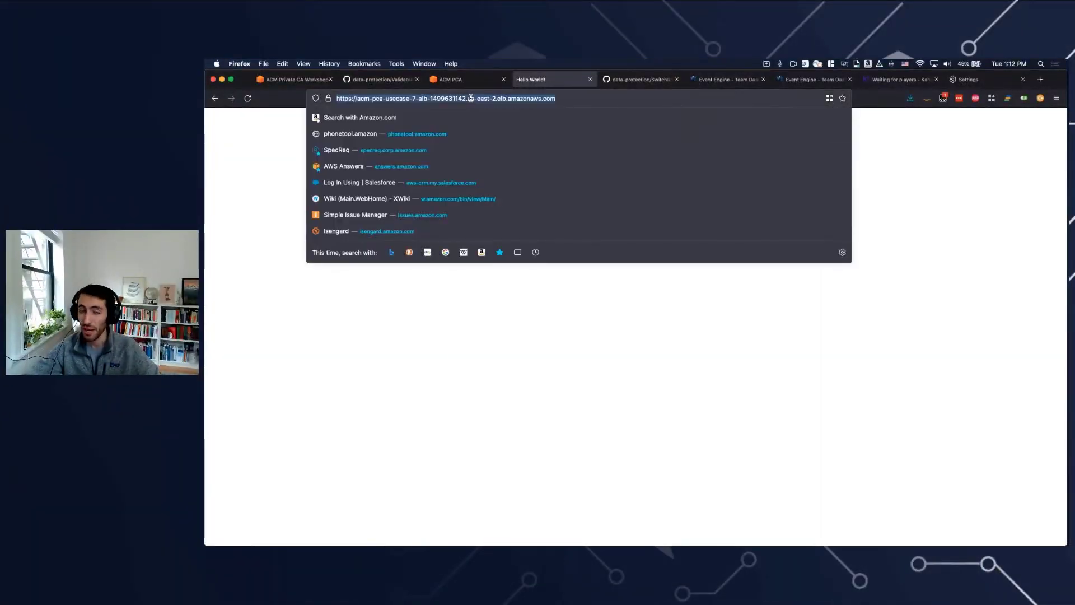
click(867, 163)
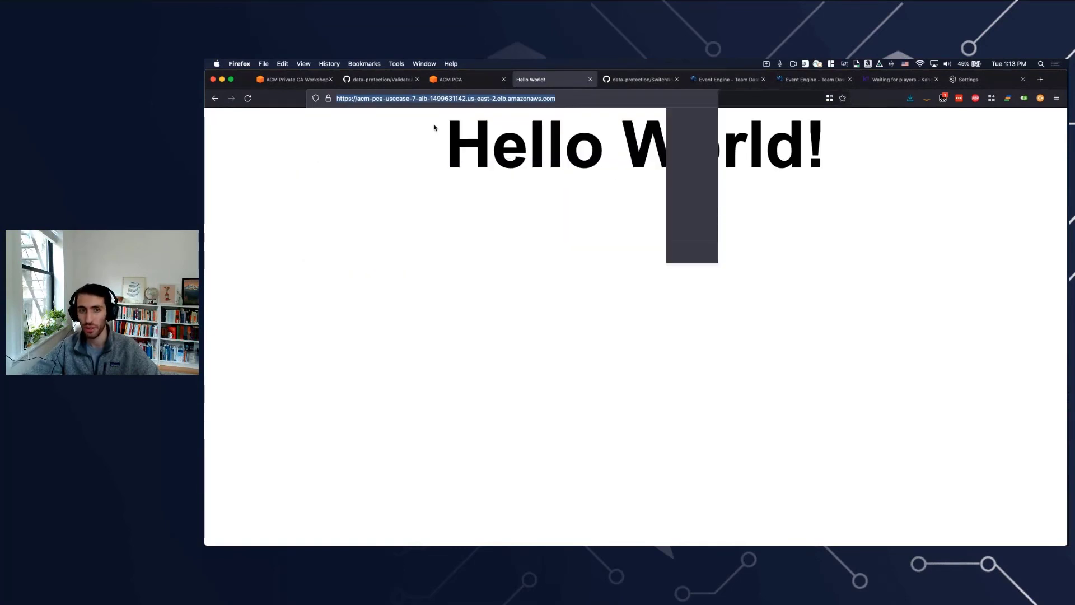
click(328, 103)
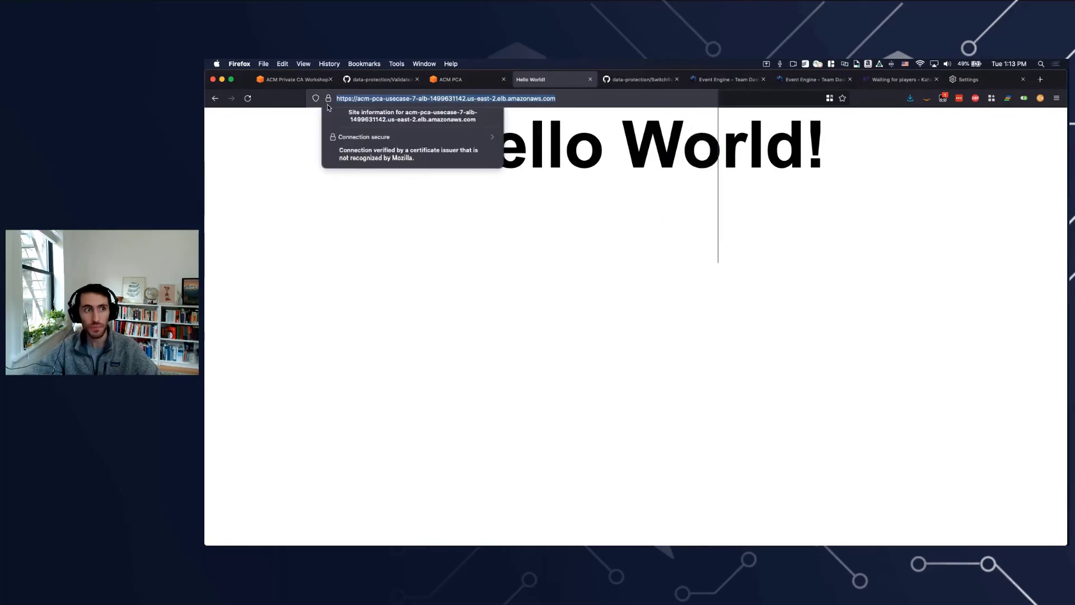
click(357, 139)
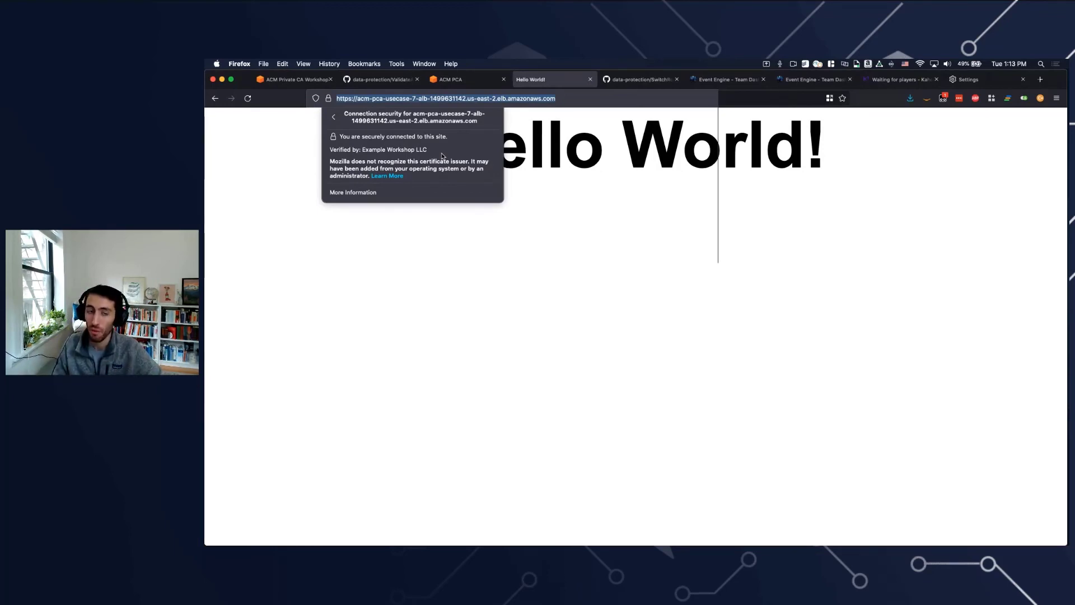
click(628, 244)
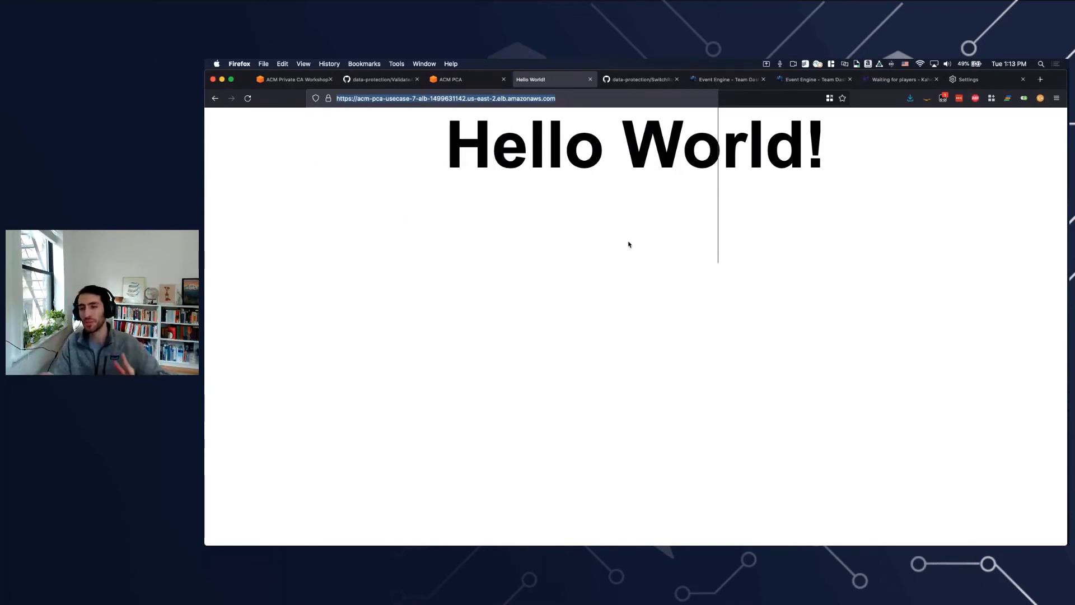